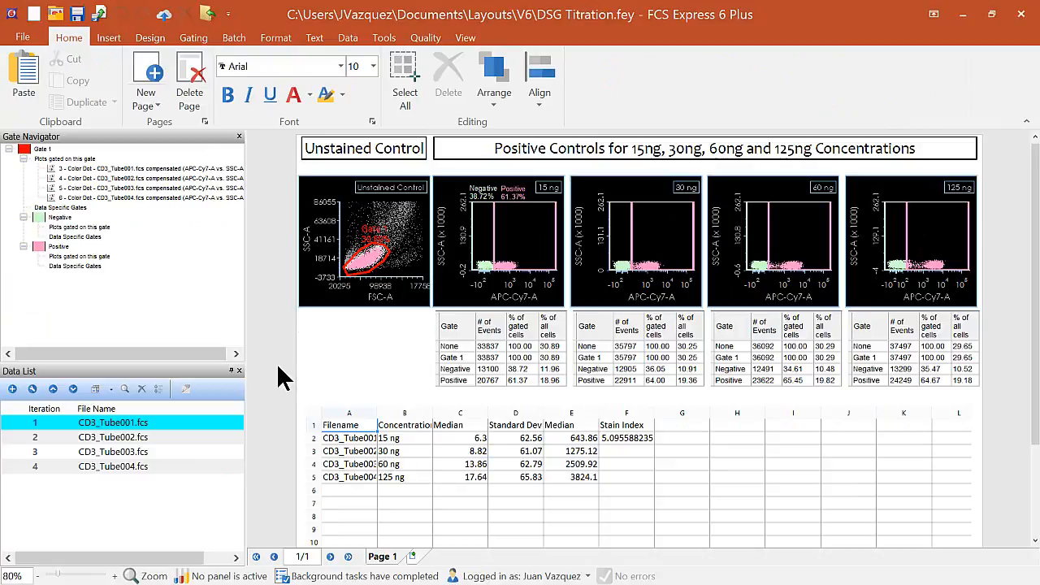
double_click(627, 451)
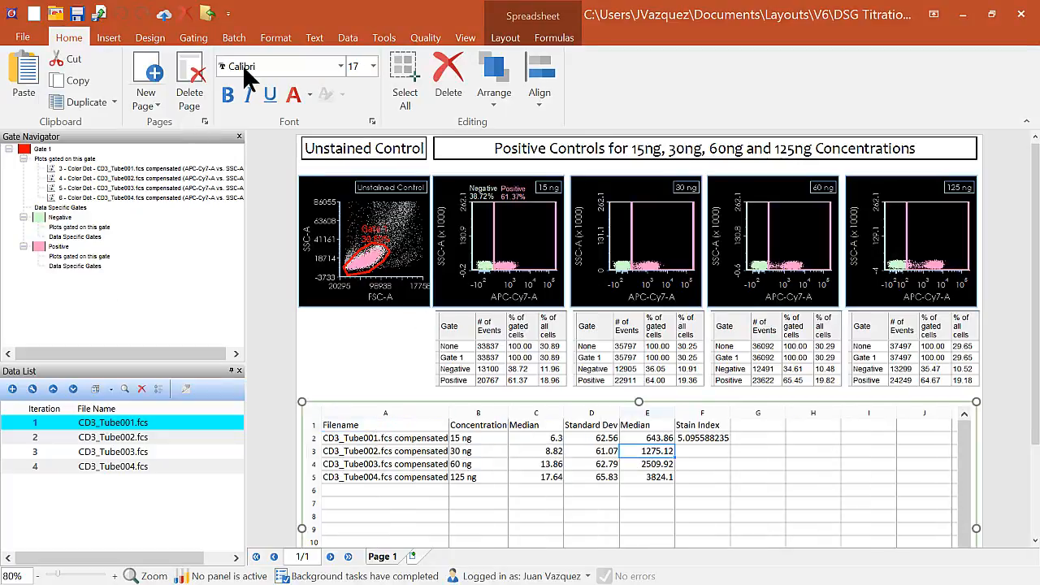
left_click(108, 37)
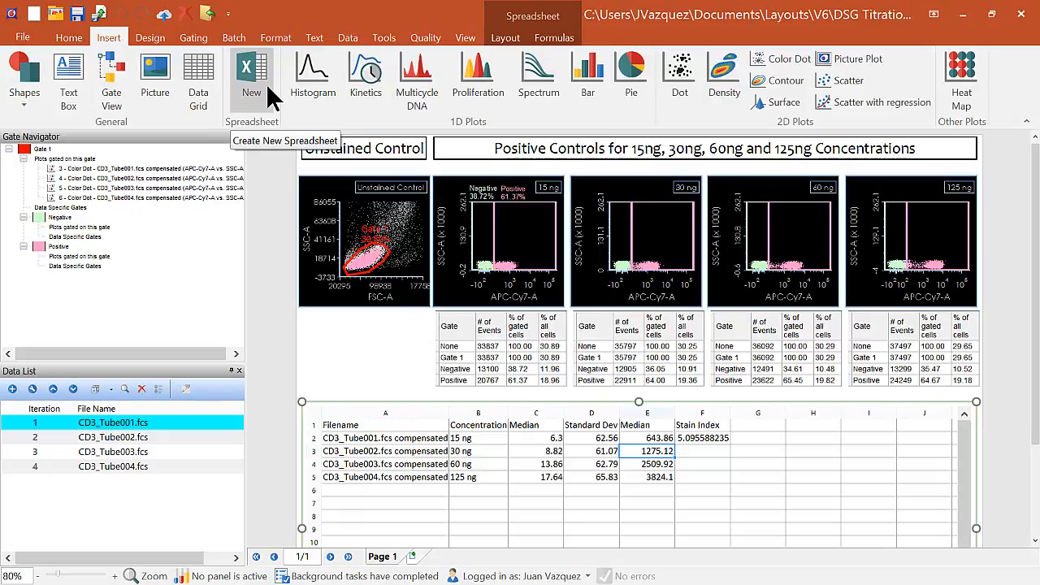
left_click(527, 452)
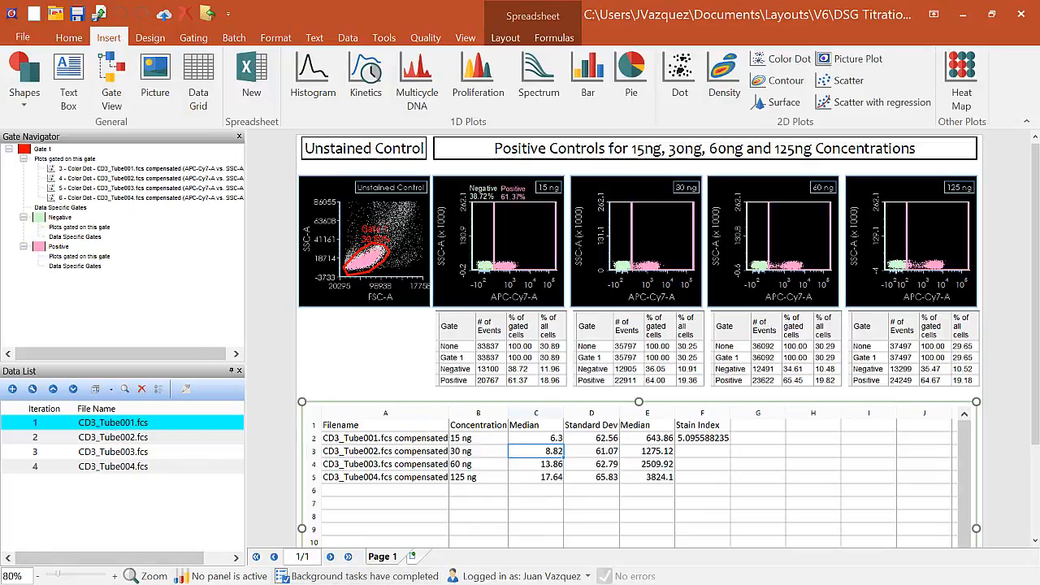
Select all four CD3_Tube files in the data list and add a statistic for them in column G, starting at row 2.
left_click(108, 466)
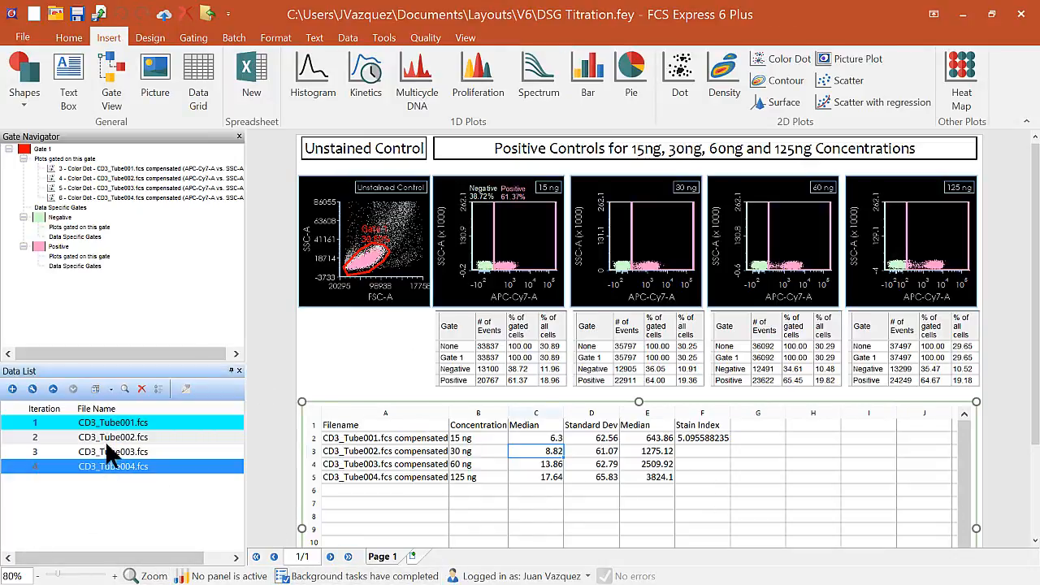
left_click(106, 422)
left_click(108, 469, "shift")
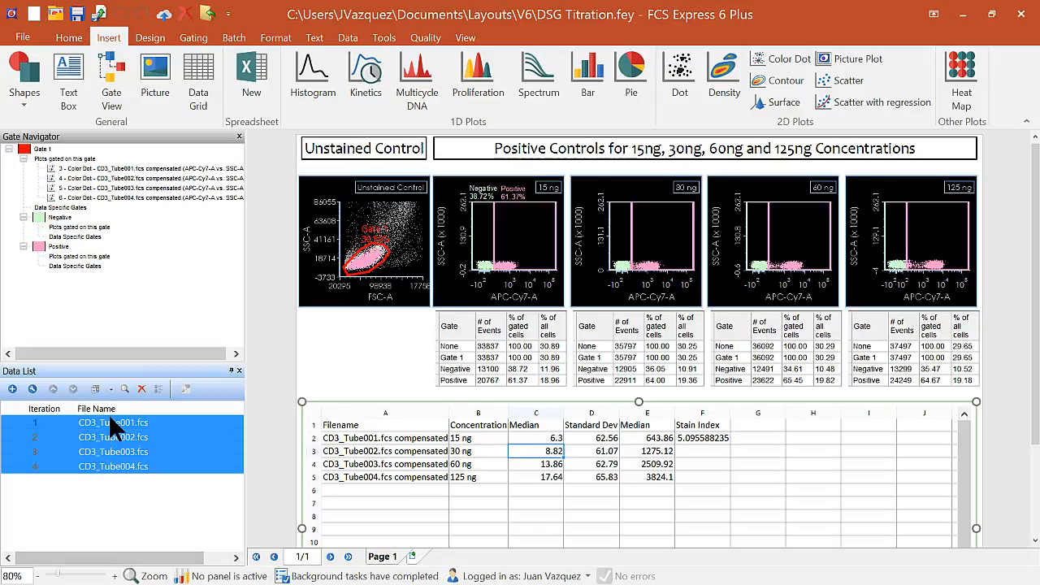
double_click(771, 437)
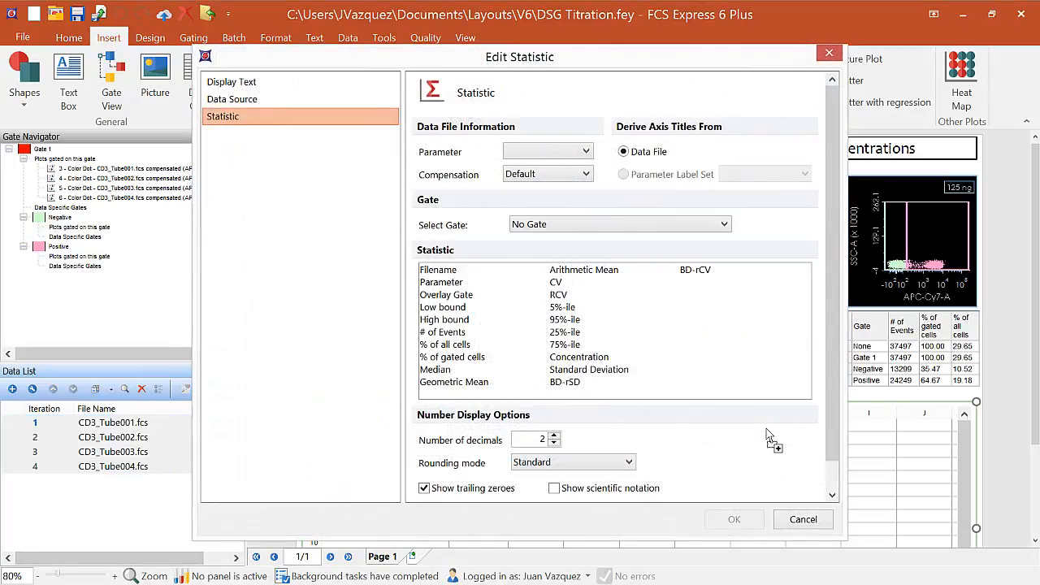
Define the new statistic as % of all cells for parameter PerCP-Cy5-5-A within the Negative gate.
left_click(517, 151)
left_click(534, 216)
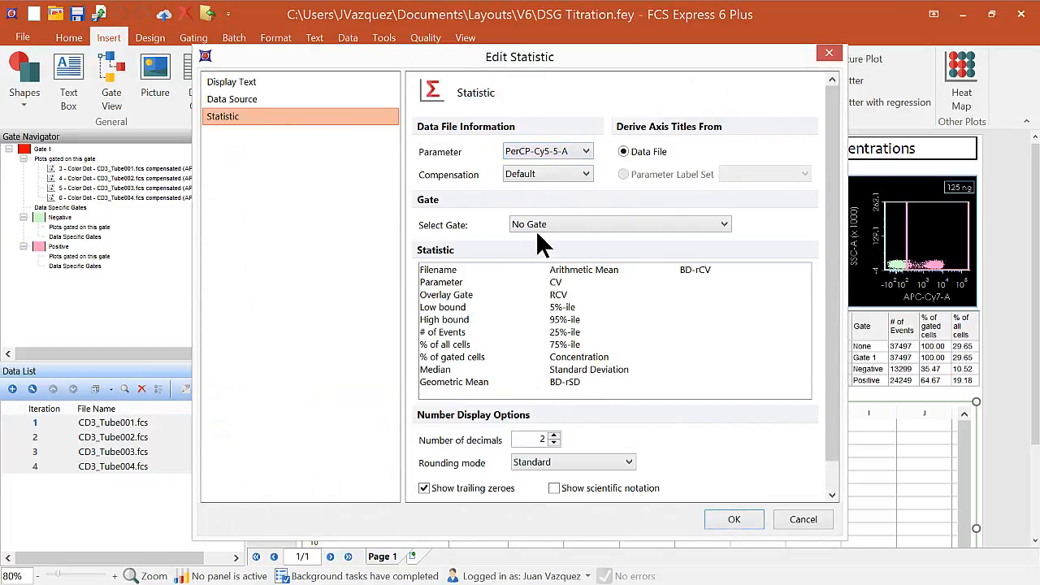
left_click(537, 225)
left_click(533, 265)
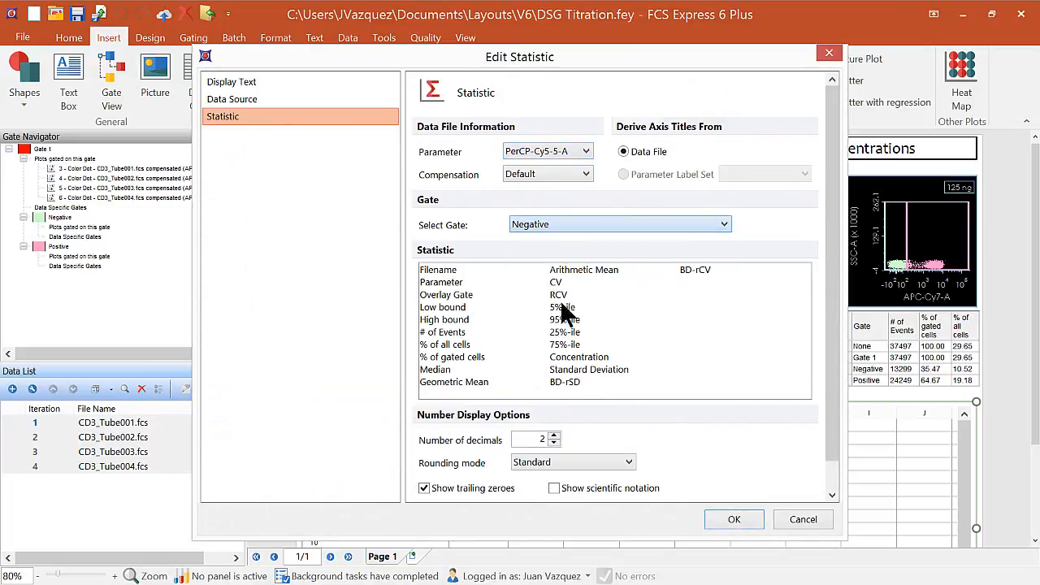
left_click(443, 346)
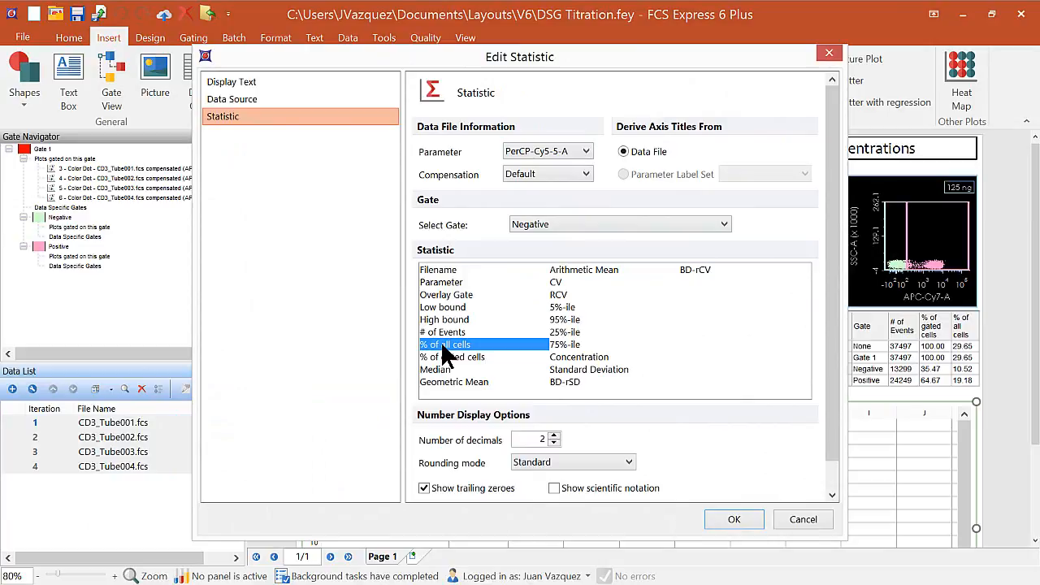
left_click(720, 517)
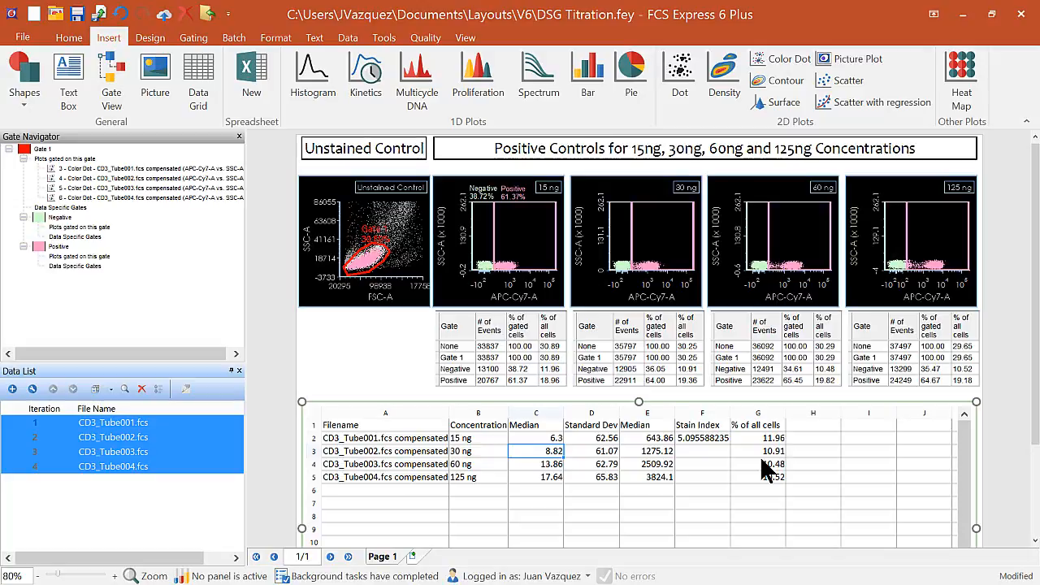
Select the % of all cells values in G2:G5 and examine the spreadsheet layout commands, formula library and AutoSum functions.
left_click_drag(764, 439, 769, 480)
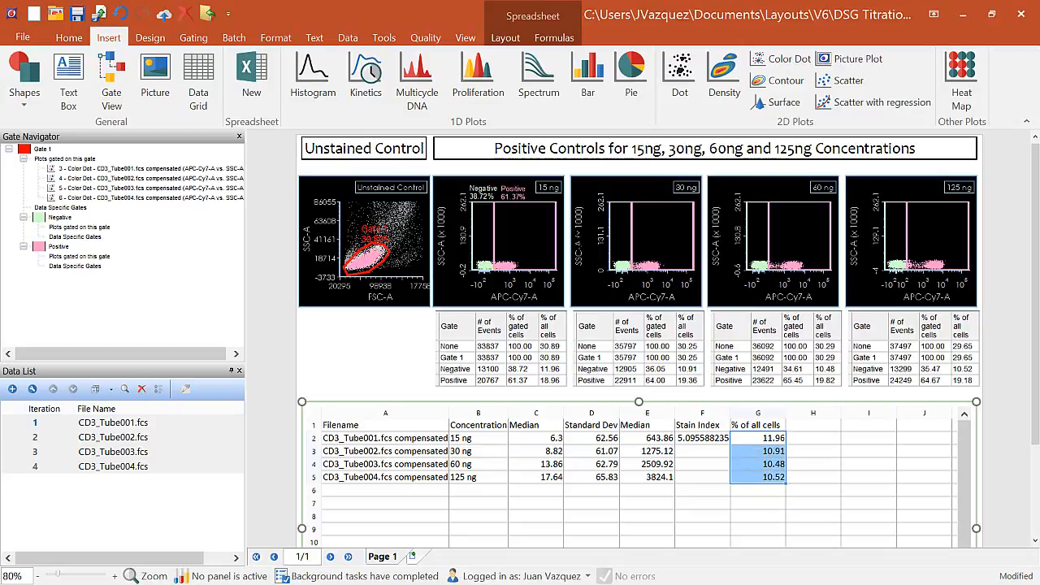
left_click(506, 37)
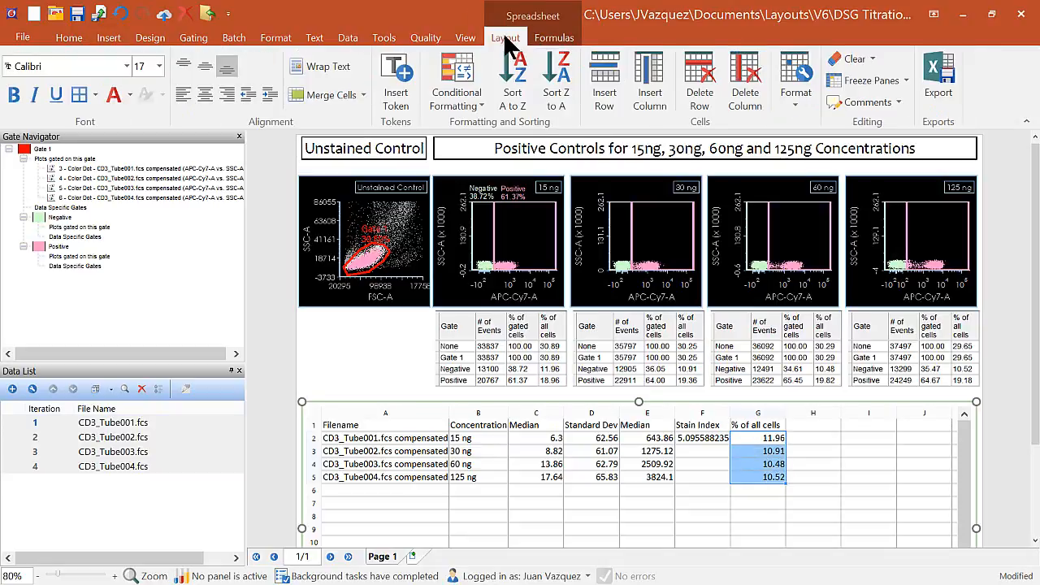
left_click(561, 38)
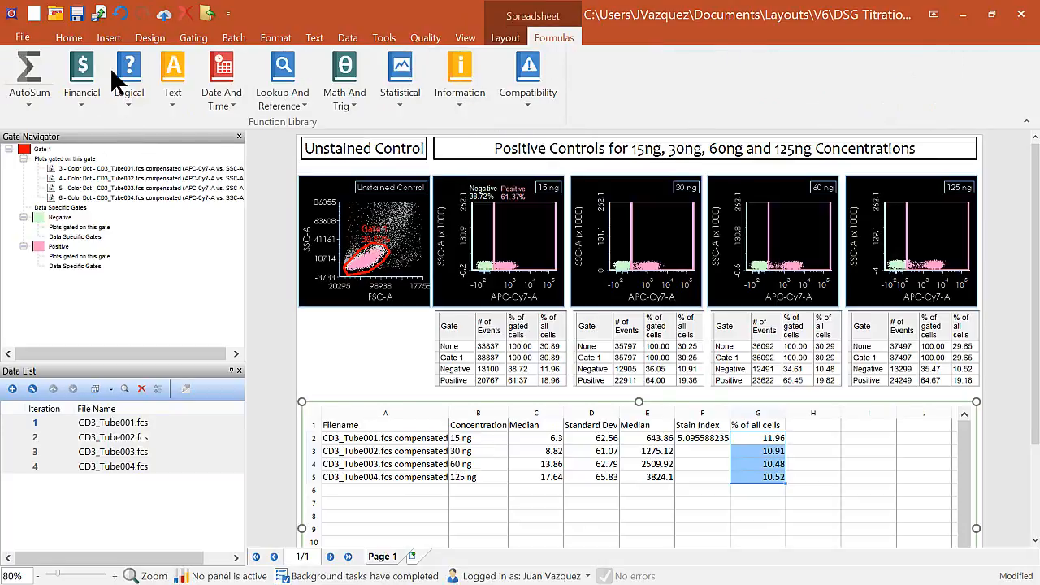
left_click(36, 103)
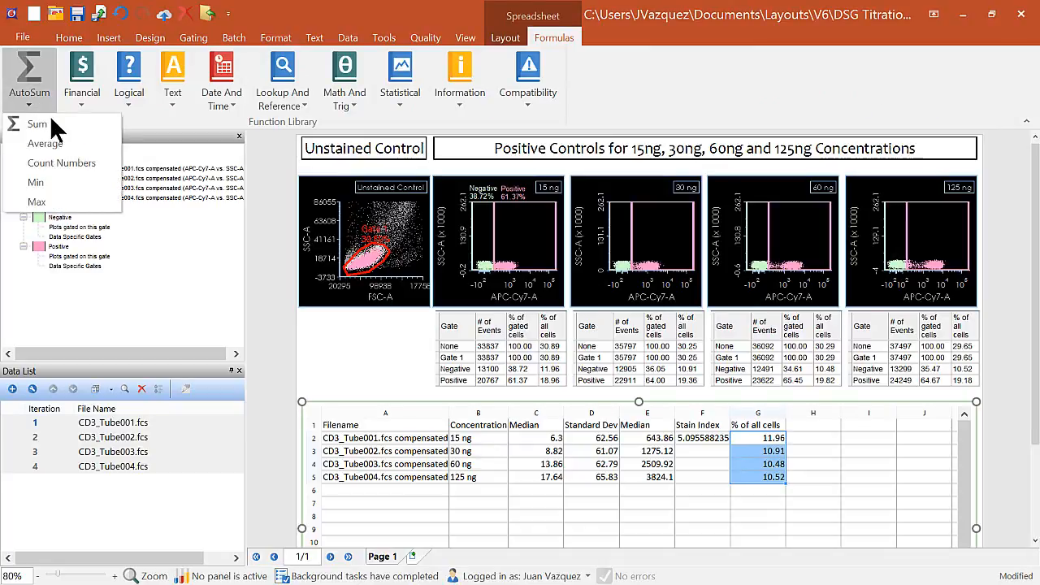
left_click(269, 236)
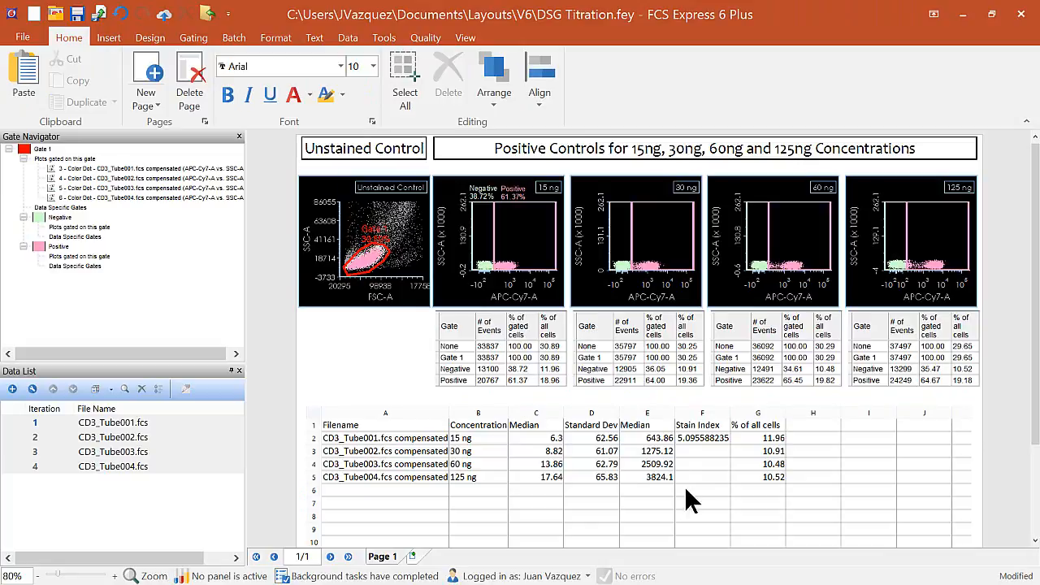
Extend the Stain Index formula =(E2-C2)/(2*D2) from F2 to F3:F5 with matching row references, and check it in F5.
double_click(702, 439)
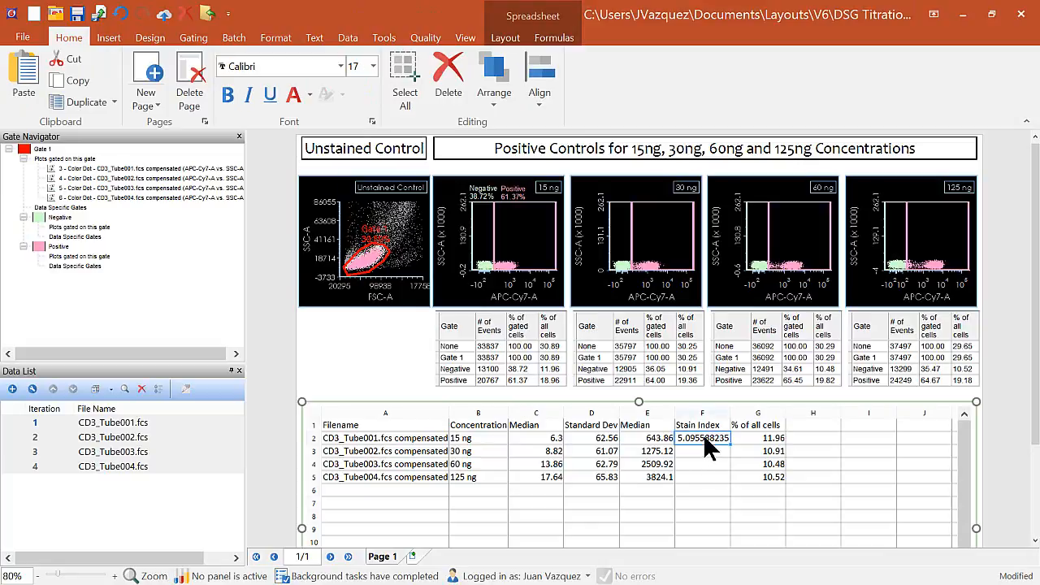
double_click(704, 438)
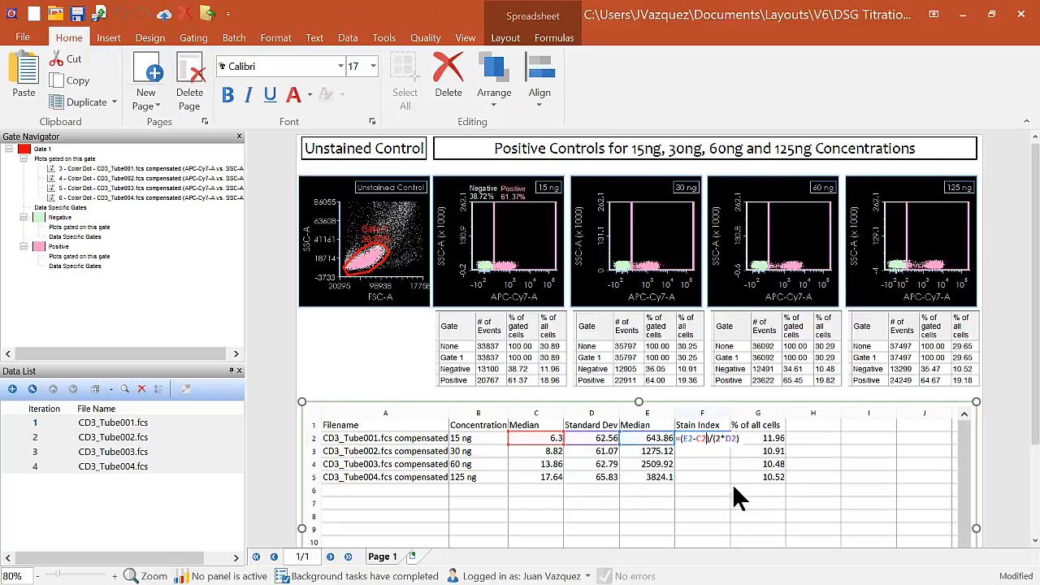
left_click(702, 453)
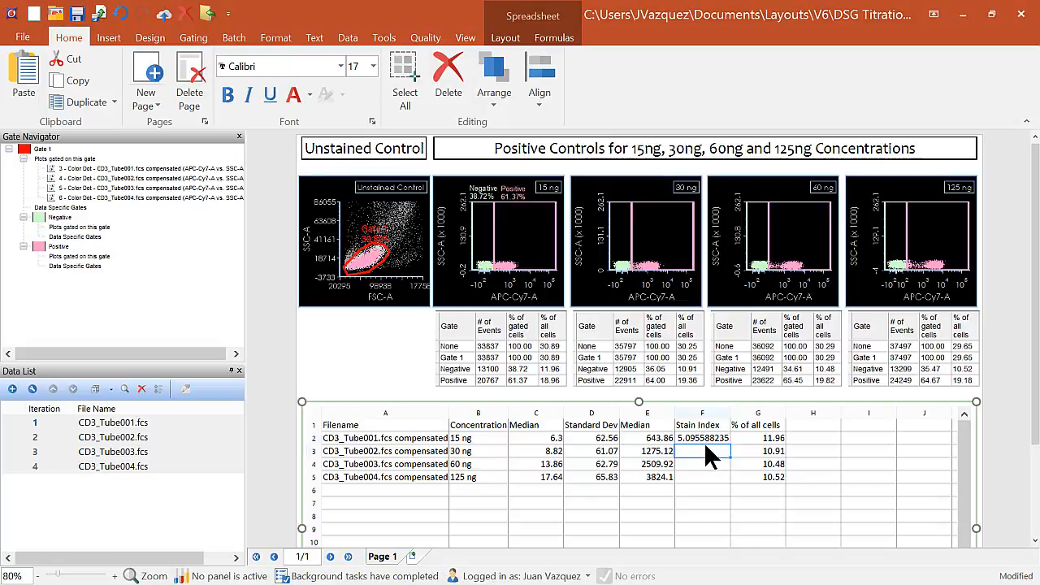
type("10.36761094")
left_click(711, 463)
left_click(712, 478)
double_click(708, 472)
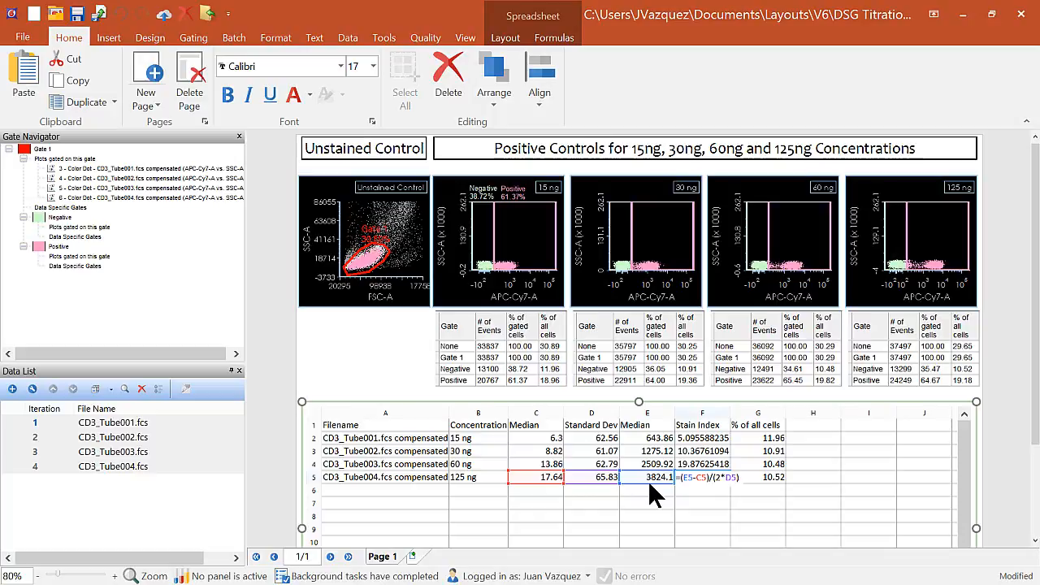
key("Return")
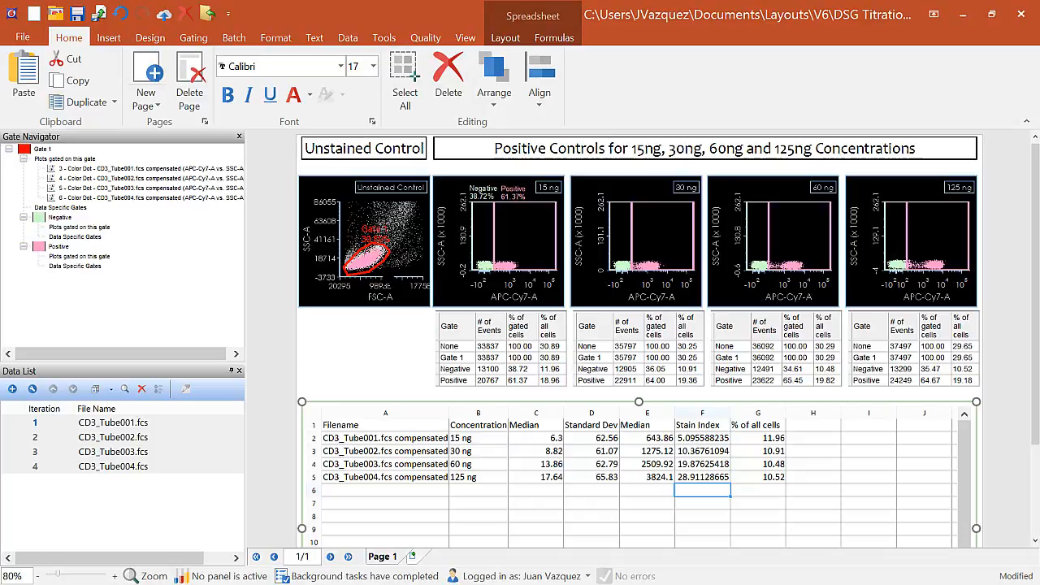
Shift Gate 1 around the dense cell cluster in the Unstained Control plot, keeping it over that cluster.
left_click(362, 262)
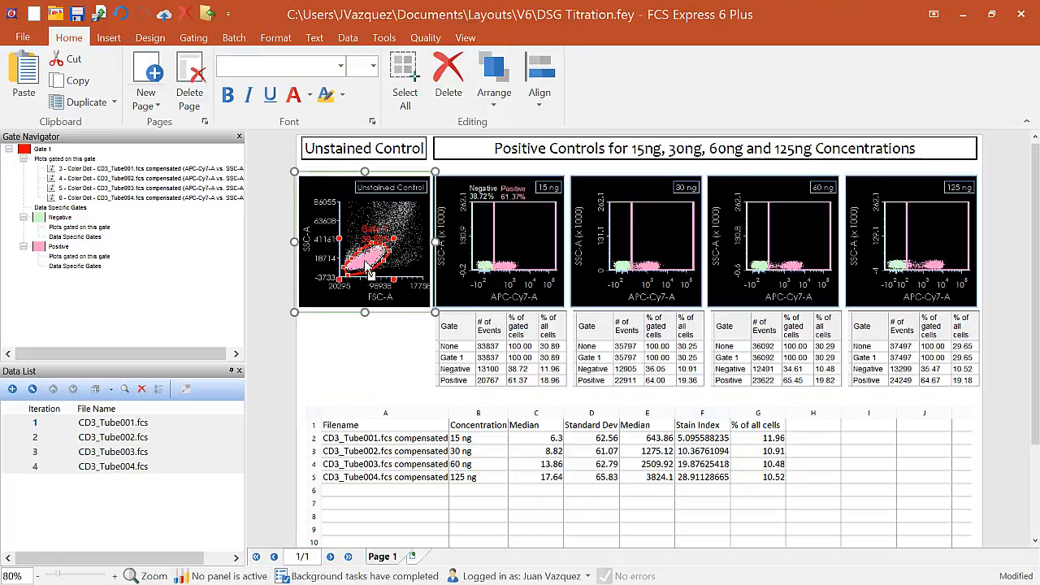
left_click_drag(368, 268, 366, 259)
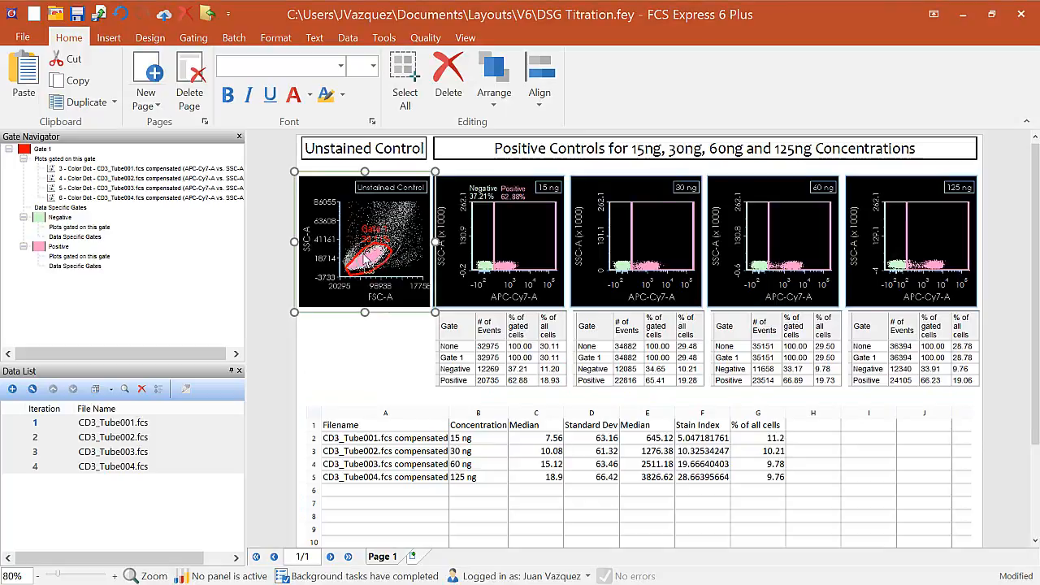
left_click(493, 419)
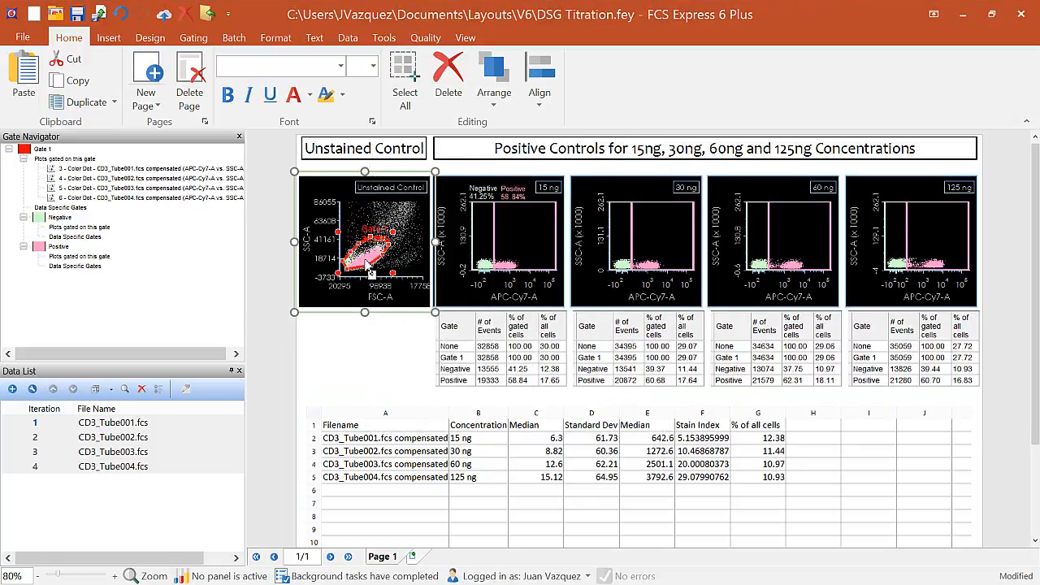
mouse_move(365, 261)
left_mouse_down()
mouse_move(395, 231)
mouse_move(363, 269)
left_mouse_up()
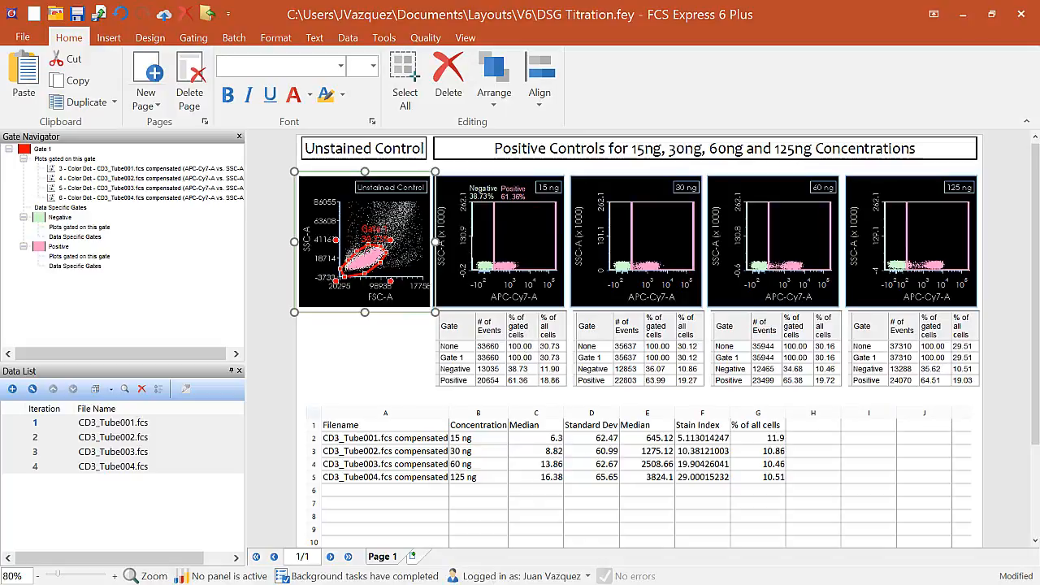
Narrow the Negative gate in the 15 ng plot and widen it back to the Positive gate's boundary.
left_click(479, 244)
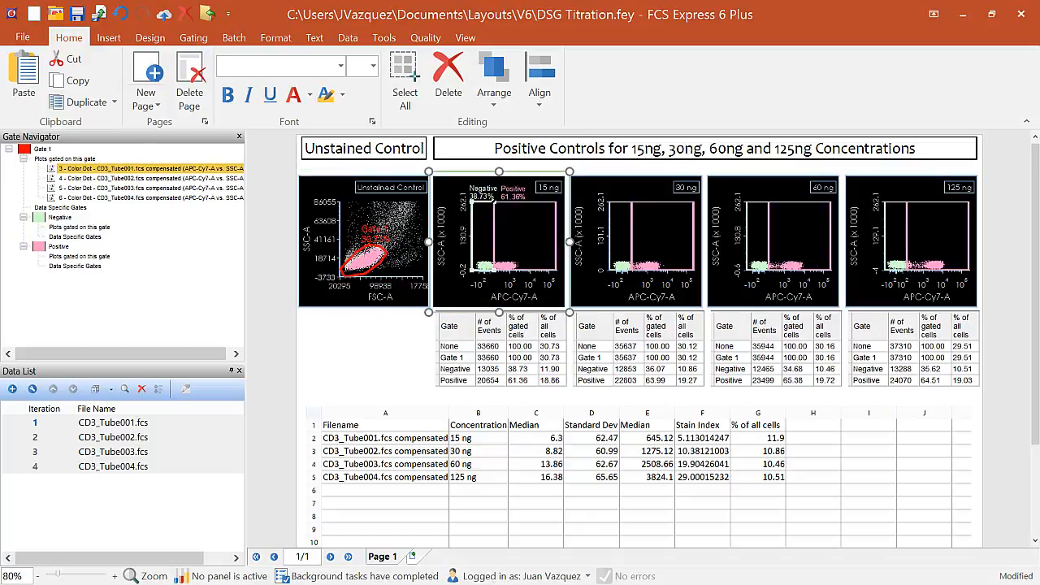
mouse_move(495, 235)
left_mouse_down()
mouse_move(528, 236)
mouse_move(492, 236)
left_mouse_up()
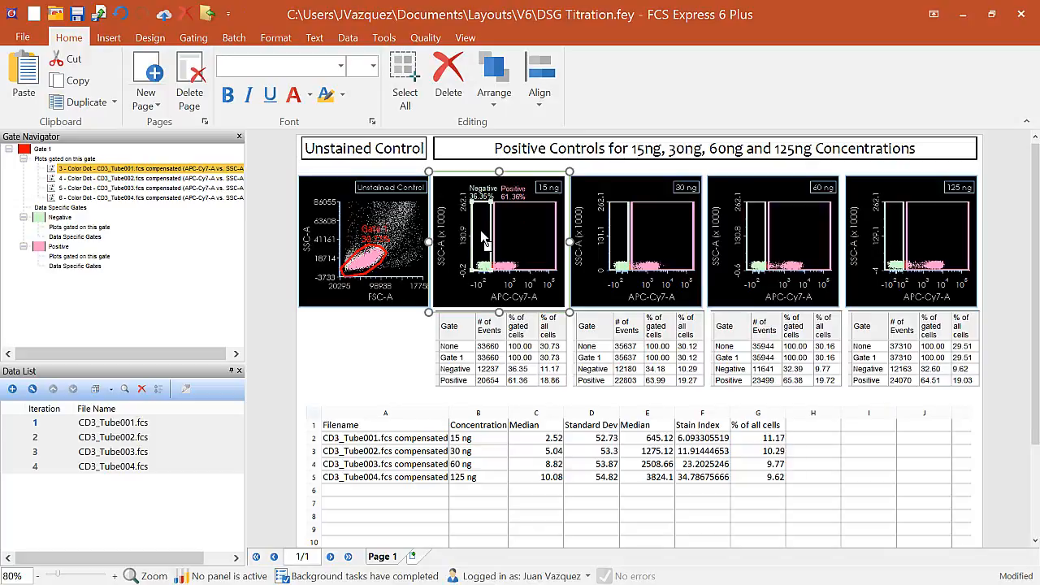
left_click_drag(488, 228, 494, 203)
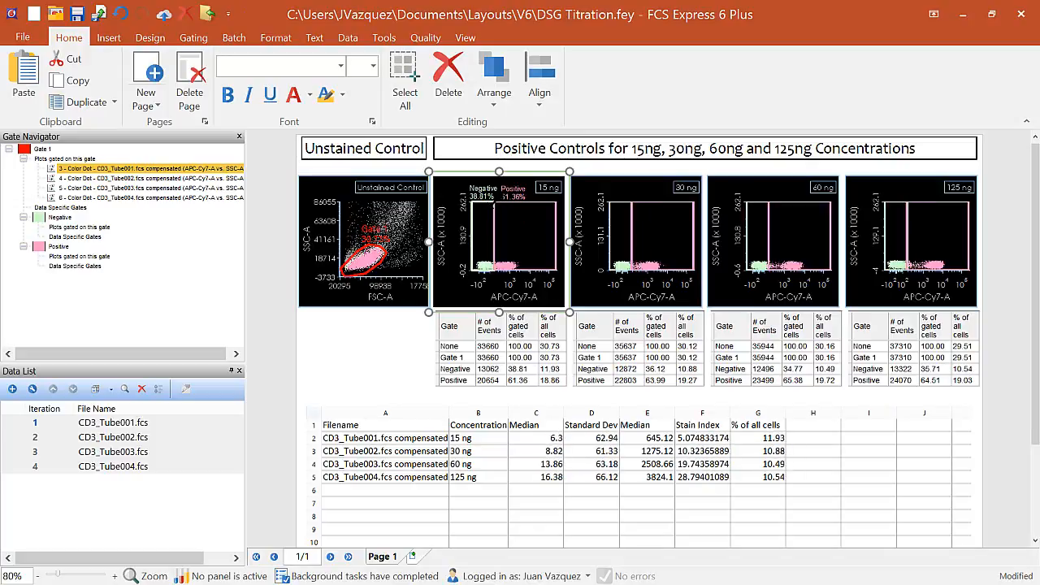
Make the Negative gate data-specific for the 30 ng plot and widen it slightly past the Positive gate's boundary.
left_click(194, 37)
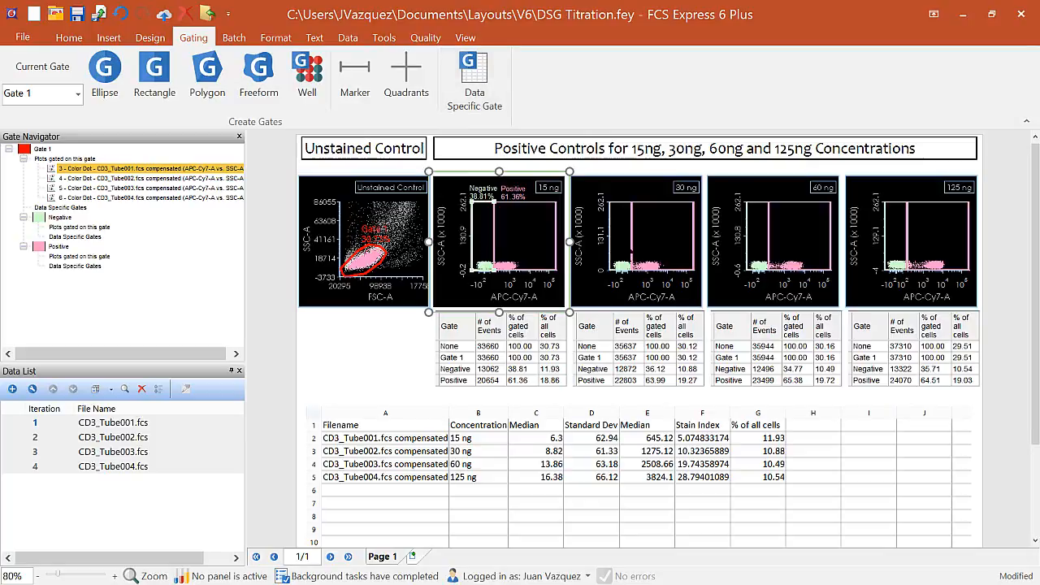
left_click(624, 268)
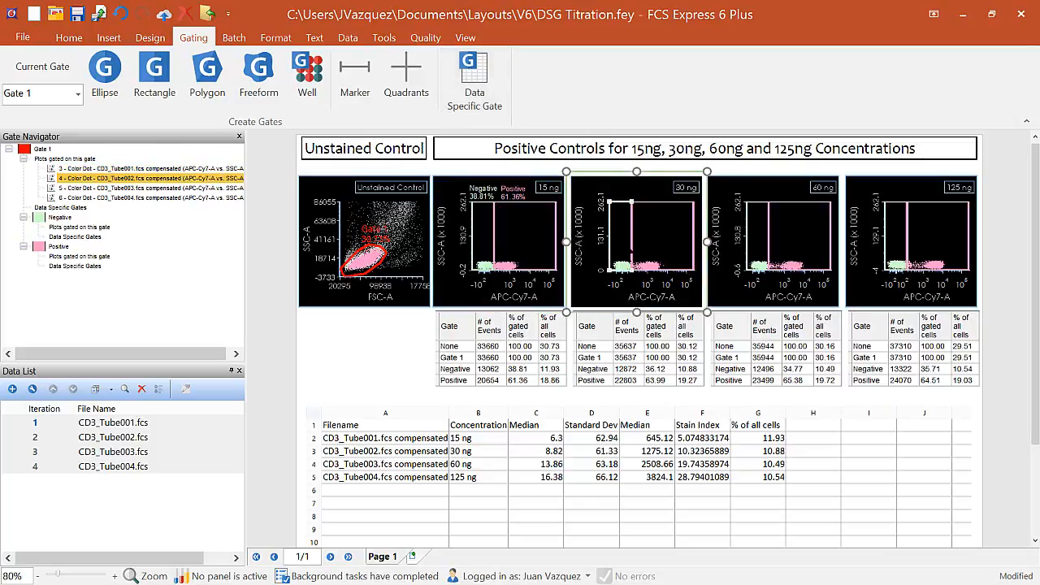
left_click(475, 78)
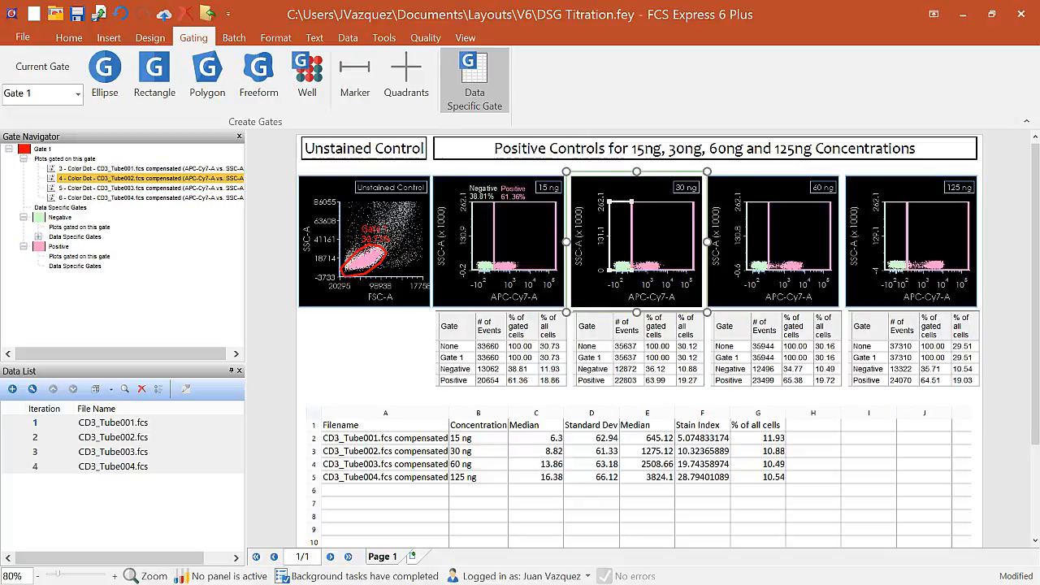
mouse_move(631, 202)
left_mouse_down()
mouse_move(667, 202)
mouse_move(635, 205)
mouse_move(633, 222)
left_mouse_up()
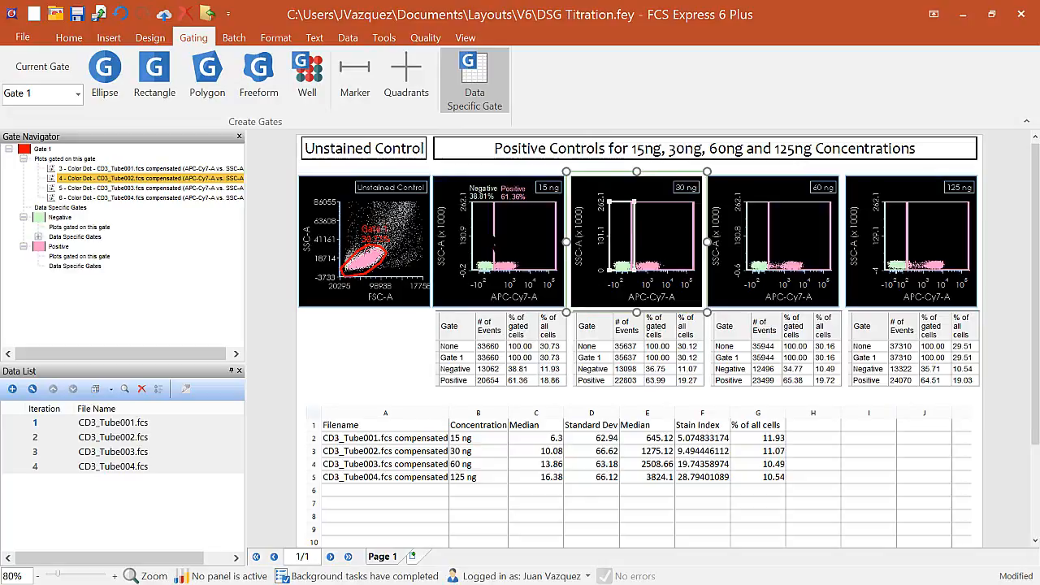
Widen the Negative gate slightly in the 15 ng plot and narrow the data-specific Negative gate in the 30 ng plot.
left_click(496, 225)
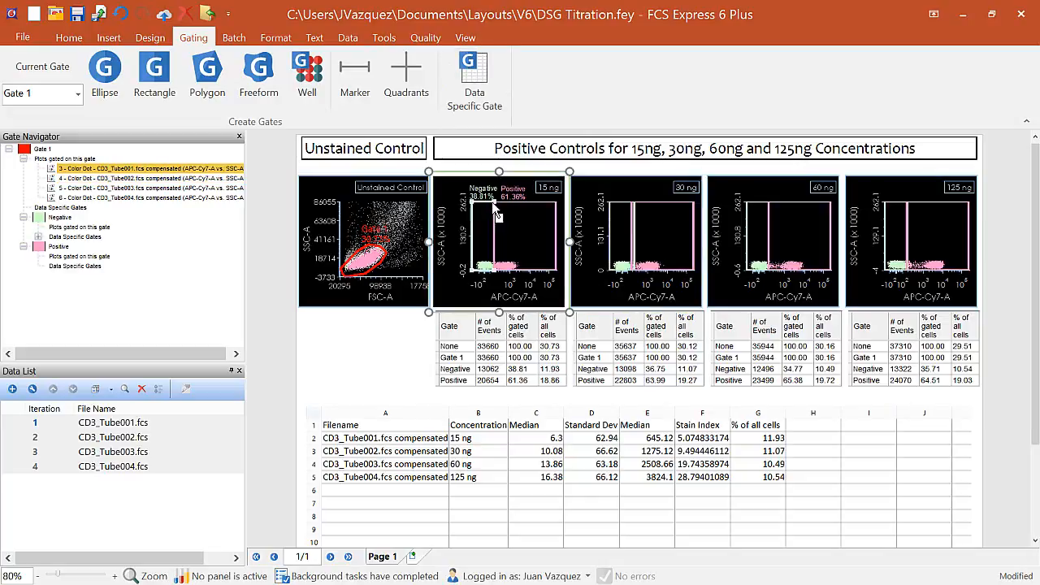
mouse_move(492, 203)
left_mouse_down()
mouse_move(518, 203)
mouse_move(495, 203)
left_mouse_up()
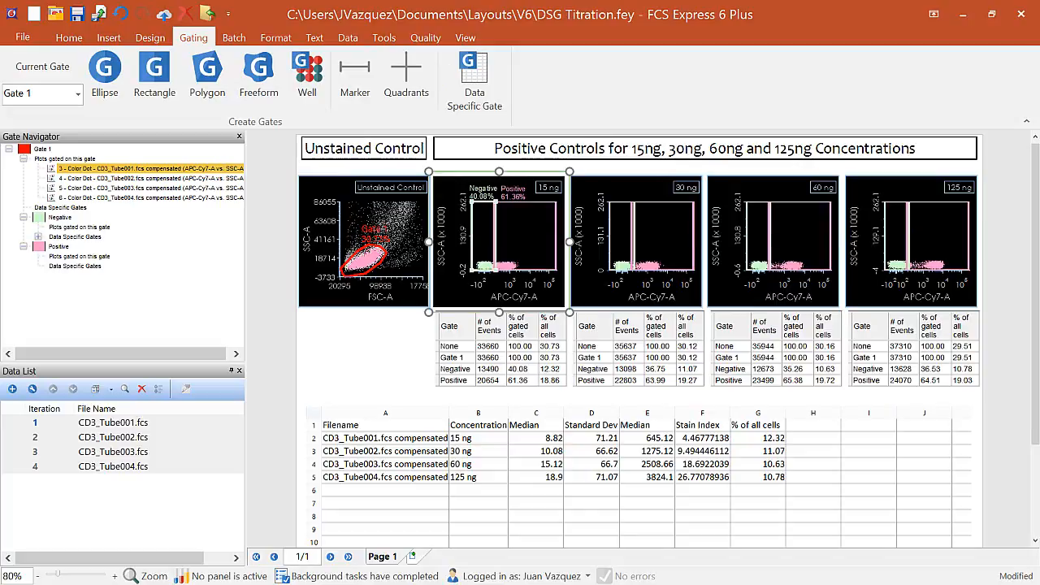
left_click(633, 227)
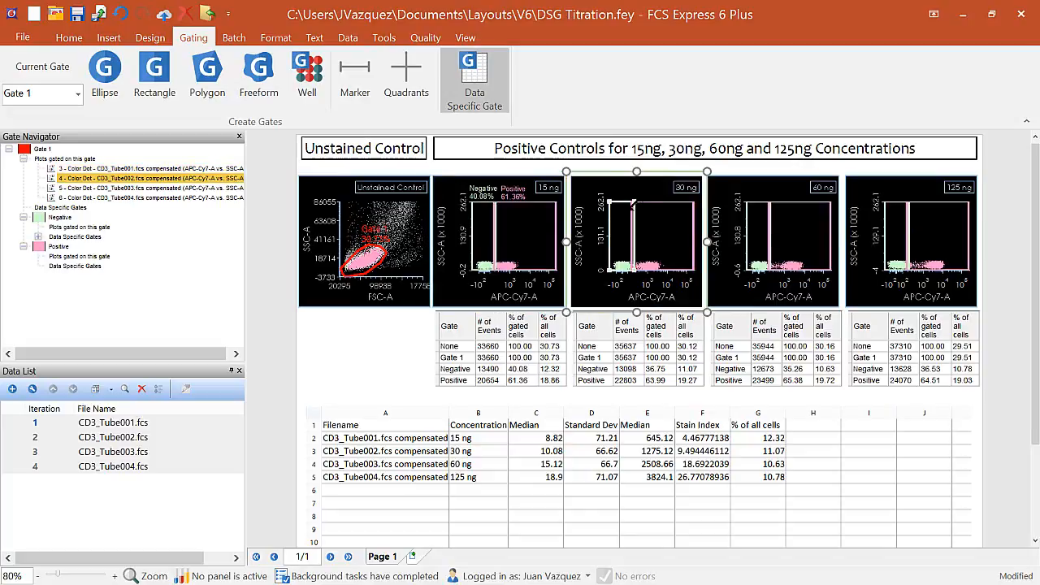
left_click_drag(633, 202, 629, 204)
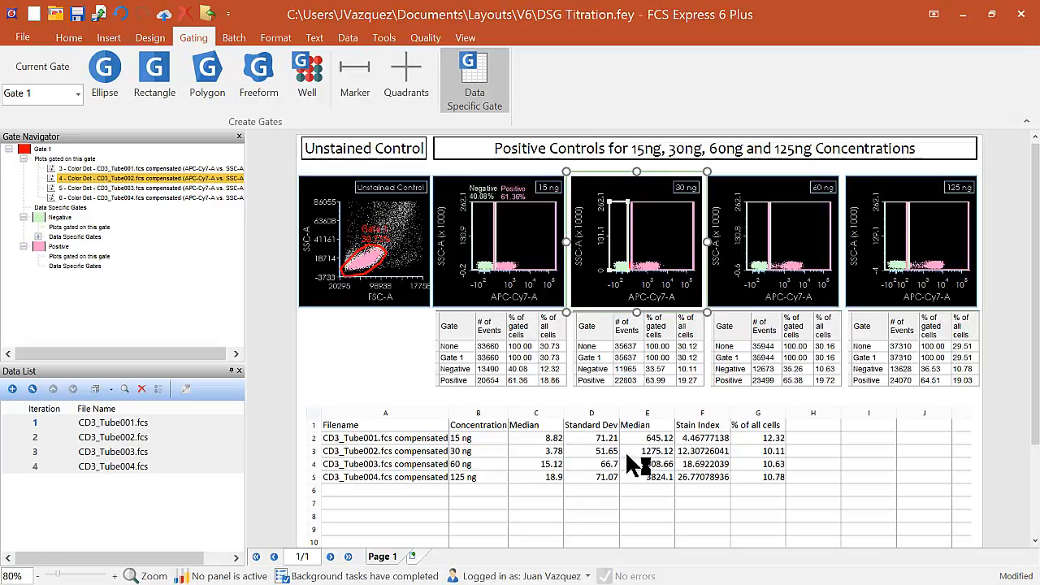
key("Escape")
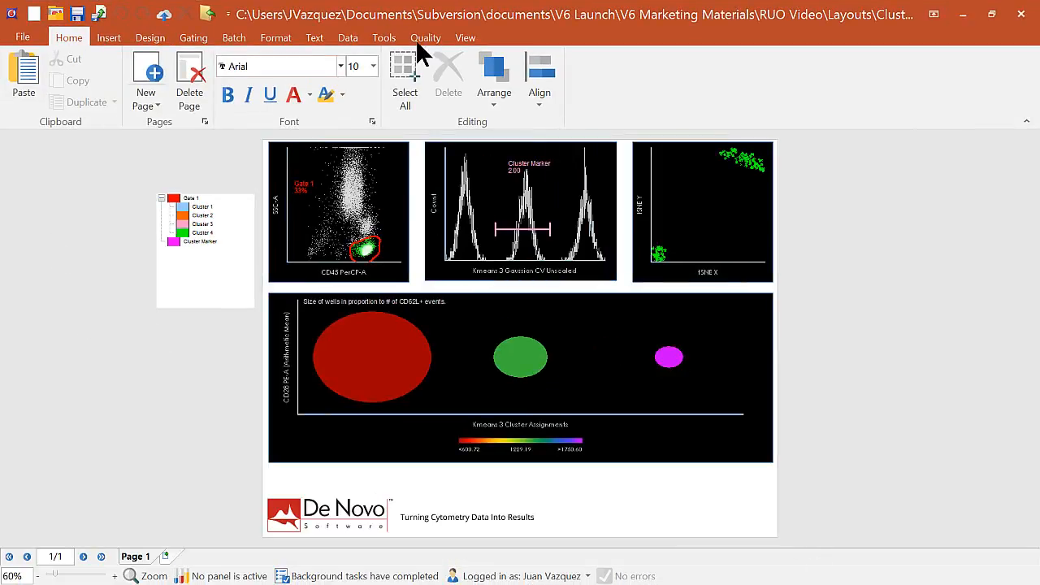
Open the layout's transformations list and look over the transformation types that can be added.
left_click(383, 38)
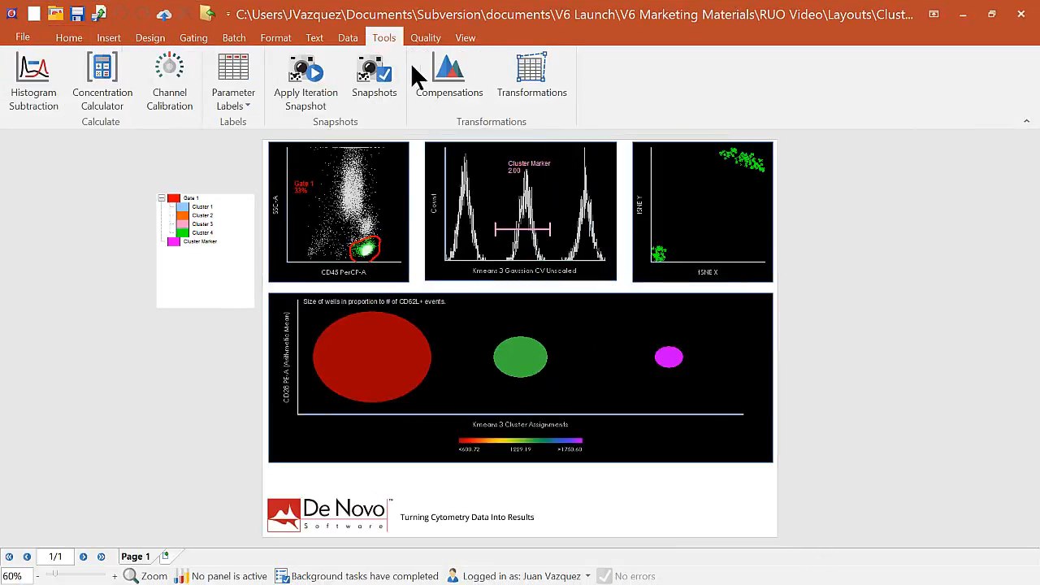
left_click(525, 78)
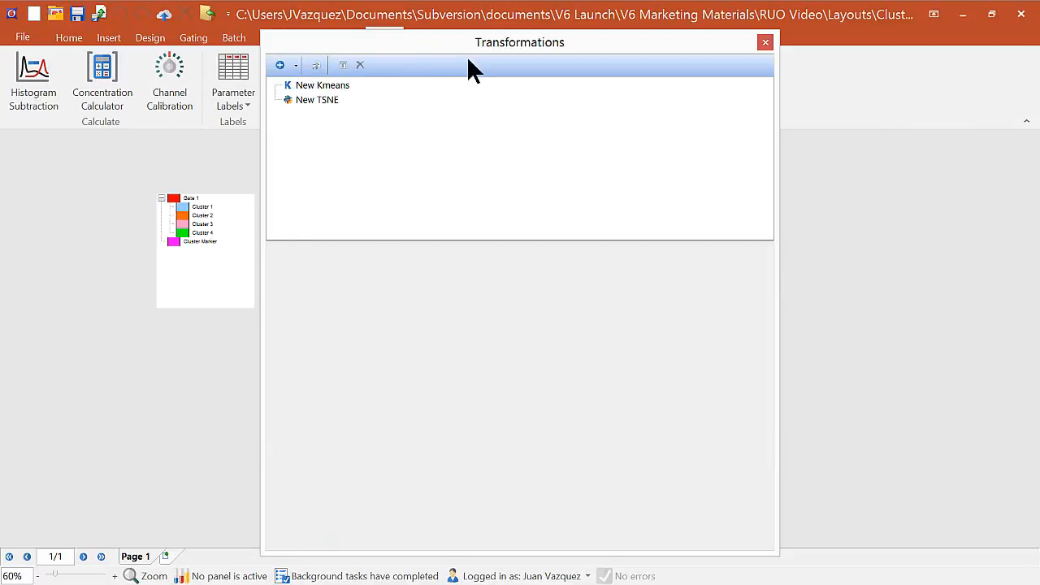
left_click_drag(469, 58, 692, 65)
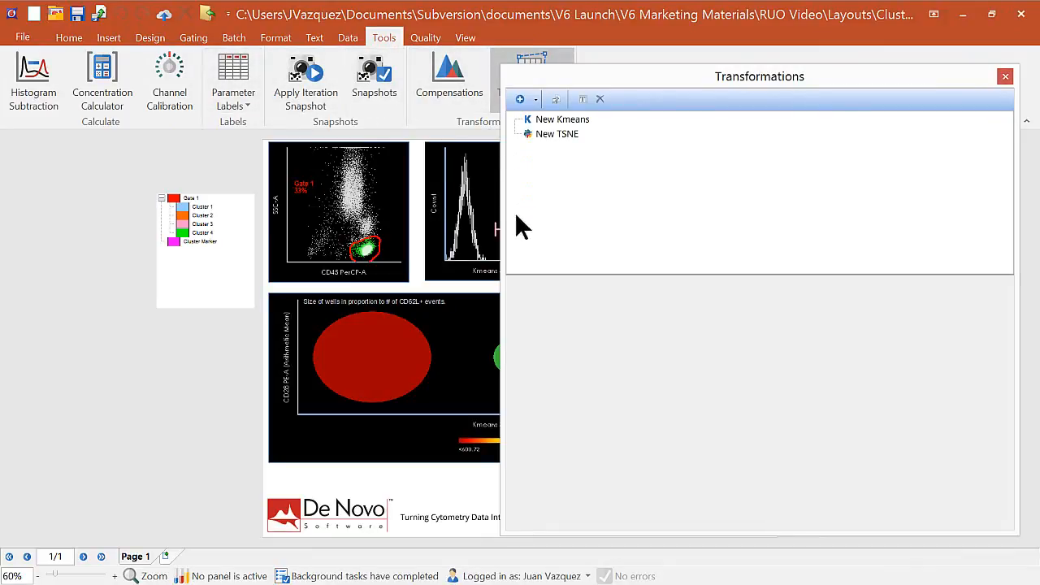
left_click_drag(600, 73, 676, 72)
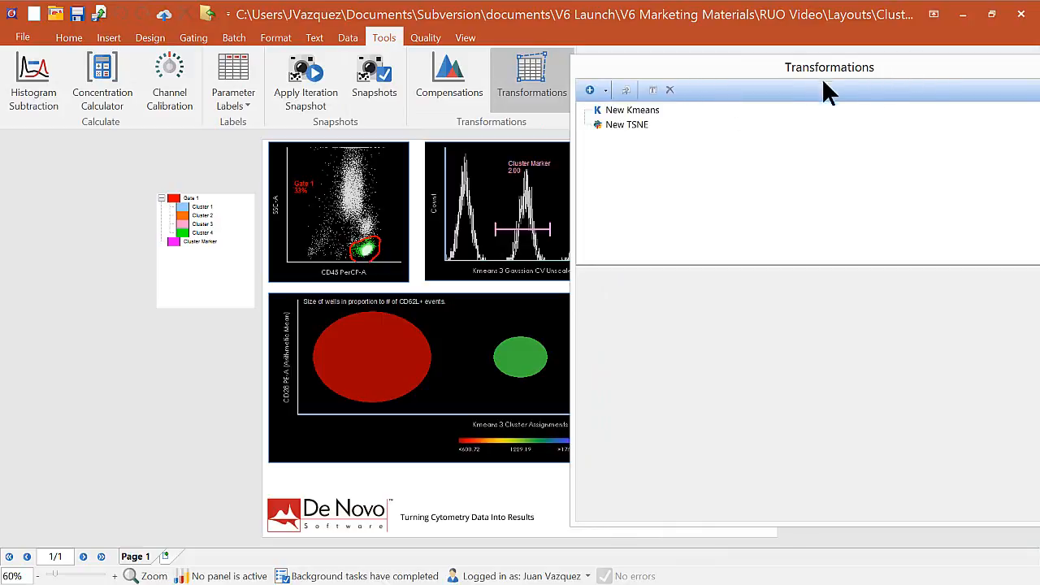
left_click(606, 91)
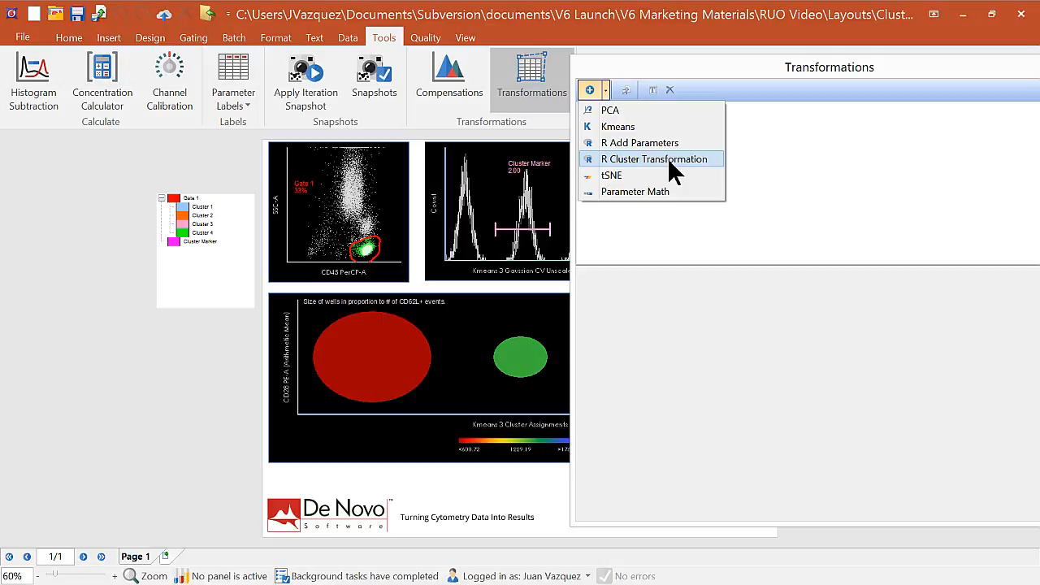
left_click(842, 366)
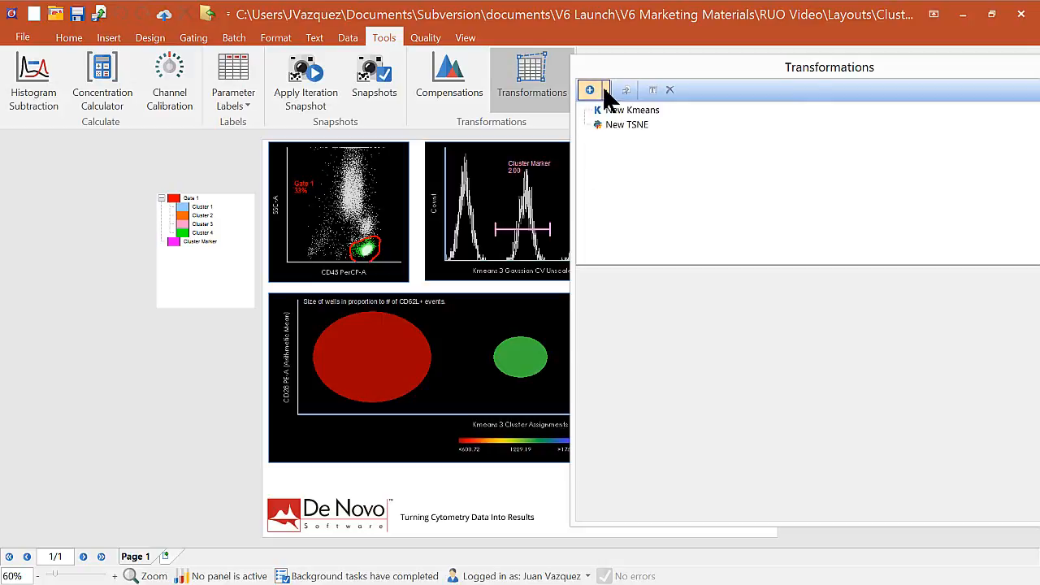
left_click(605, 91)
left_click(722, 326)
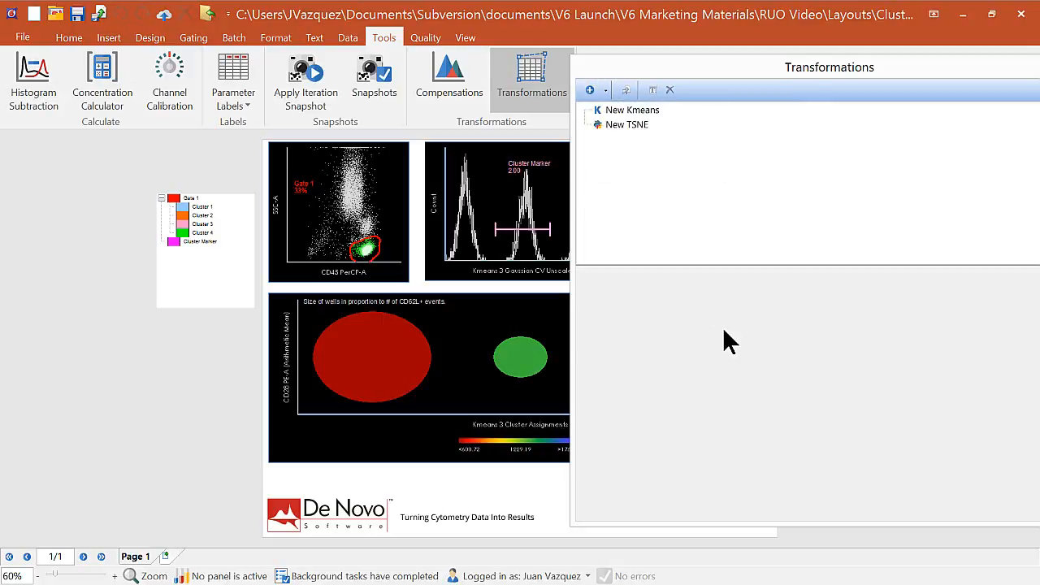
Examine the settings of the New Kmeans and New TSNE transformations and close the Transformations window.
left_click(638, 110)
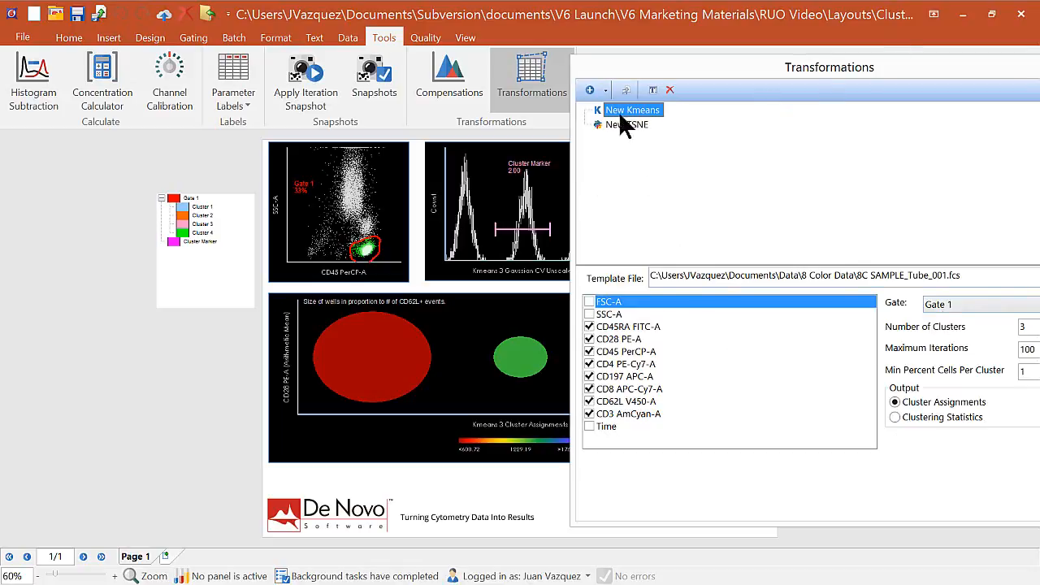
left_click(638, 125)
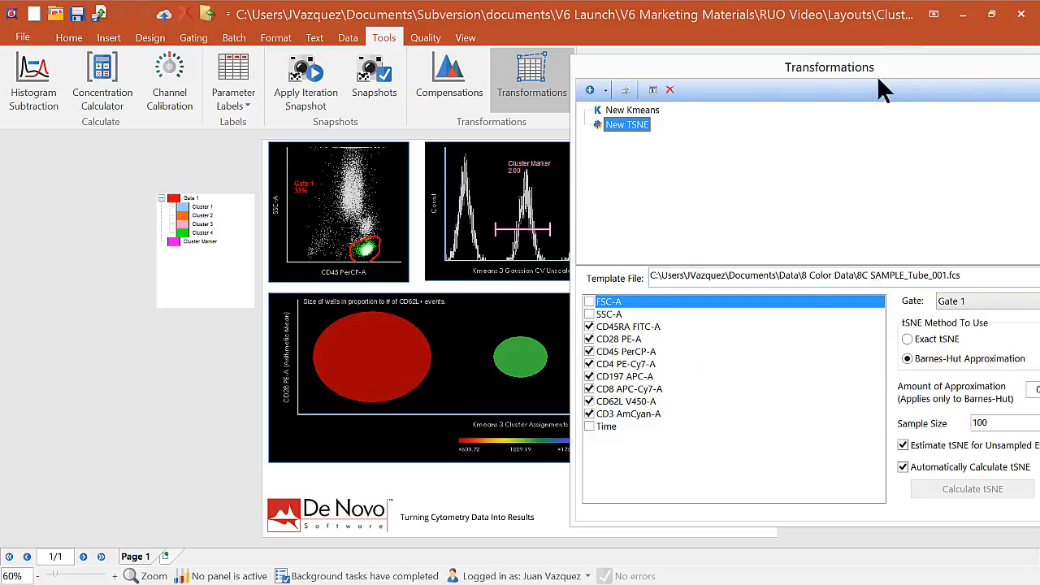
left_click_drag(877, 76, 828, 58)
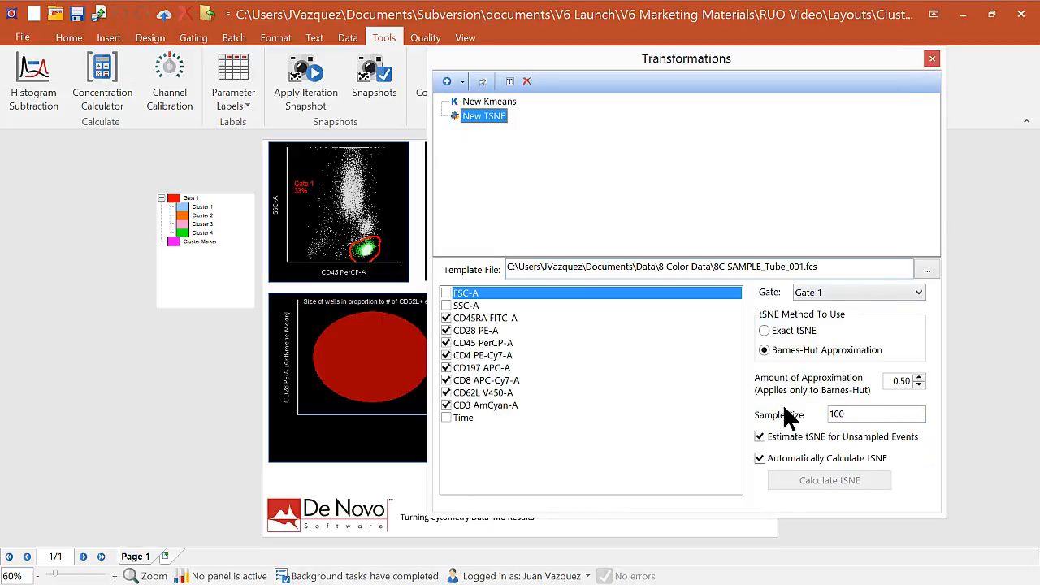
left_click(932, 59)
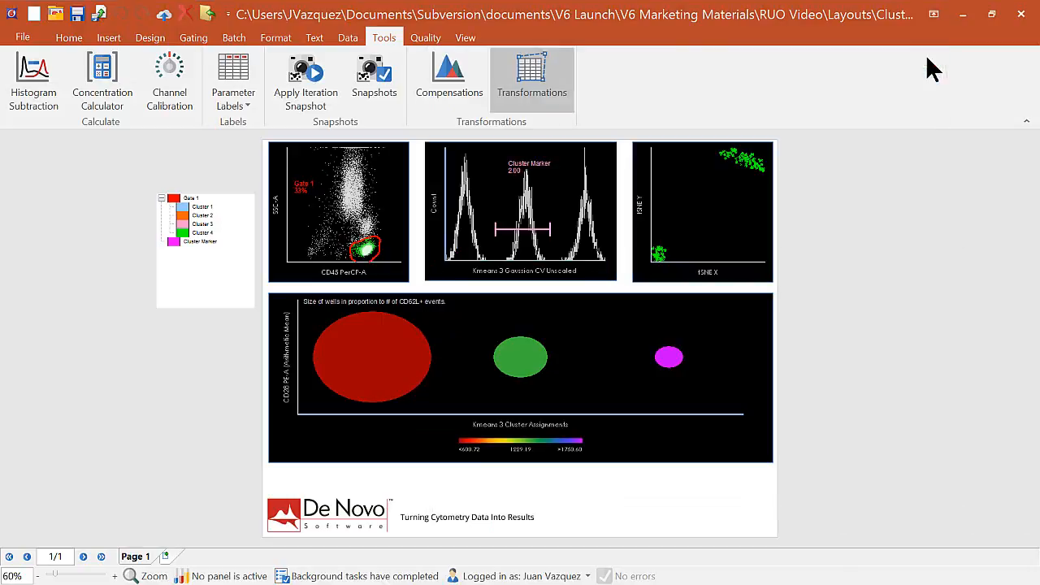
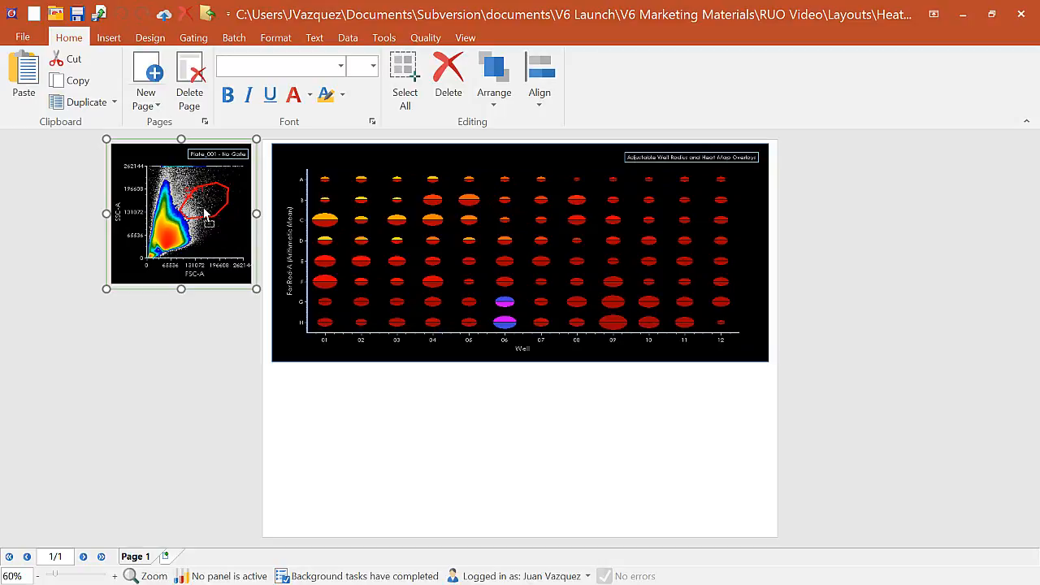
Select the gate in the Plate_001 density plot and examine the heat map's overlay options, cancelling the formatting.
left_click(205, 214)
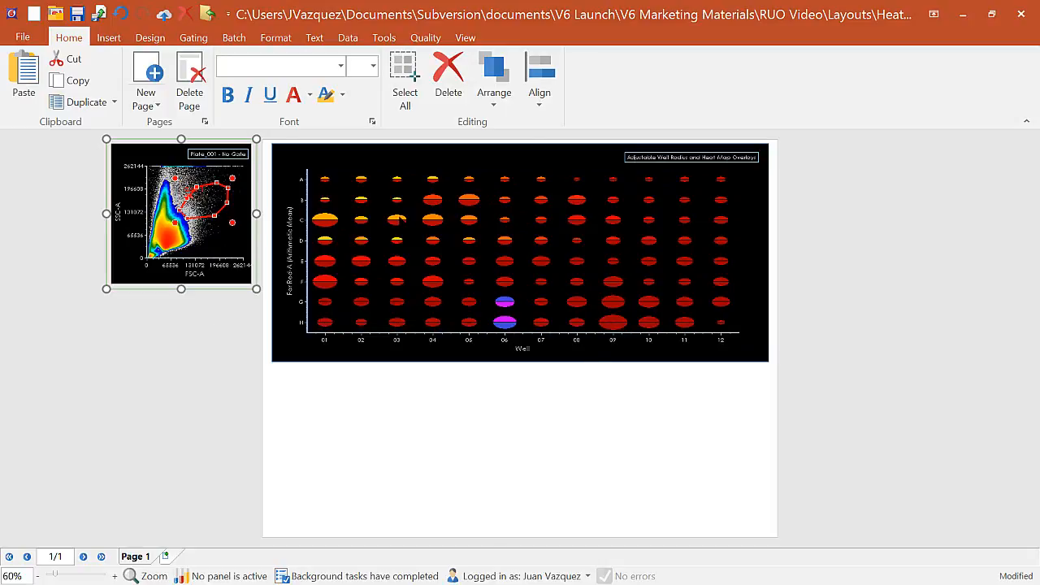
right_click(401, 223)
left_click(437, 146)
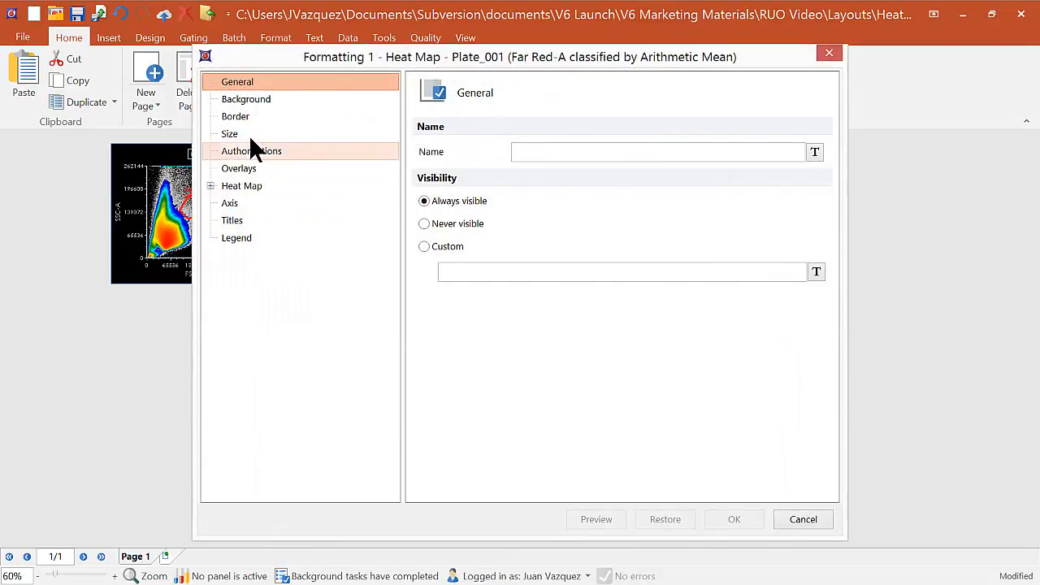
left_click(243, 169)
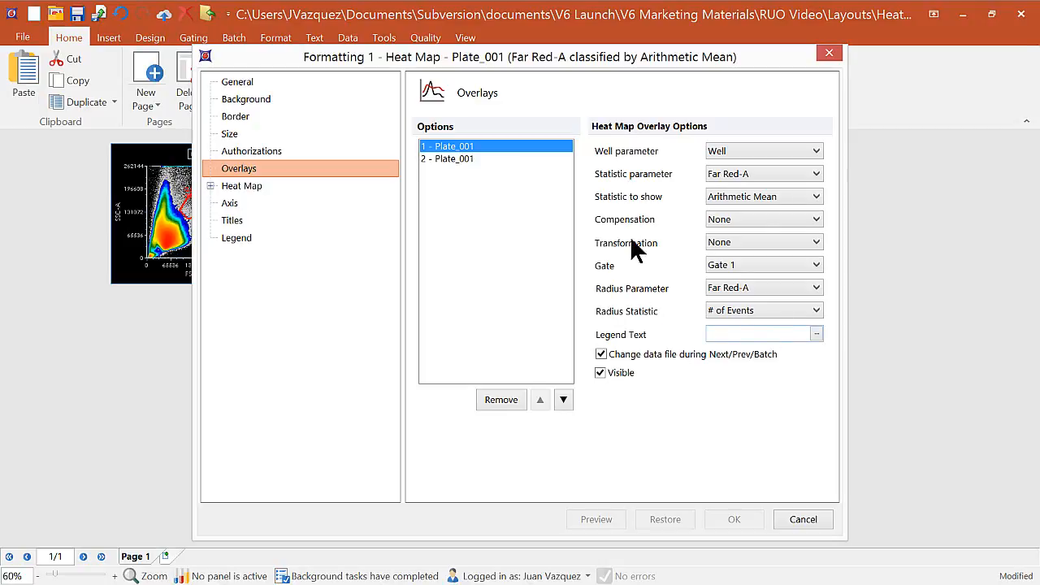
left_click(802, 521)
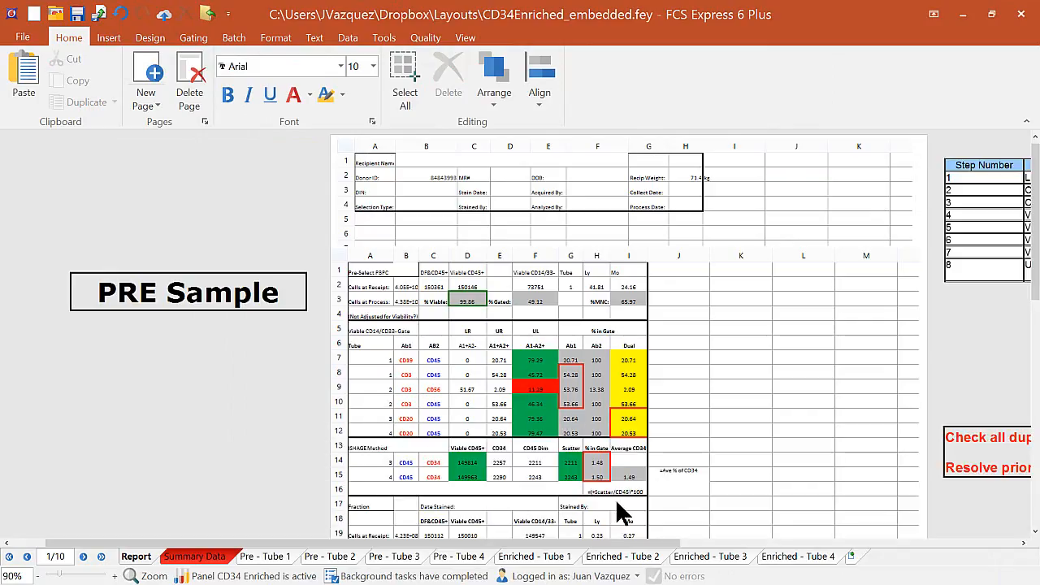
Examine the PRE sample spreadsheet on the Report page and the gated plots on the Pre - Tube 1 and Pre - Tube 3 pages.
left_click_drag(311, 544, 416, 546)
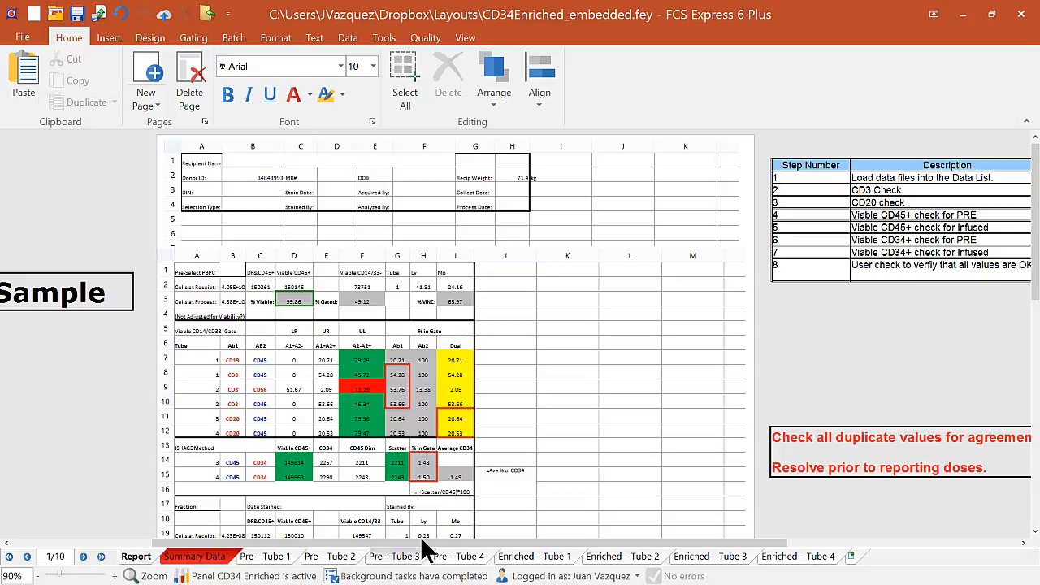
mouse_move(418, 543)
left_mouse_down()
mouse_move(675, 547)
mouse_move(398, 546)
left_mouse_up()
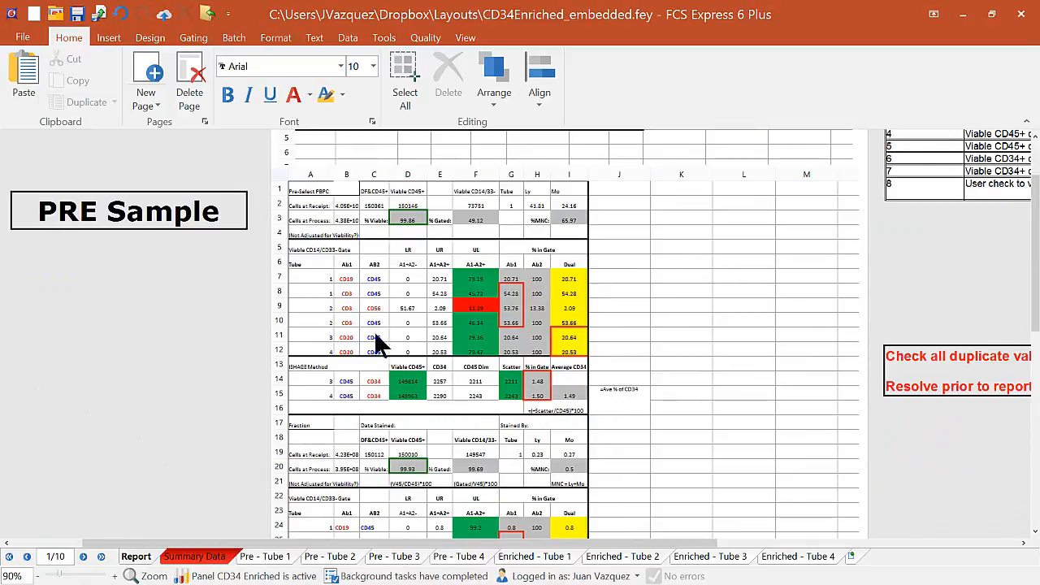
left_click(404, 308)
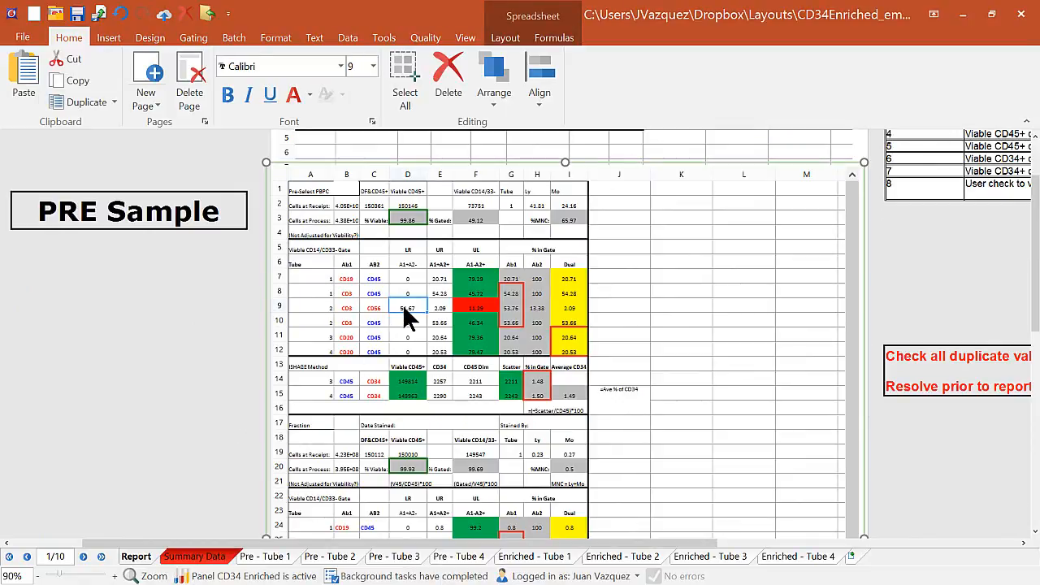
left_click(274, 561)
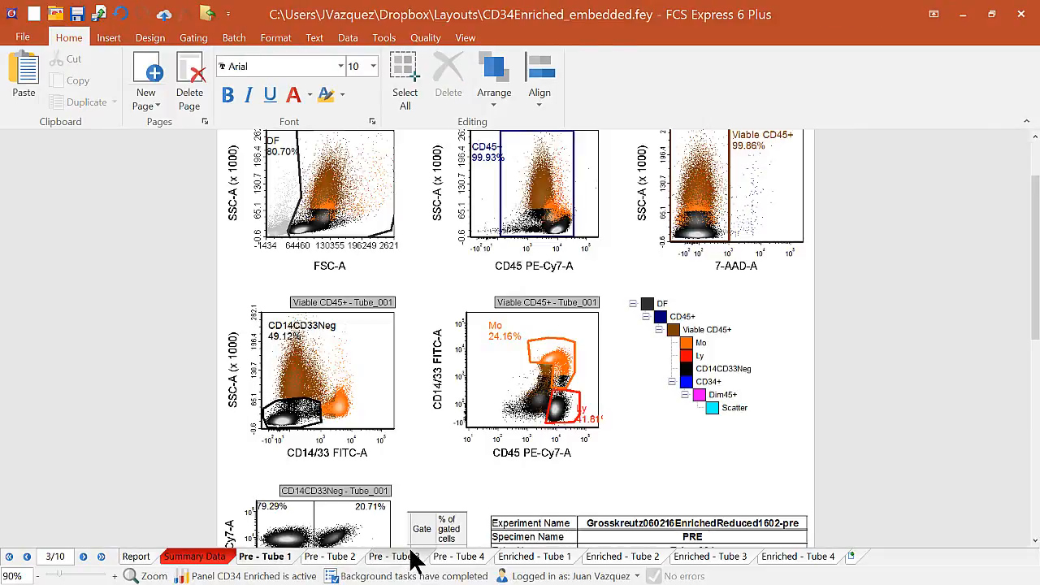
left_click(410, 555)
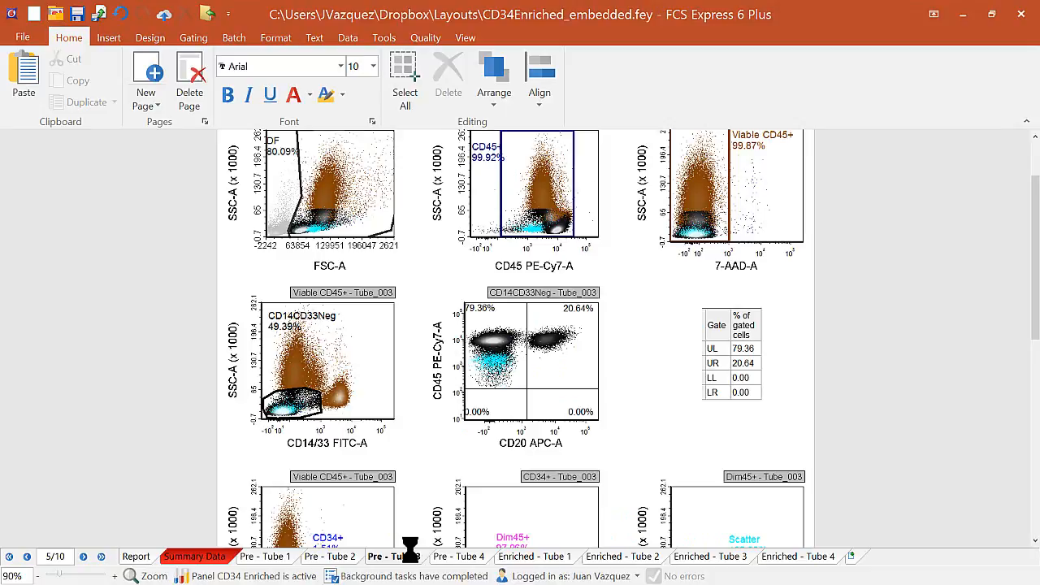
Return to the Report page and bring the full table of procedure steps, conditions and completion dates into view.
left_click(136, 556)
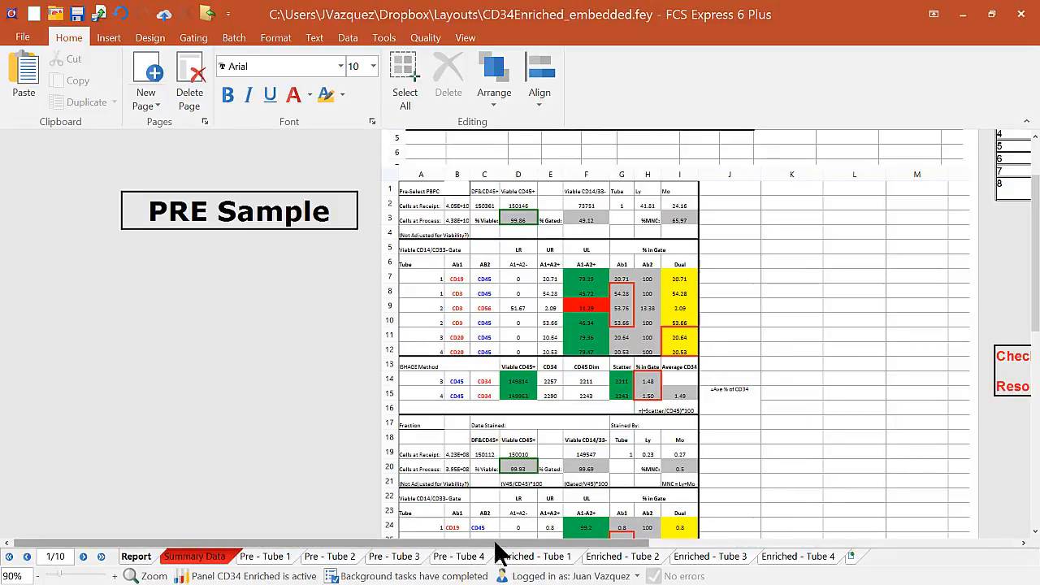
left_click_drag(498, 543, 810, 544)
scroll(862, 456, "up", 2)
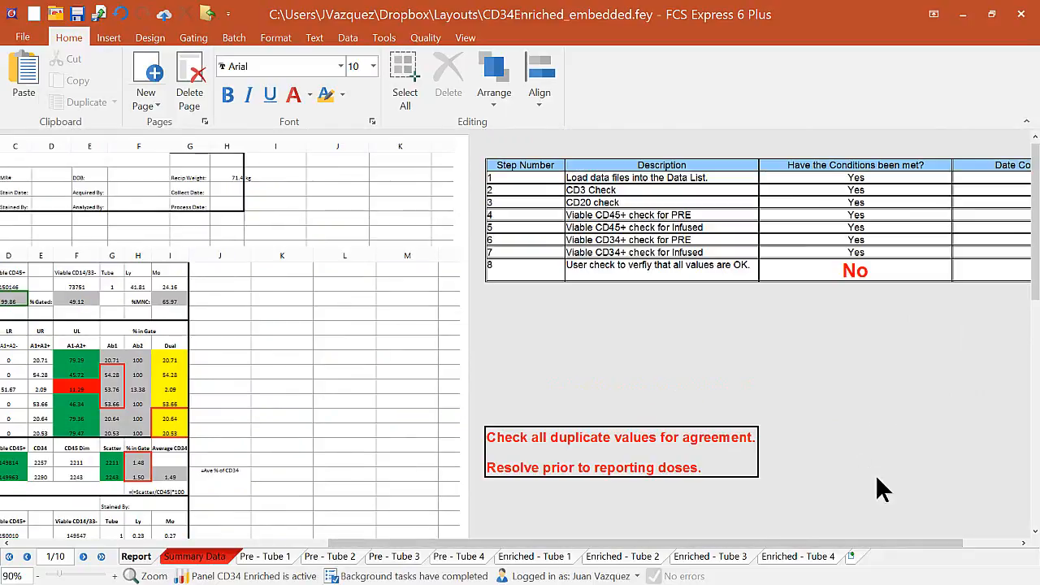
left_click(969, 543)
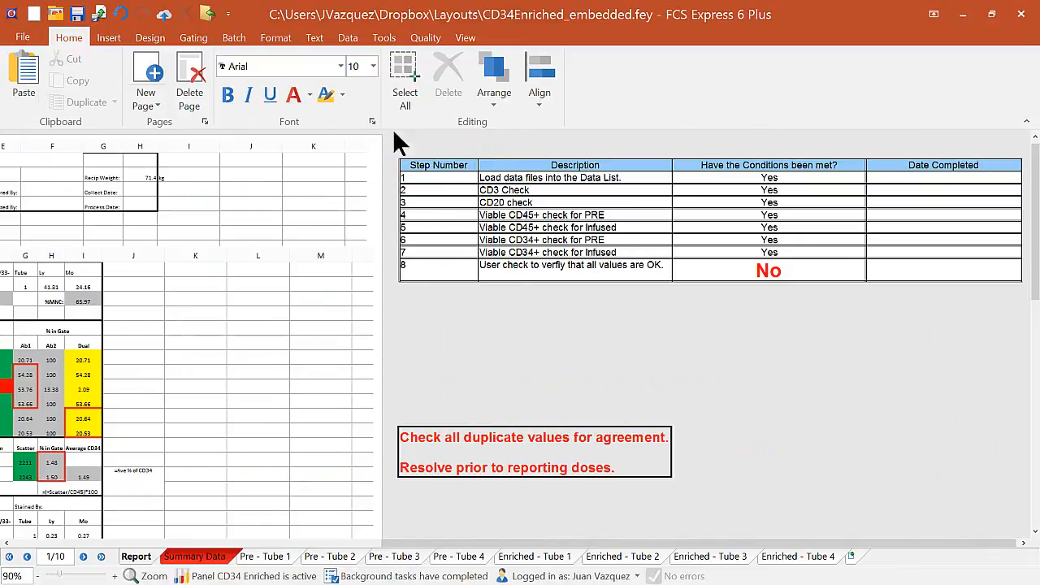
Examine the rules under General Rules and ISHAGE Rules in the Standard Operating Procedures list and close it.
left_click(431, 38)
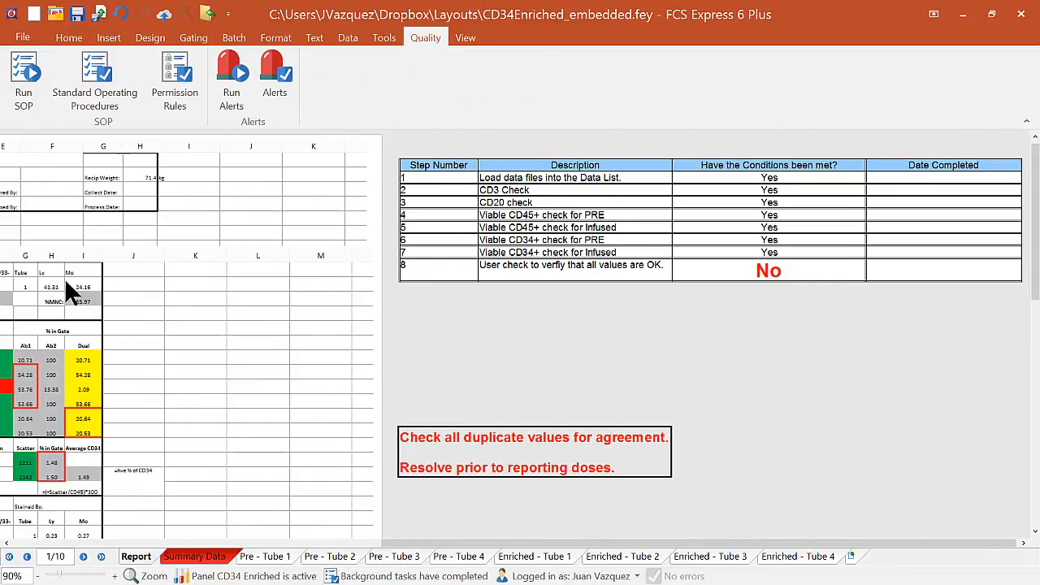
left_click(83, 61)
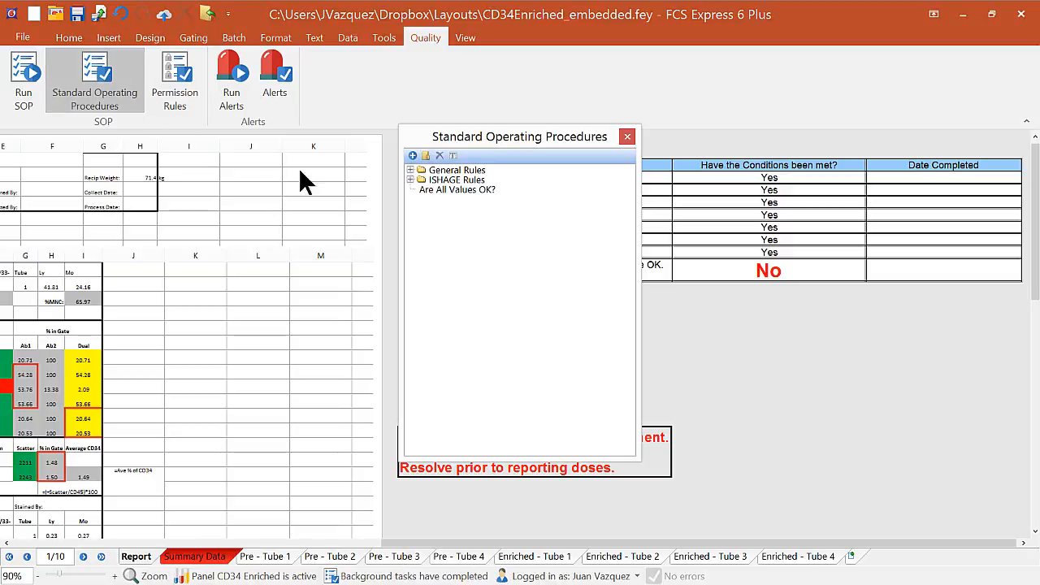
left_click(411, 170)
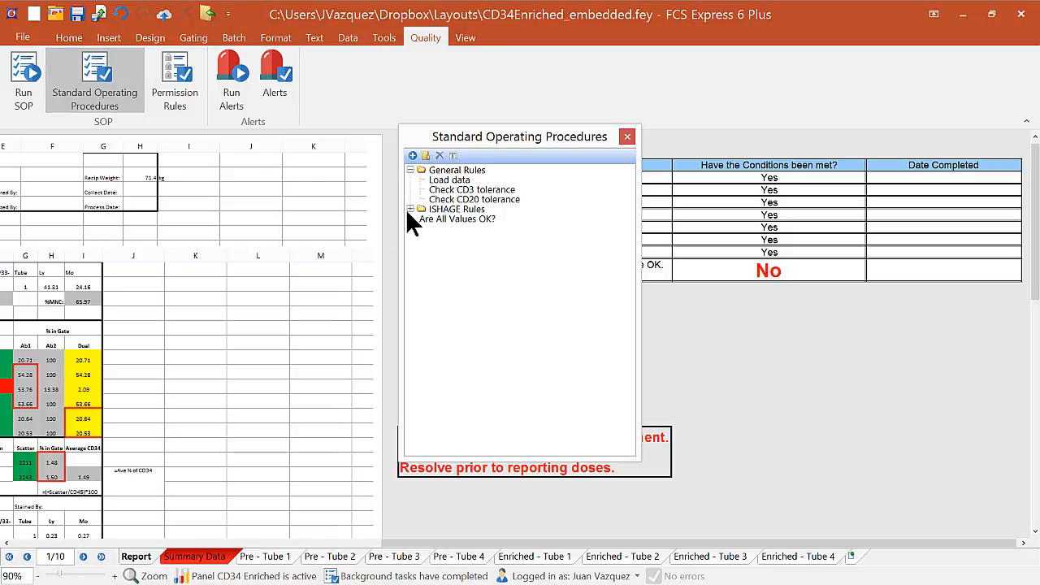
left_click(410, 209)
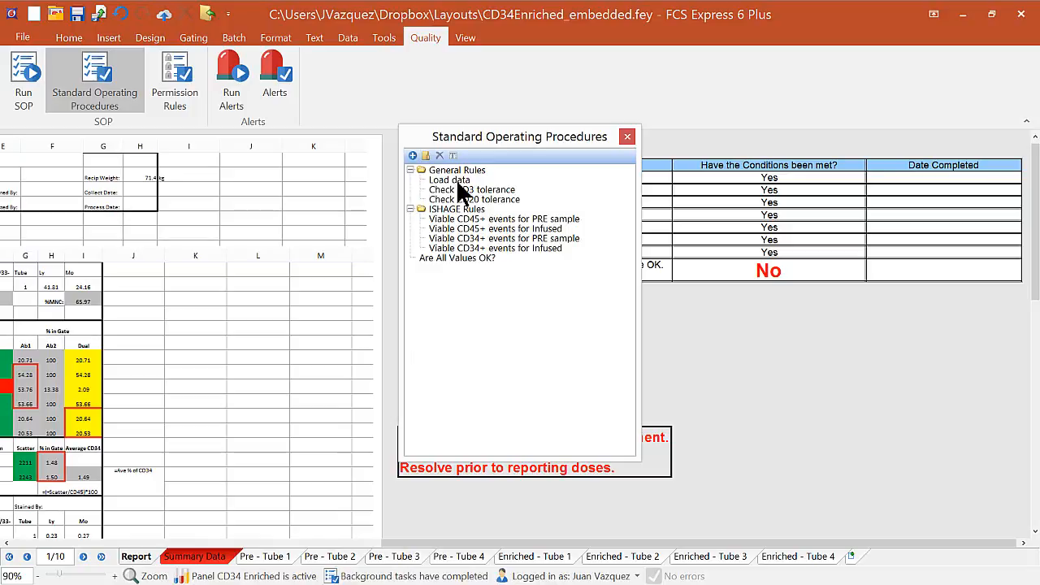
left_click(627, 135)
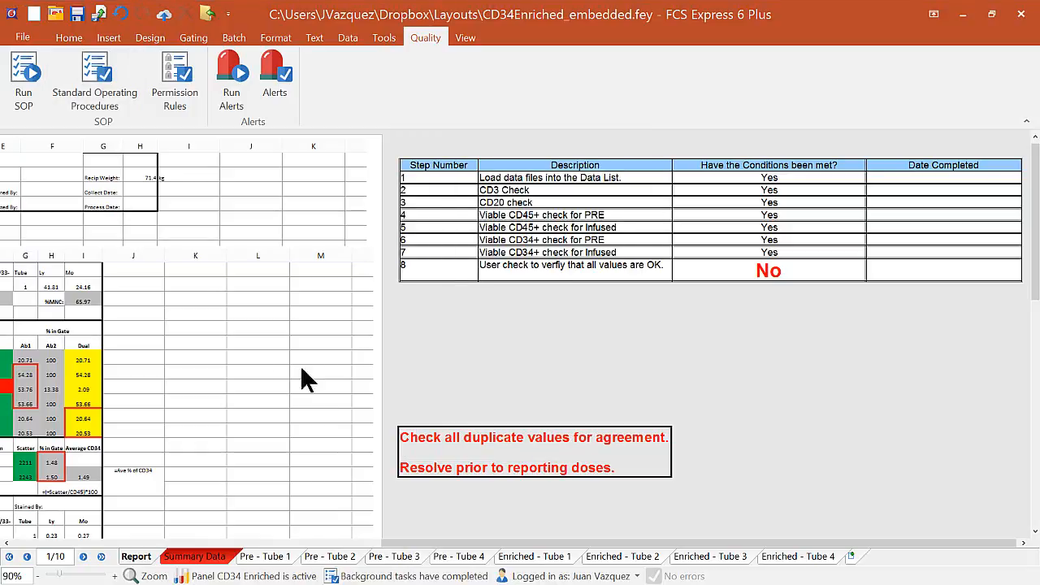
Run the SOP and complete its Load data, Check CD3 tolerance and Check CD20 tolerance steps.
left_click(30, 96)
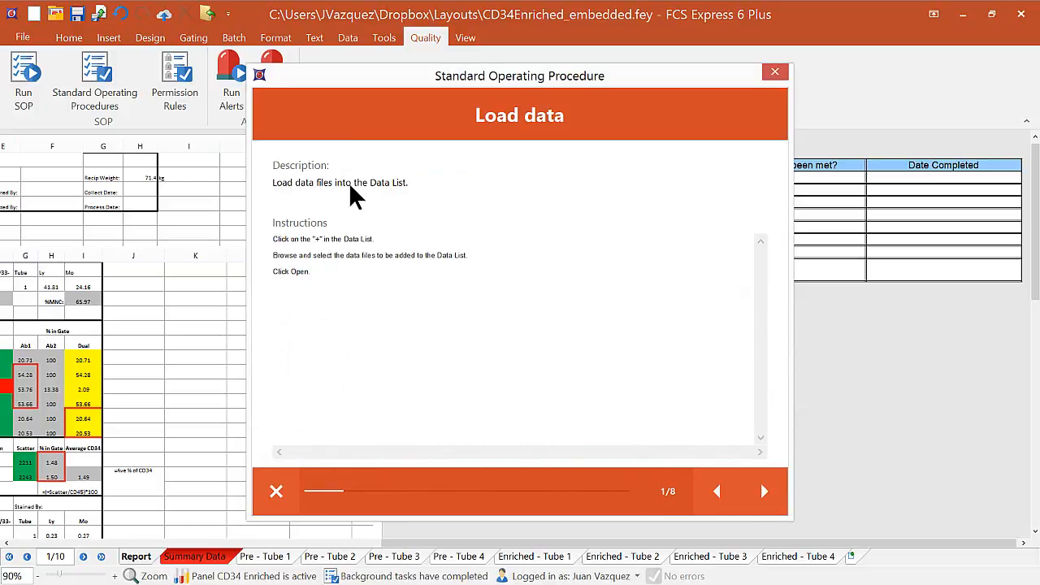
left_click(765, 492)
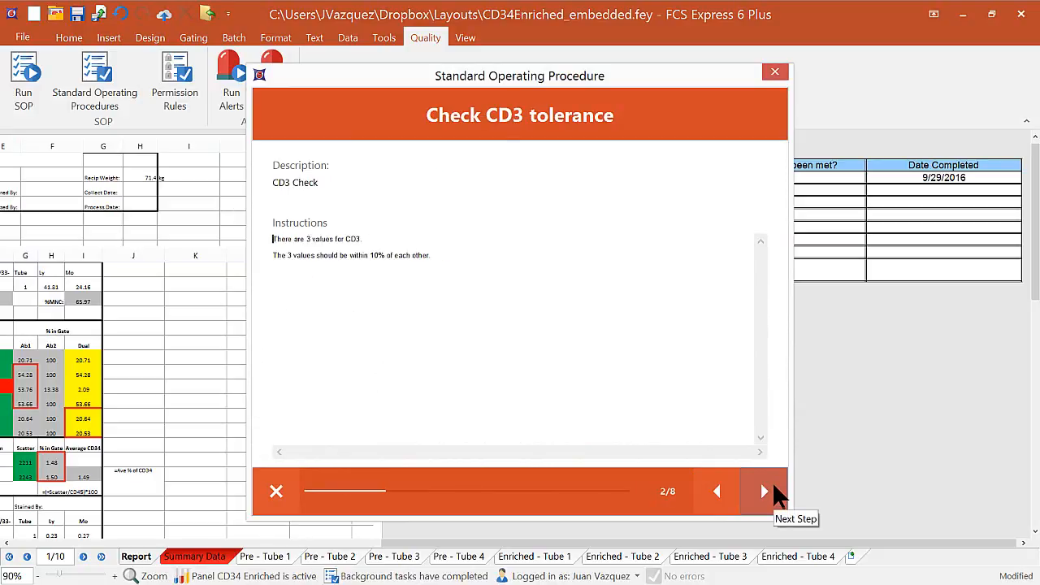
left_click_drag(679, 72, 469, 51)
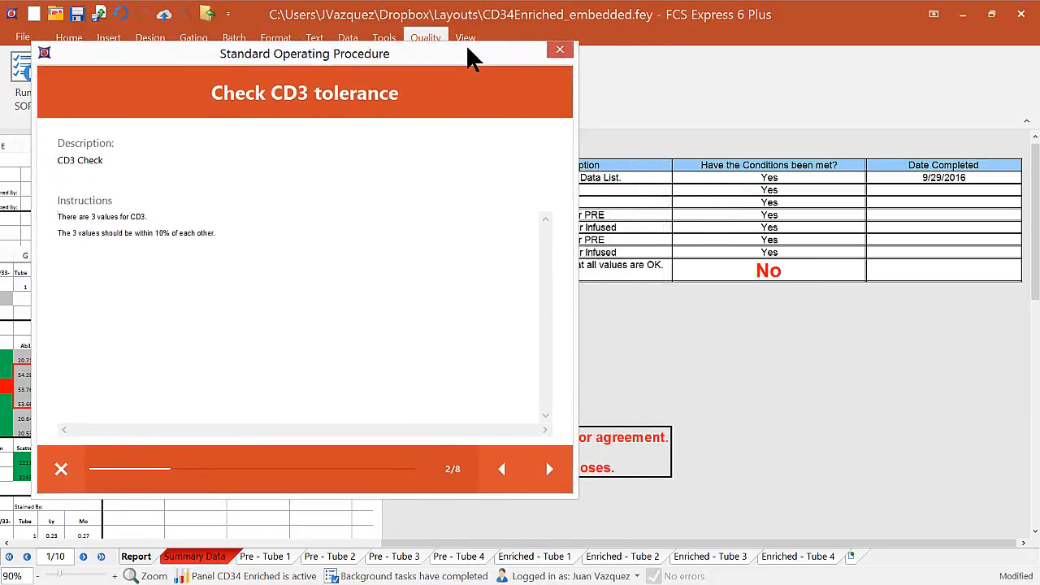
left_click(547, 477)
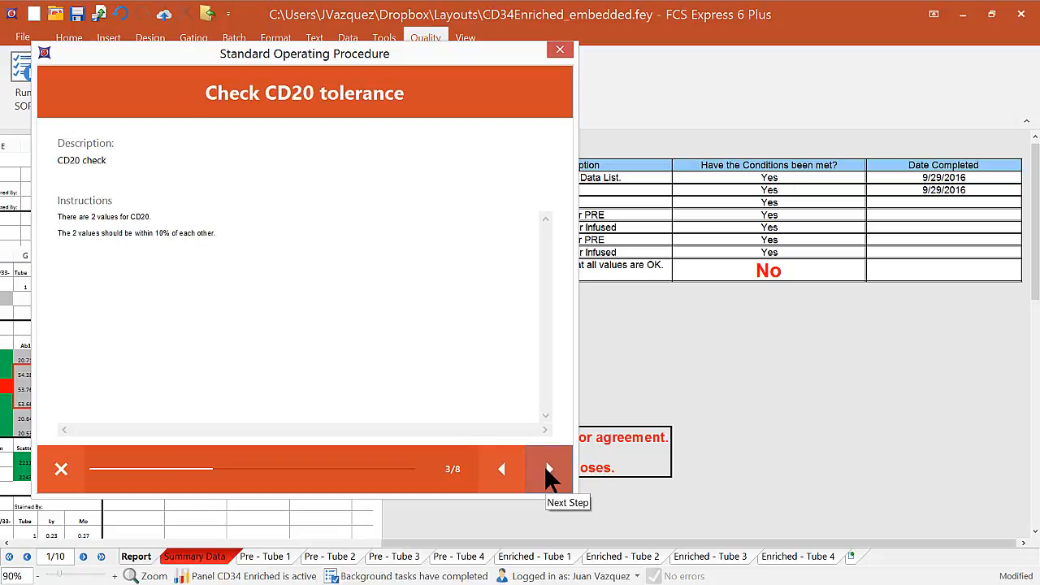
left_click(547, 476)
Complete the SOP's viable CD45+ and viable CD34+ event checks for both the PRE sample and Infused.
left_click(547, 476)
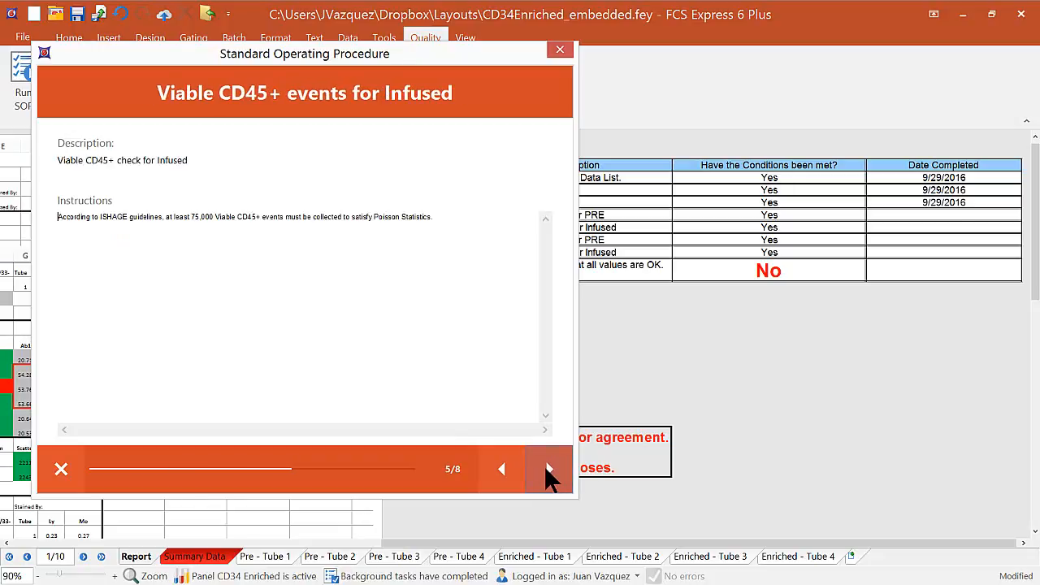
left_click(547, 476)
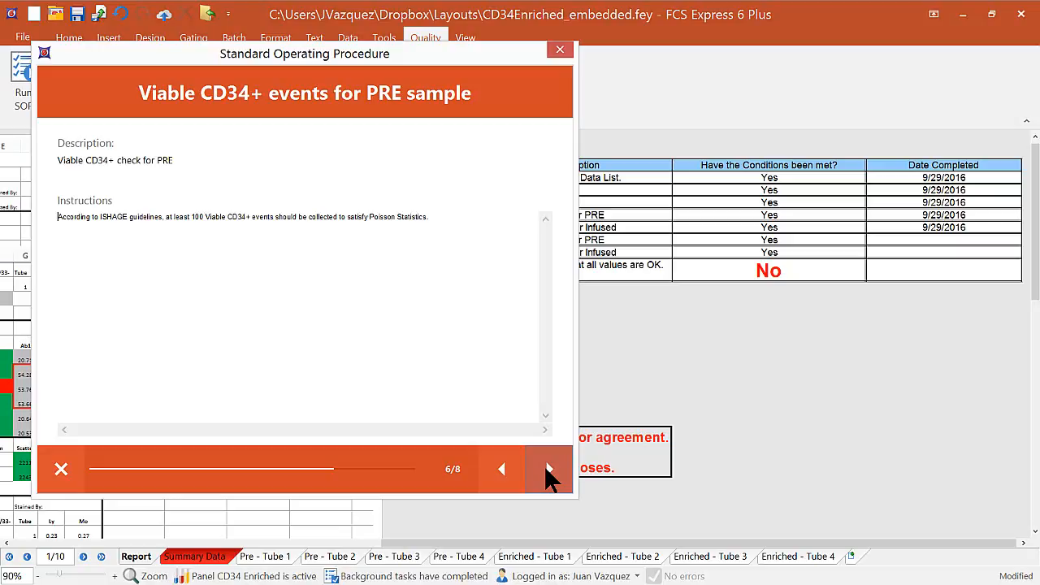
left_click(548, 471)
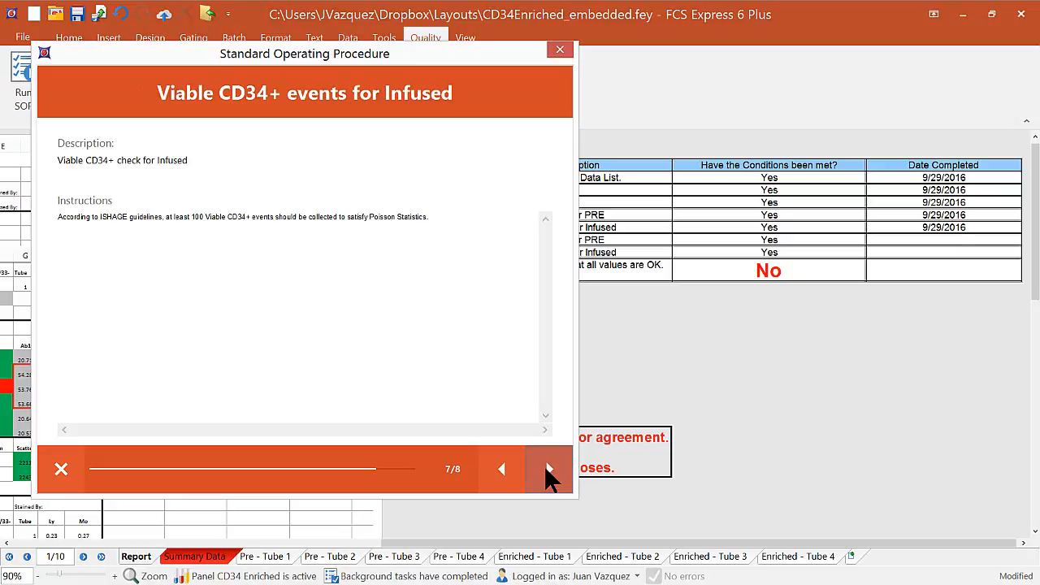
left_click(549, 472)
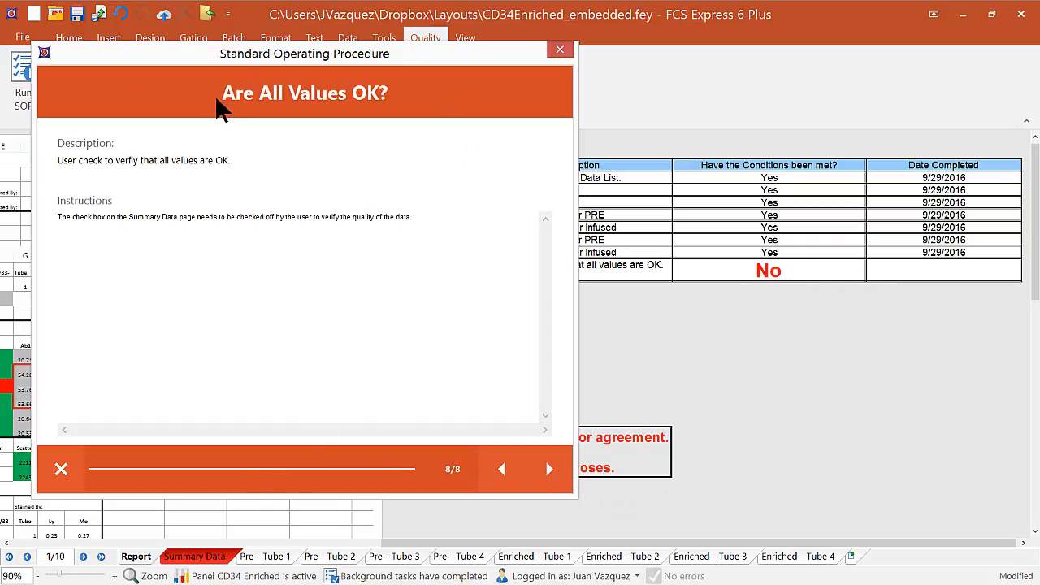
Move the SOP window aside and tick the Control Panel Tested check box near the end of the Summary Data page.
left_click_drag(239, 56, 545, 52)
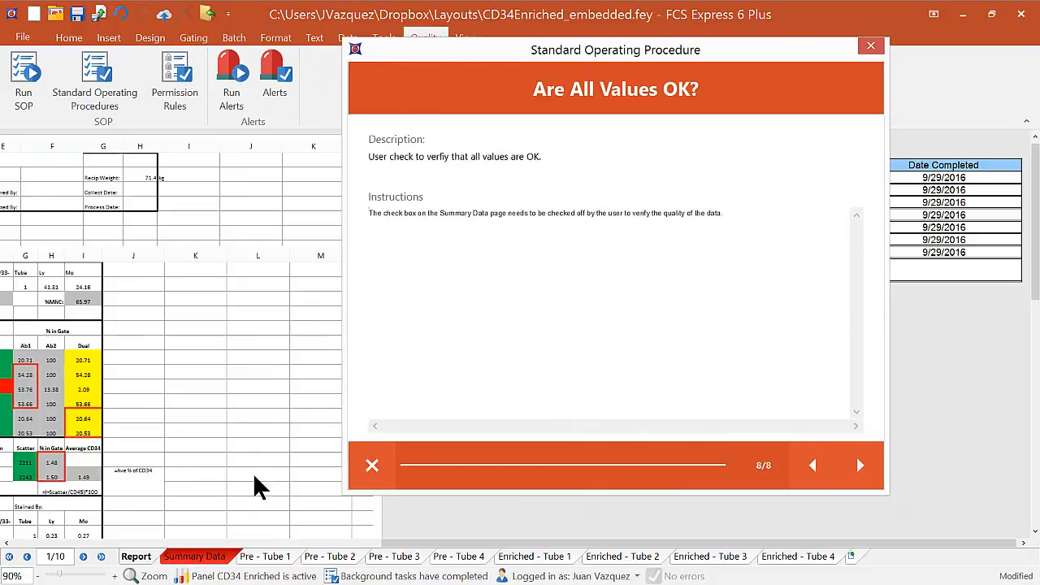
left_click(194, 557)
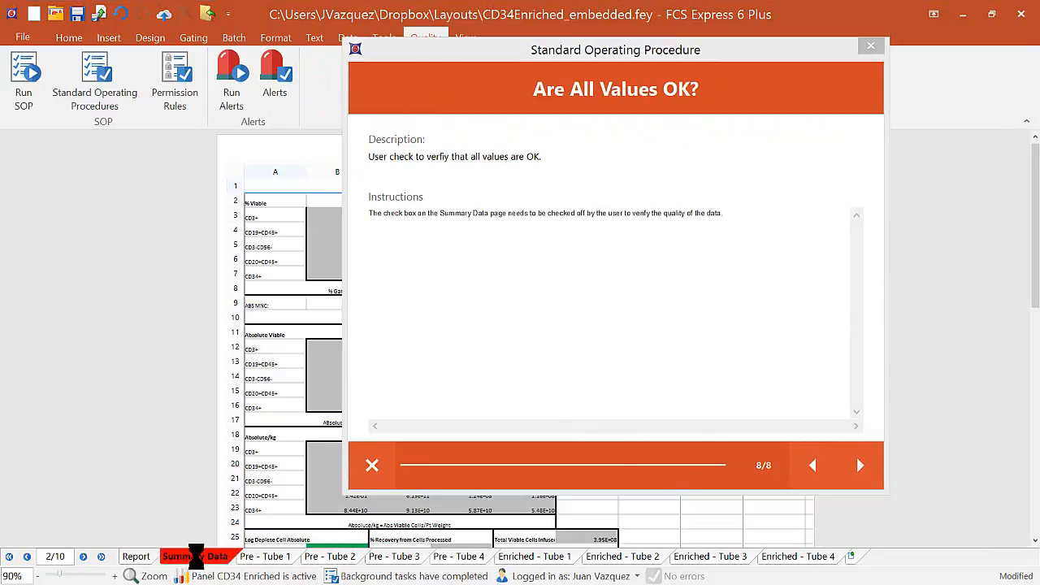
scroll(132, 432, "down", 7)
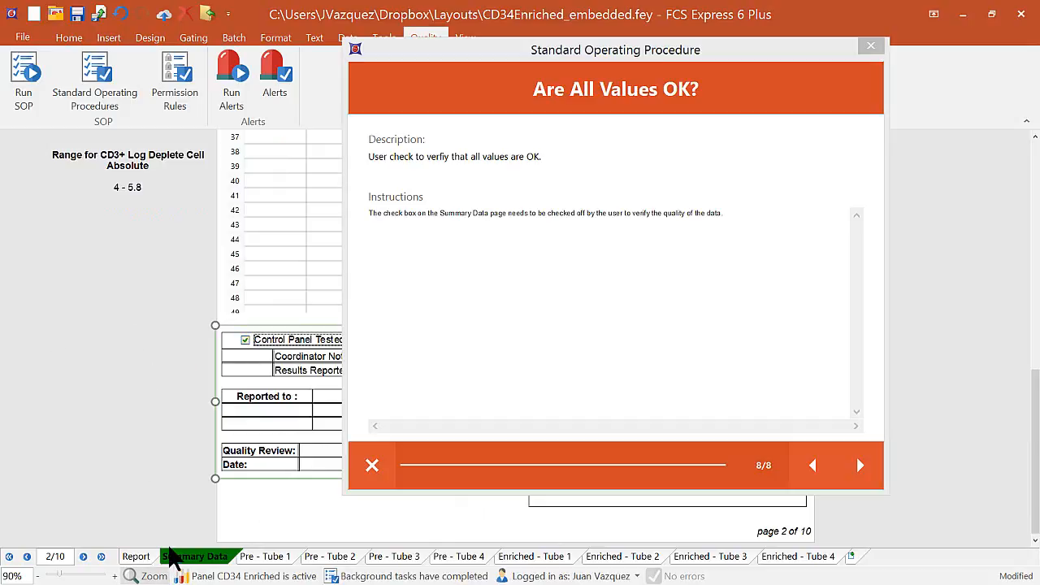
Return to the Report page's procedure table and complete the final SOP step, Are All Values OK?
left_click(139, 558)
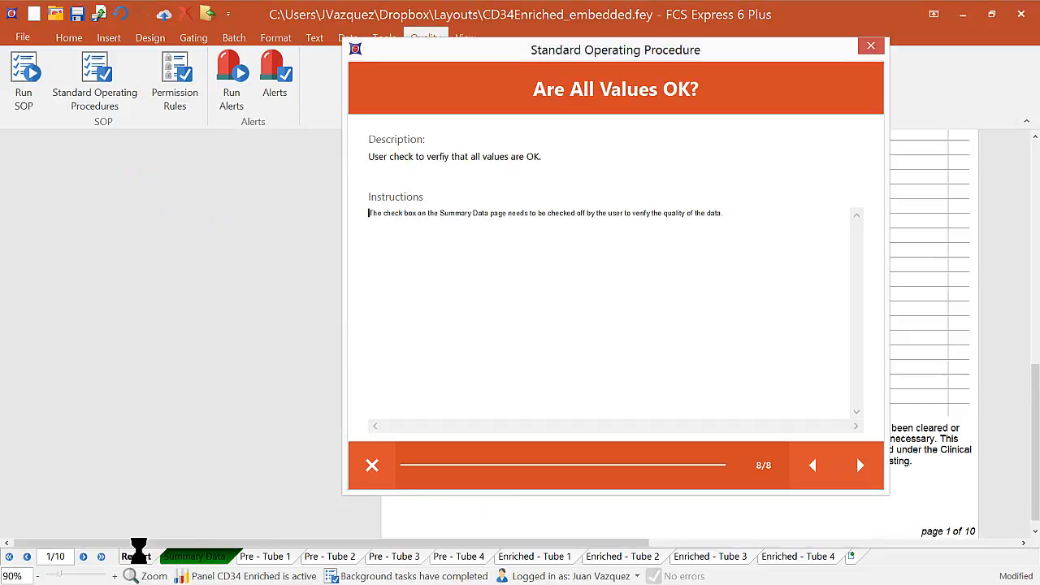
left_click_drag(728, 58, 340, 72)
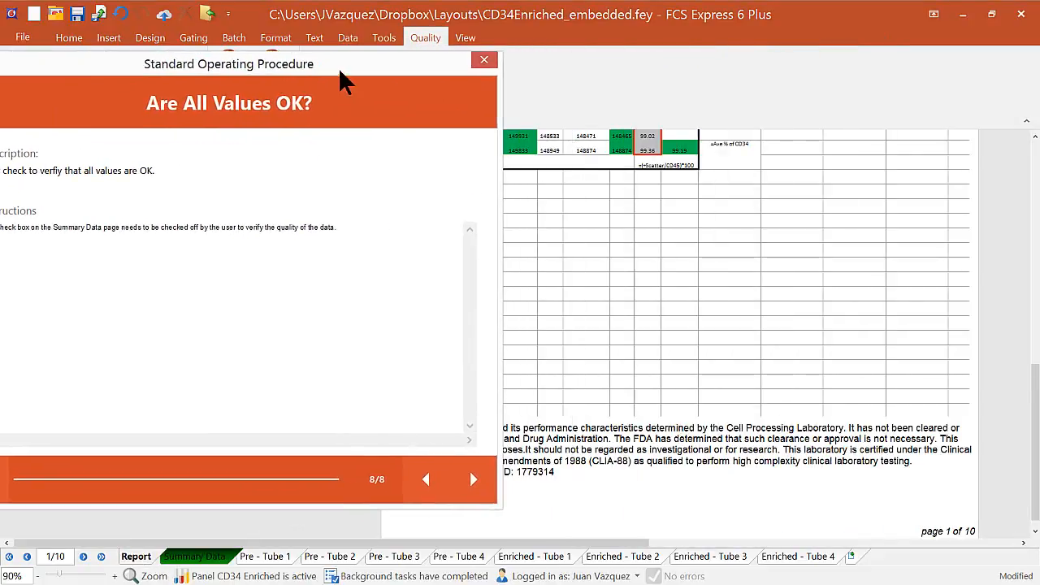
left_click_drag(625, 551, 1016, 548)
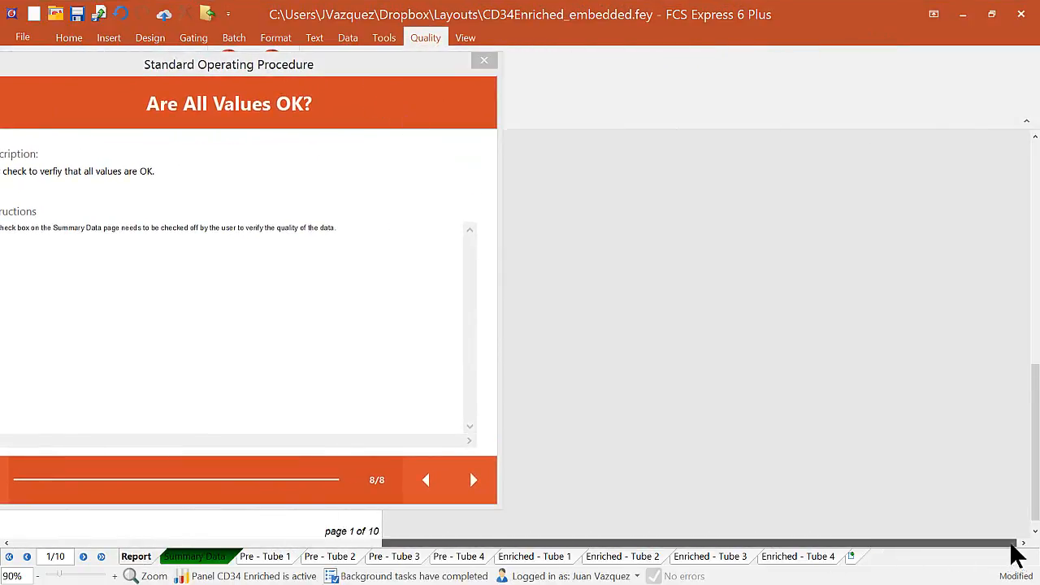
scroll(810, 428, "up", 5)
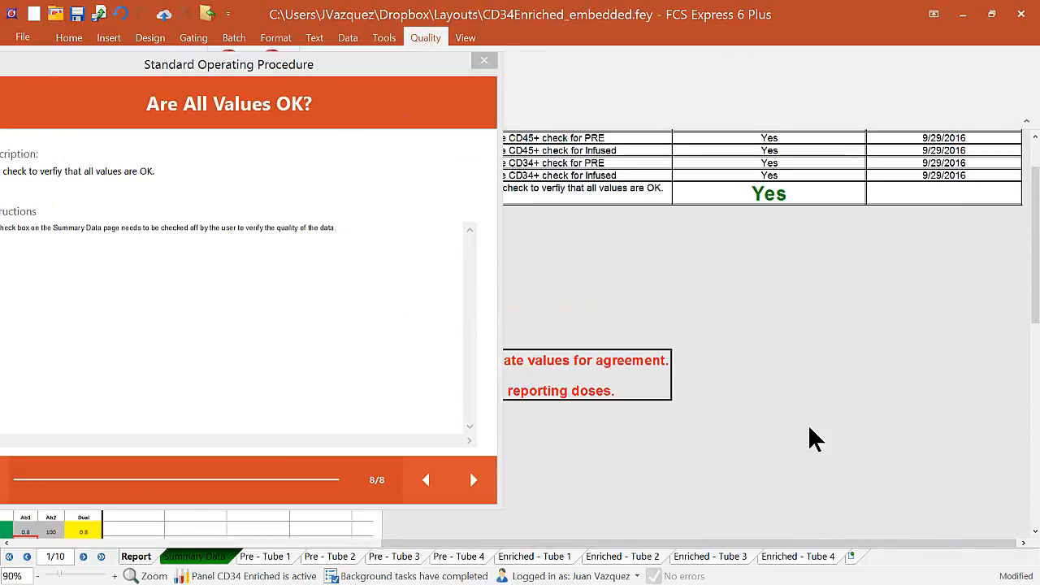
left_click_drag(285, 74, 442, 88)
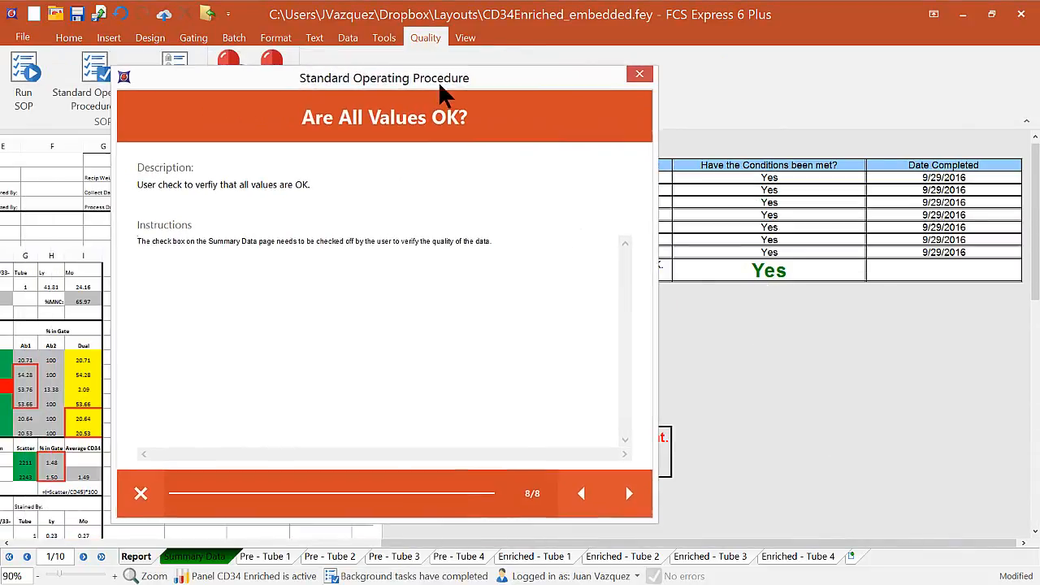
left_click(631, 494)
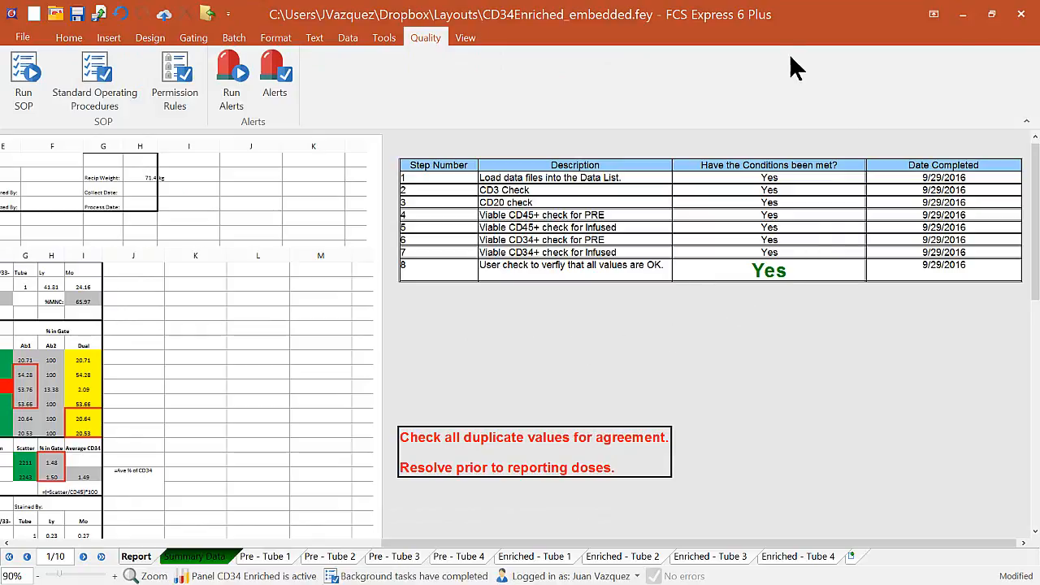
Close the CD34Enriched_embedded, heat map, clustering and DSG Titration layouts without saving them.
left_click(1022, 15)
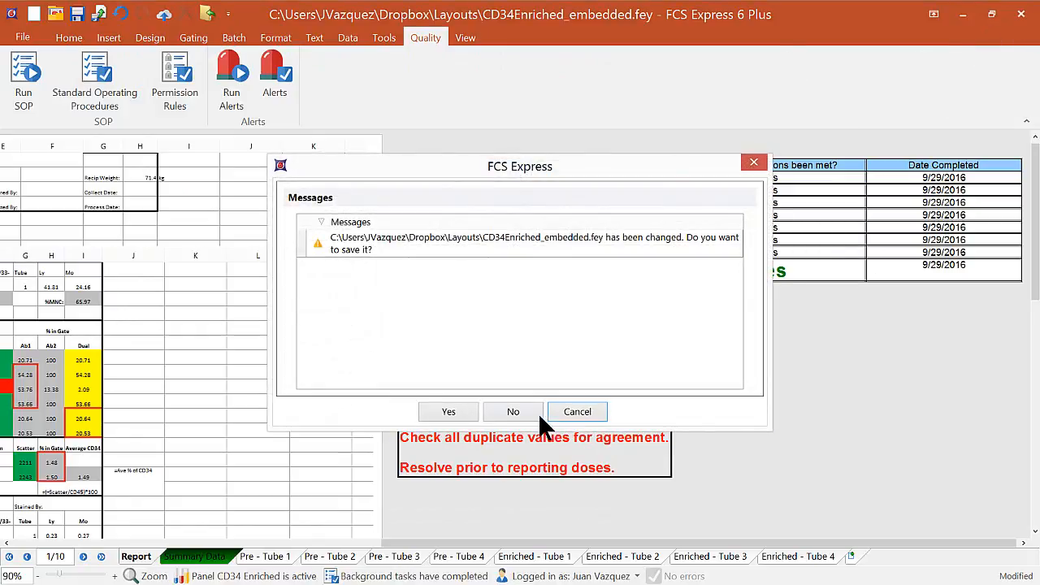
left_click(518, 409)
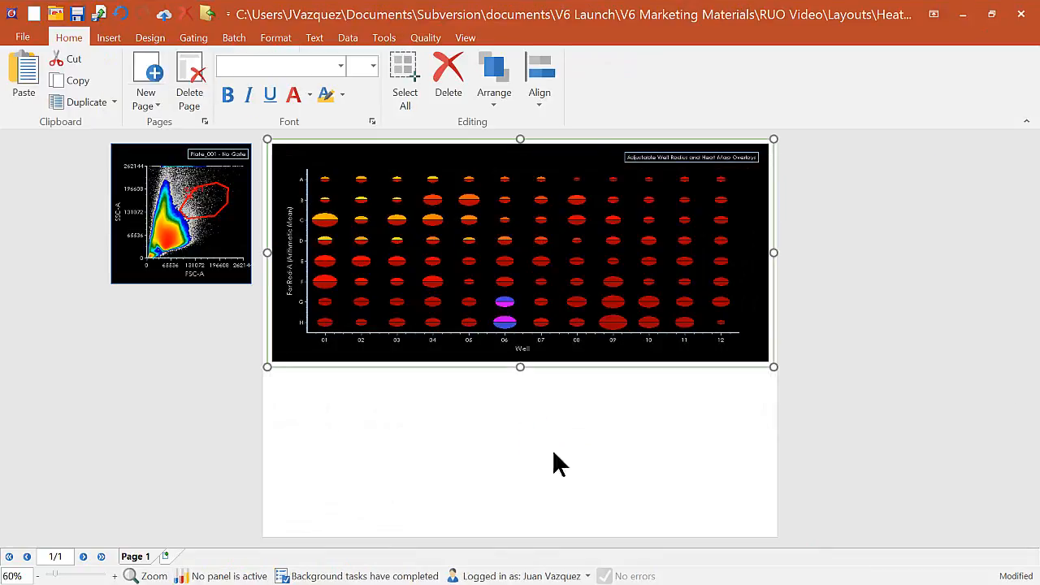
left_click(1022, 18)
left_click(501, 411)
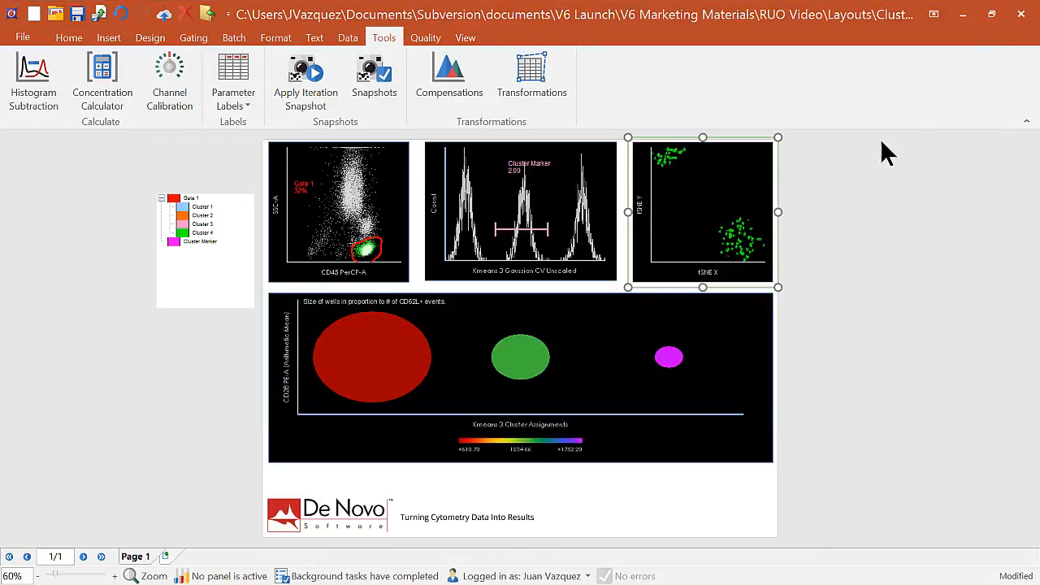
left_click(1021, 15)
left_click(505, 418)
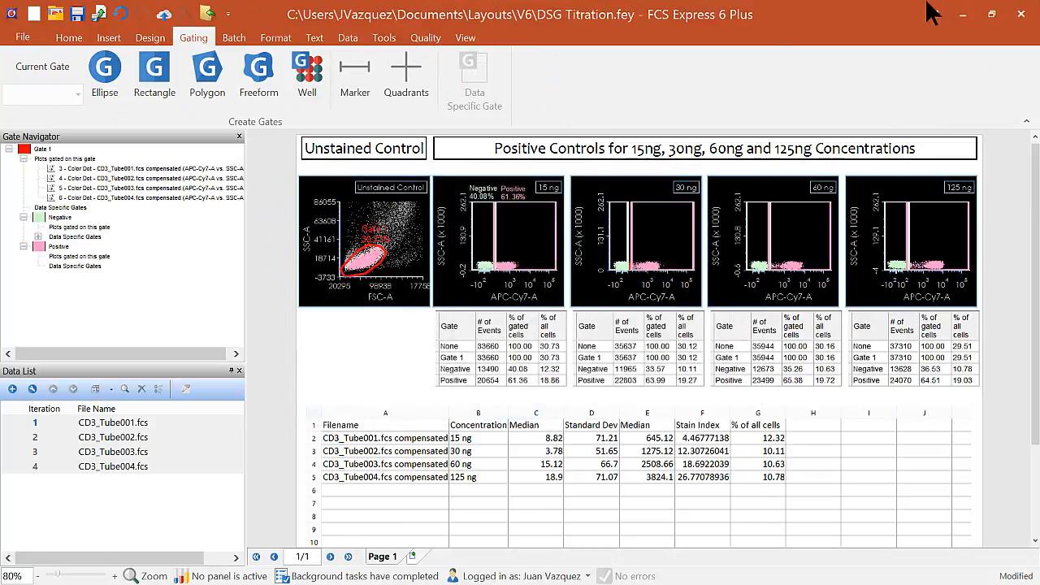
left_click(1022, 15)
left_click(502, 412)
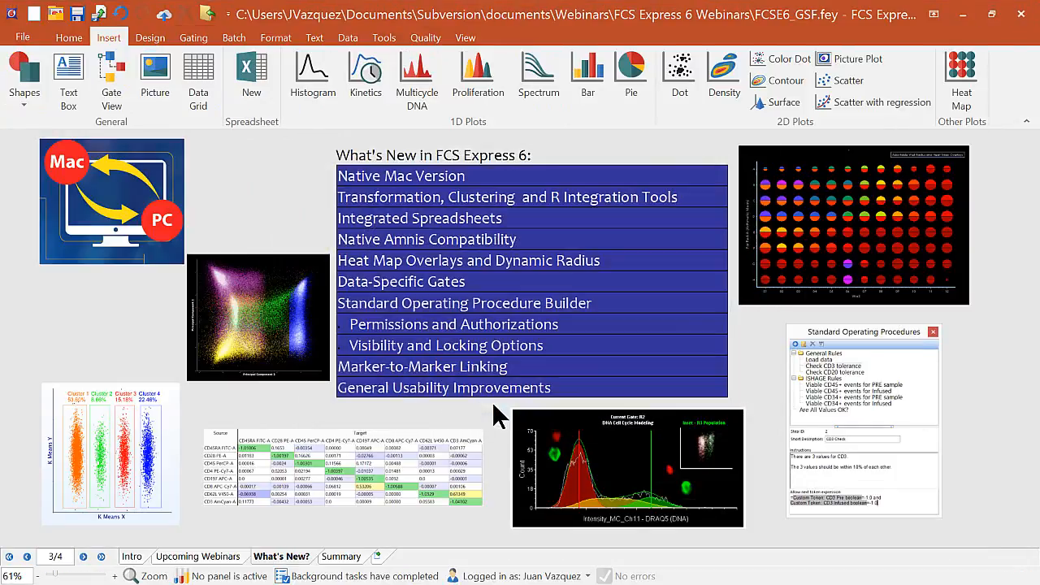
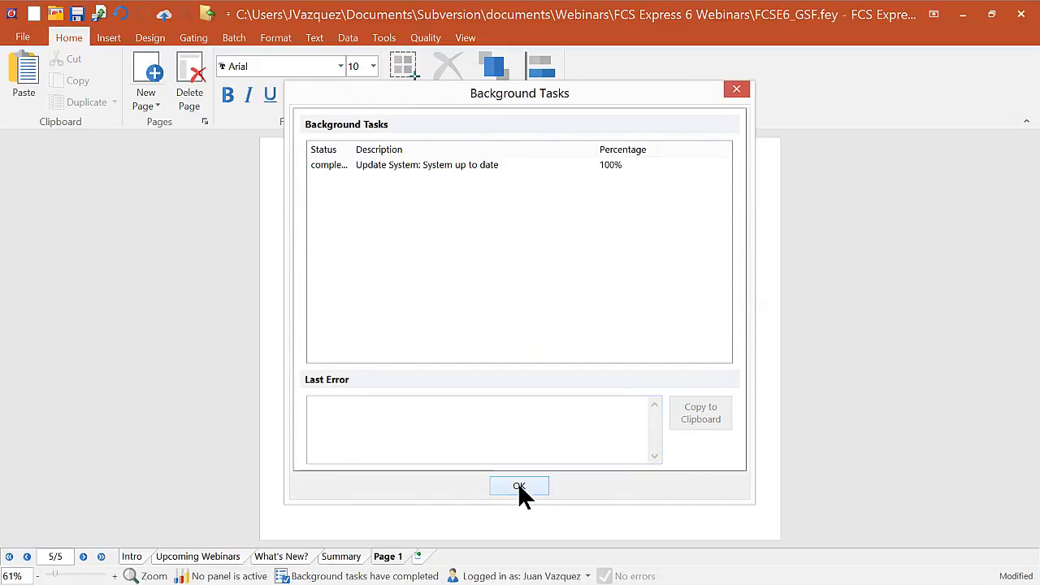
Dismiss the background tasks list, examine the welcome screen's Video Guide and update status, and close the welcome screen.
left_click(519, 486)
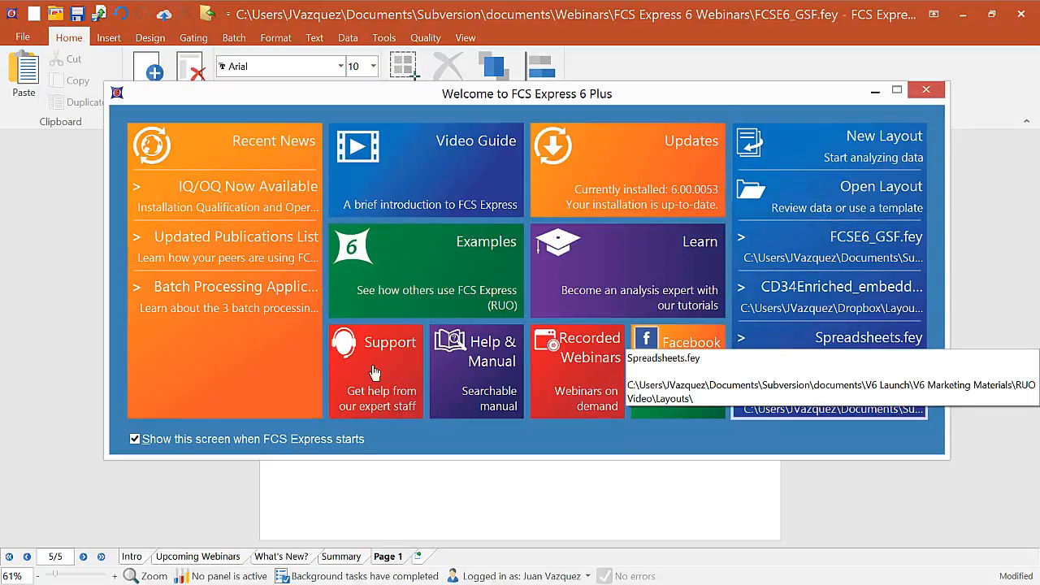
left_click(434, 187)
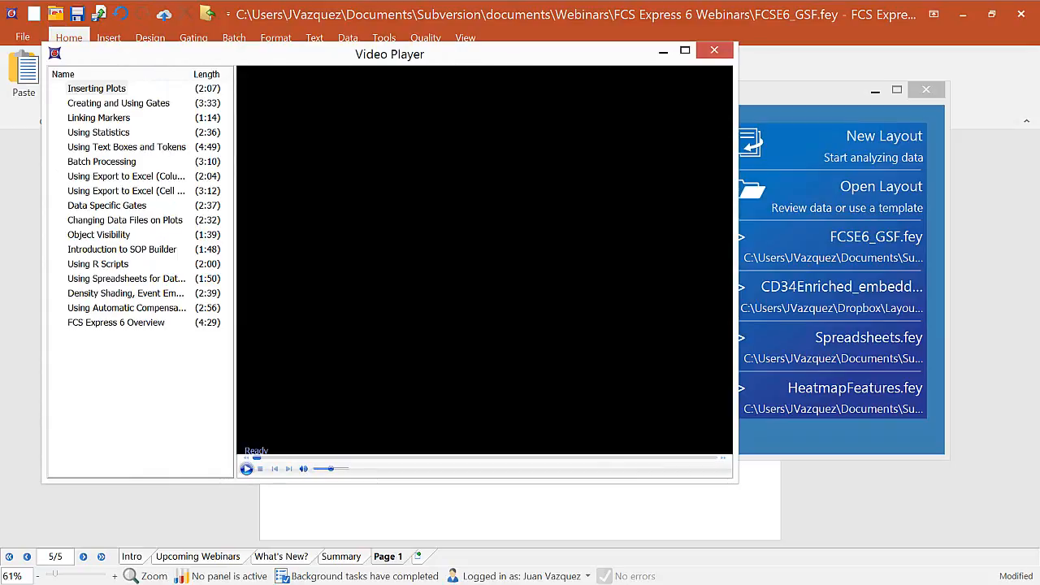
left_click(718, 52)
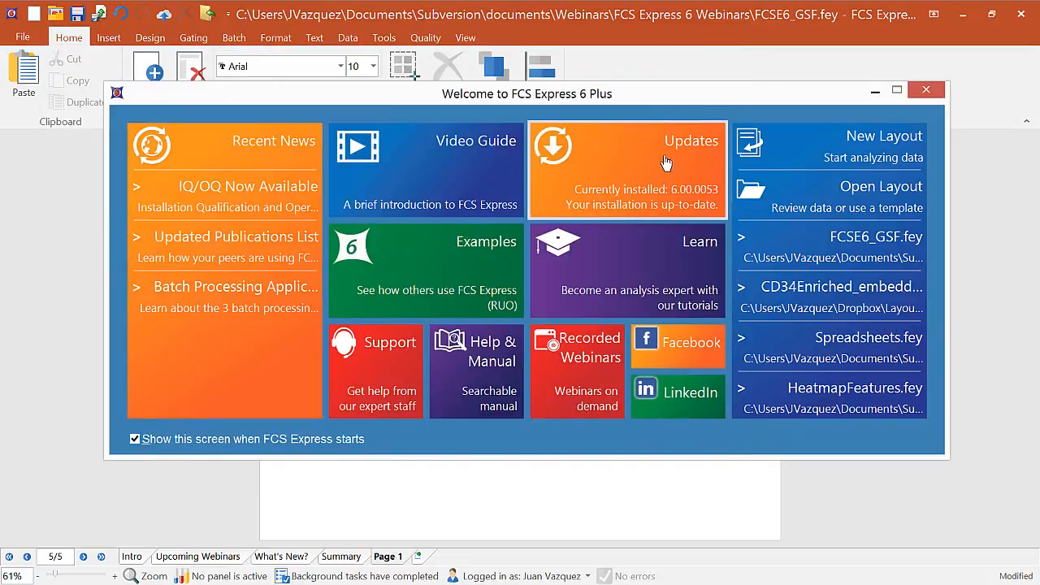
left_click(666, 163)
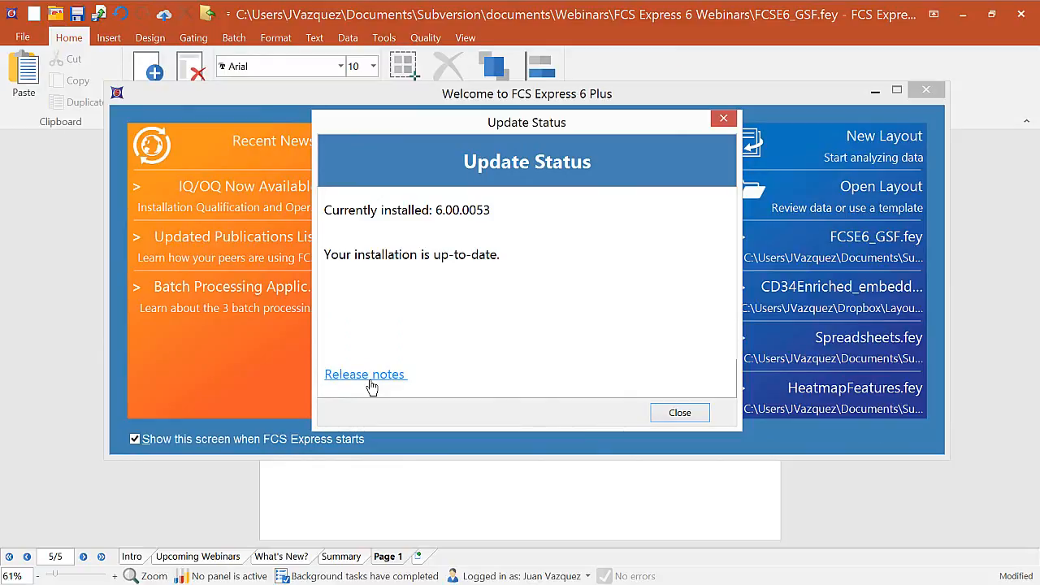
left_click(679, 413)
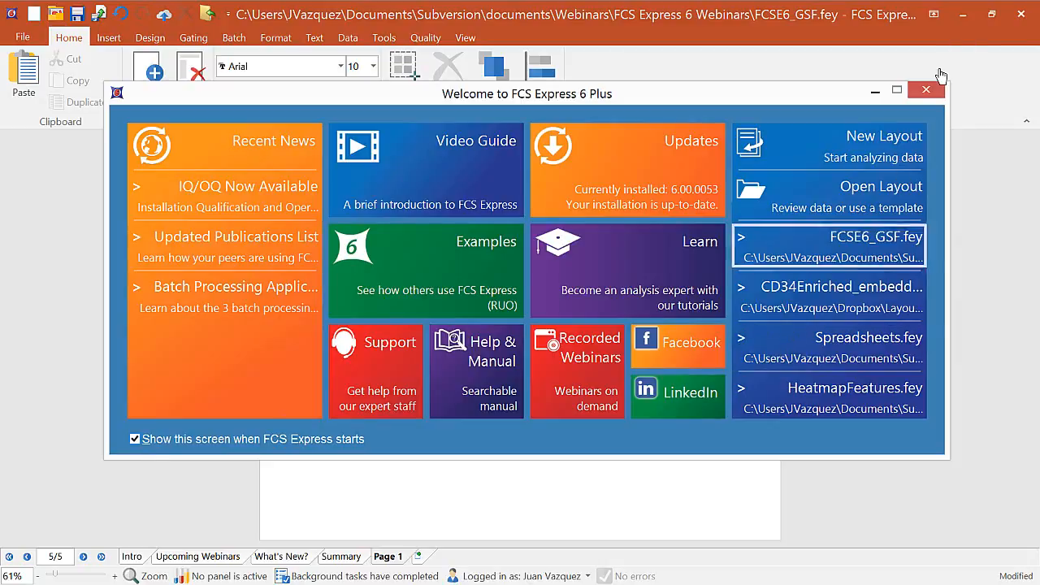
left_click(926, 91)
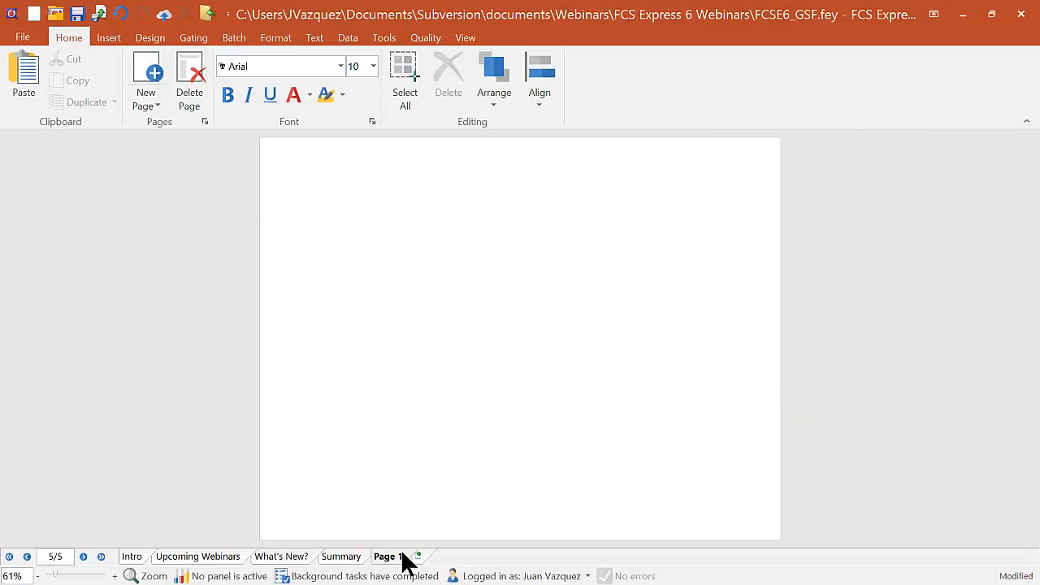
Move Page 1 to directly after the Intro page and undo the move.
left_click_drag(404, 561, 174, 563)
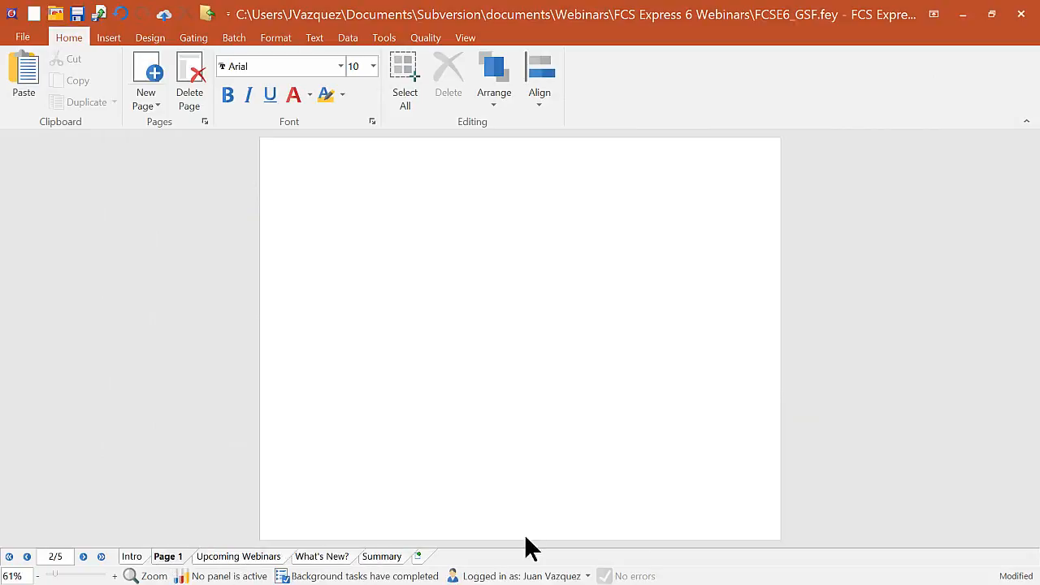
left_click(120, 14)
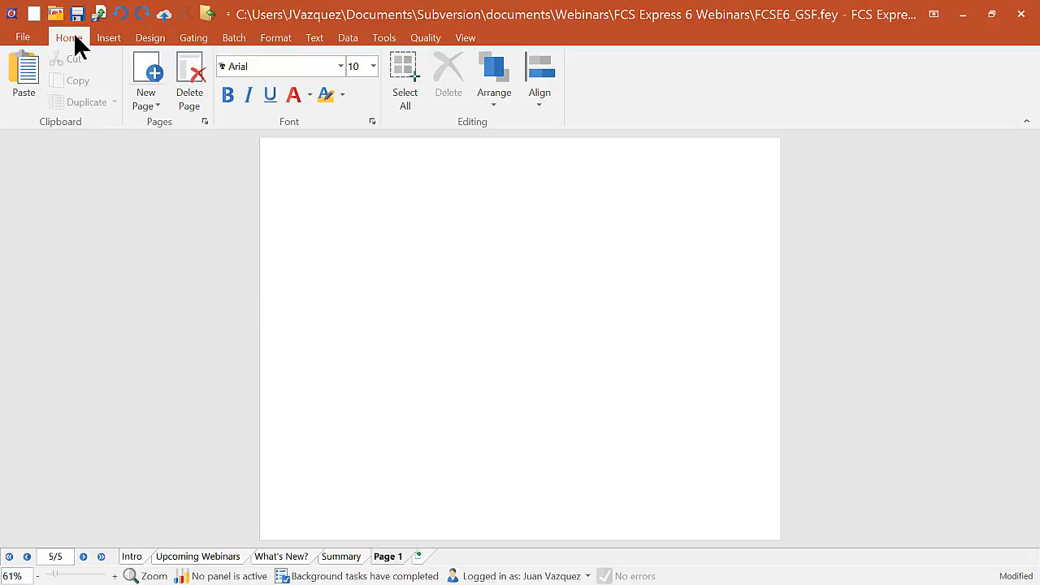
Insert a Color Dot plot of Sample1_001_Control in the upper-left corner of Page 1.
left_click(107, 41)
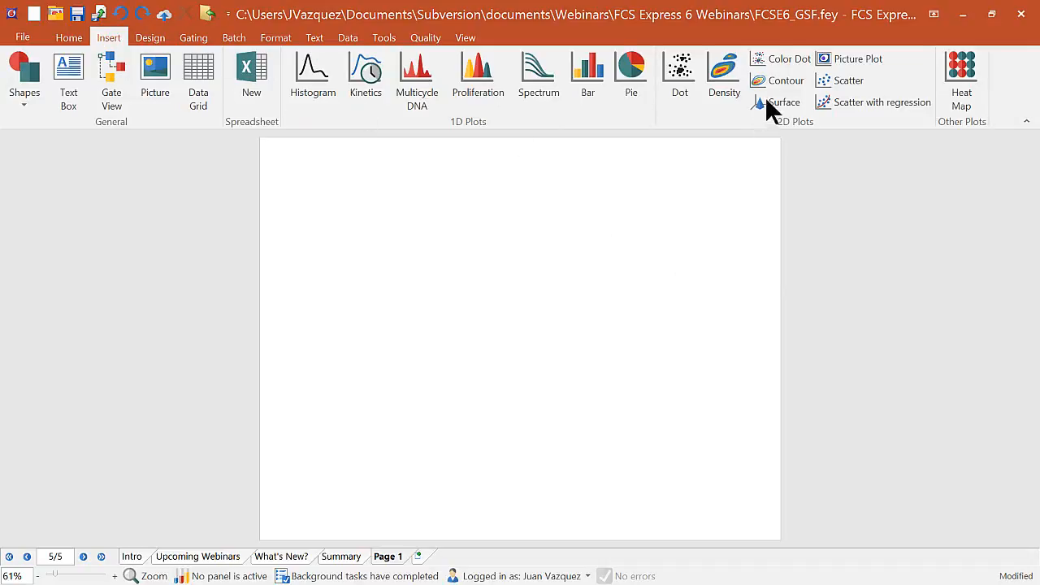
left_click(804, 59)
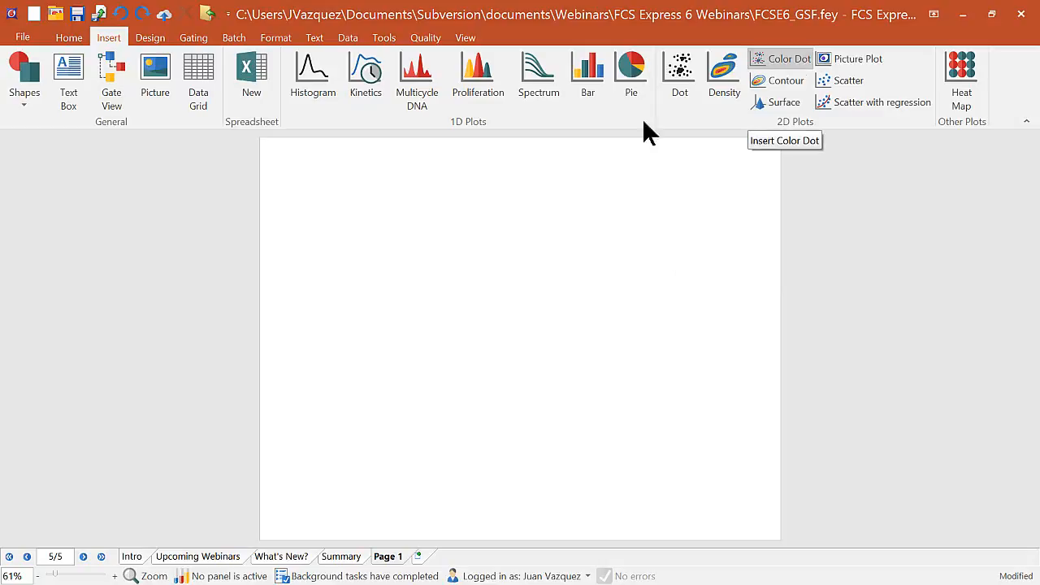
left_click(265, 150)
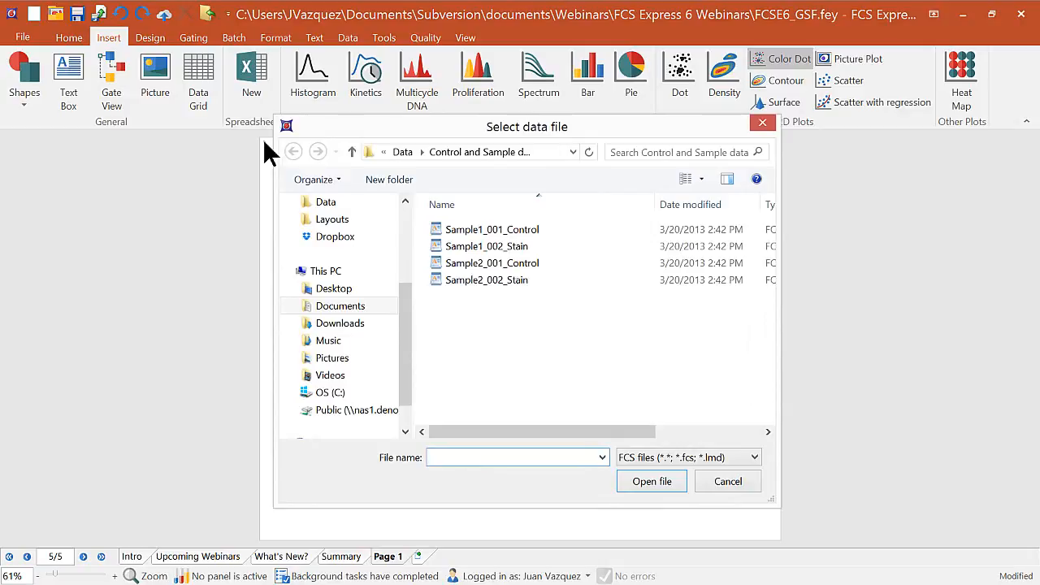
left_click(500, 229)
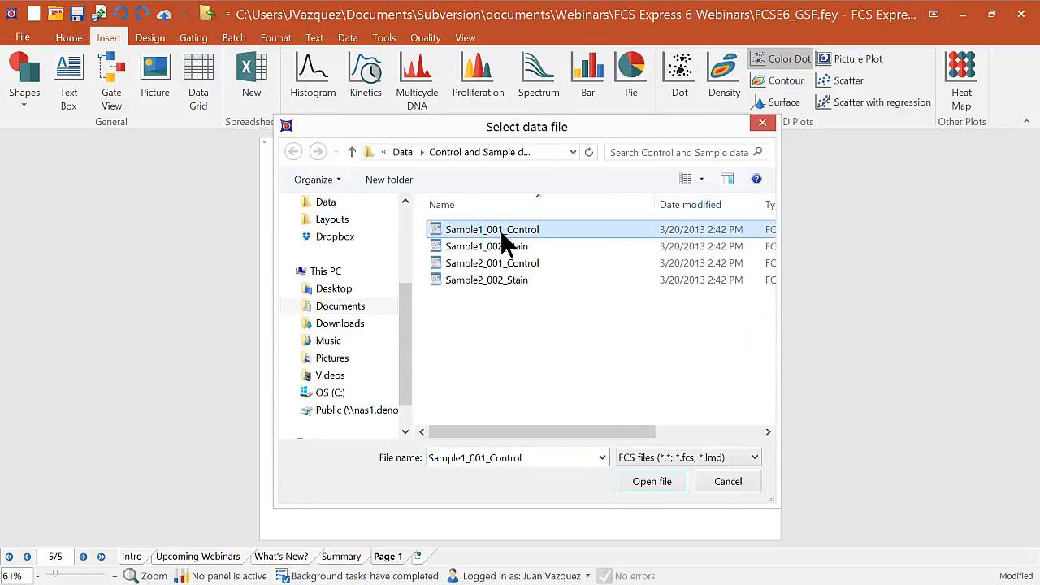
left_click(654, 480)
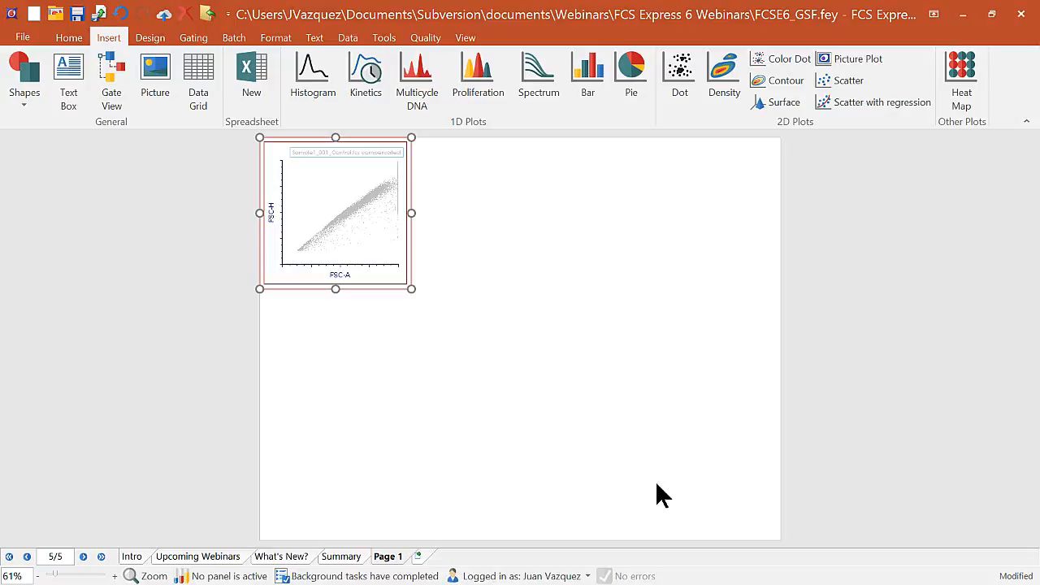
Set the color dot plot's X axis to CD45 APC-H7-A and its Y axis to SSC-A.
left_click(334, 275)
left_click(370, 276)
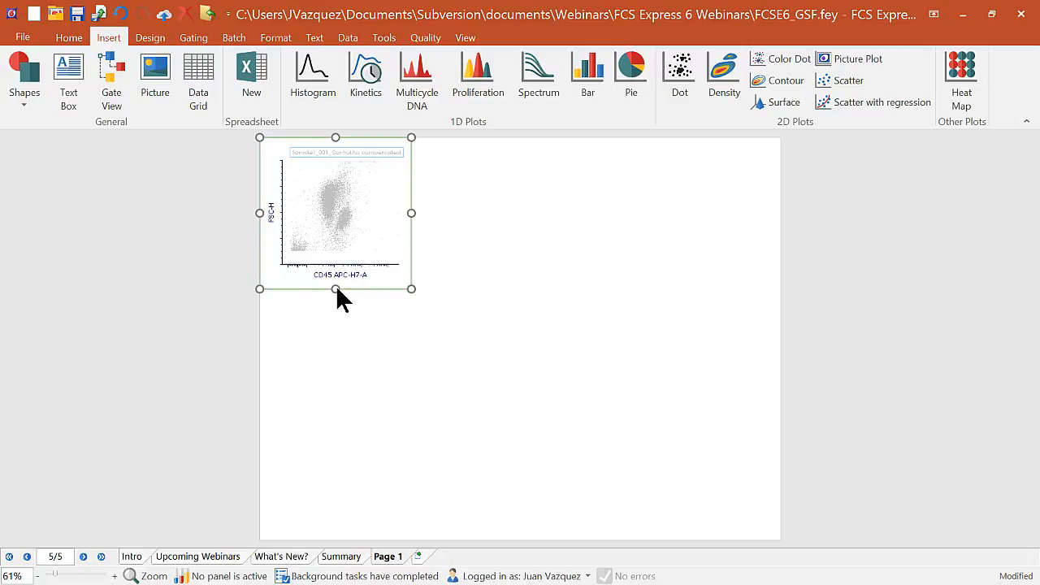
left_click(272, 215)
left_click(278, 193)
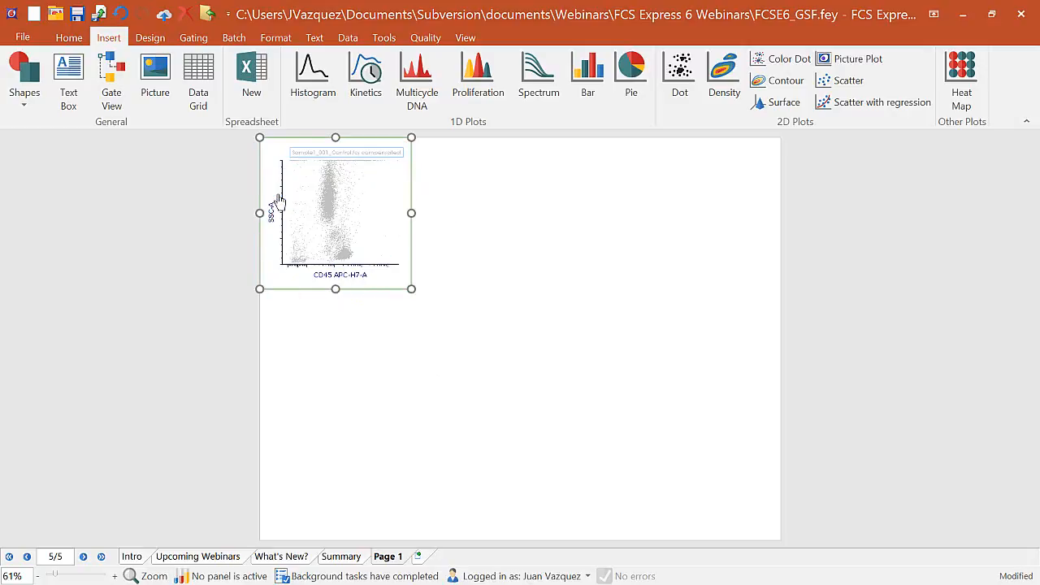
left_click(386, 441)
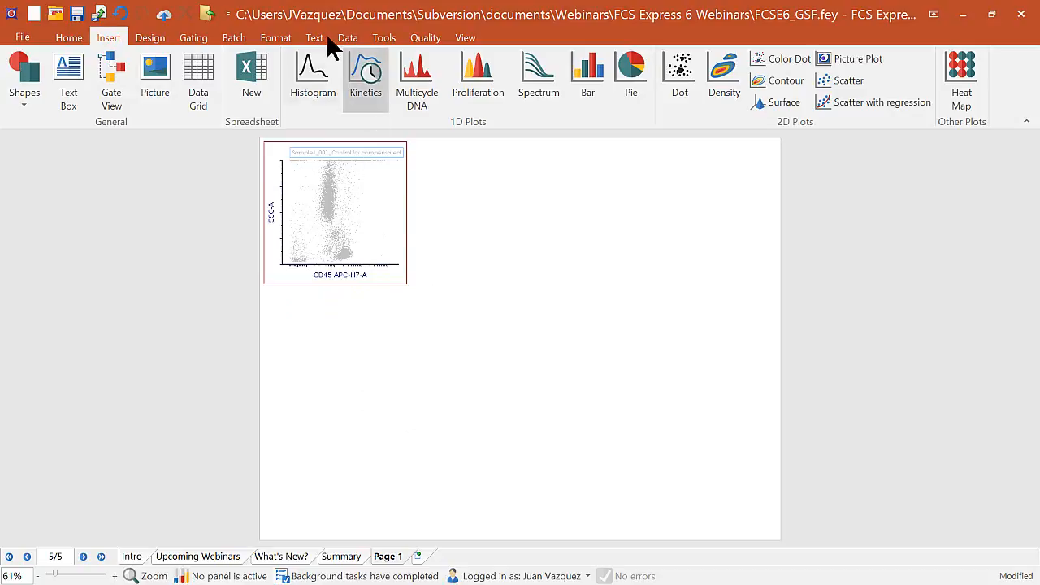
Dock the Data List along the right edge of the workspace and set it to auto-hide.
left_click(348, 39)
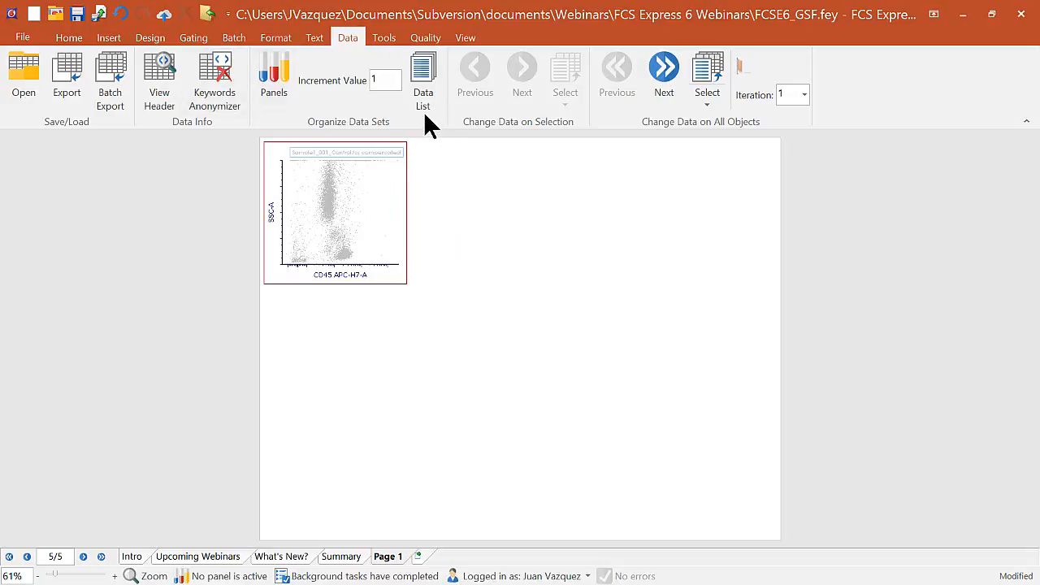
left_click(419, 65)
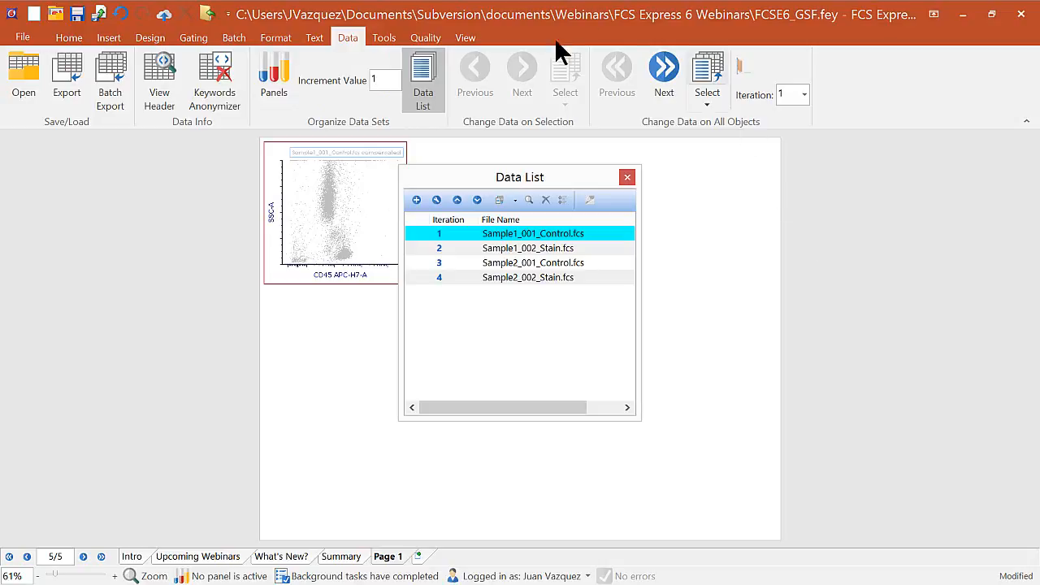
left_click_drag(580, 180, 712, 202)
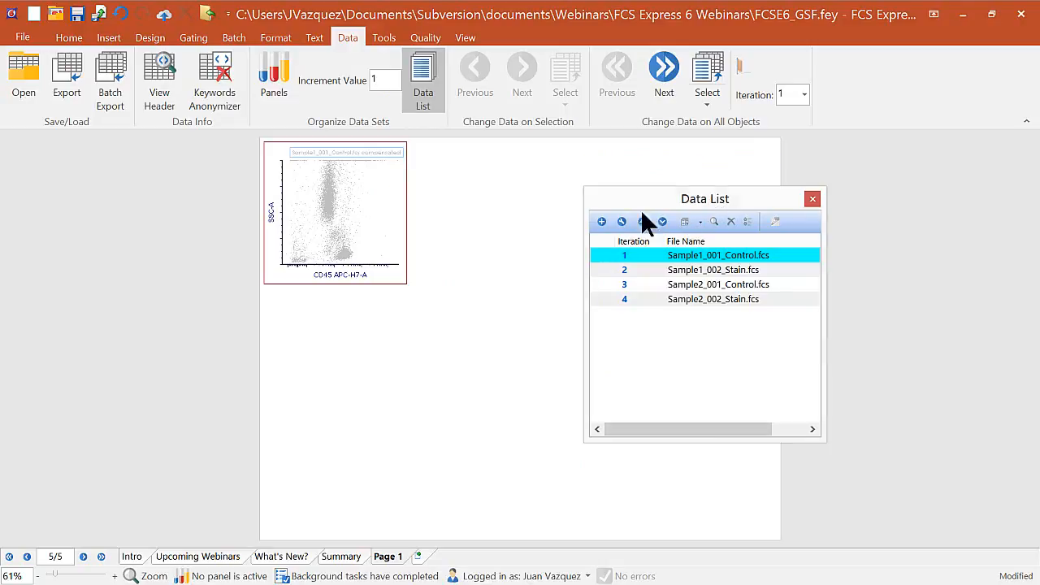
left_click_drag(641, 211, 756, 210)
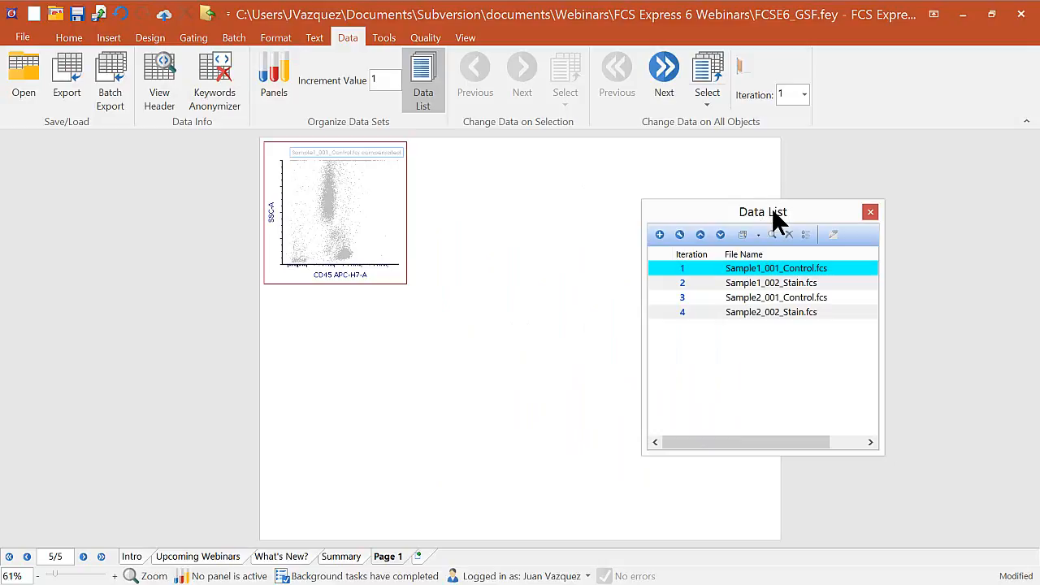
left_click_drag(771, 207, 533, 346)
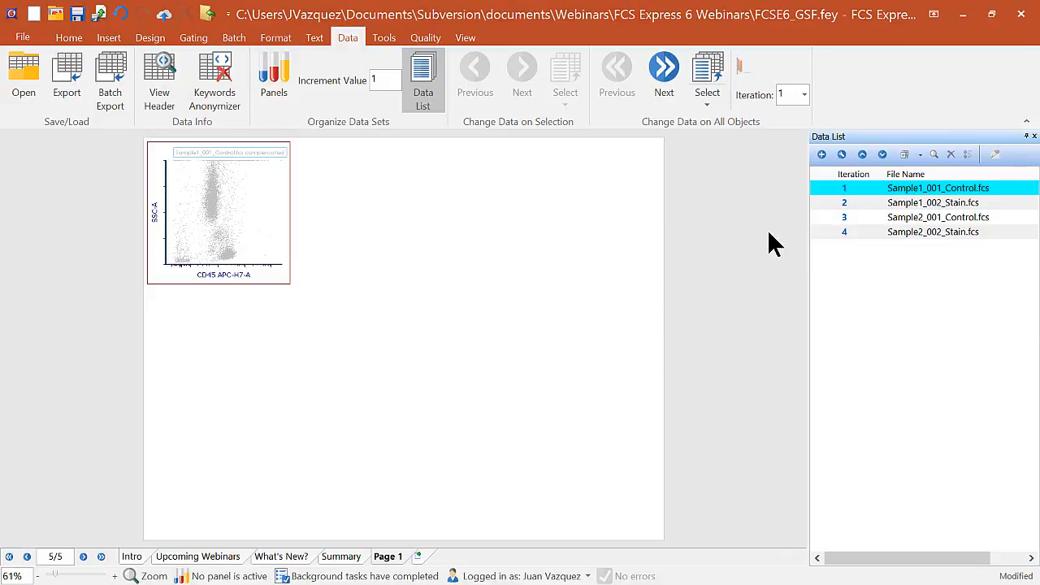
left_click(1026, 135)
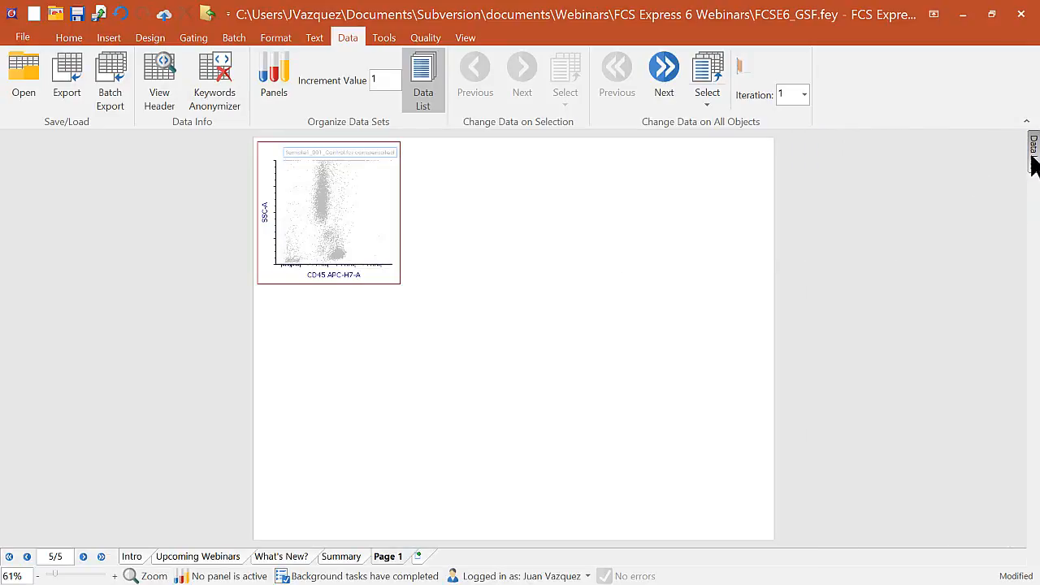
Add Density and Histogram plots of Sample1_002_Stain.fcs from the Data List and place them side by side next to the dot plot.
mouse_move(1035, 162)
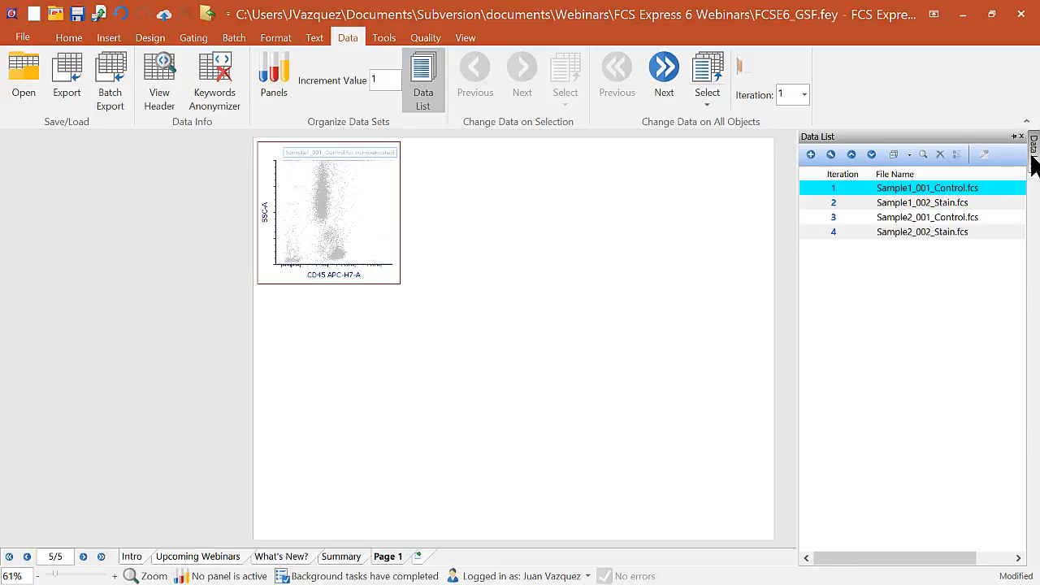
left_click(917, 205)
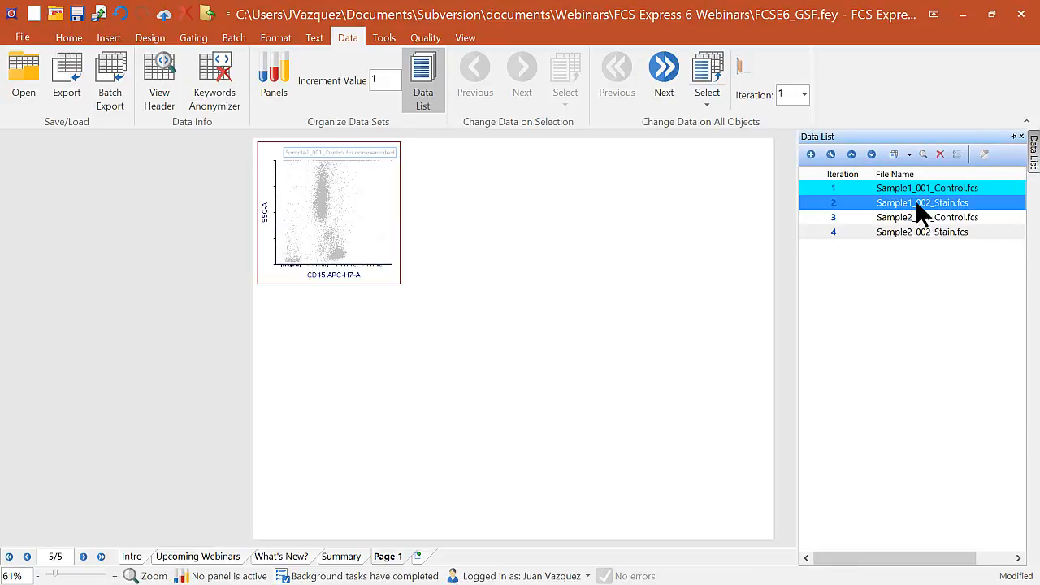
left_click_drag(594, 207, 410, 147)
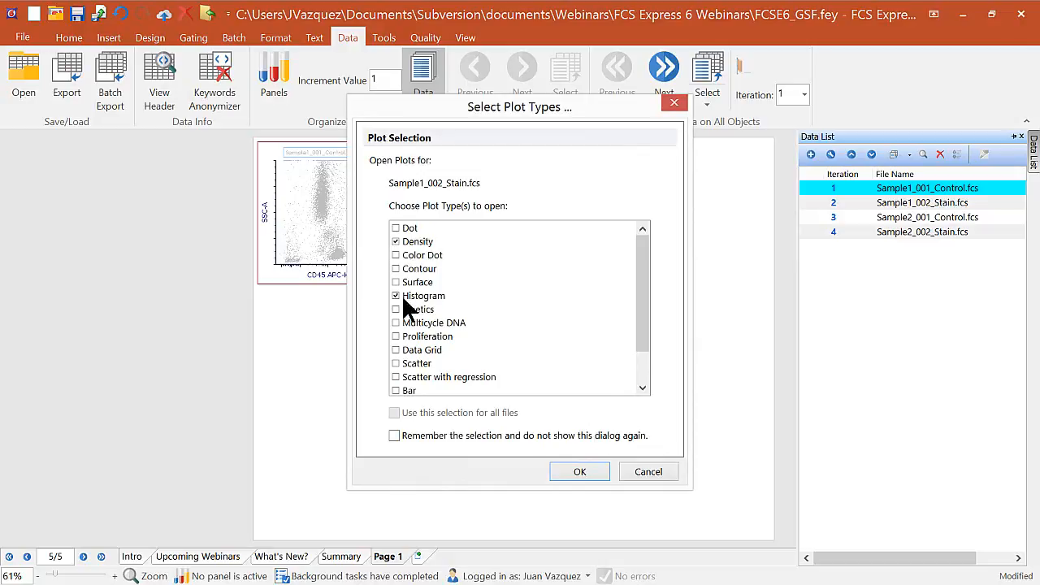
left_click(580, 472)
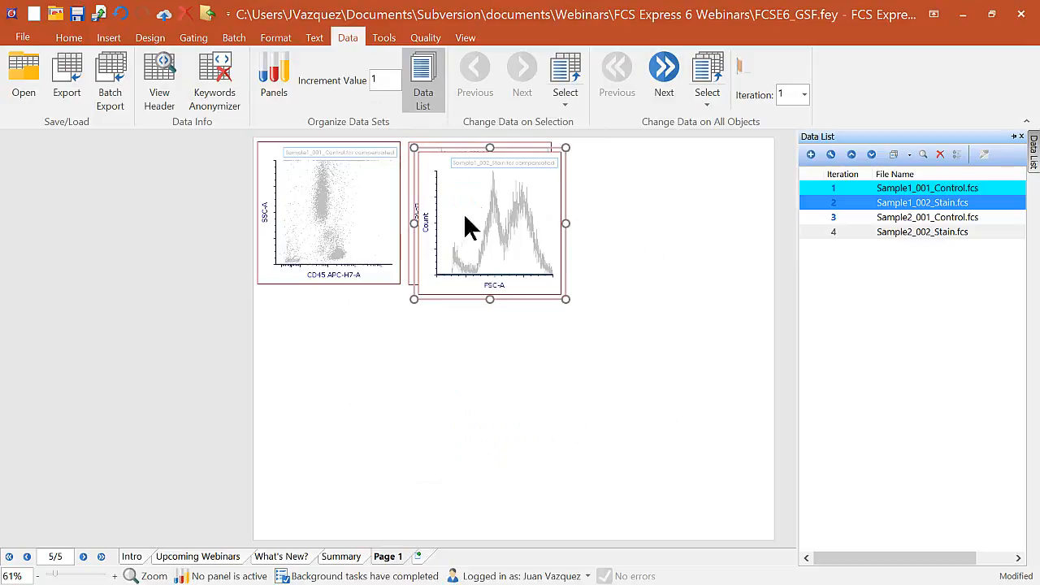
left_click_drag(567, 170, 708, 167)
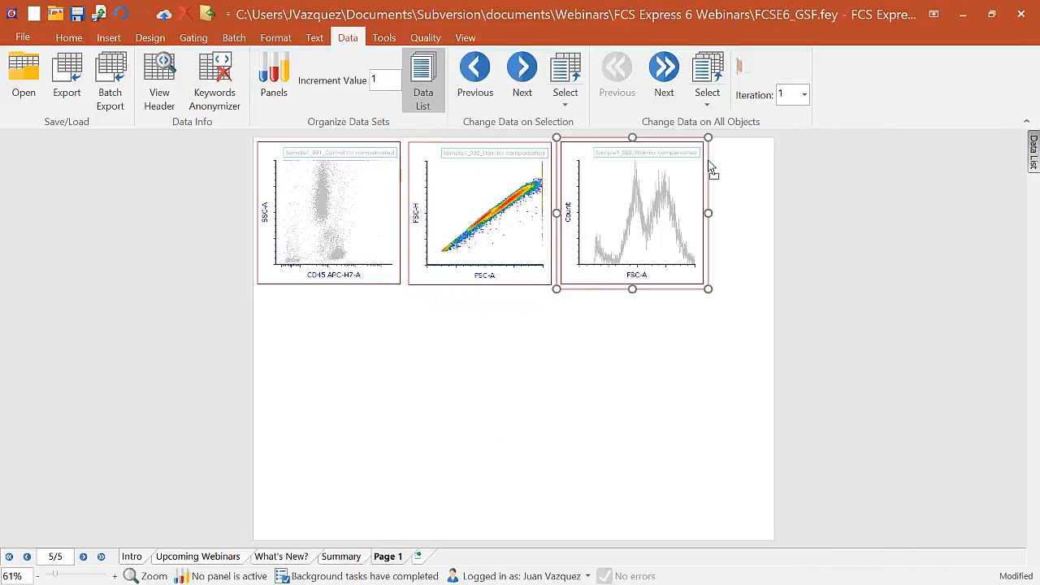
Set the density plot's axes to CD20 APC-A and CD10 PE-Cy7-A, and the histogram's X axis to CD5 PerCP-Cy5-5-A.
left_click(482, 281)
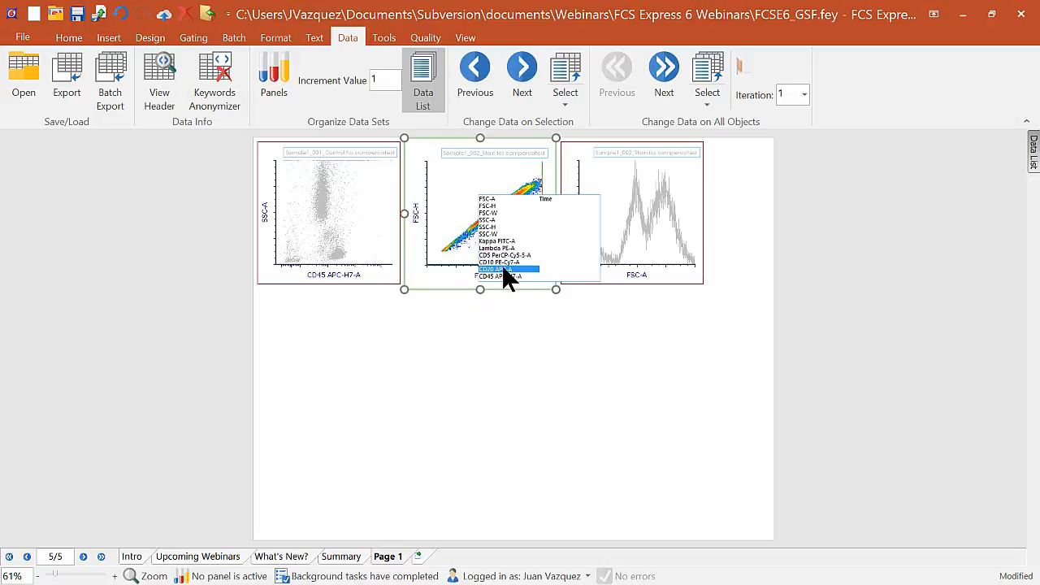
left_click(503, 269)
left_click(415, 213)
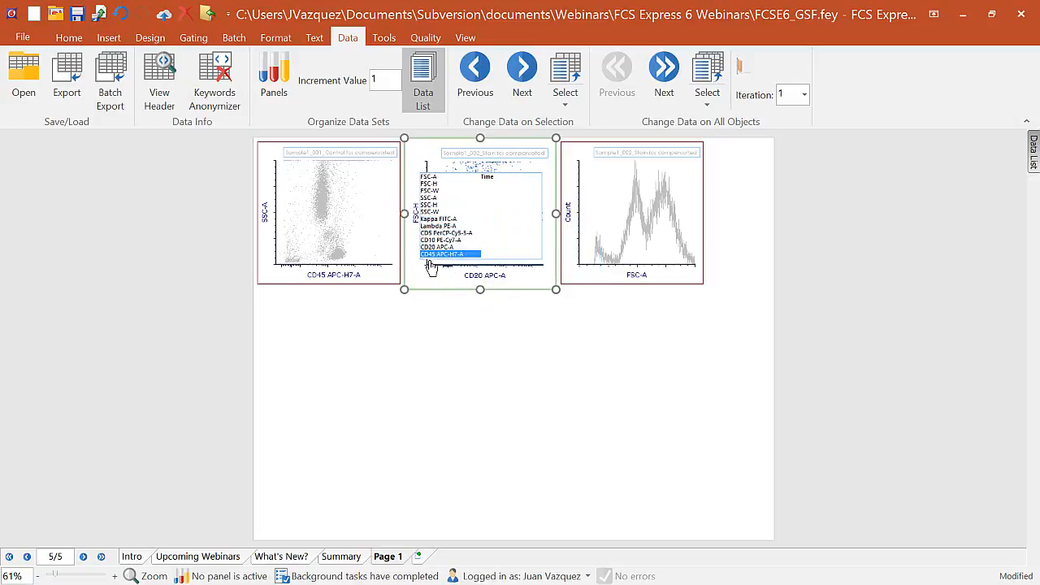
left_click(435, 240)
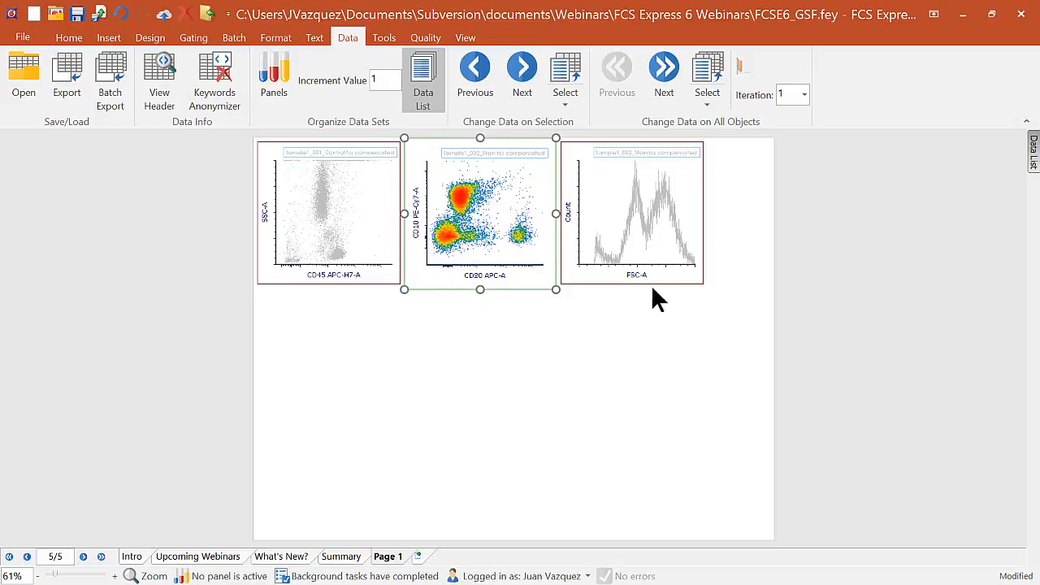
left_click(637, 273)
left_click(651, 254)
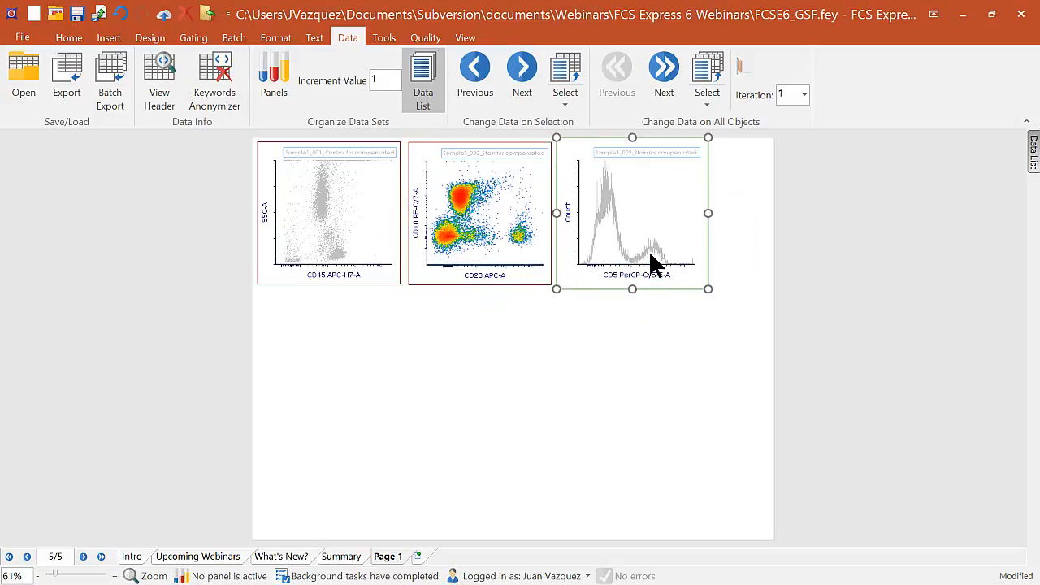
left_click(513, 380)
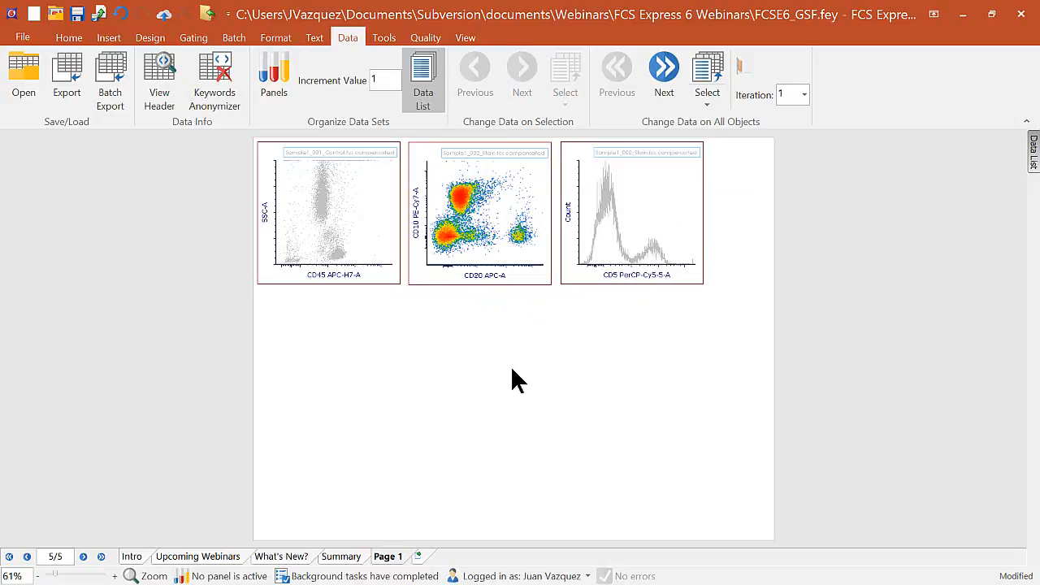
Move the CD45 dot plot down the page and return it to the page's upper-left corner.
left_click(333, 207)
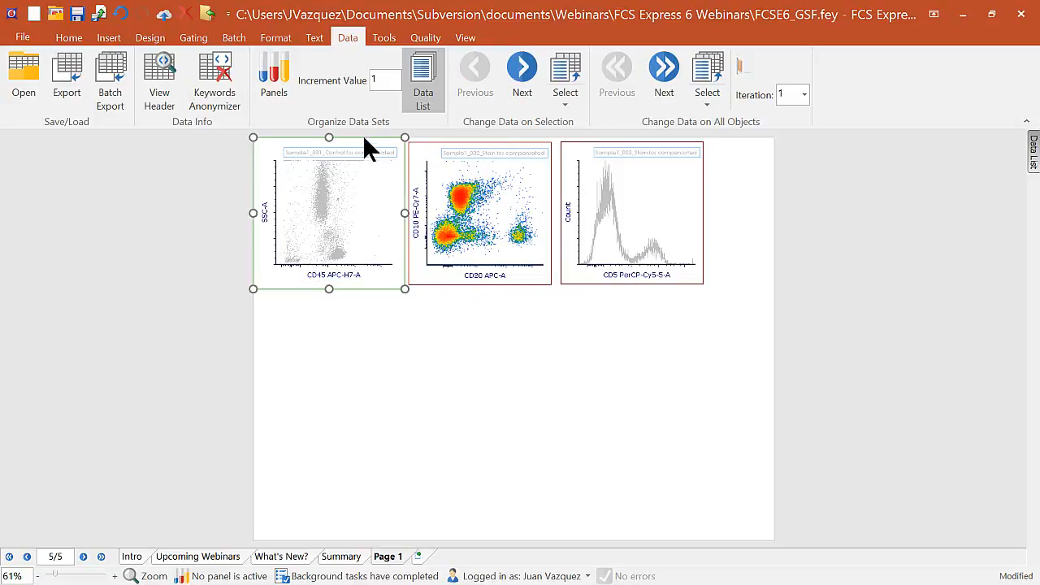
left_click_drag(360, 165, 457, 348)
left_click_drag(451, 309, 372, 145)
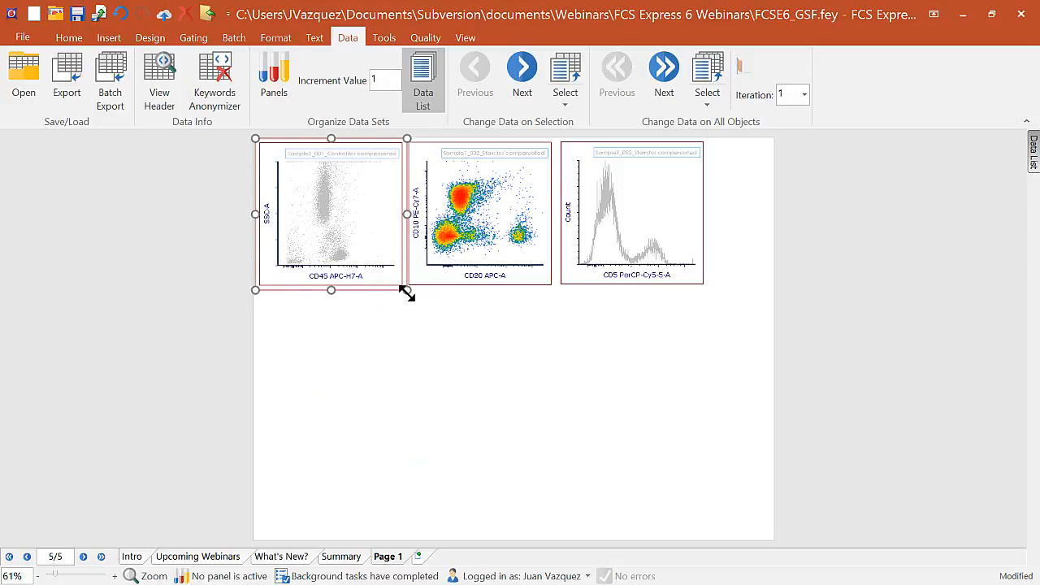
Enlarge the CD45 dot plot from its lower-right corner and undo the resizing.
left_click_drag(407, 290, 680, 432)
left_click(51, 151)
left_click(120, 15)
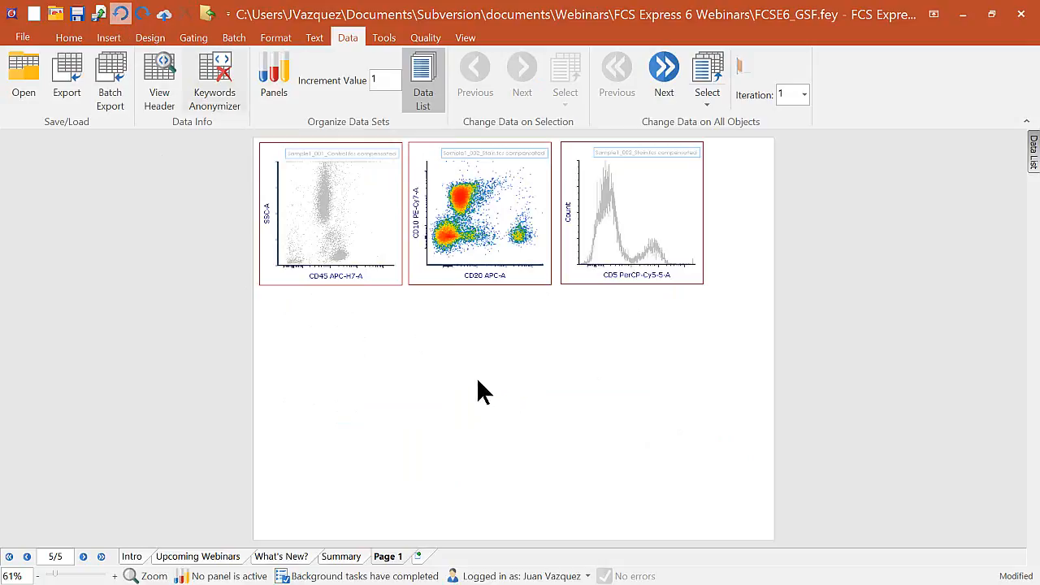
Select all three plots, resize them together to be wider and shorter, and undo the resizing.
left_click_drag(230, 319, 752, 128)
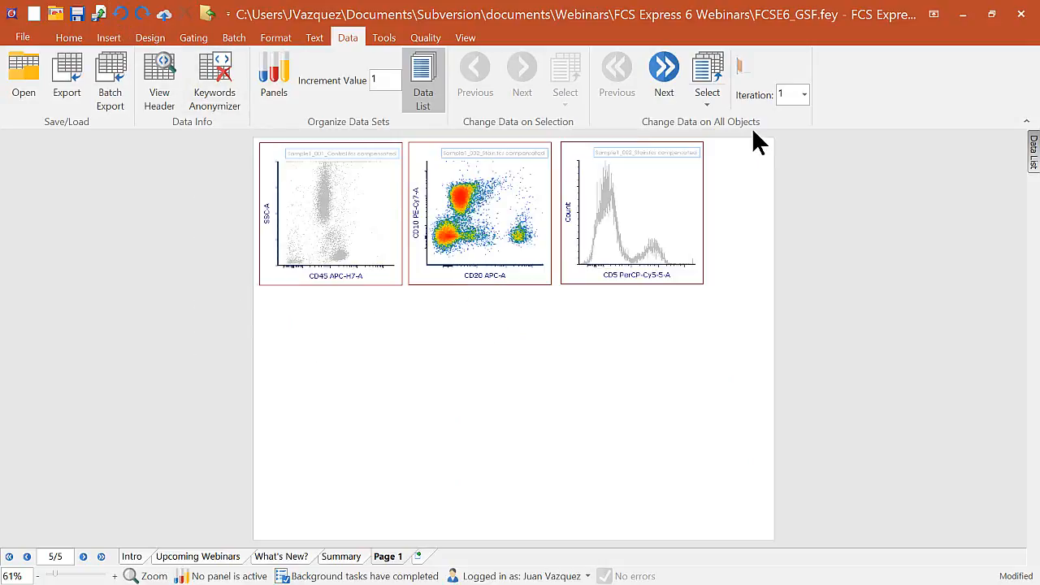
left_click_drag(709, 295, 772, 269)
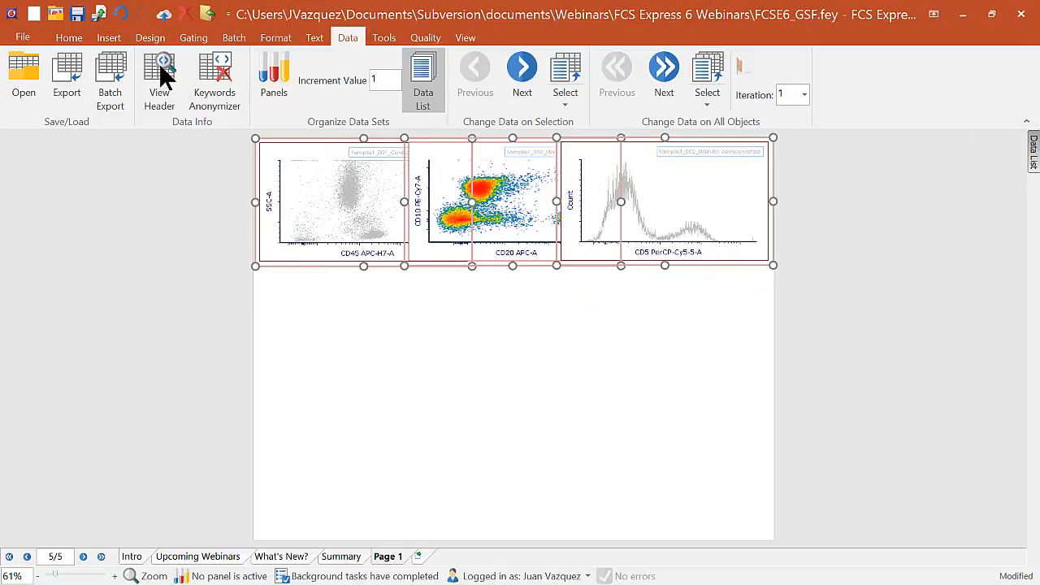
left_click(122, 14)
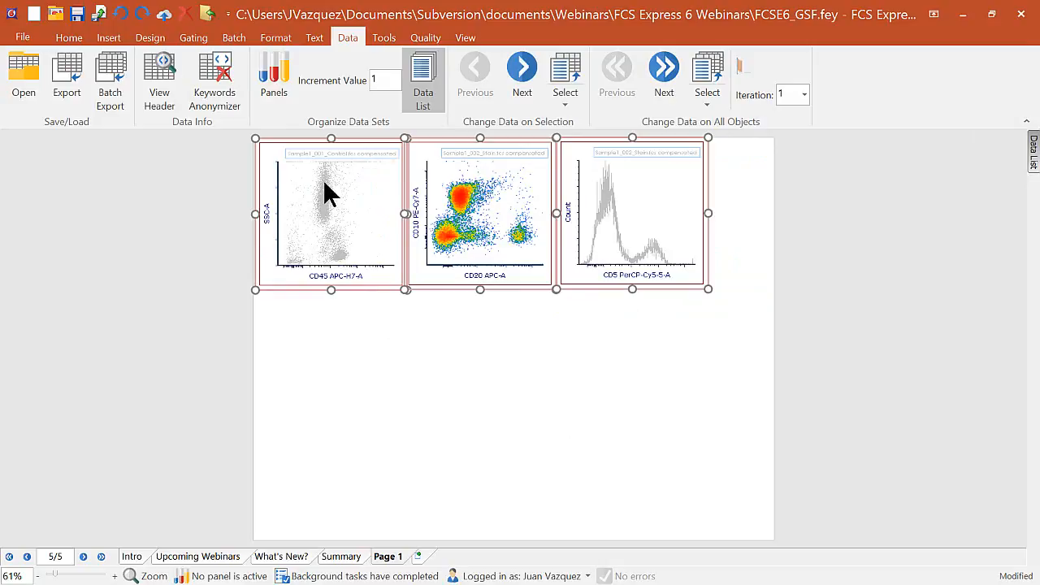
Align the tops of the three selected plots, distribute them horizontally and clear the selection.
left_click(75, 41)
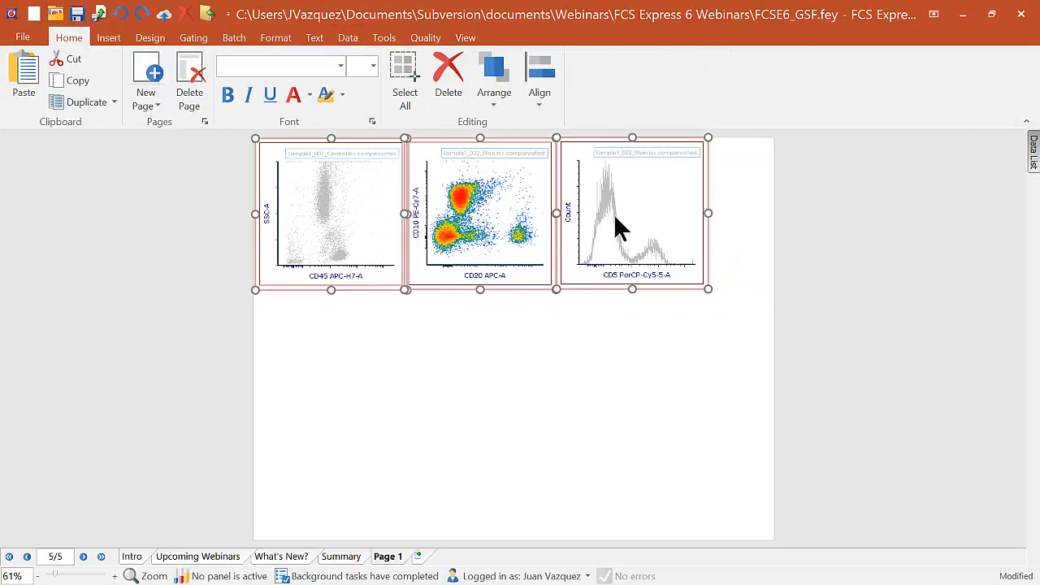
left_click(538, 96)
left_click(587, 260)
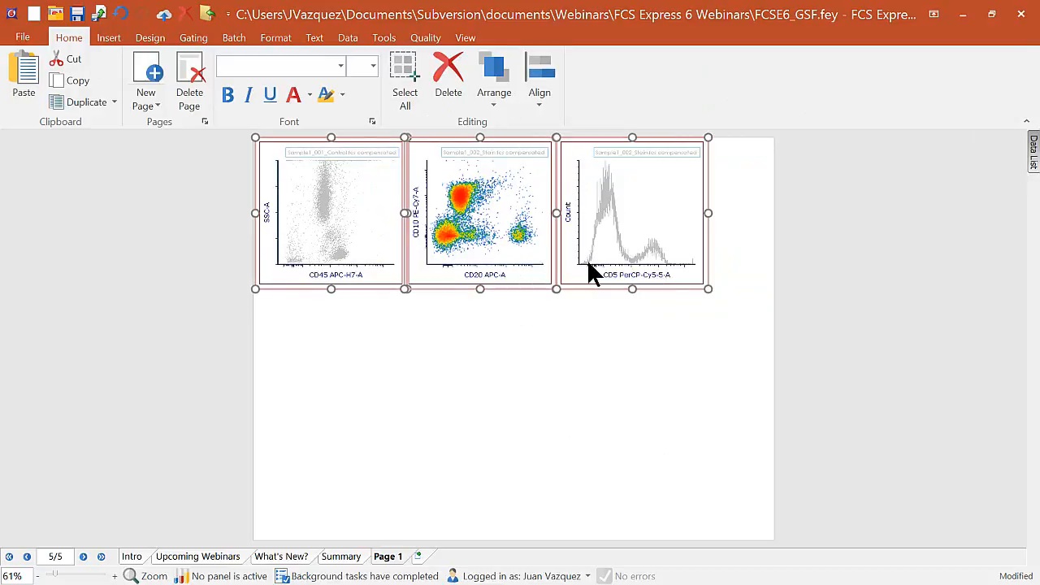
left_click(539, 96)
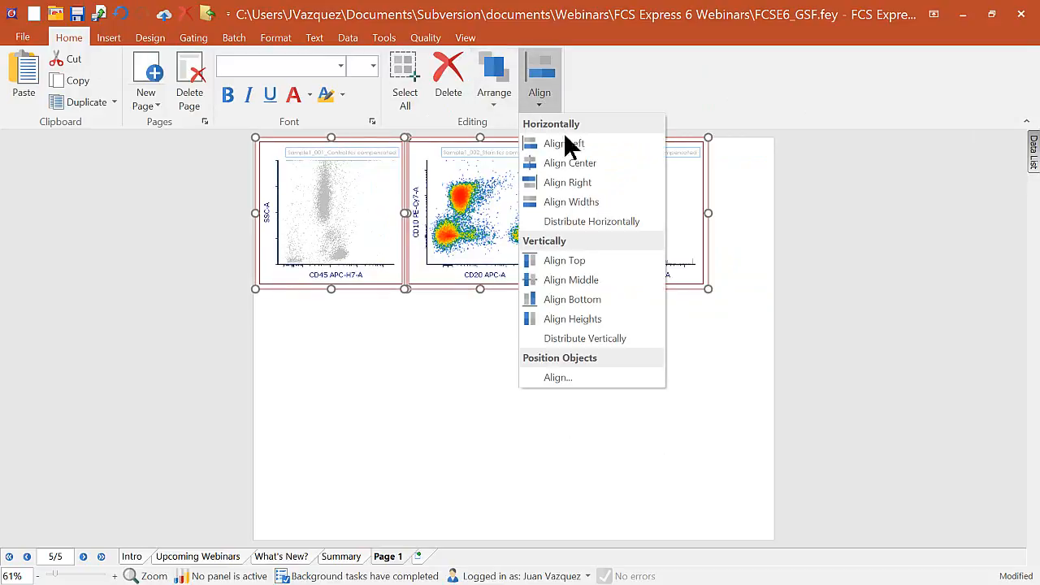
left_click(617, 218)
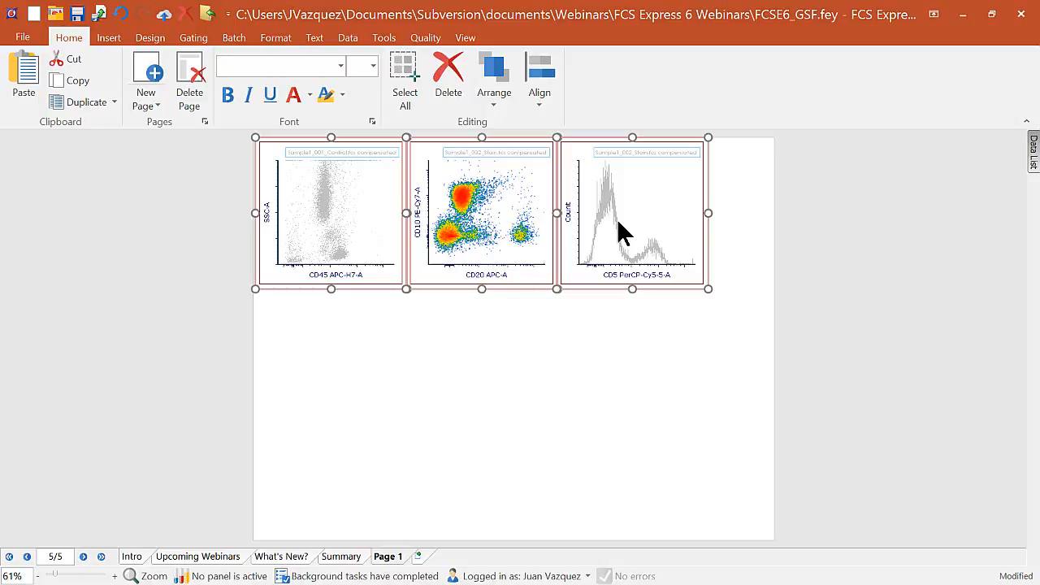
left_click(573, 378)
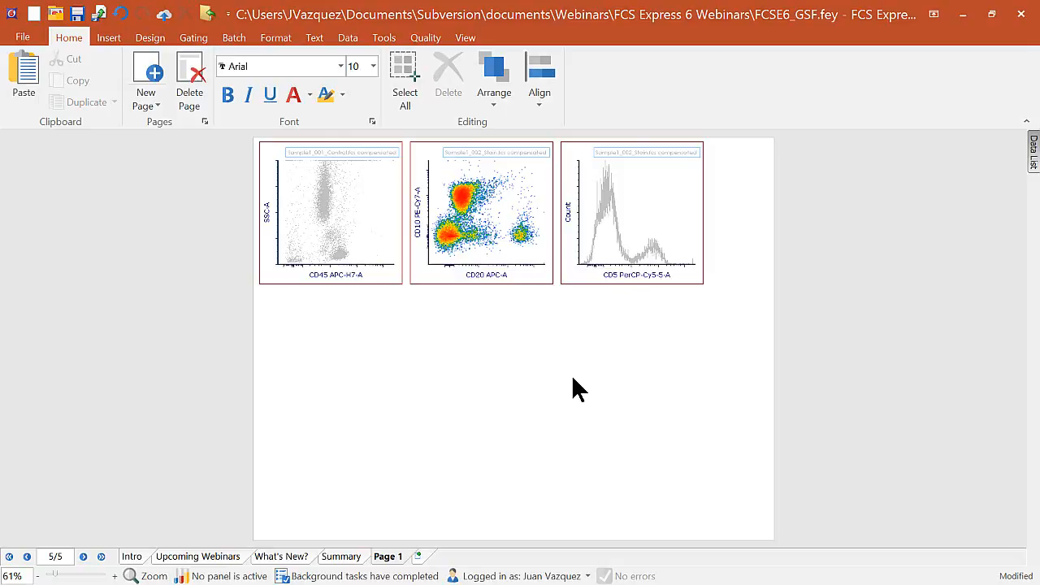
left_click(493, 87)
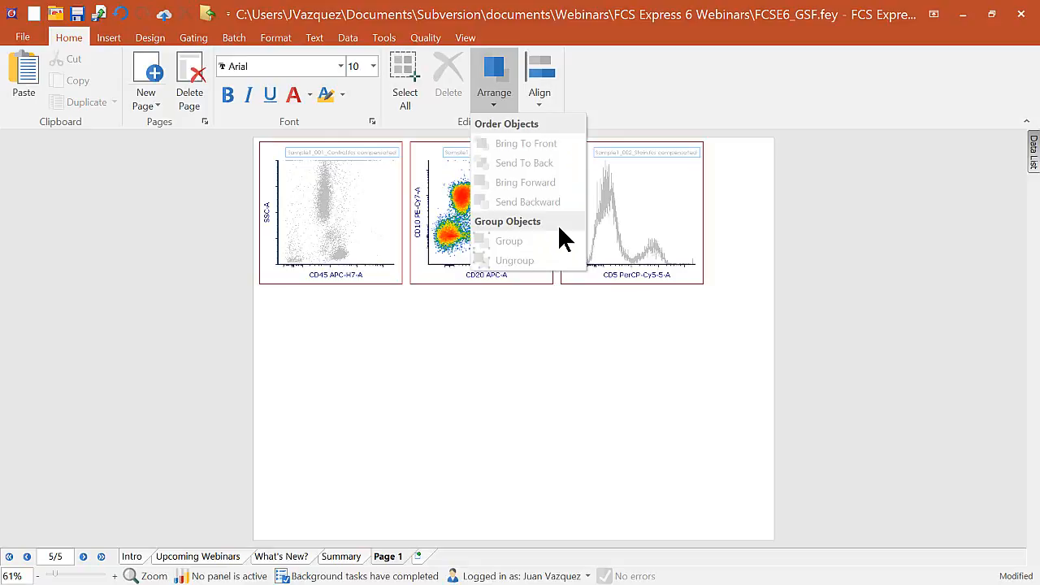
left_click(374, 442)
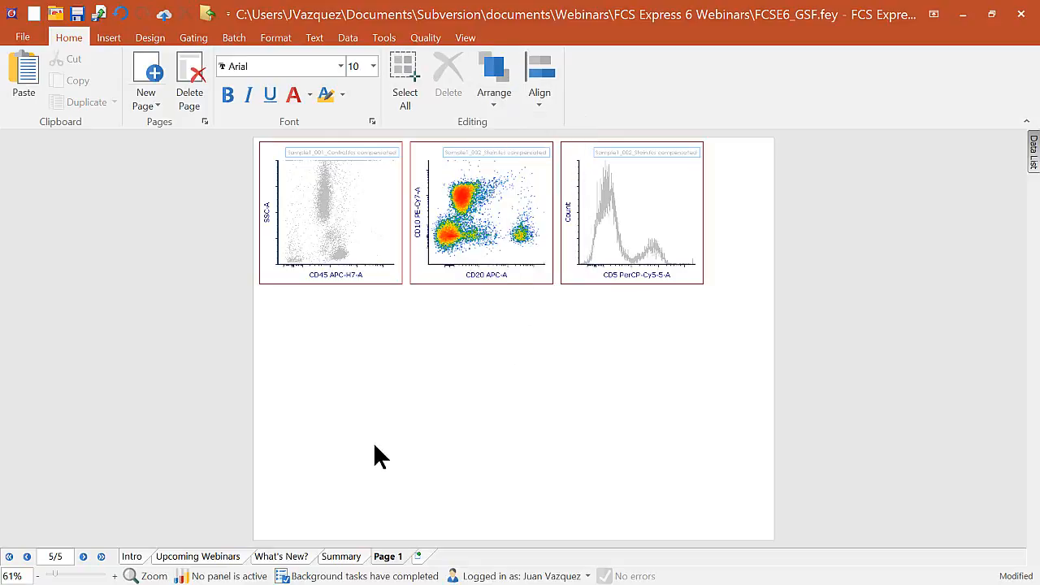
left_click(110, 38)
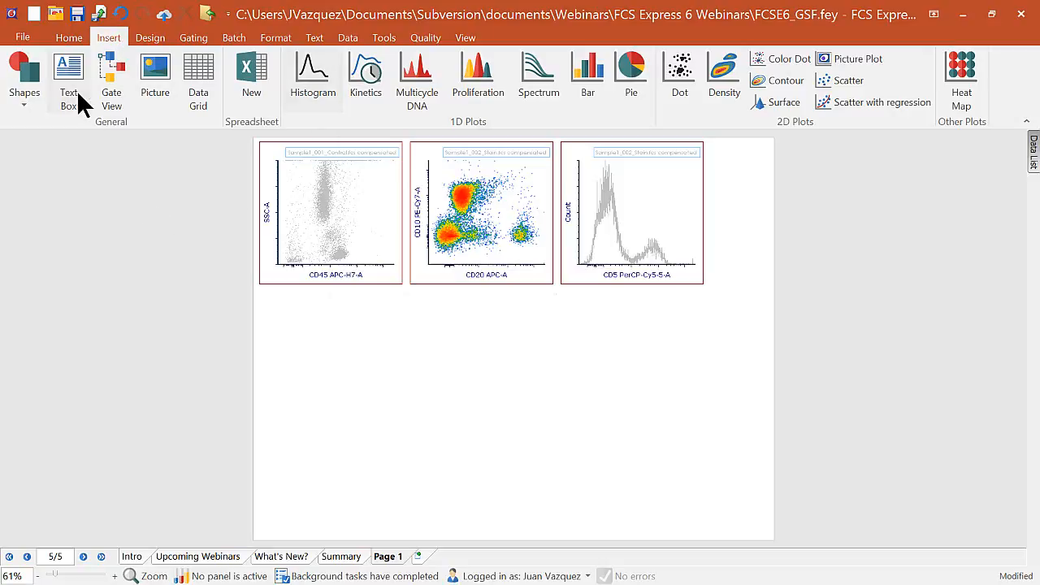
left_click(25, 104)
left_click(183, 249)
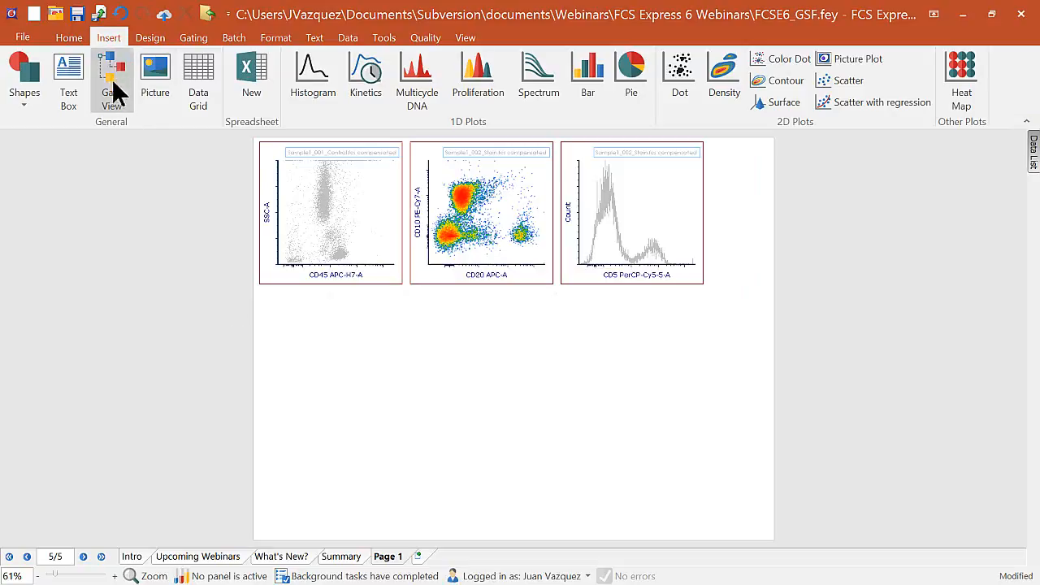
Draw a polygon gate around the low-SSC, CD45-bright cluster on the CD45 dot plot.
left_click(199, 39)
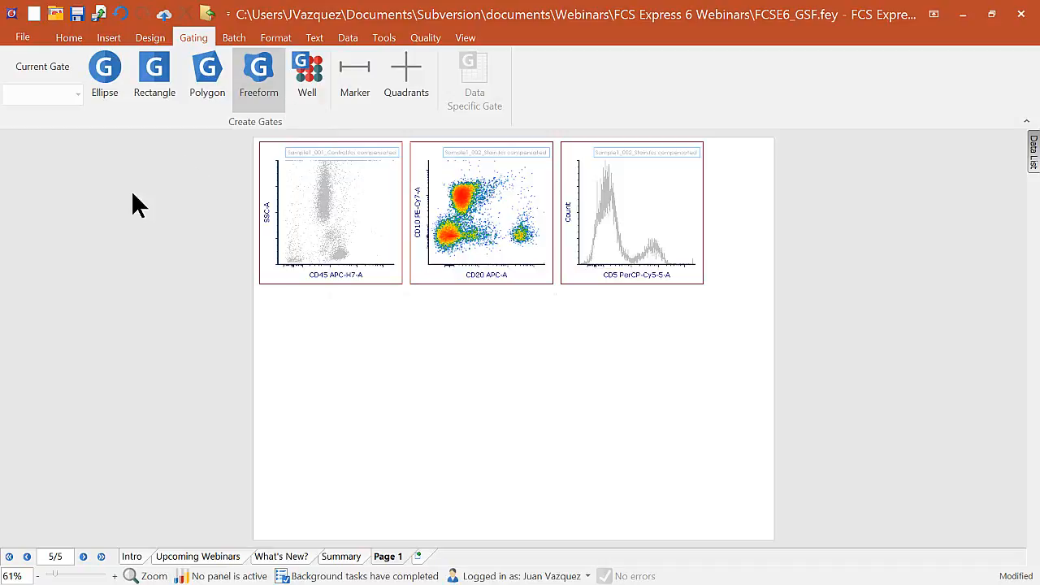
left_click(203, 65)
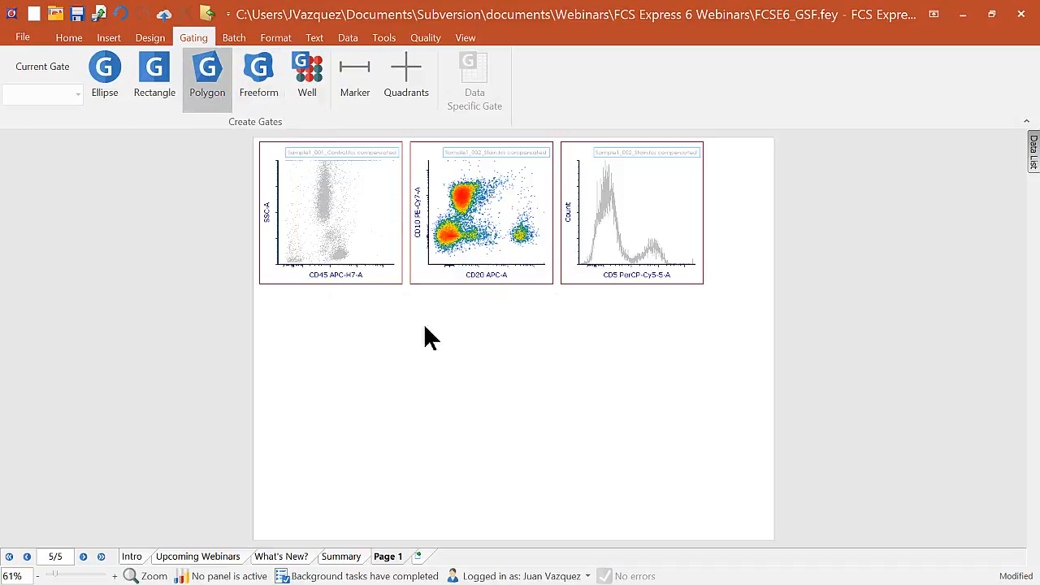
left_click(321, 262)
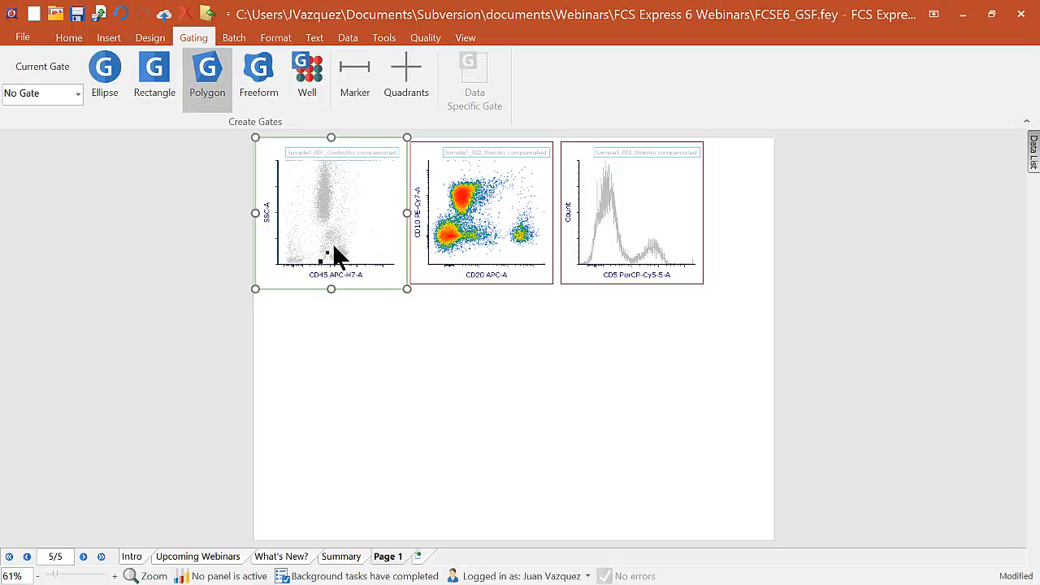
left_click(355, 254)
left_click(348, 266)
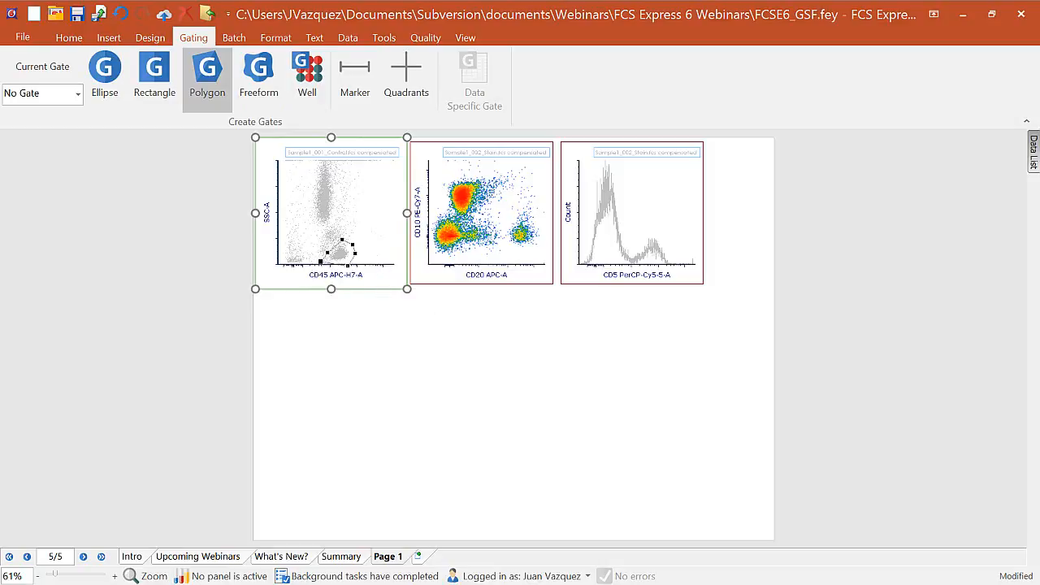
left_click(354, 254)
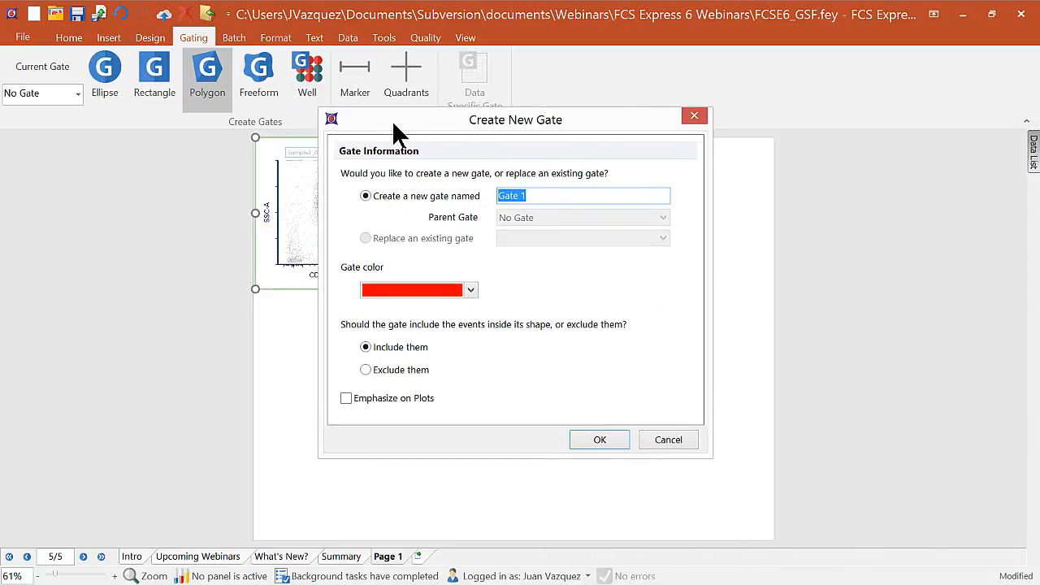
Create the new gate with the name Lymphs, keeping red as its color and including the events inside its shape.
left_click_drag(454, 128, 571, 108)
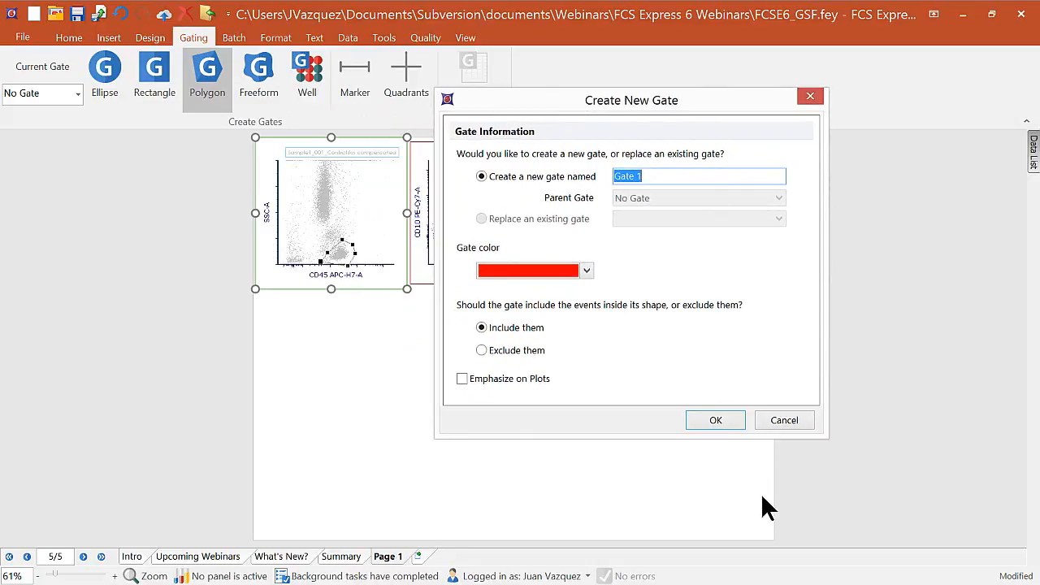
type("ymphs")
key("BackSpace")
key("BackSpace")
key("BackSpace")
key("BackSpace")
key("BackSpace")
type("Lymphs")
left_click(586, 271)
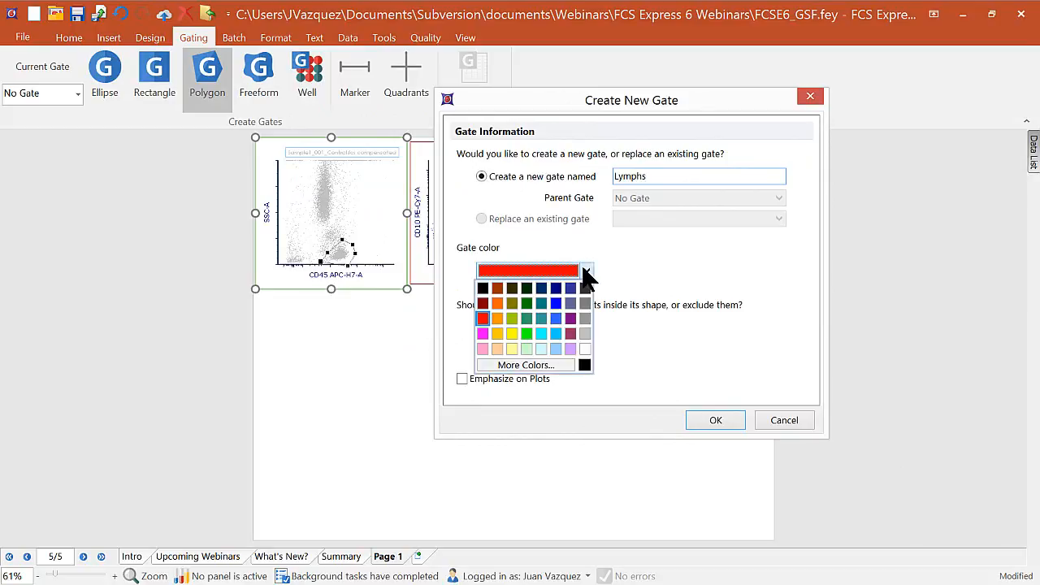
left_click(625, 364)
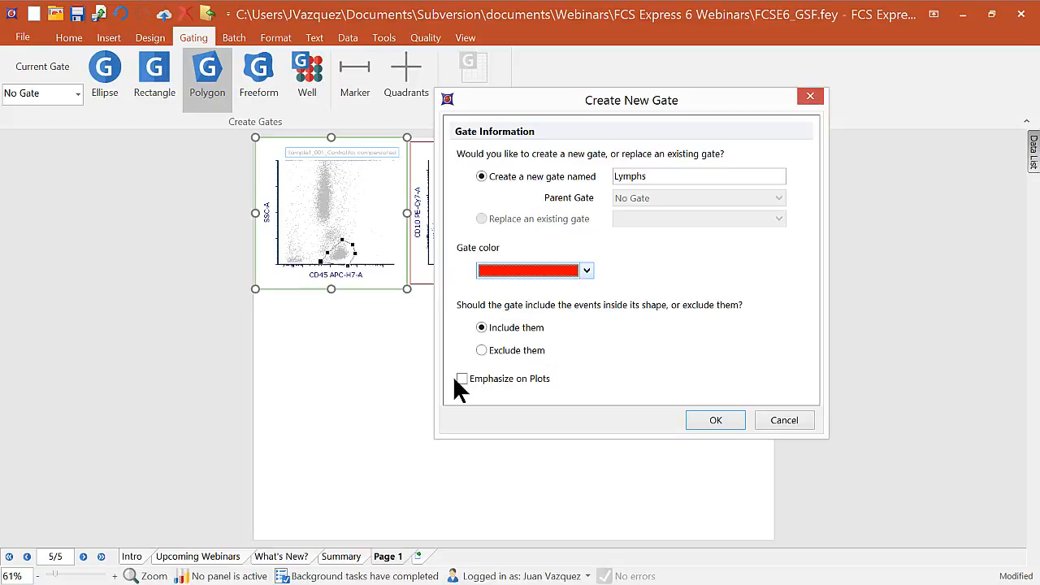
left_click(701, 414)
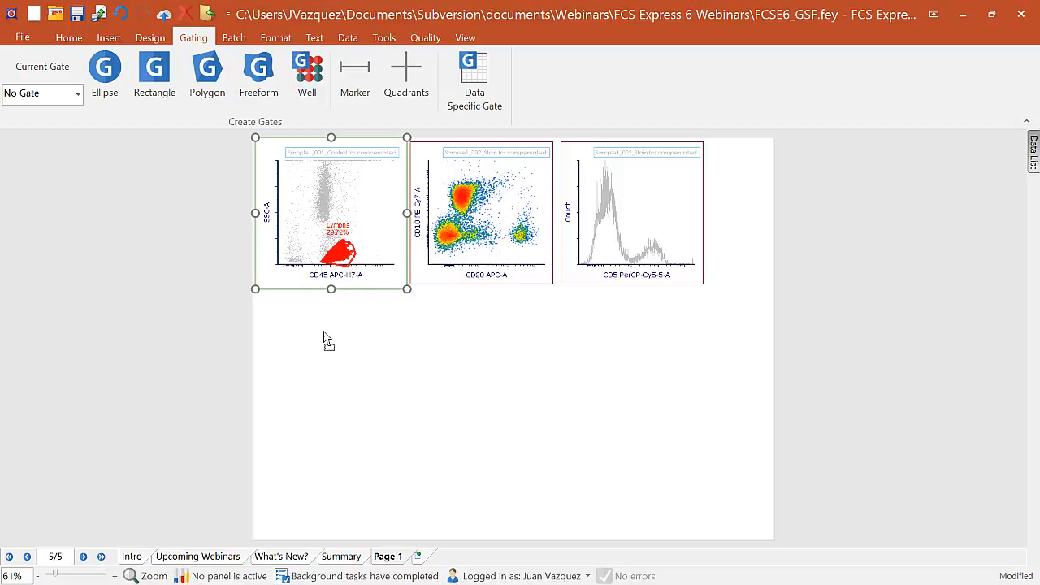
Create a plot gated on Lymphs below the CD45 dot plot and set its axes to IgG APC-A and IgG FITC-A.
left_click_drag(257, 307, 255, 307)
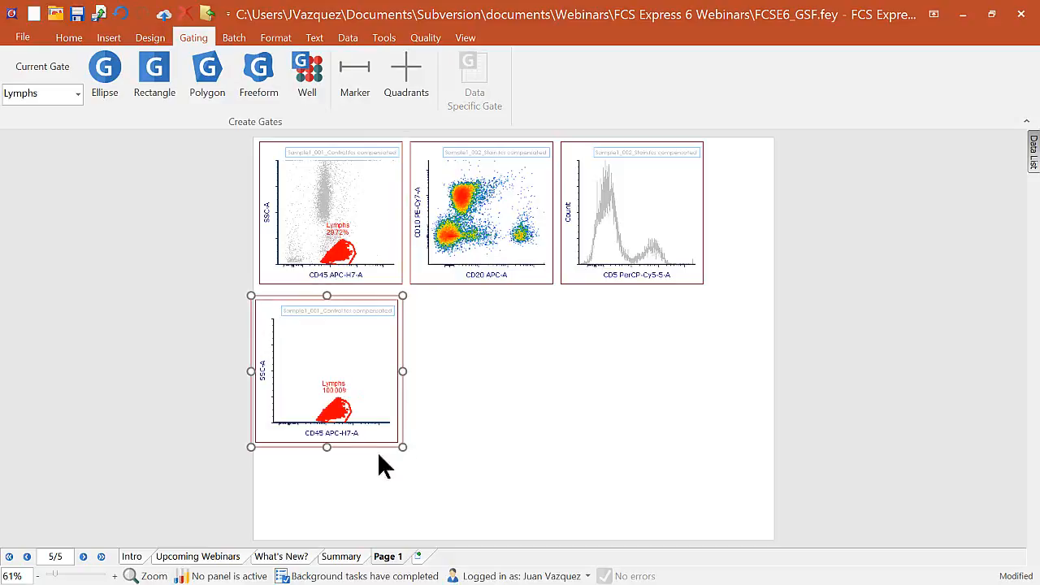
left_click(332, 434)
left_click(350, 425)
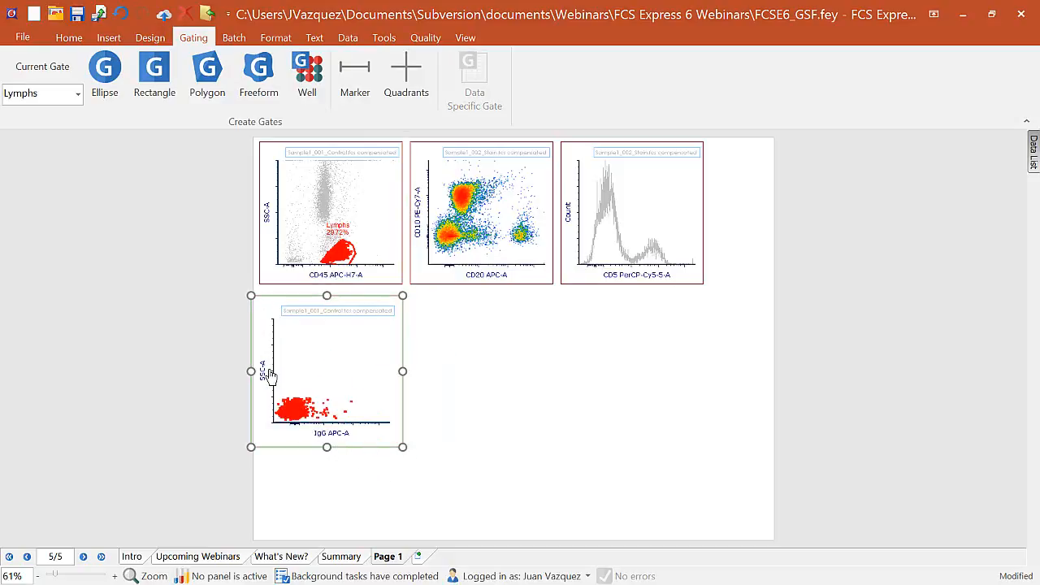
left_click(265, 372)
left_click(271, 373)
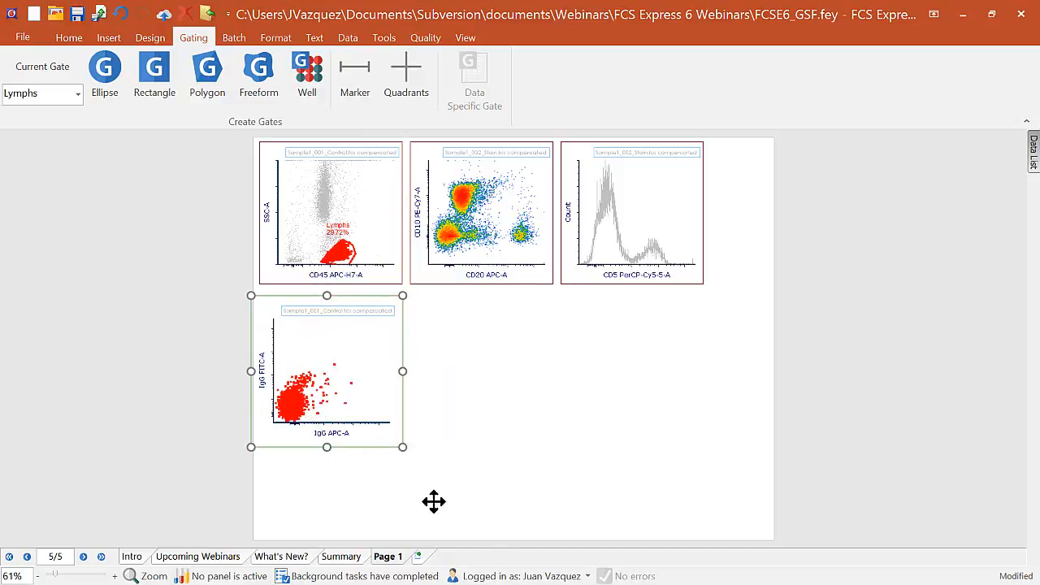
Shift the Lymphs gate slightly toward lower CD45 on the CD45 dot plot and clear the selection.
left_click(336, 258)
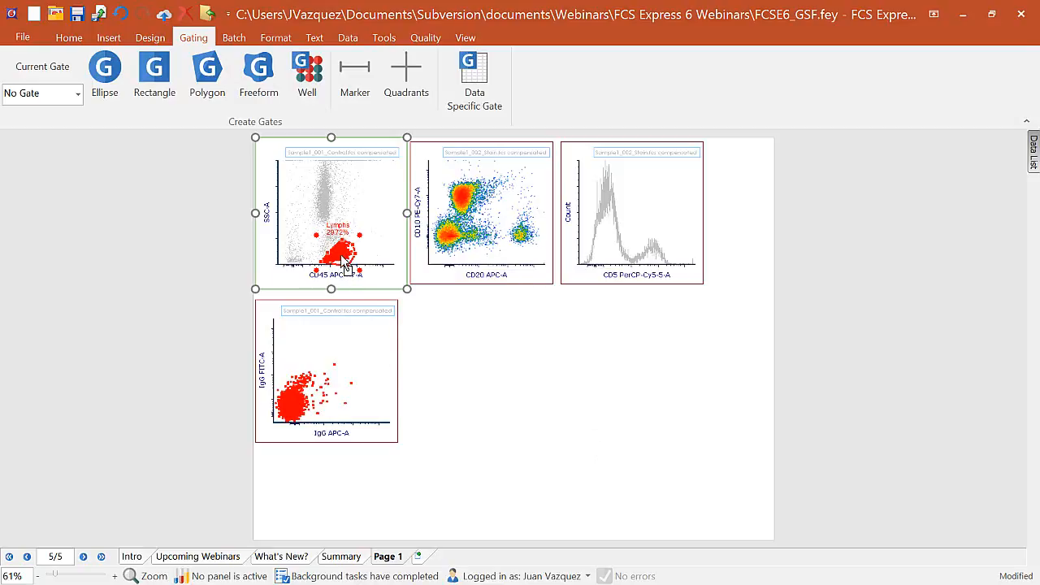
mouse_move(341, 248)
left_mouse_down()
mouse_move(320, 192)
mouse_move(340, 218)
mouse_move(327, 238)
mouse_move(348, 236)
mouse_move(352, 277)
mouse_move(330, 231)
mouse_move(346, 269)
mouse_move(339, 258)
left_mouse_up()
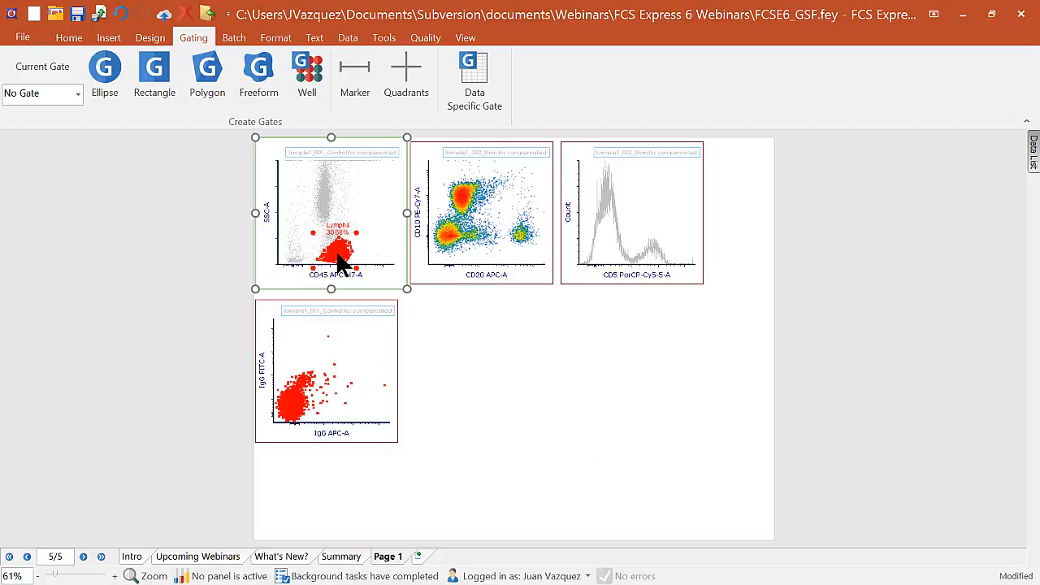
left_click(130, 284)
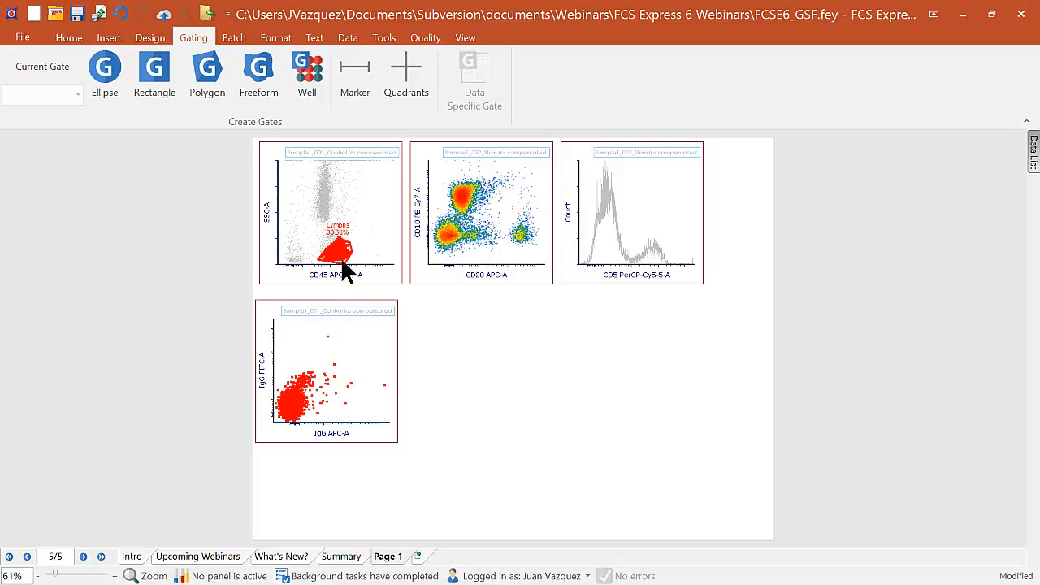
Draw a freeform gate around the lymphocyte cluster on the CD45 dot plot and use it to replace the existing Lymphs gate.
left_click(256, 71)
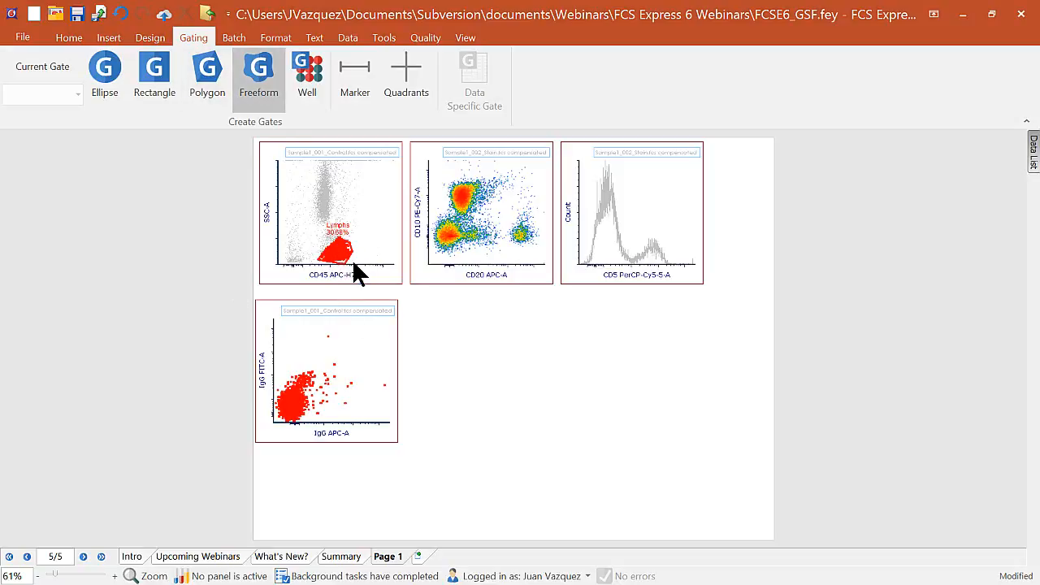
left_click(352, 261)
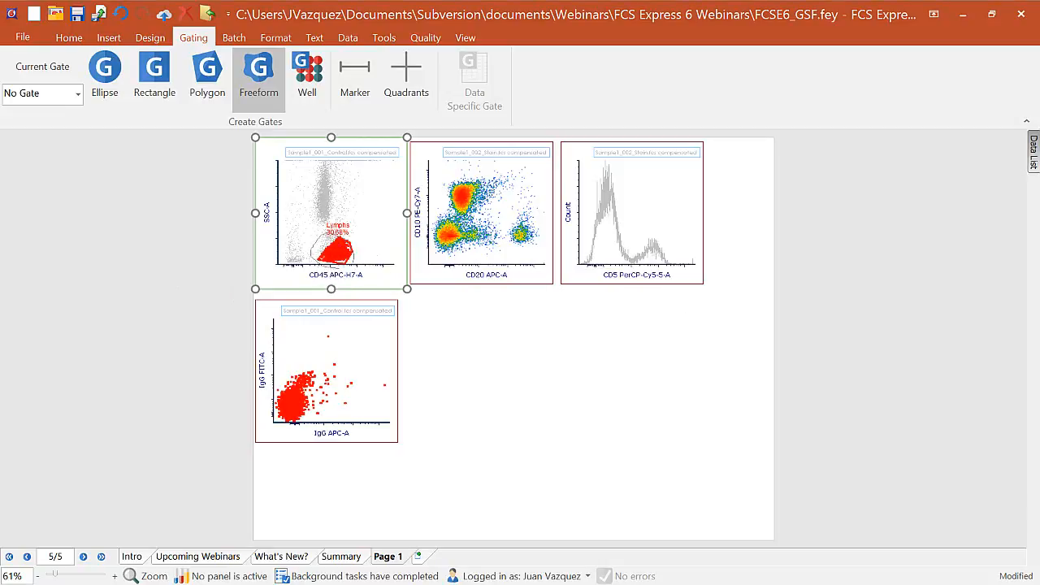
left_click_drag(1039, 329, 586, 129)
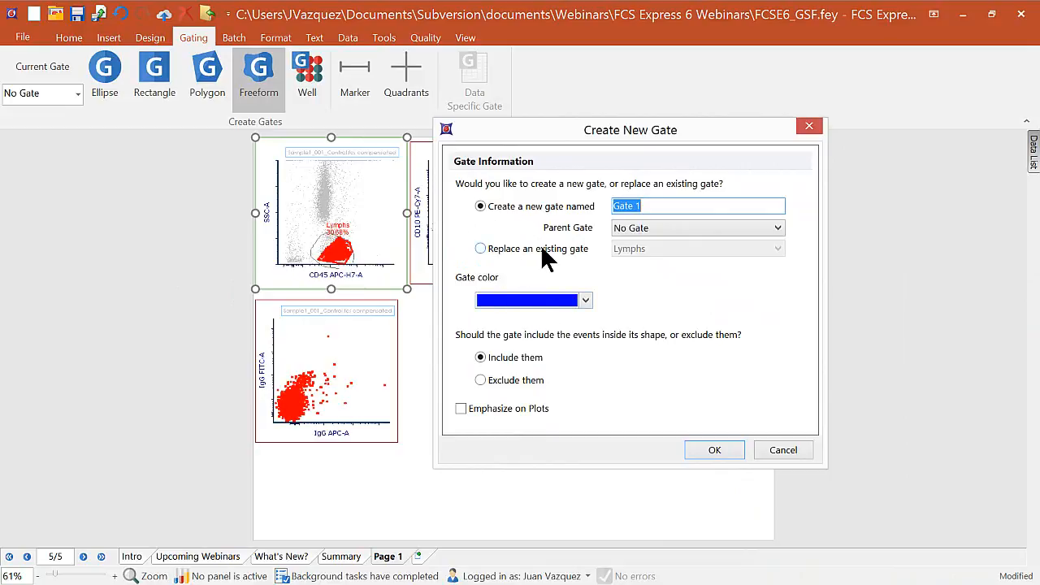
left_click(480, 249)
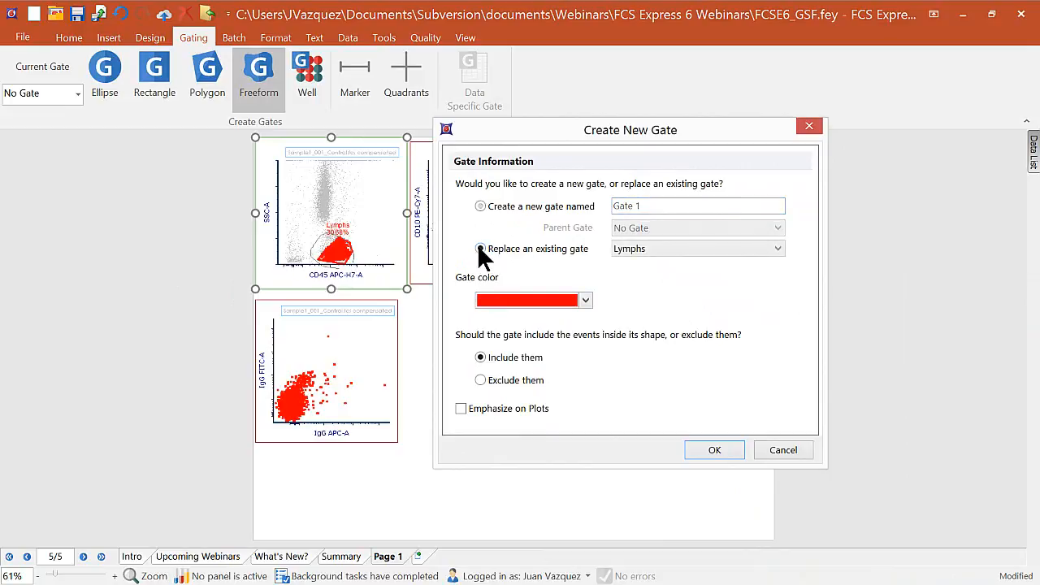
left_click(778, 249)
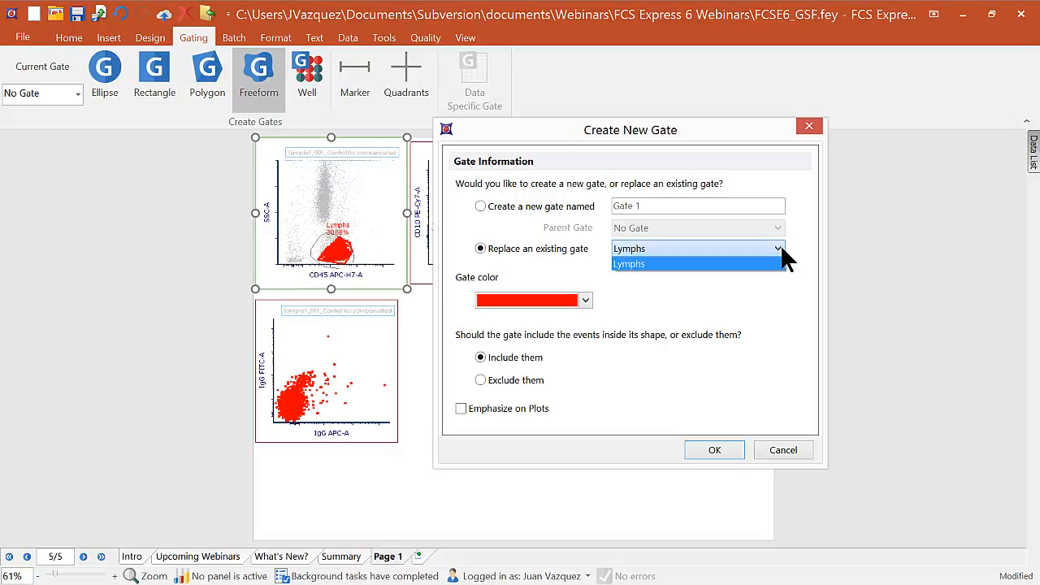
left_click(716, 447)
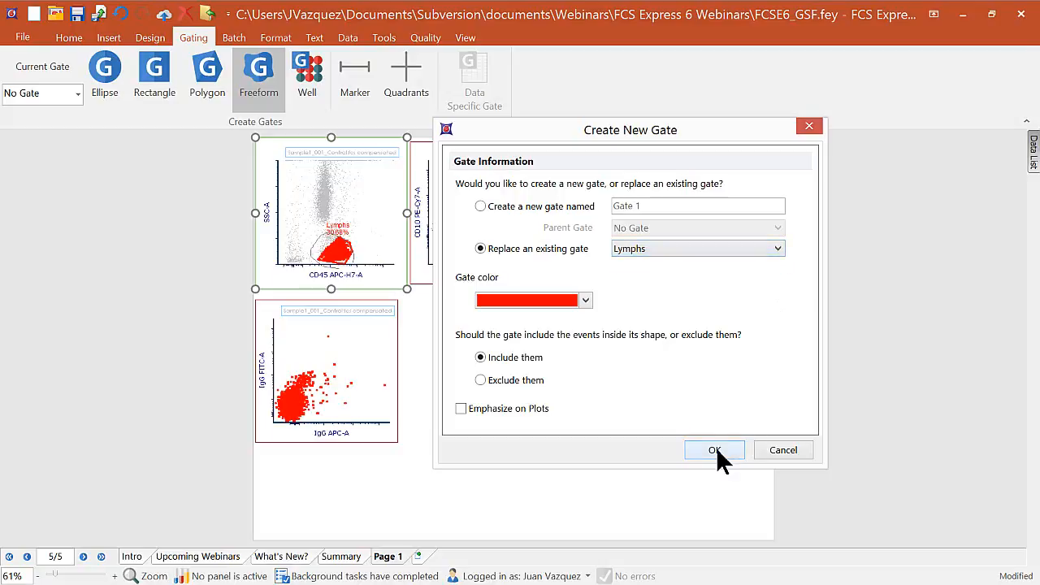
left_click(716, 447)
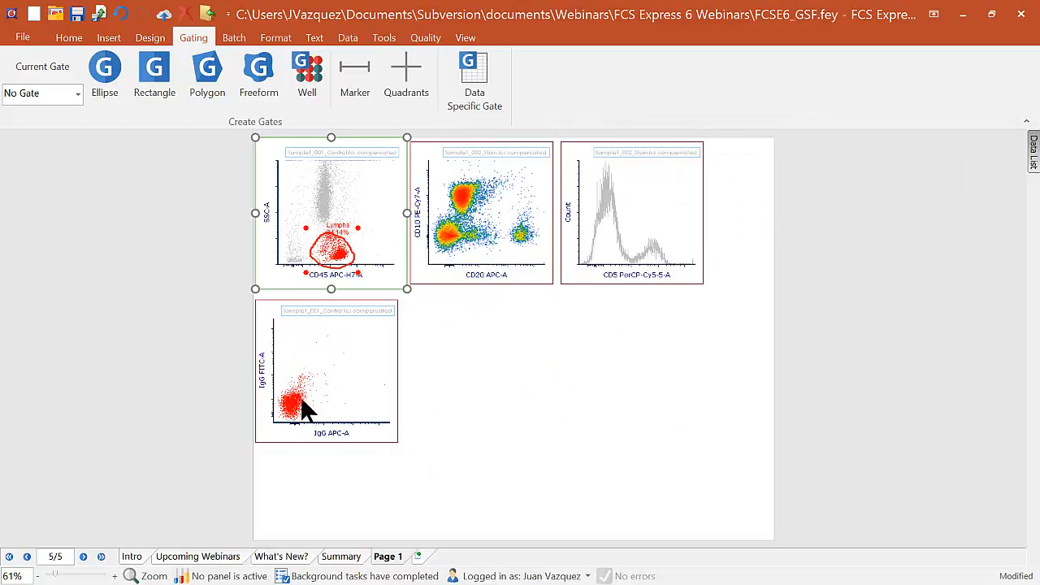
Shrink the Lymphs gate tightly around the dense lymphocyte cluster and clear the selection.
left_click_drag(307, 230, 352, 267)
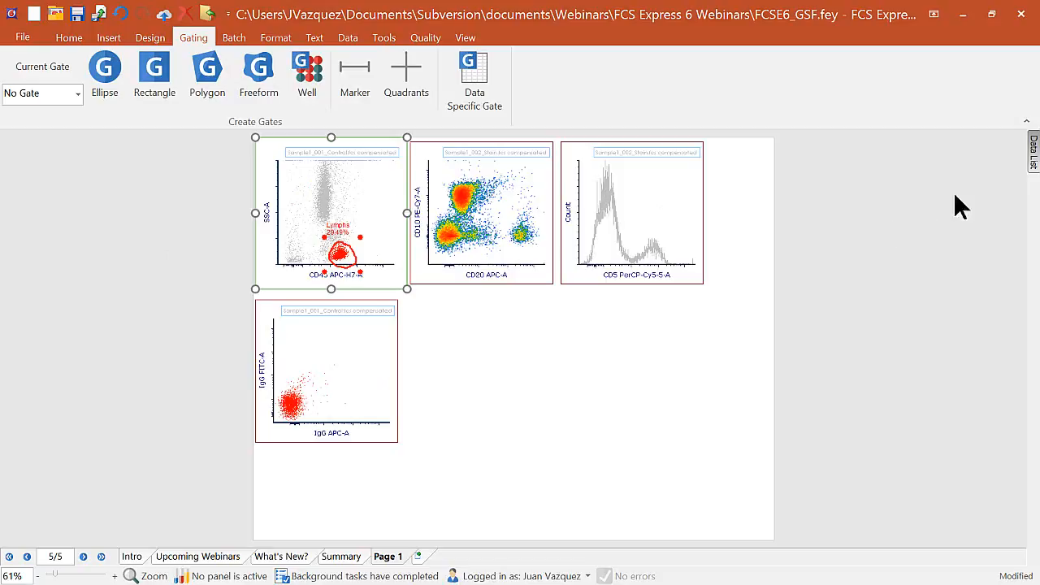
mouse_move(1034, 158)
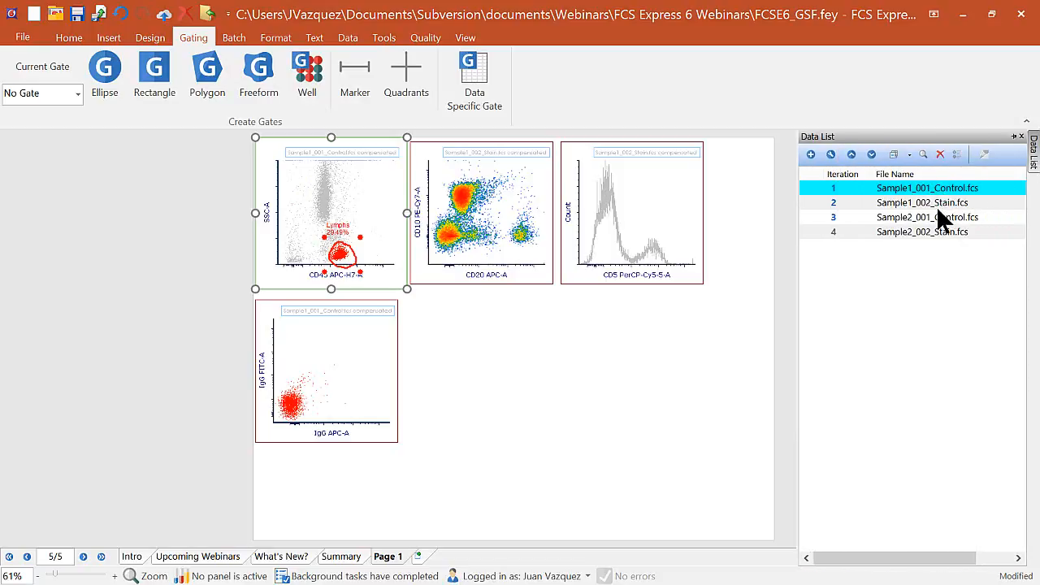
left_click(201, 318)
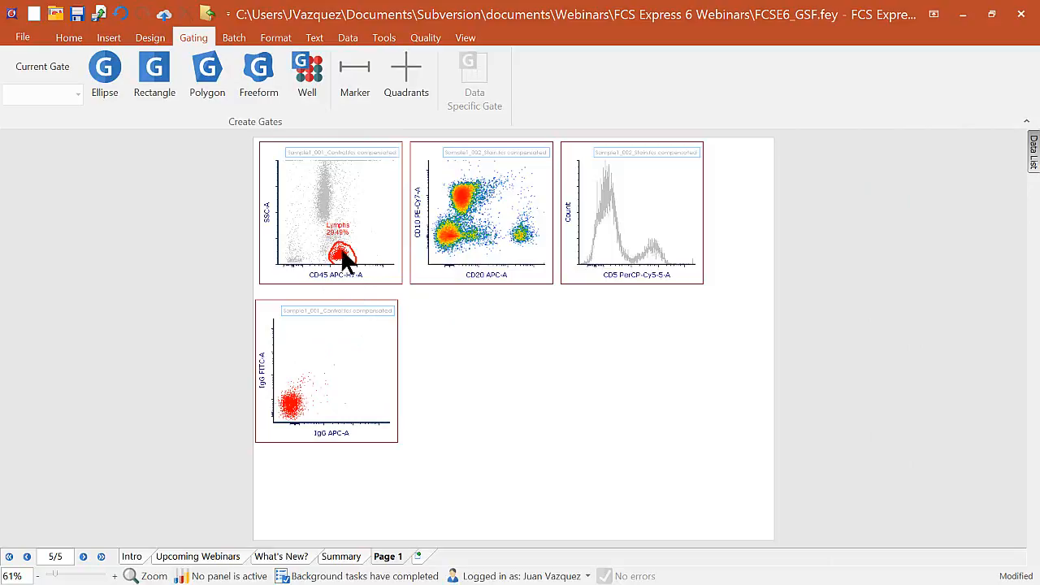
Apply the Lymphs gate to the CD20/CD10 plot and the CD5 histogram, and shift the gate slightly on the CD45 dot plot.
left_click_drag(343, 259, 488, 217)
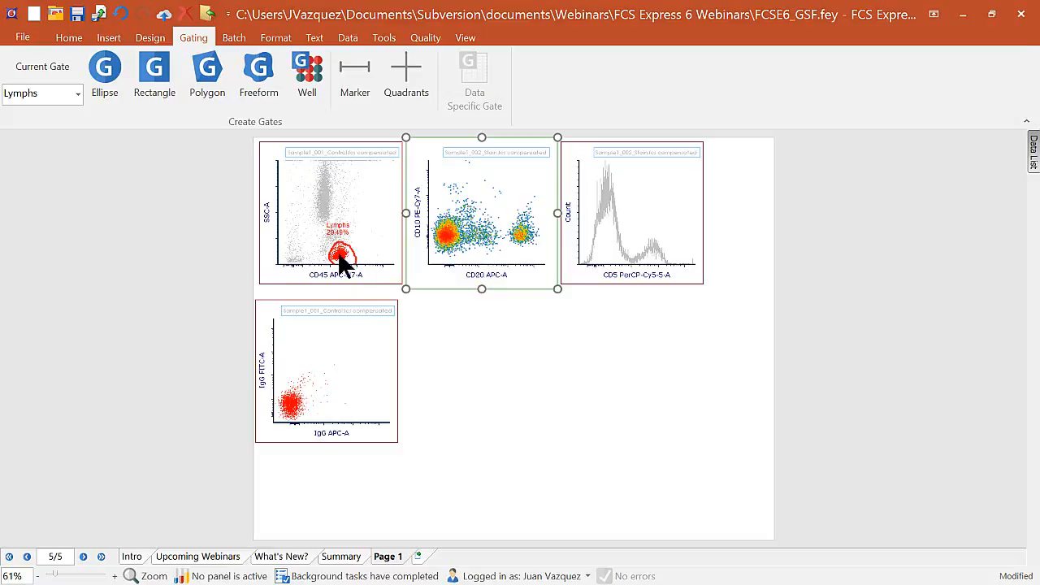
left_click_drag(343, 258, 624, 225)
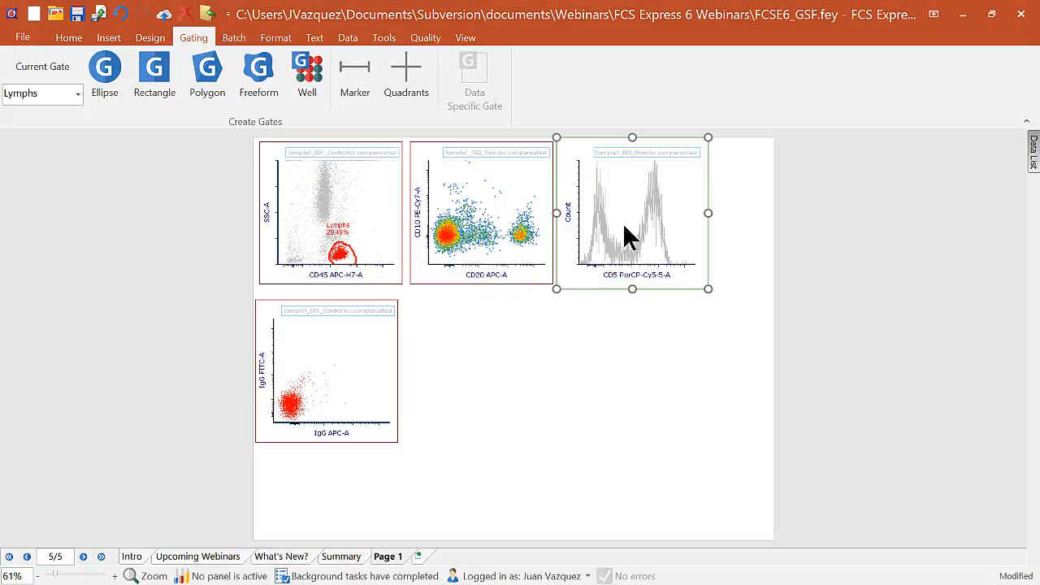
mouse_move(345, 260)
left_mouse_down()
mouse_move(316, 265)
mouse_move(341, 257)
left_mouse_up()
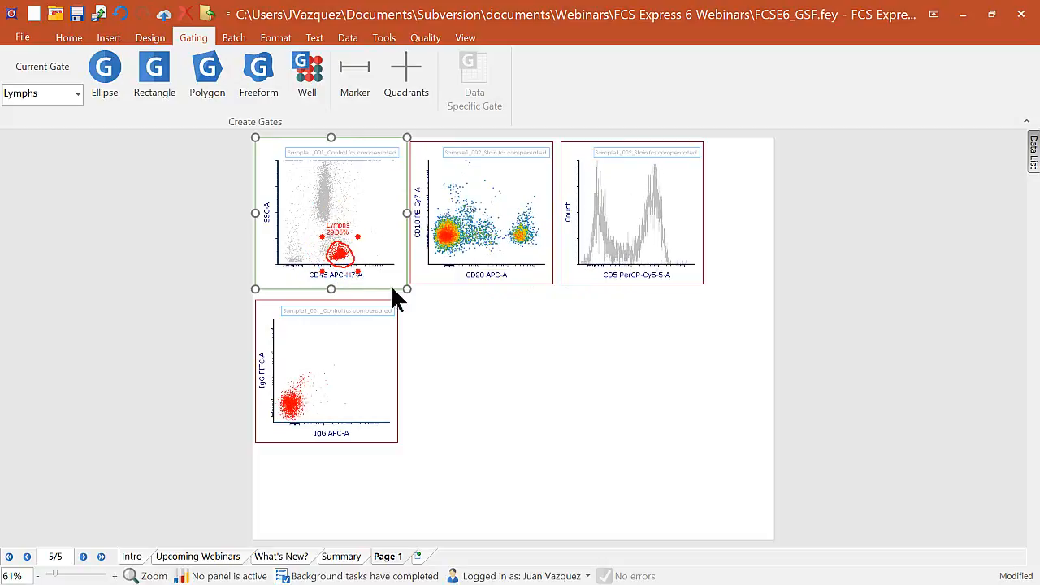
left_click(604, 384)
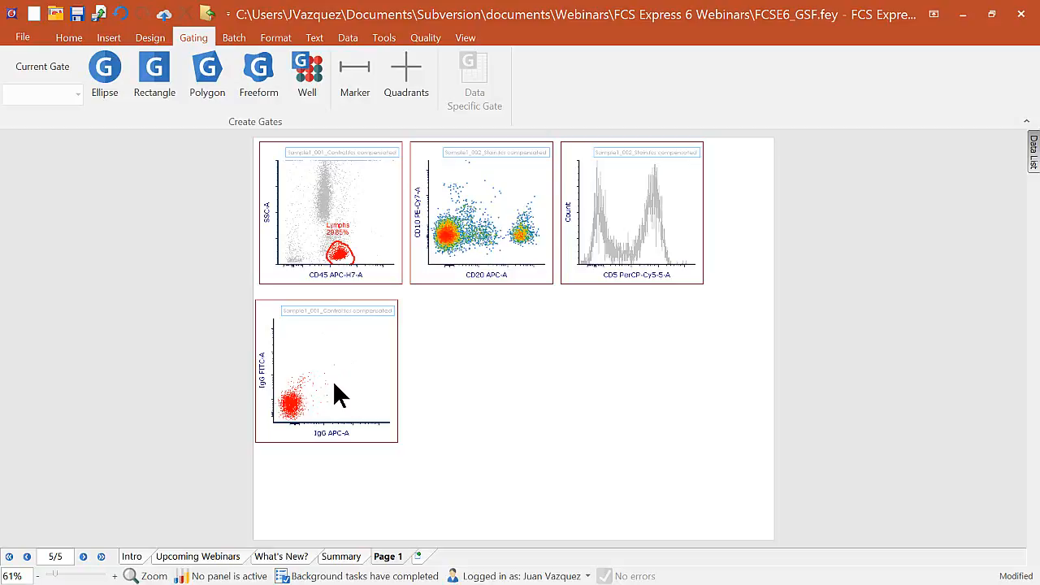
Examine the header title settings of the CD45 dot plot and close its formatting without changes.
left_click(375, 212)
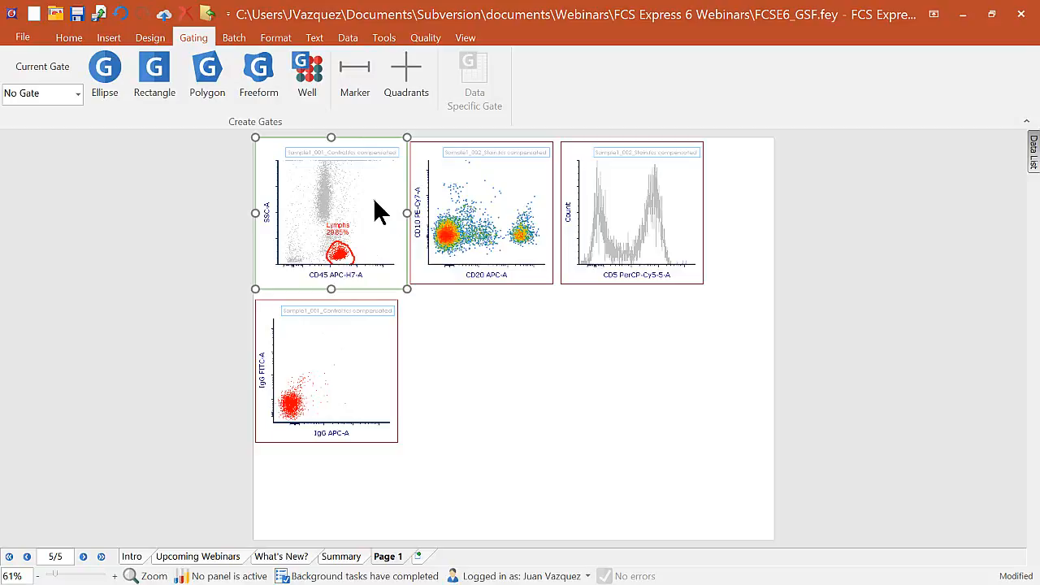
right_click(374, 201)
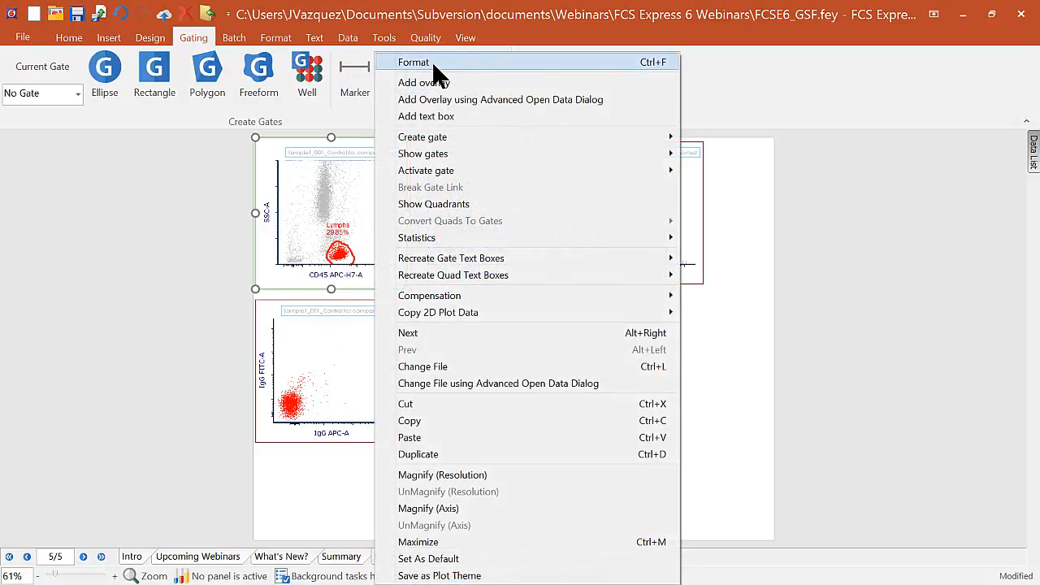
left_click(121, 333)
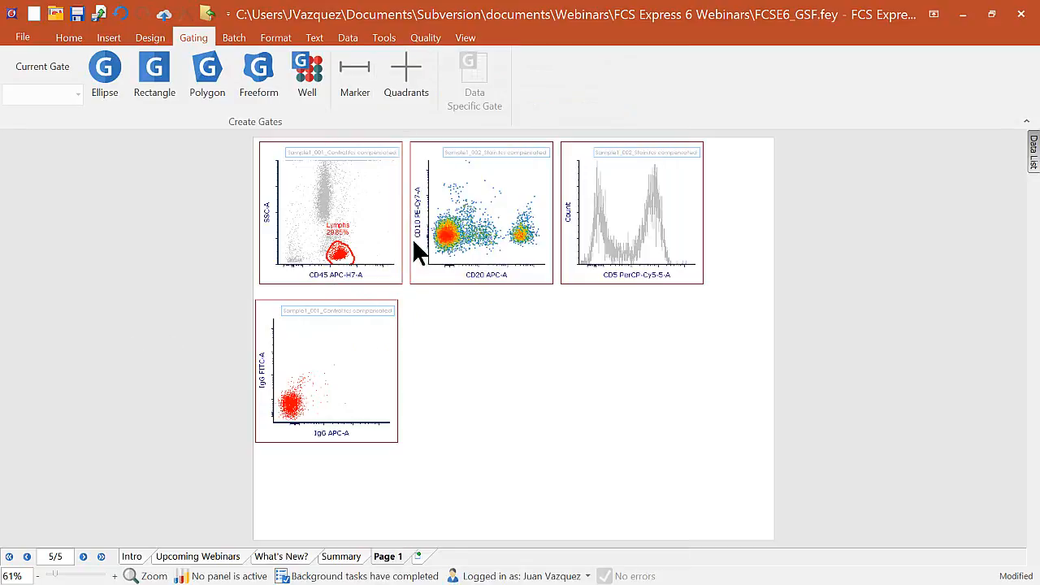
left_click(374, 208)
double_click(373, 195)
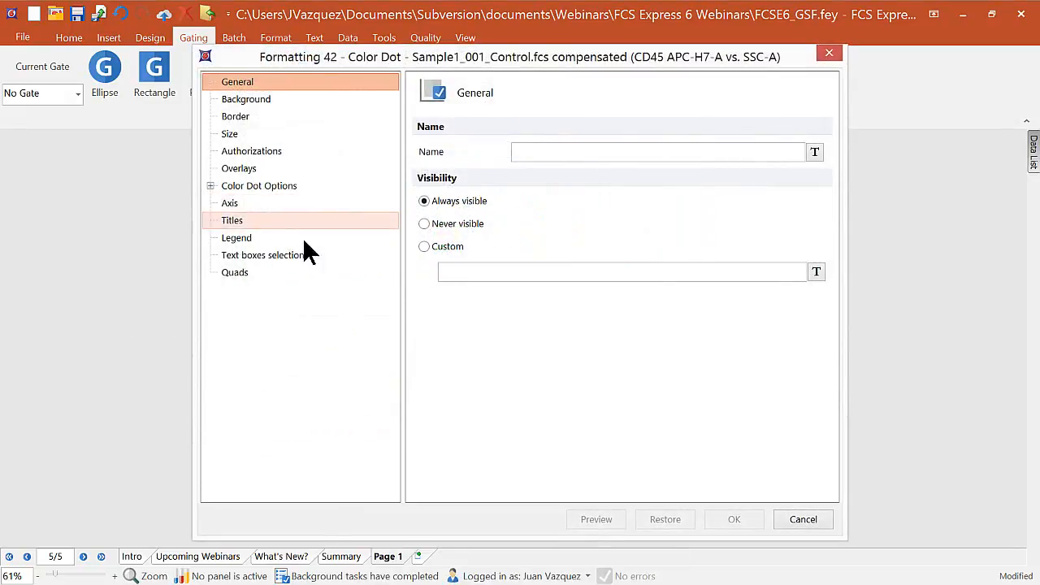
left_click(249, 220)
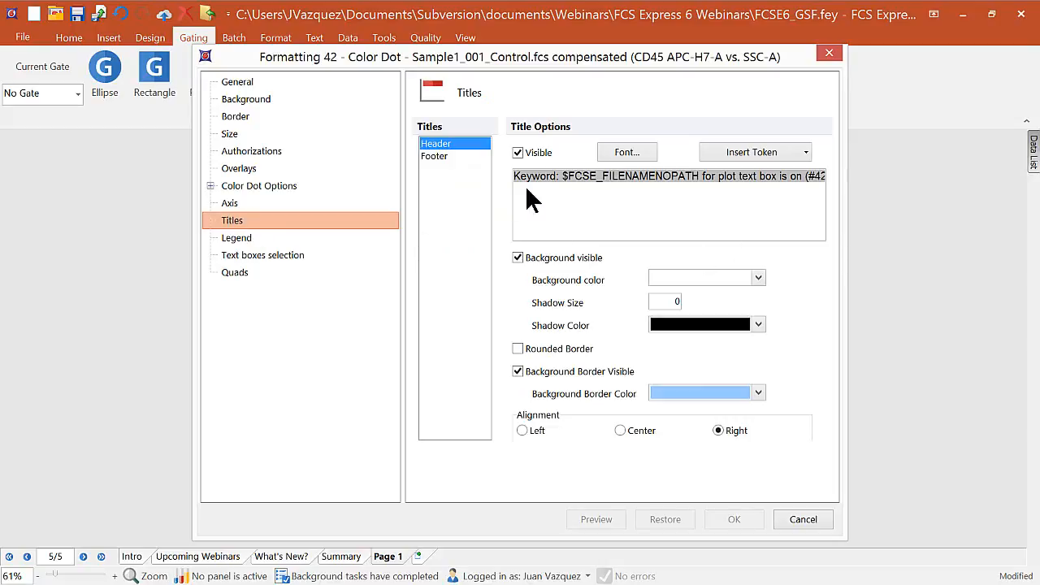
left_click(804, 520)
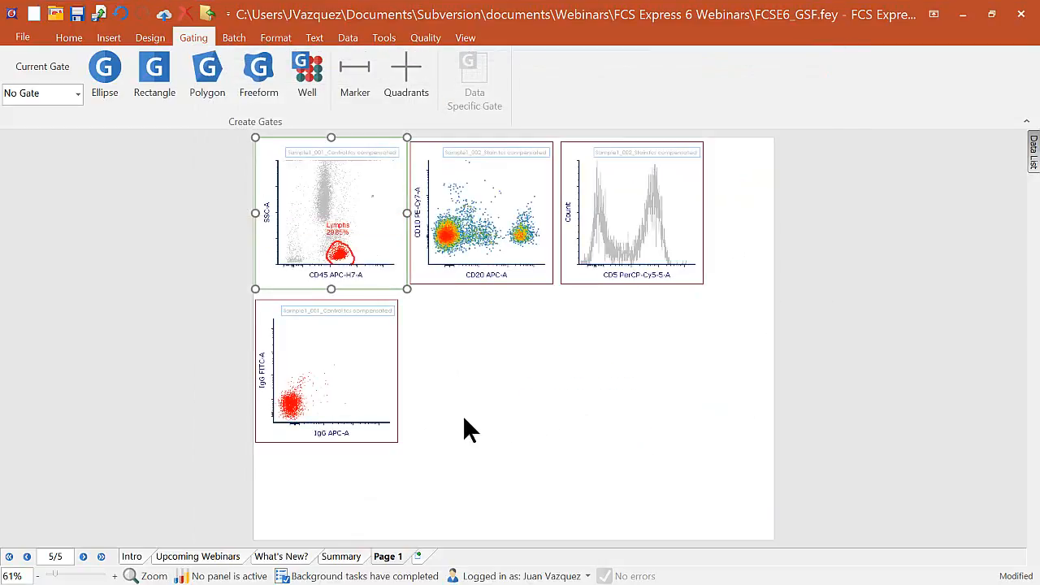
Select all plots on the page and insert the File Name without path token into their header titles.
left_click(531, 384)
key("ctrl+a")
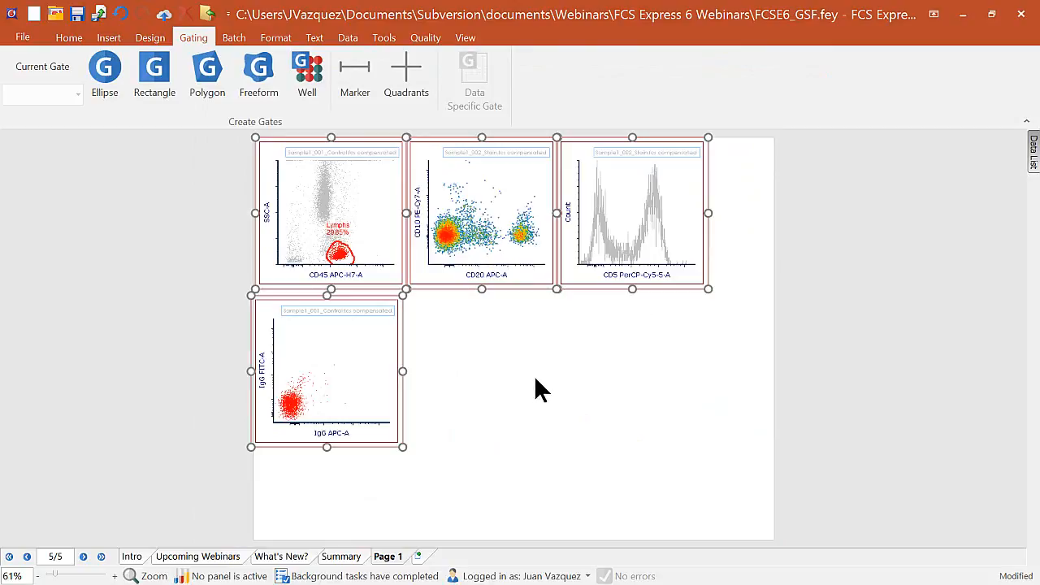
left_click(274, 38)
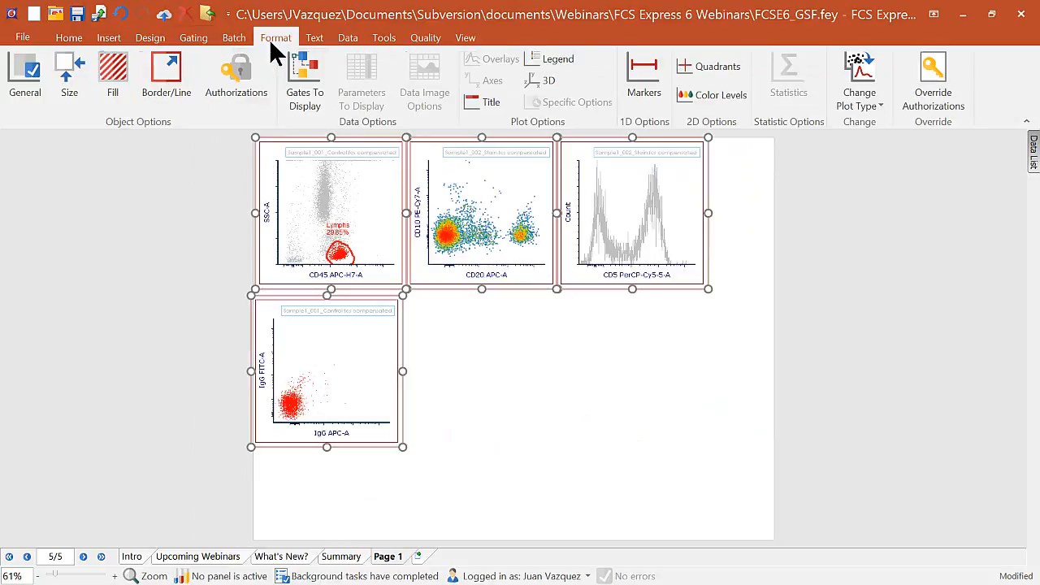
left_click(480, 106)
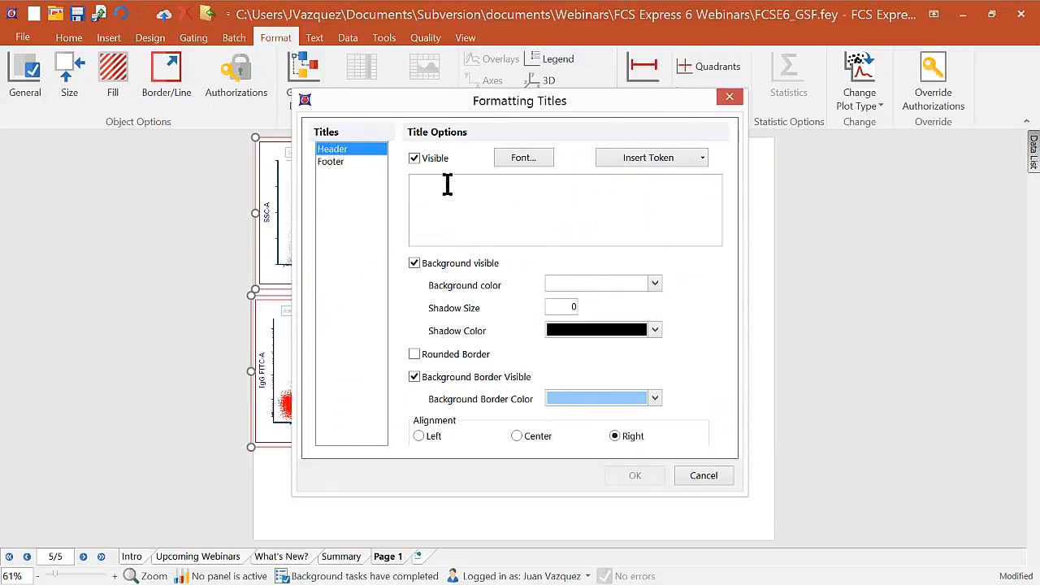
left_click(703, 157)
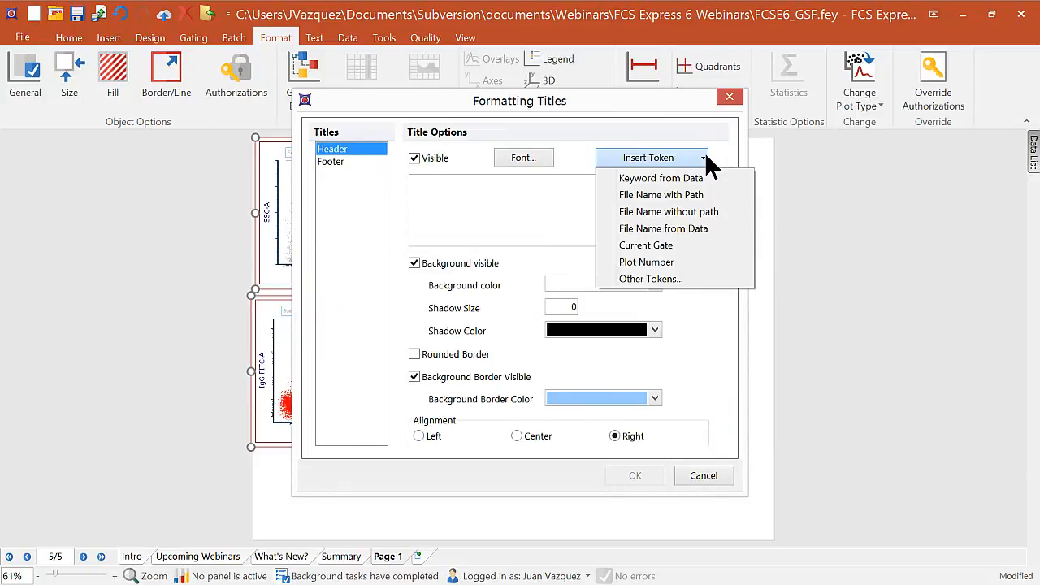
left_click(671, 210)
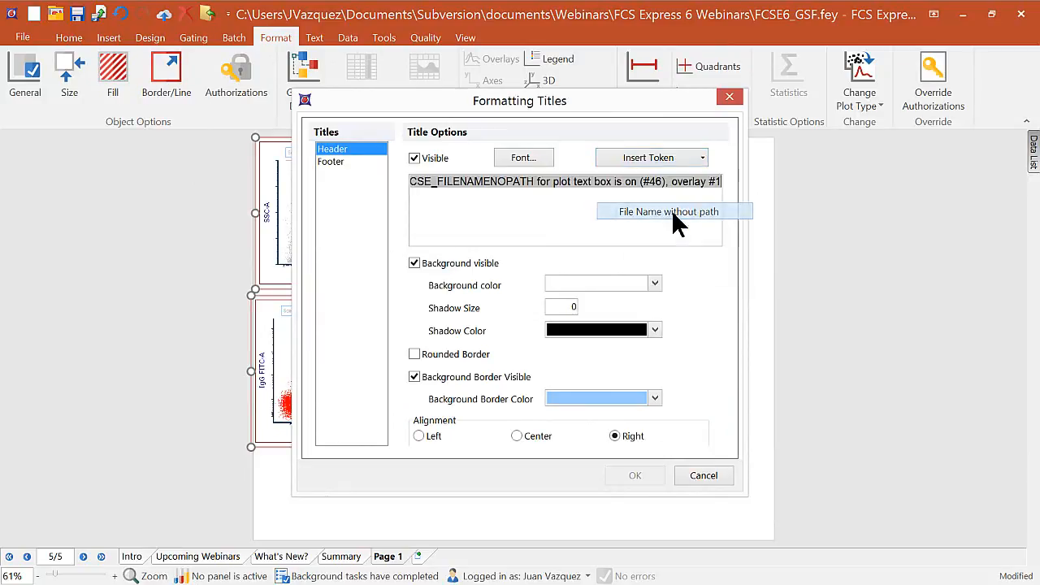
Add the Current Gate token on a second line of the plots' header titles, apply the titles and clear the selection.
key("Return")
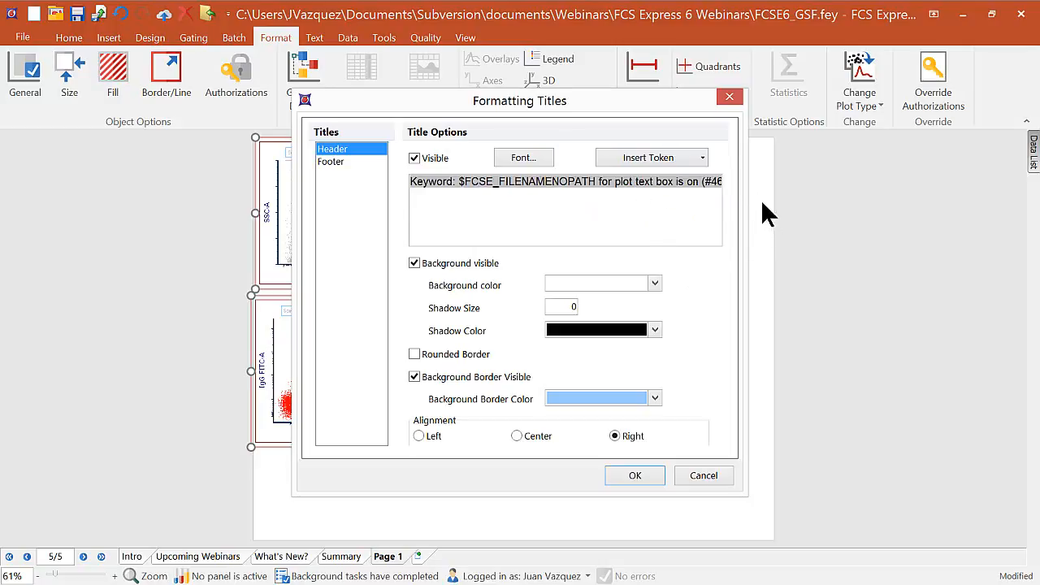
left_click(699, 158)
left_click(670, 245)
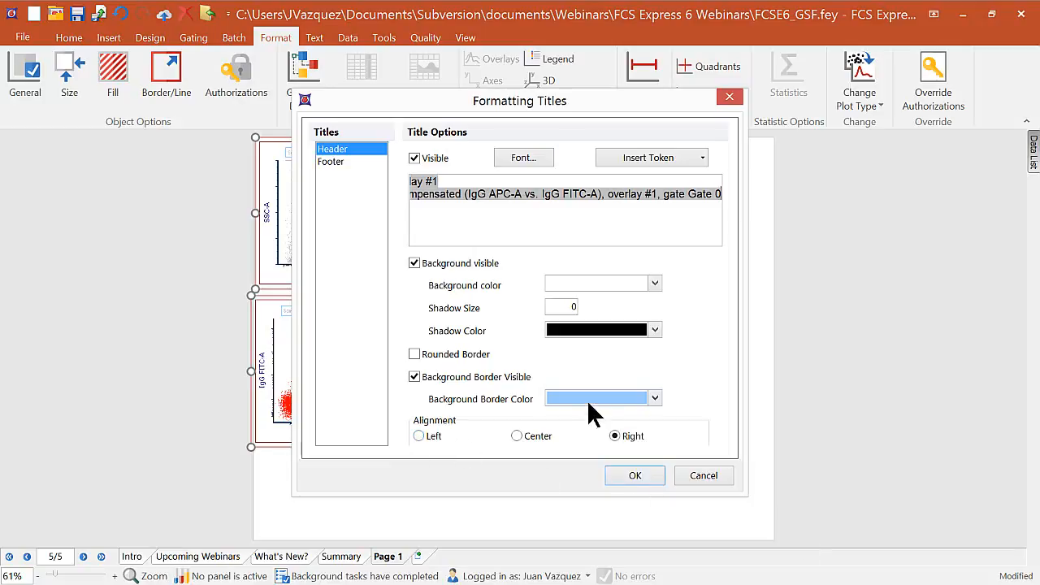
left_click(646, 474)
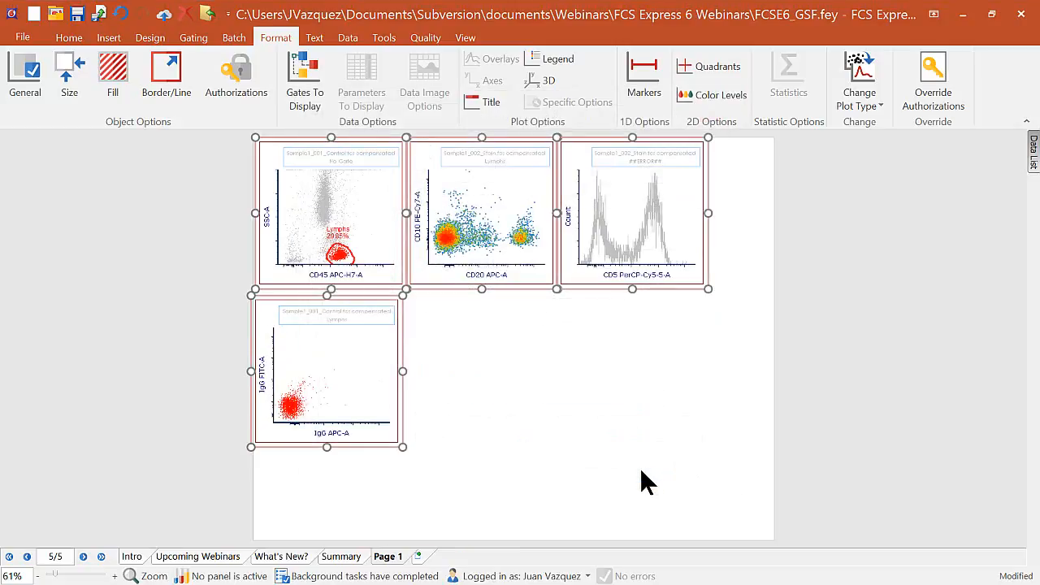
left_click(447, 467)
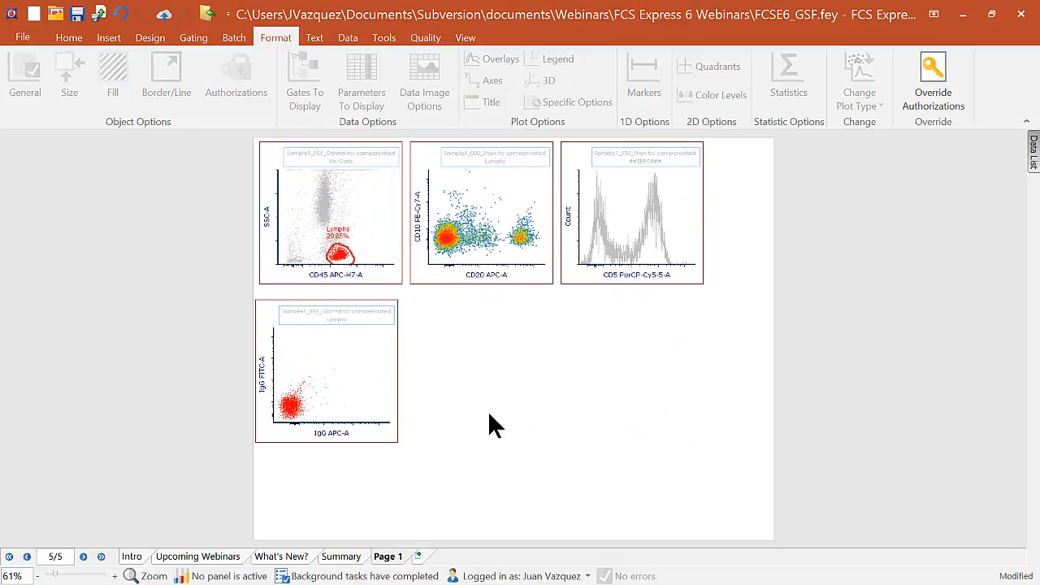
Create a rectangular gate around the high-CD20 cluster on the CD20/CD10 plot and apply it to the CD5 histogram.
left_click(192, 39)
left_click(153, 71)
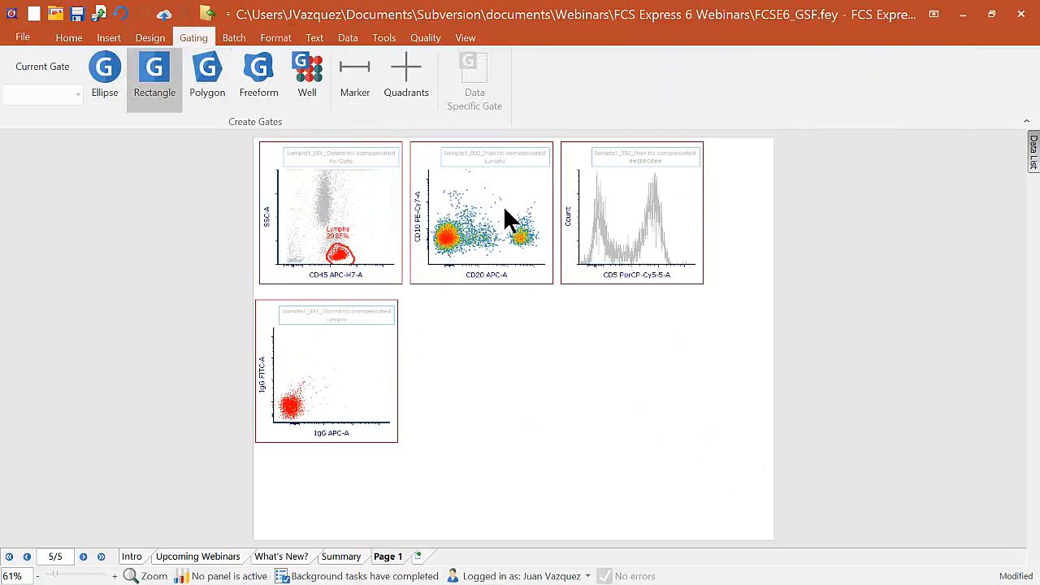
left_click(509, 216)
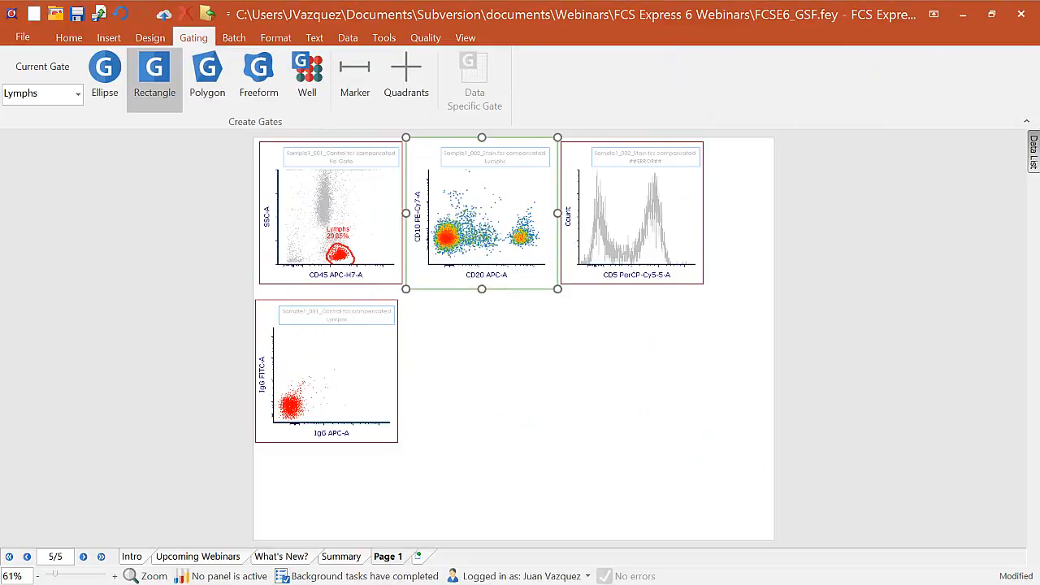
left_click_drag(505, 209, 550, 260)
left_click(688, 380)
left_click(525, 226)
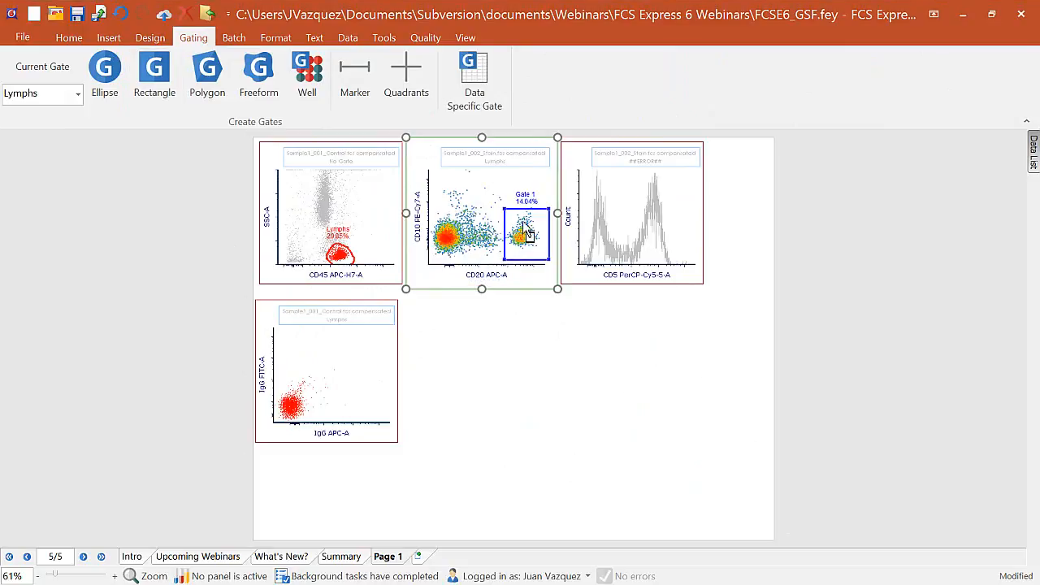
left_click_drag(524, 224, 633, 233)
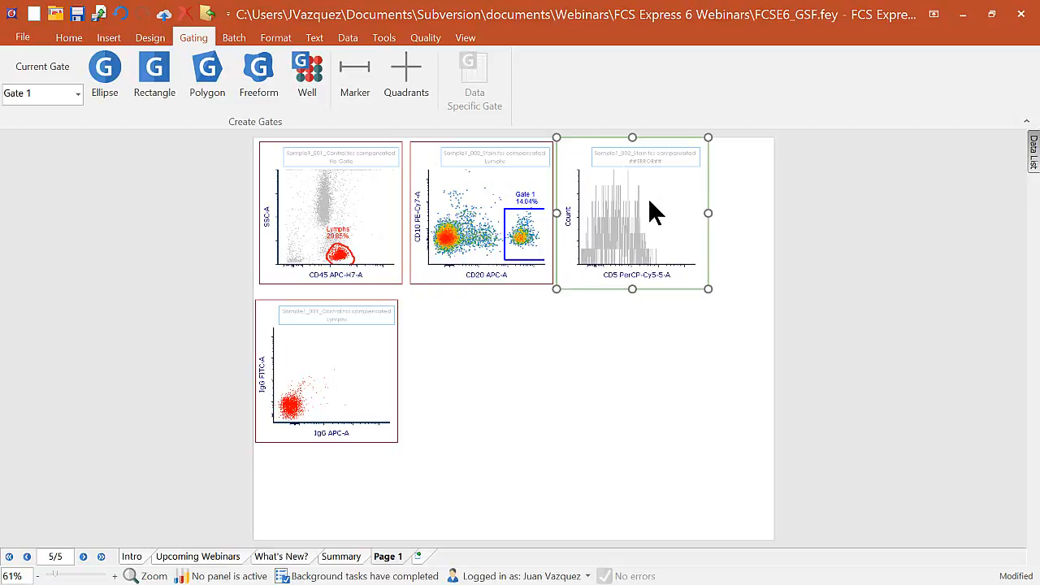
Remove the line break in the CD5 histogram's header title so the file name and gate tokens share one line.
double_click(662, 221)
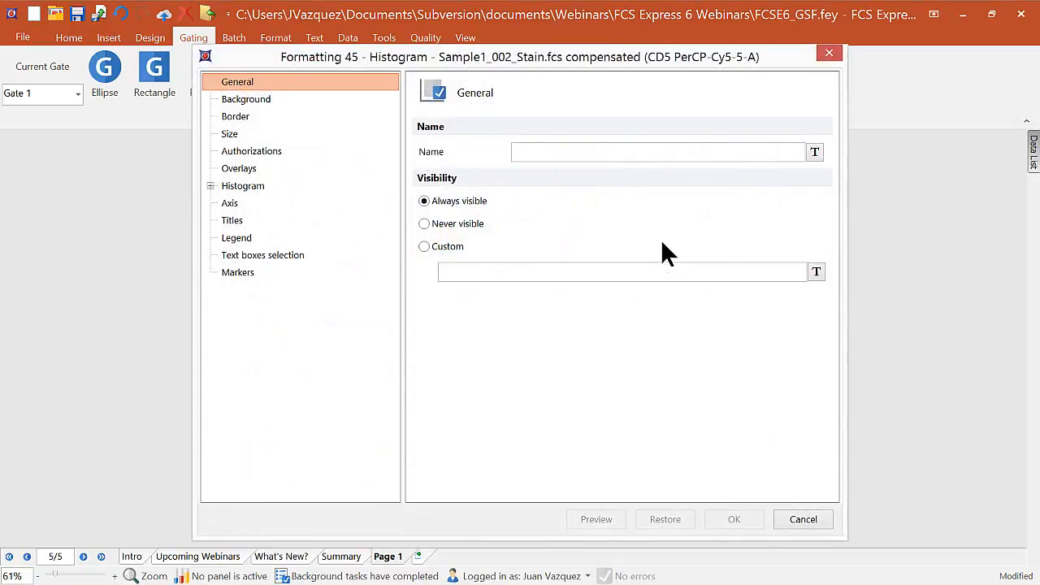
left_click(237, 222)
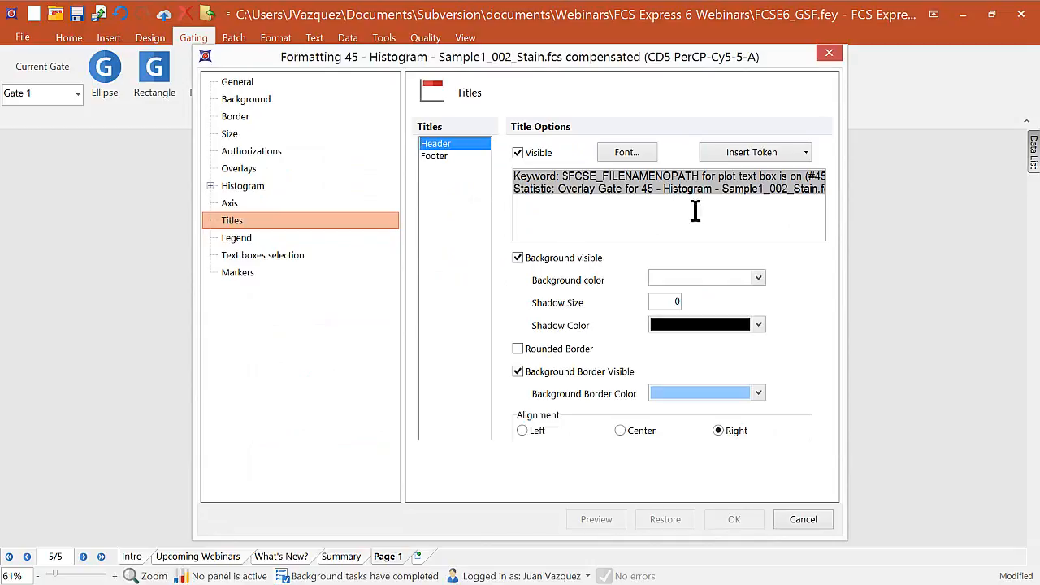
left_click(587, 230)
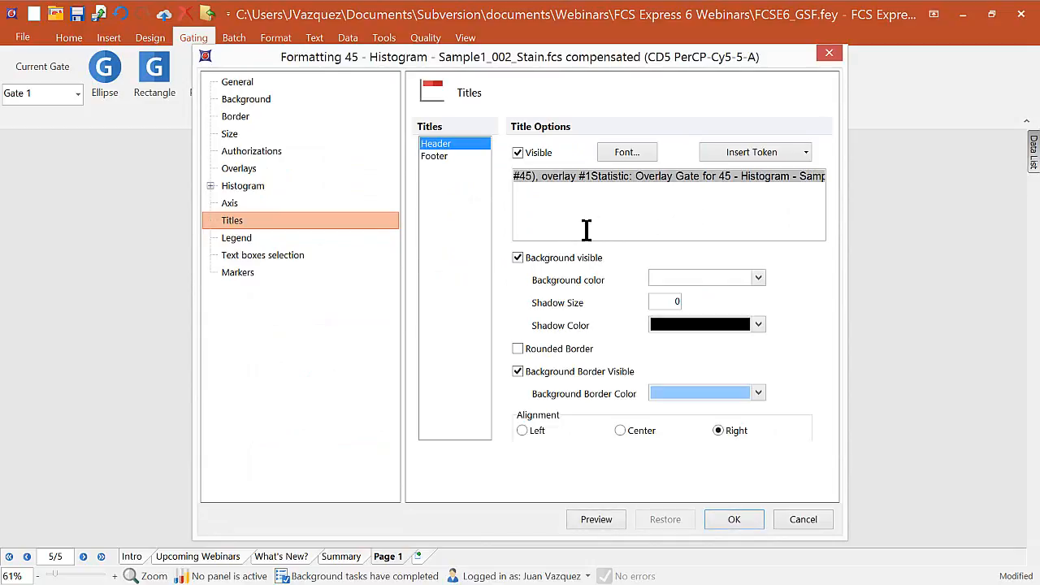
left_click(734, 520)
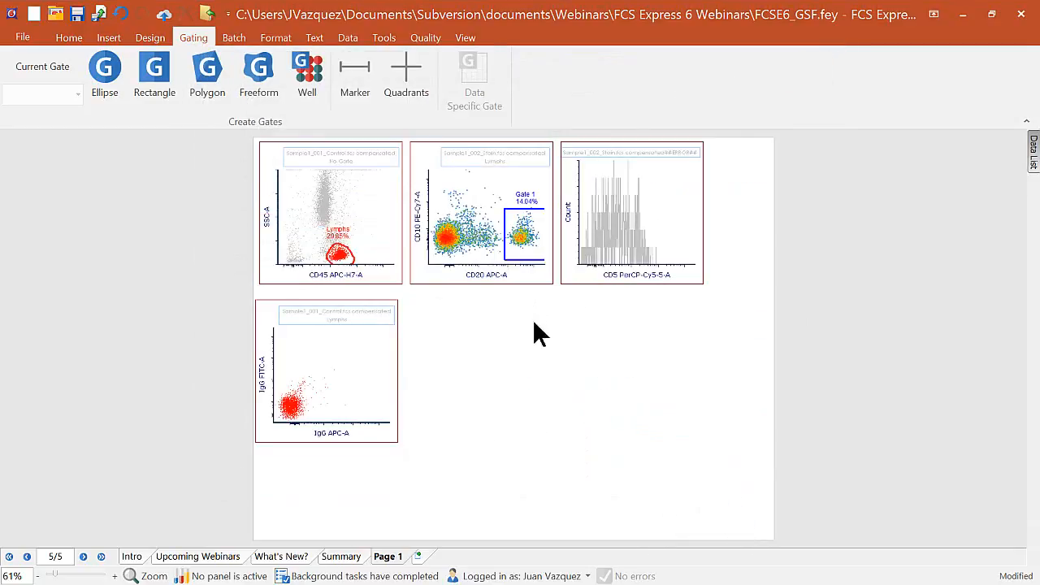
Apply Gate 1 to the IgG plot, shift the gate slightly on the CD20/CD10 plot, and undo these changes.
left_click(522, 236)
left_click_drag(525, 241, 341, 367)
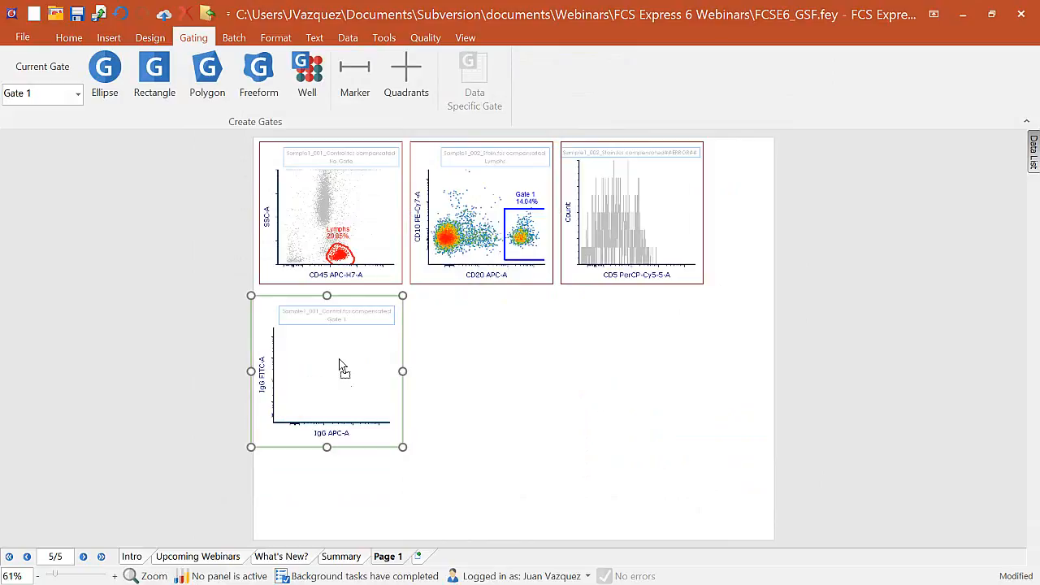
left_click(519, 232)
mouse_move(520, 232)
left_mouse_down()
mouse_move(498, 233)
mouse_move(521, 237)
mouse_move(523, 254)
mouse_move(513, 247)
left_mouse_up()
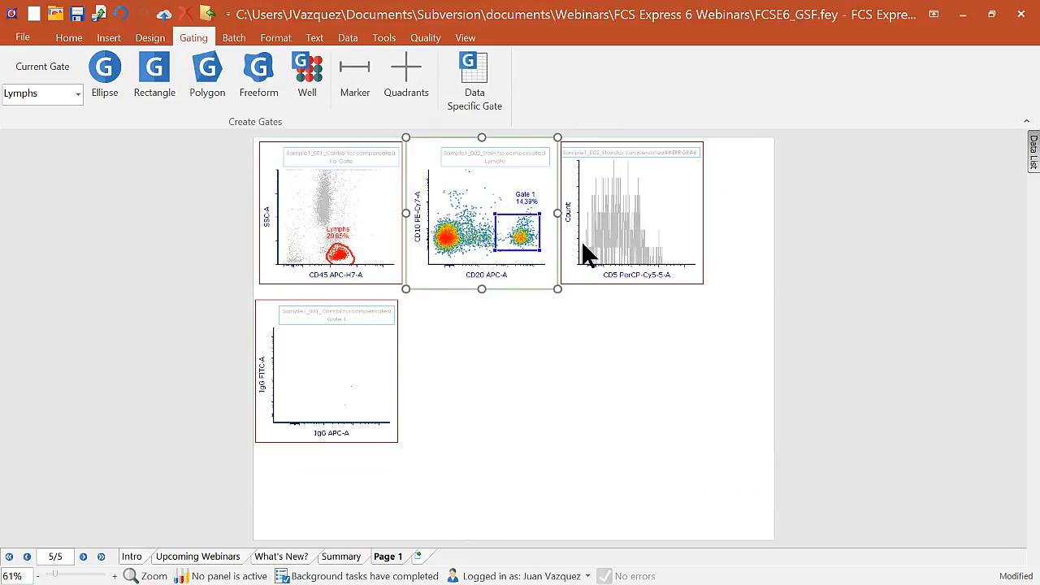
left_click(121, 14)
left_click(467, 346)
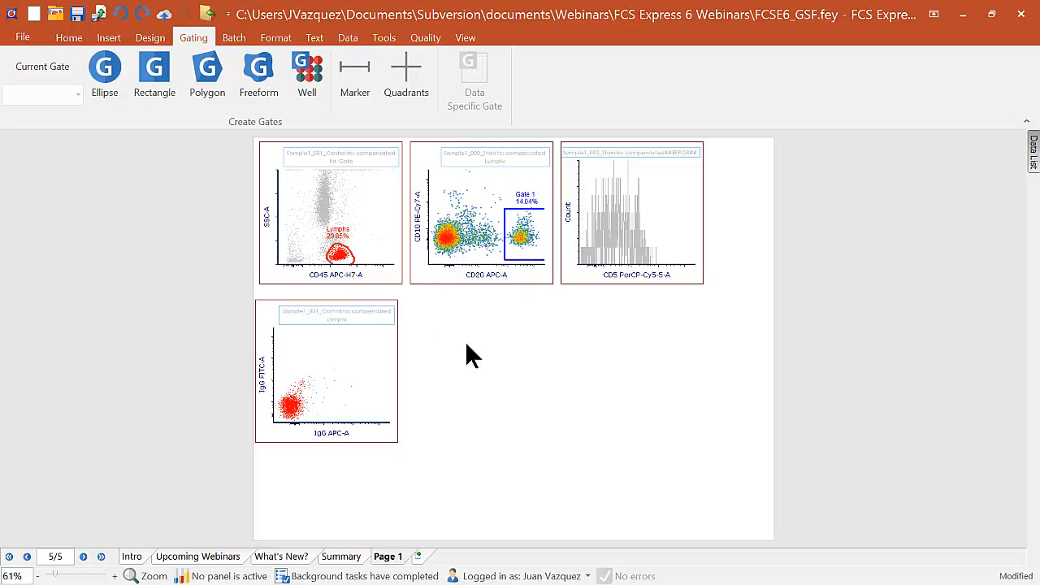
Insert a gate view in the blank area beside the page, shrink it and expand the Lymphs entry.
left_click(517, 242)
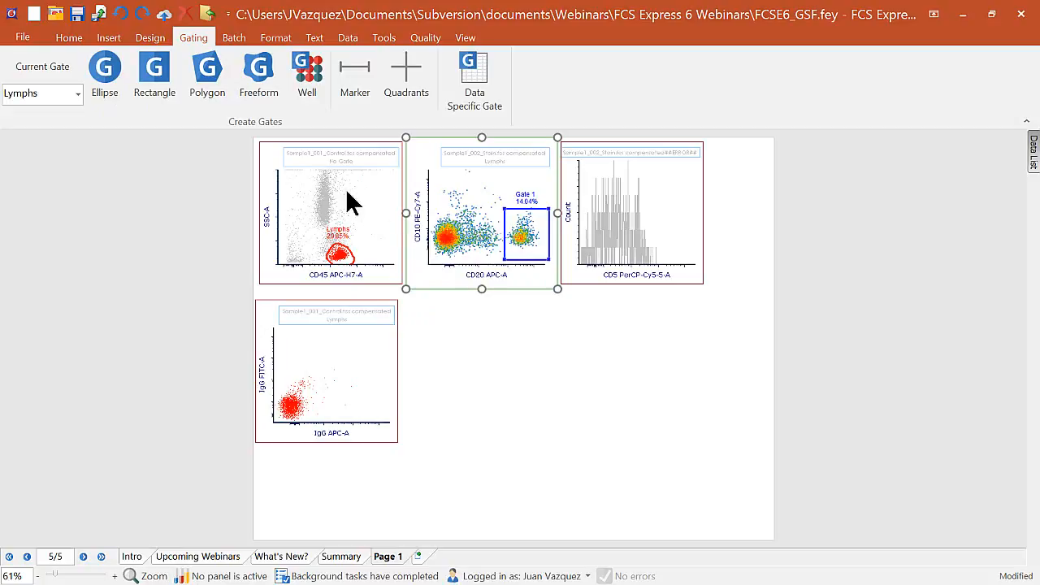
left_click(107, 39)
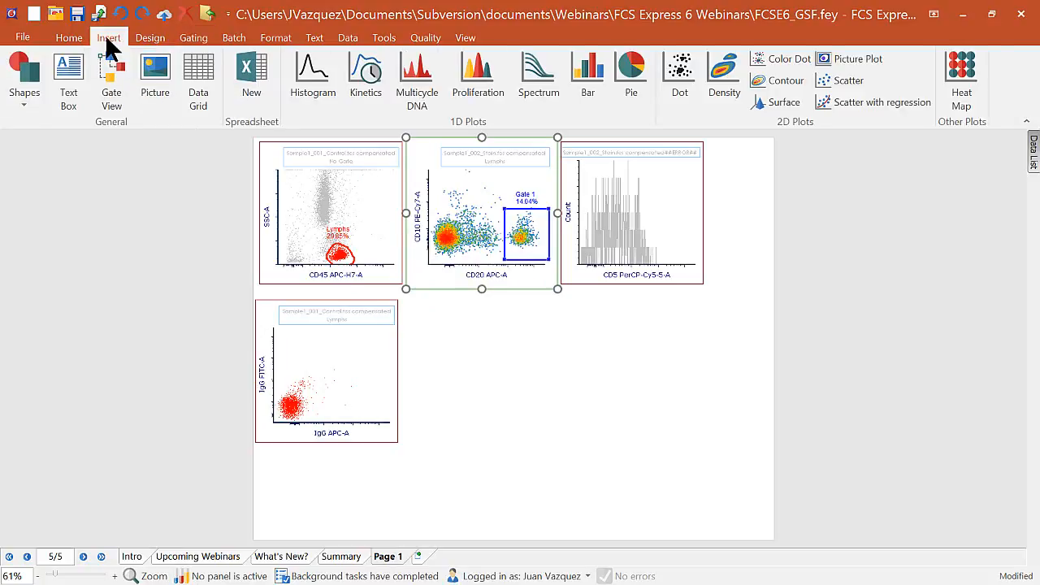
left_click(111, 103)
left_click(47, 169)
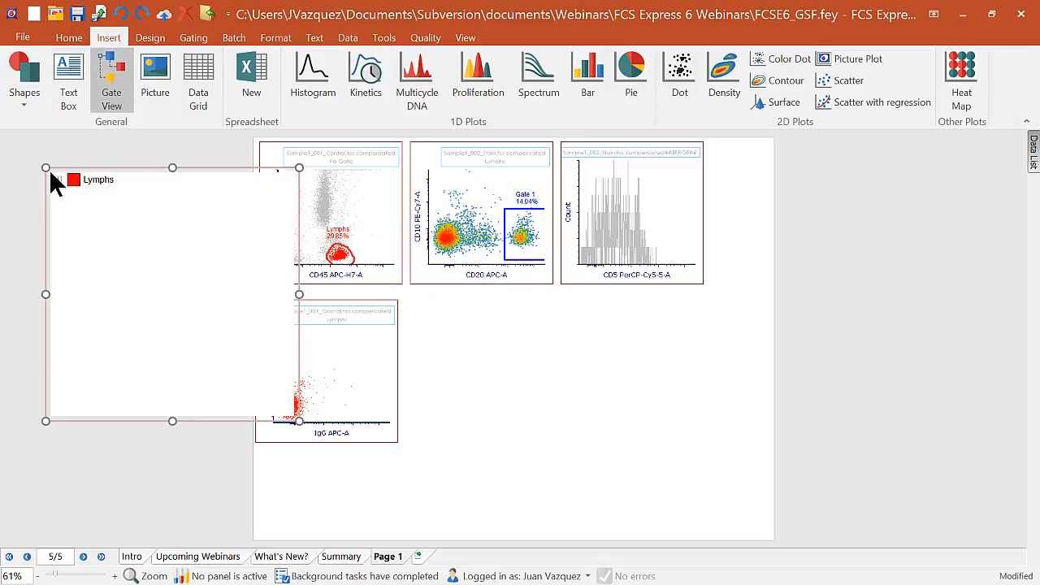
left_click_drag(300, 421, 201, 293)
left_click(58, 180)
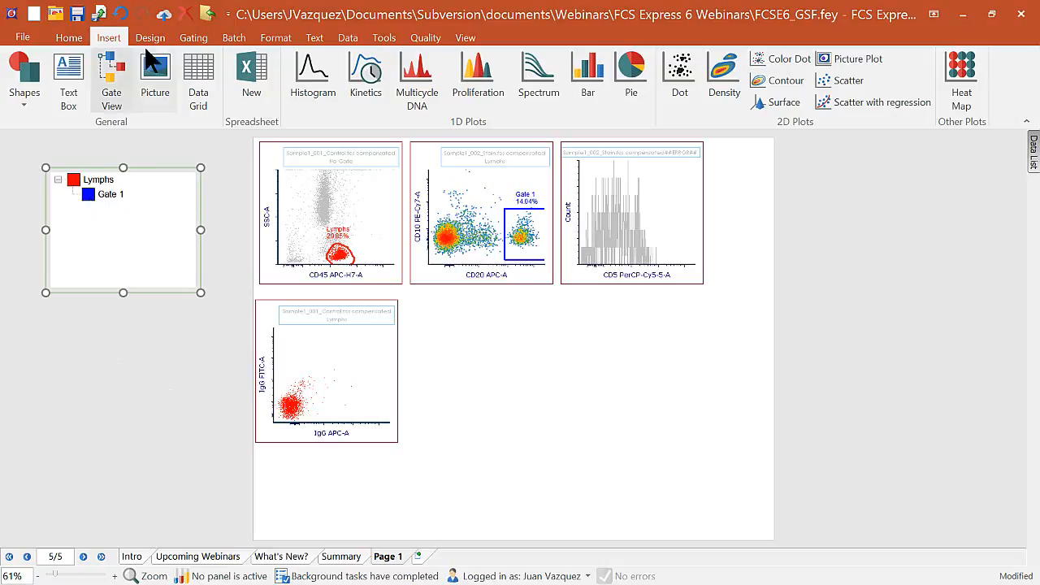
Create an elliptical gate around the high-SSC cluster on the CD45 dot plot and nest it under Lymphs in the gate view.
left_click(196, 38)
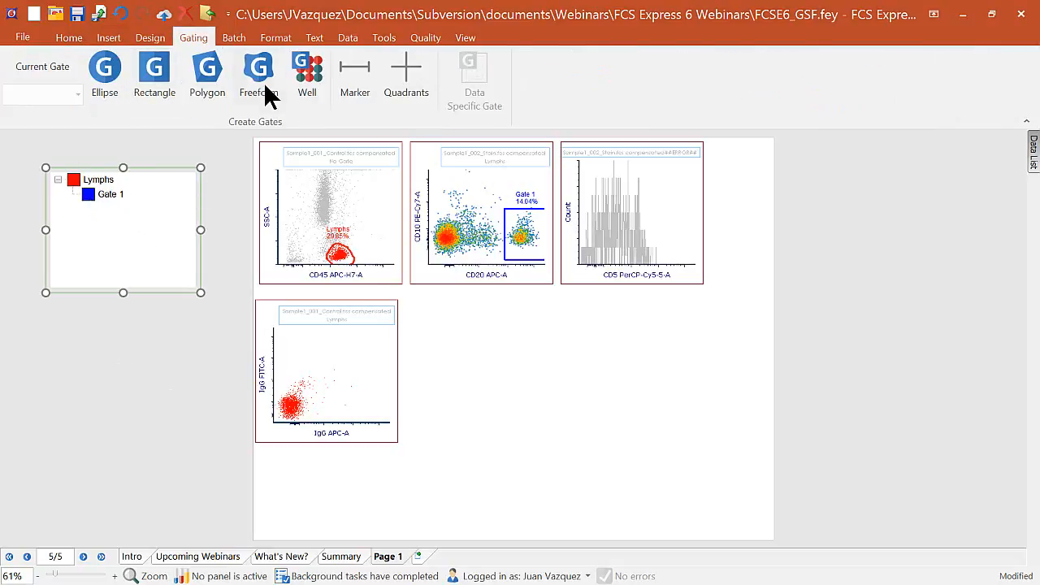
left_click(104, 72)
left_click(316, 167)
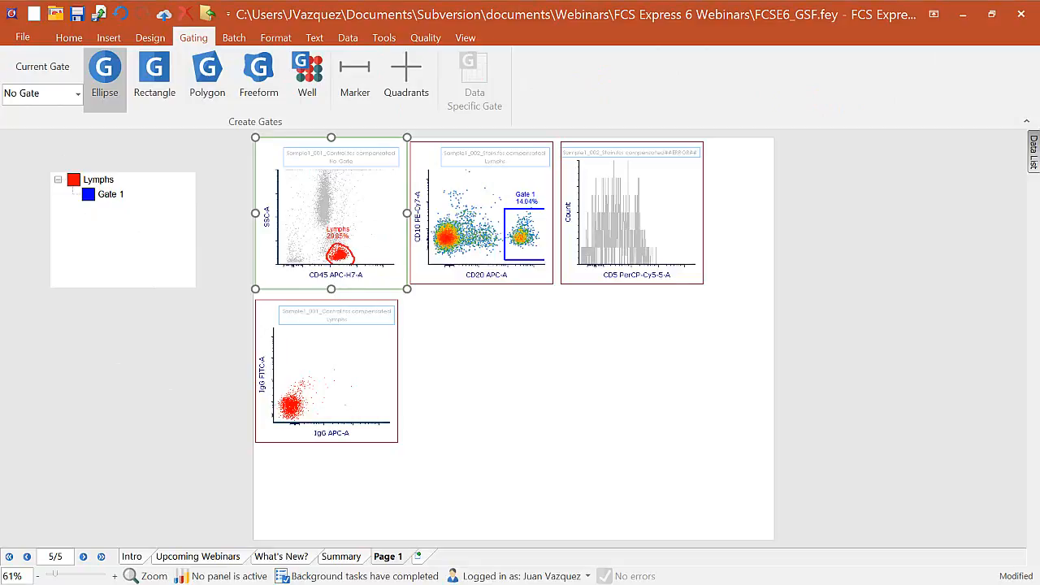
left_click_drag(313, 161, 337, 241)
left_click(71, 209)
left_click_drag(74, 207, 91, 179)
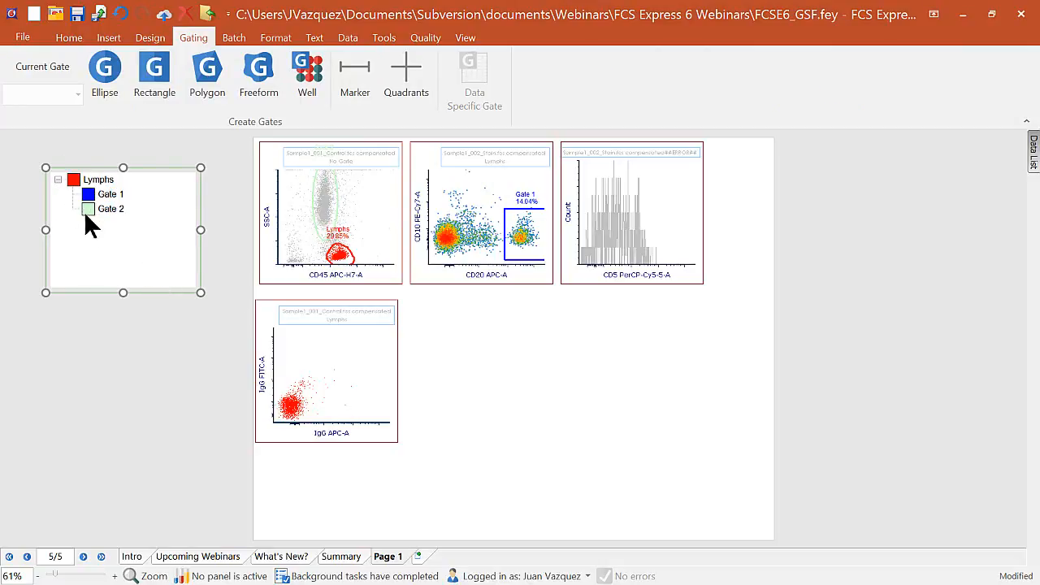
Apply Gate 2 from the gate view to the IgG plot and undo the latest gate changes.
left_click_drag(86, 209, 321, 376)
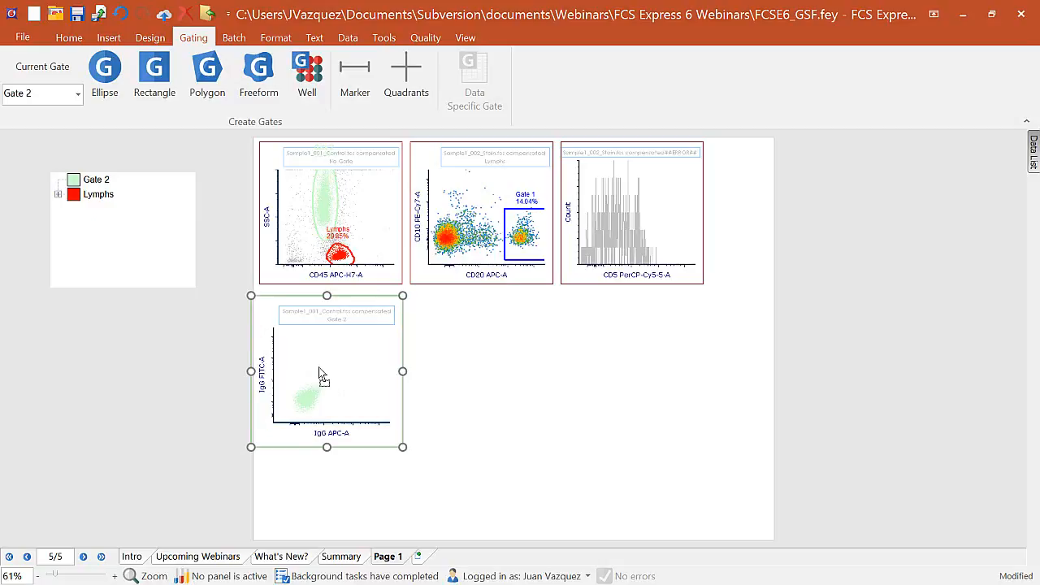
left_click(182, 364)
left_click(121, 13)
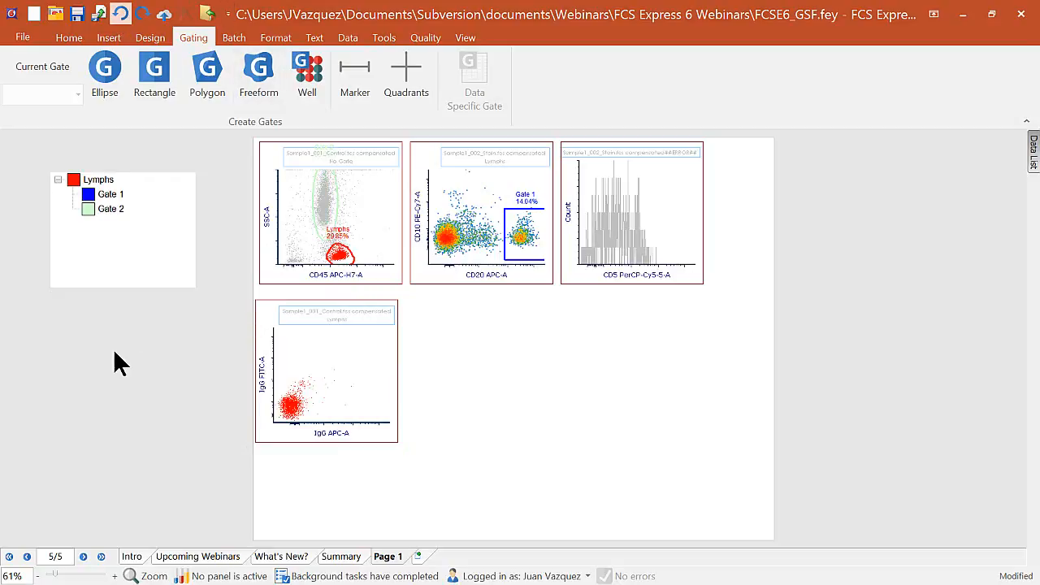
Undo the nesting of Gate 2 under Lymphs and view the properties of Gate 2.
left_click(121, 14)
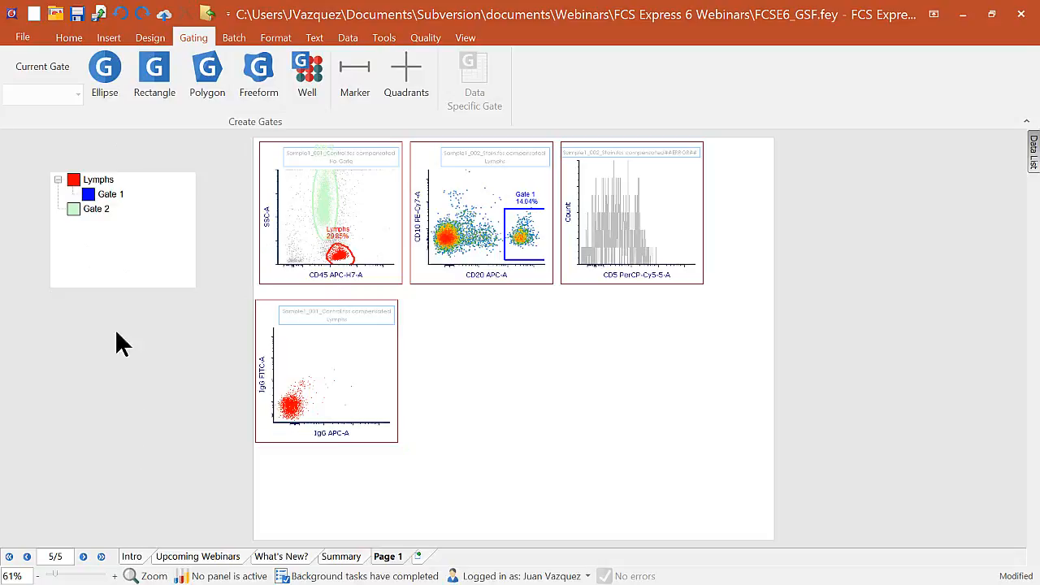
right_click(93, 210)
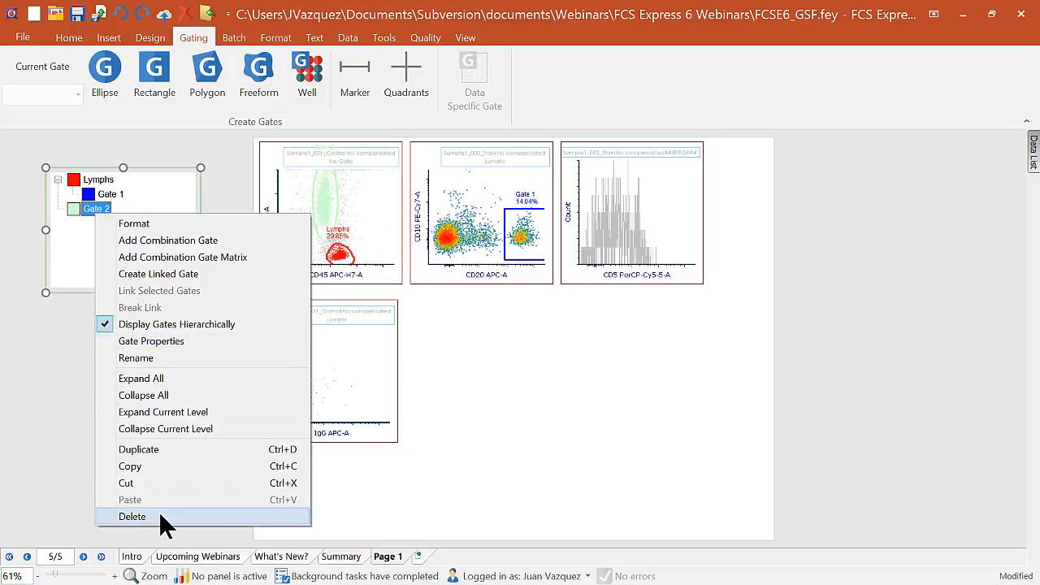
left_click(150, 341)
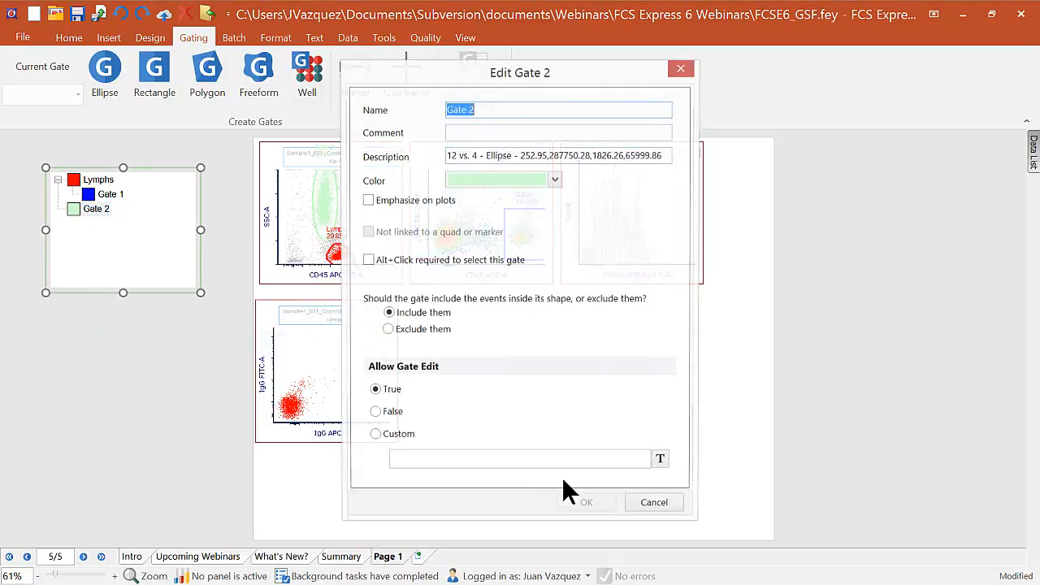
left_click(664, 499)
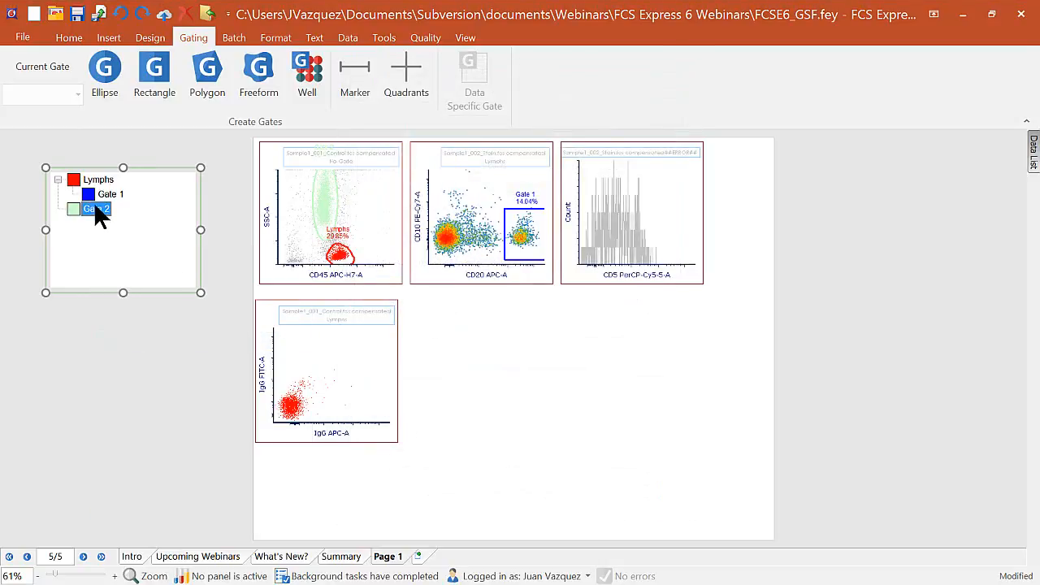
Try to rename Gate 2 as Grans in its gate properties.
double_click(95, 208)
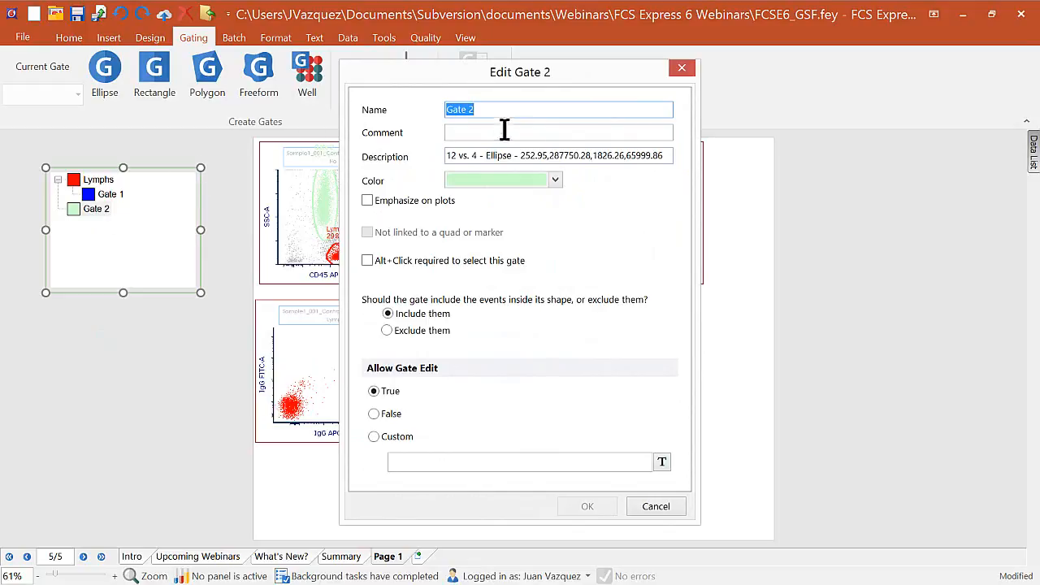
type("Gran")
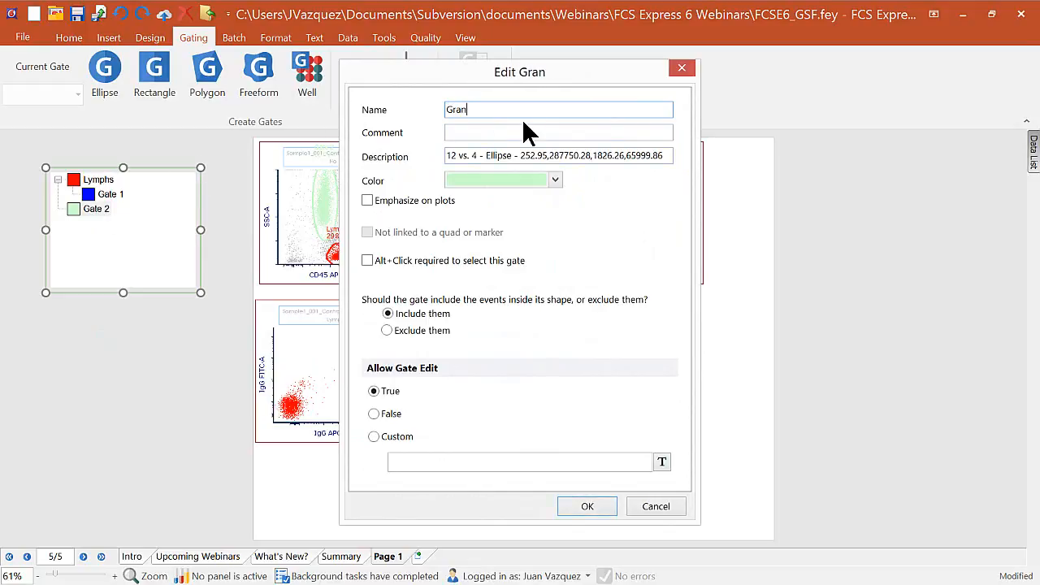
type("s")
left_click(650, 502)
left_click(252, 439)
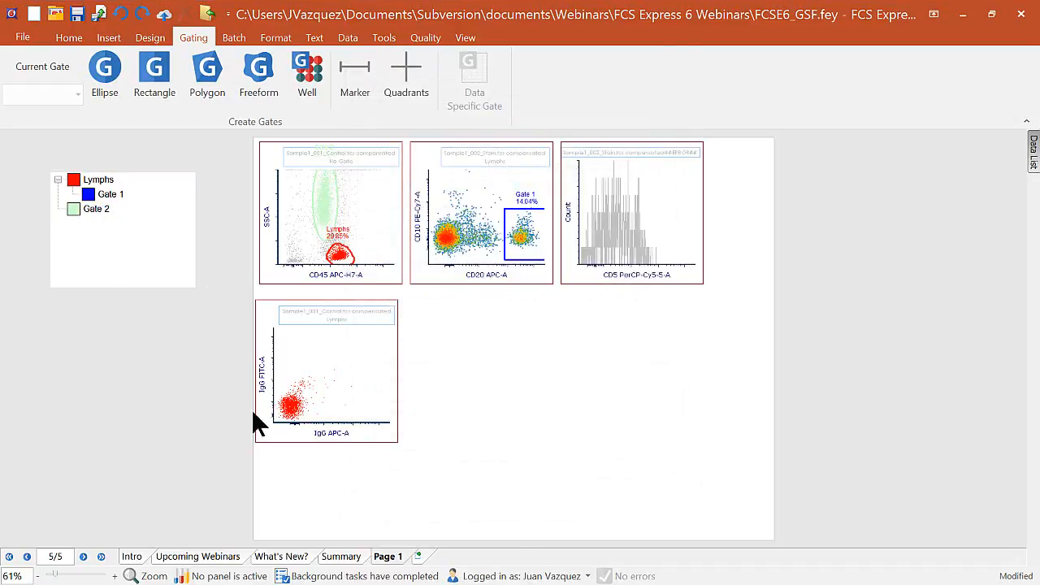
Examine the CD45 plot's formatting options for Select and Edit authorizations and for visibility, leaving everything unchanged.
left_click(370, 203)
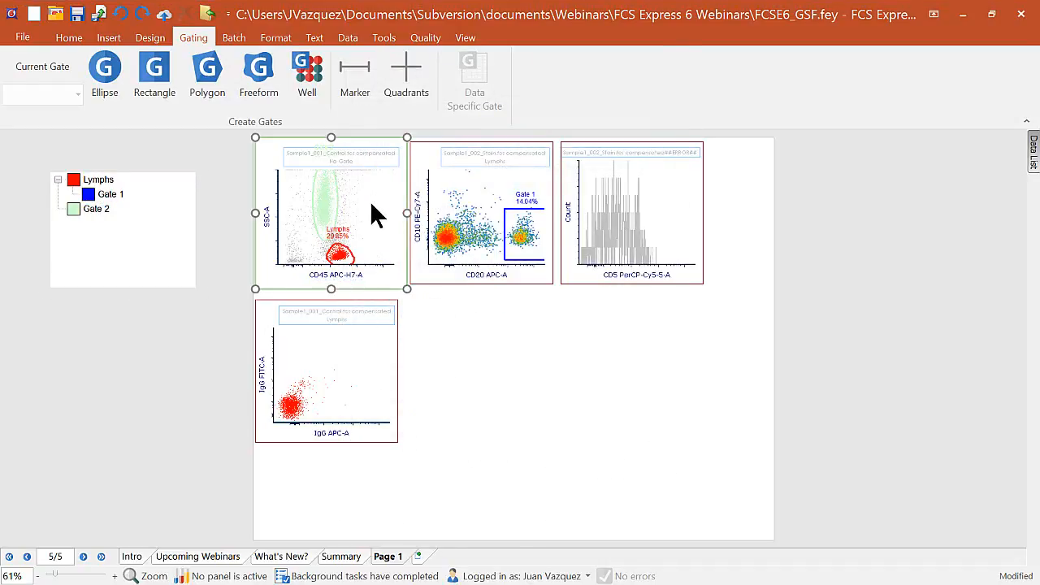
right_click(370, 203)
left_click(430, 62)
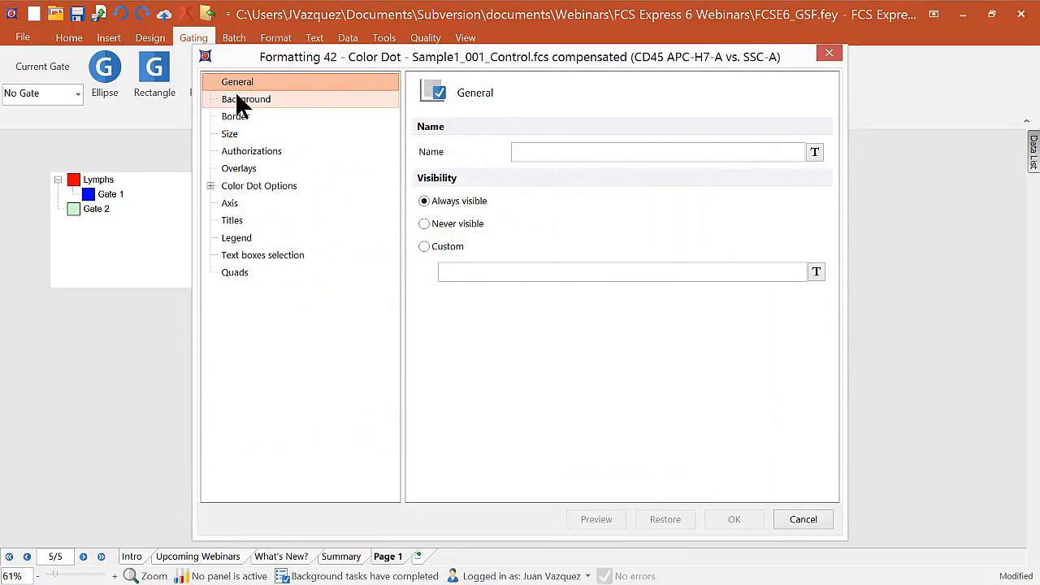
left_click(252, 152)
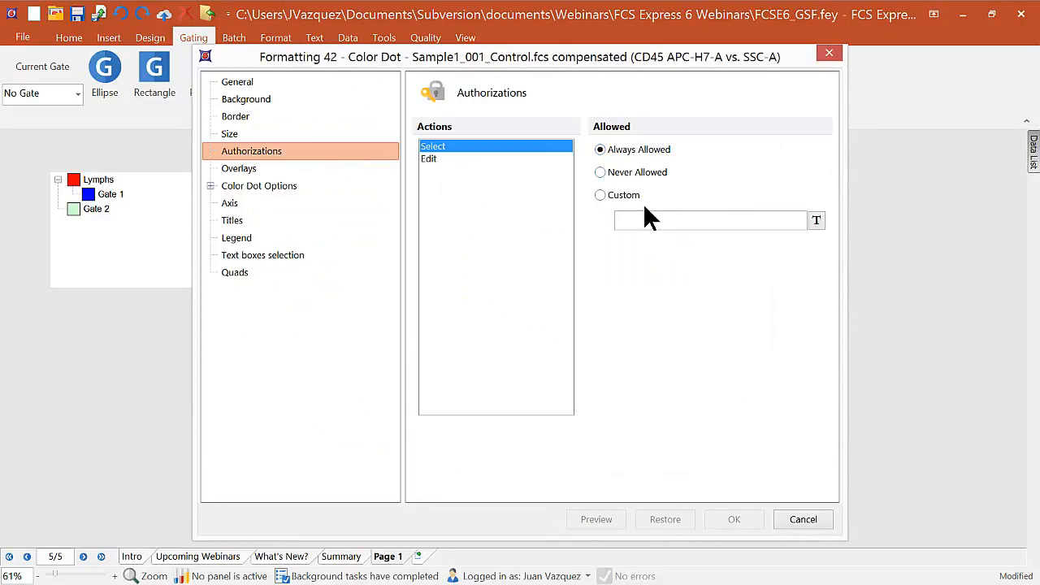
left_click(428, 159)
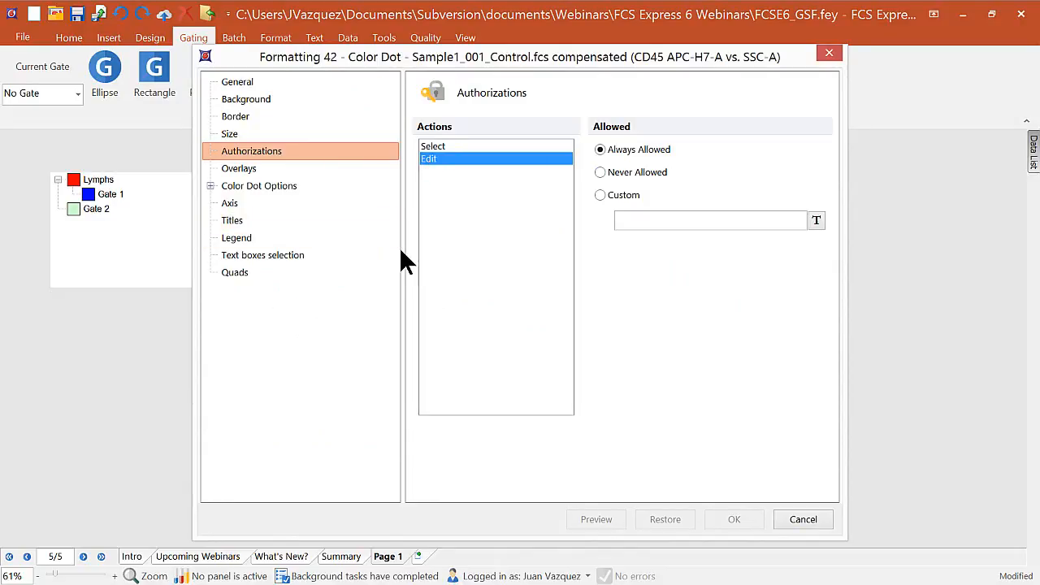
left_click(257, 81)
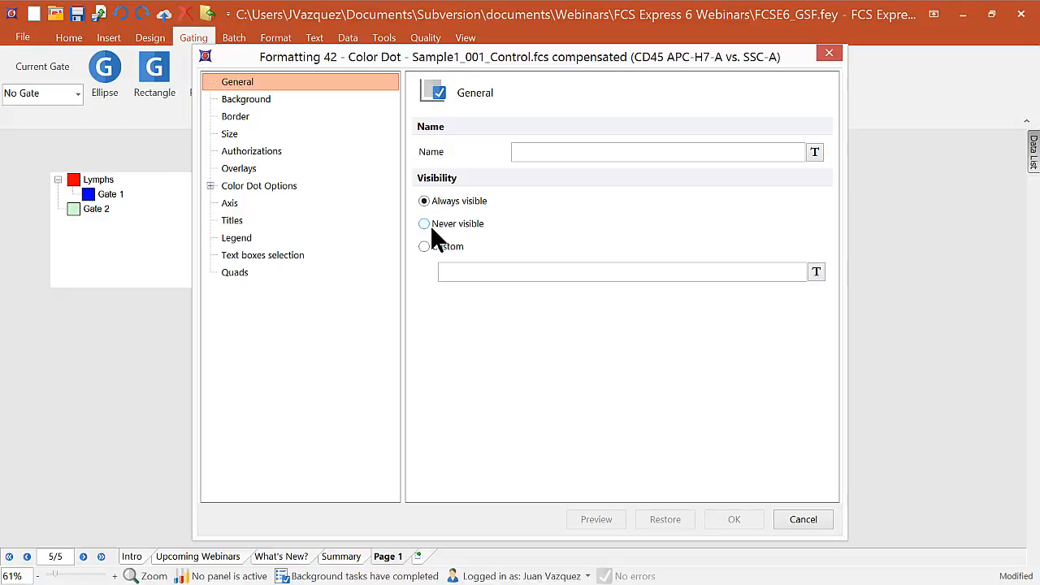
left_click(804, 520)
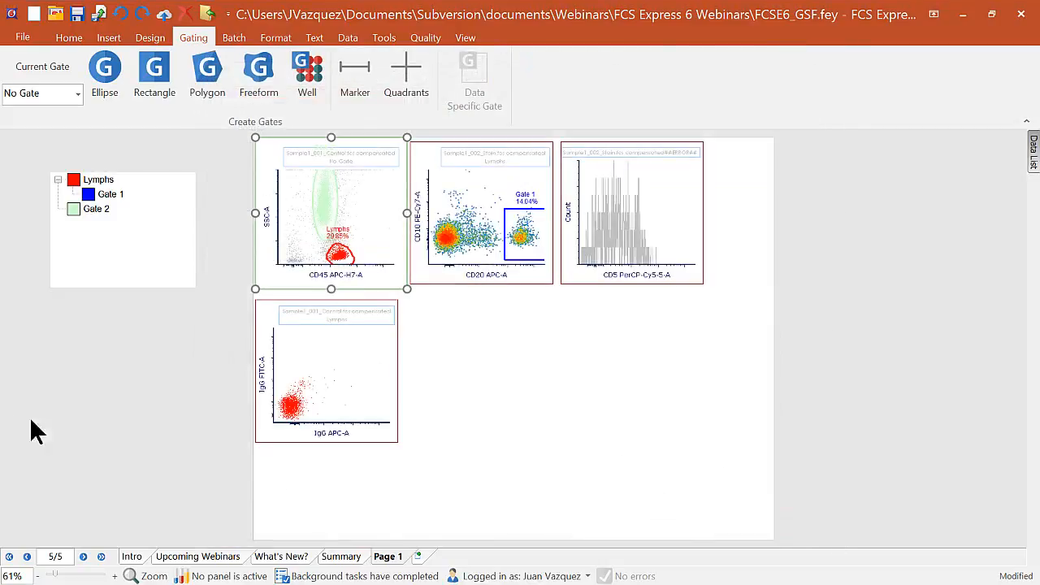
left_click(99, 336)
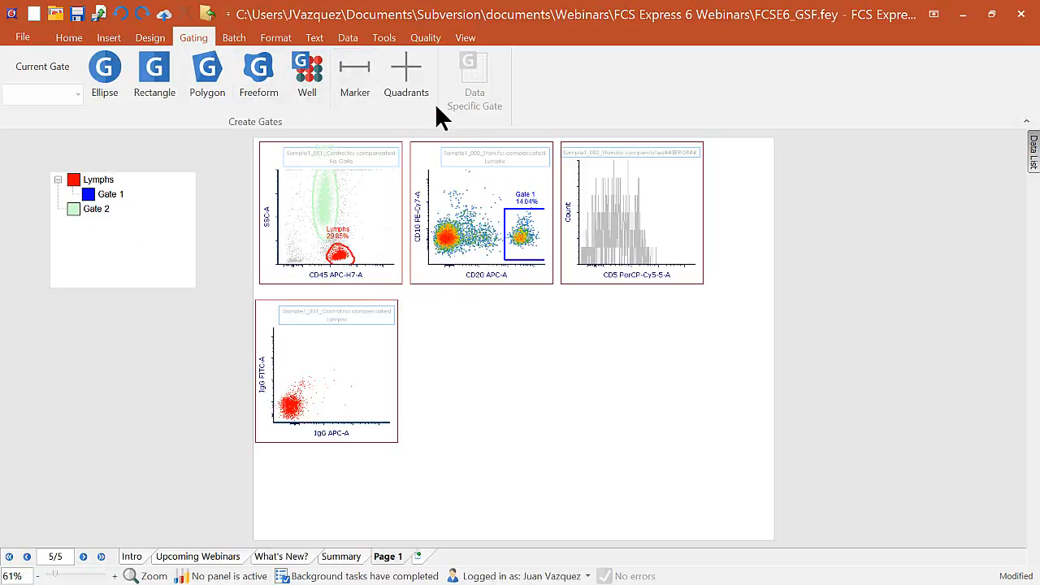
left_click(353, 85)
left_click(340, 255)
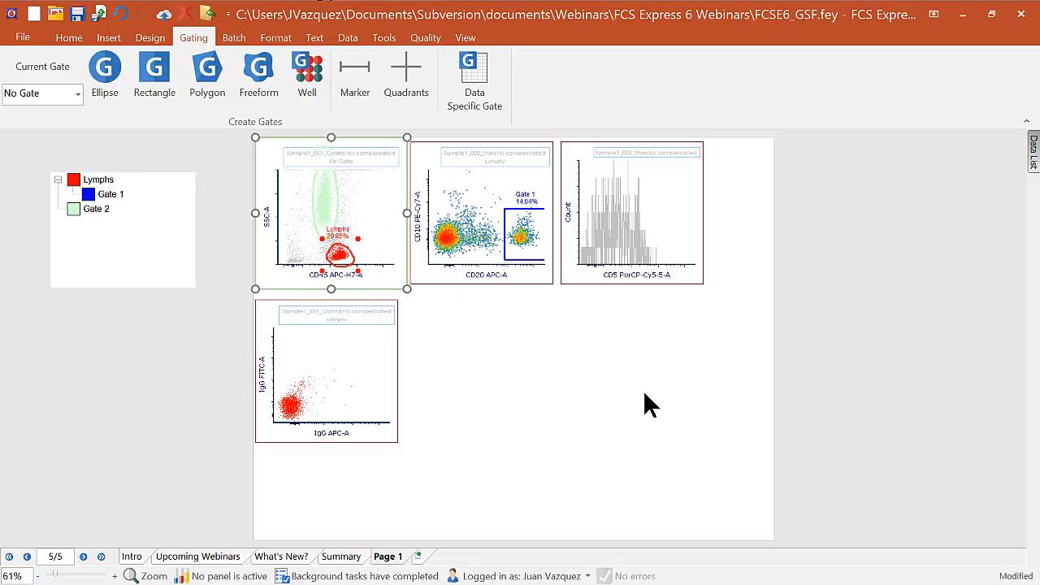
Add quadrants to the IgG plot and shift their center slightly closer to the main cluster.
left_click(376, 378)
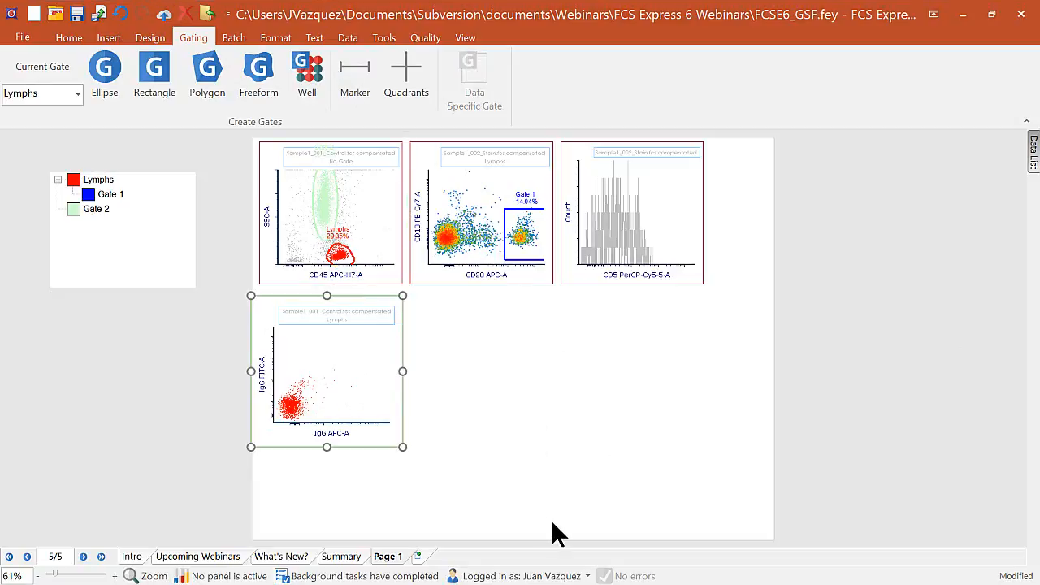
left_click(406, 70)
left_click(317, 378)
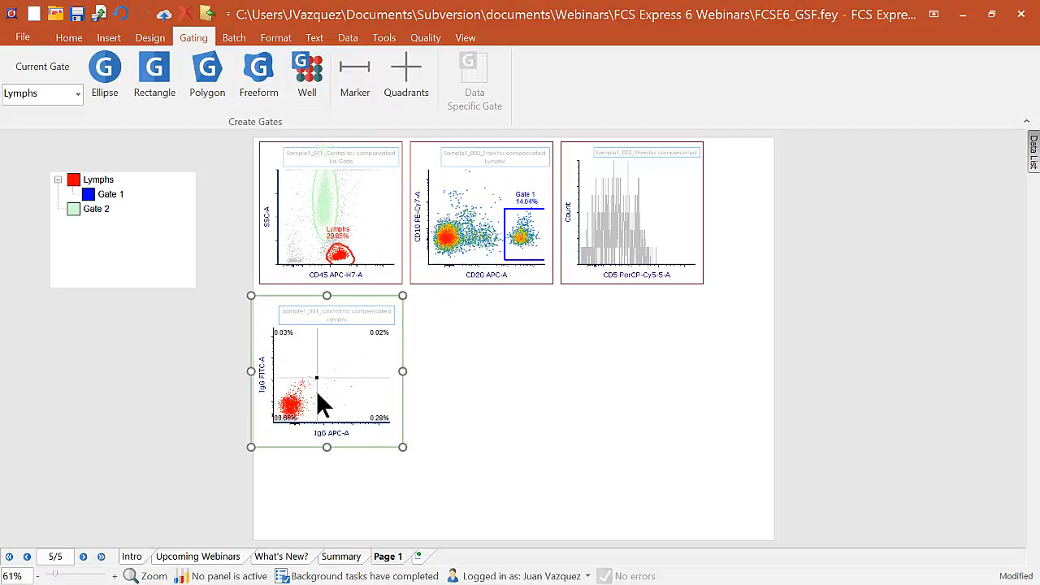
mouse_move(317, 378)
left_mouse_down()
mouse_move(343, 380)
mouse_move(330, 363)
mouse_move(293, 388)
mouse_move(341, 371)
mouse_move(328, 398)
mouse_move(308, 383)
left_mouse_up()
right_click(345, 366)
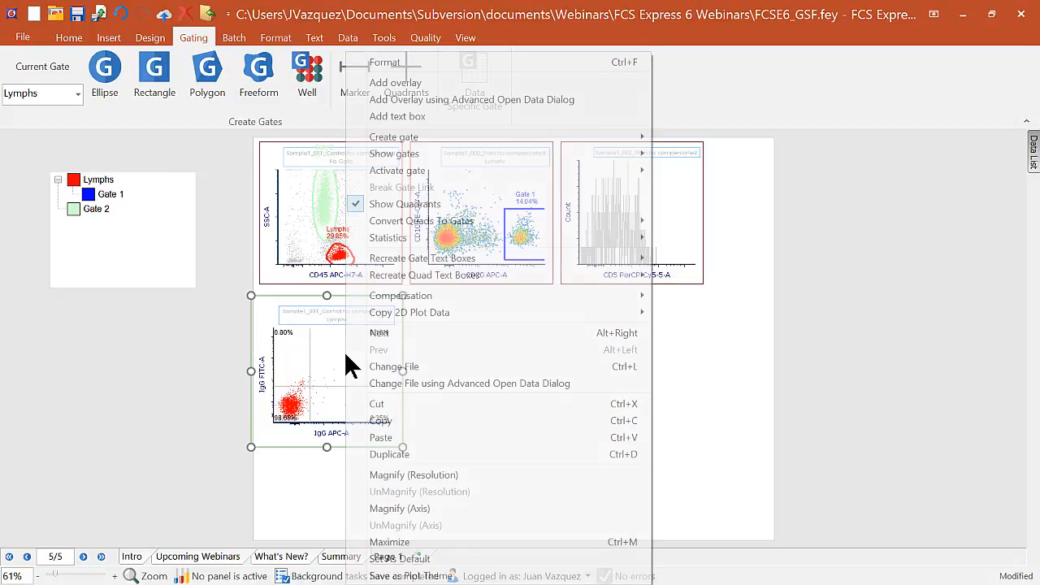
left_click(324, 365)
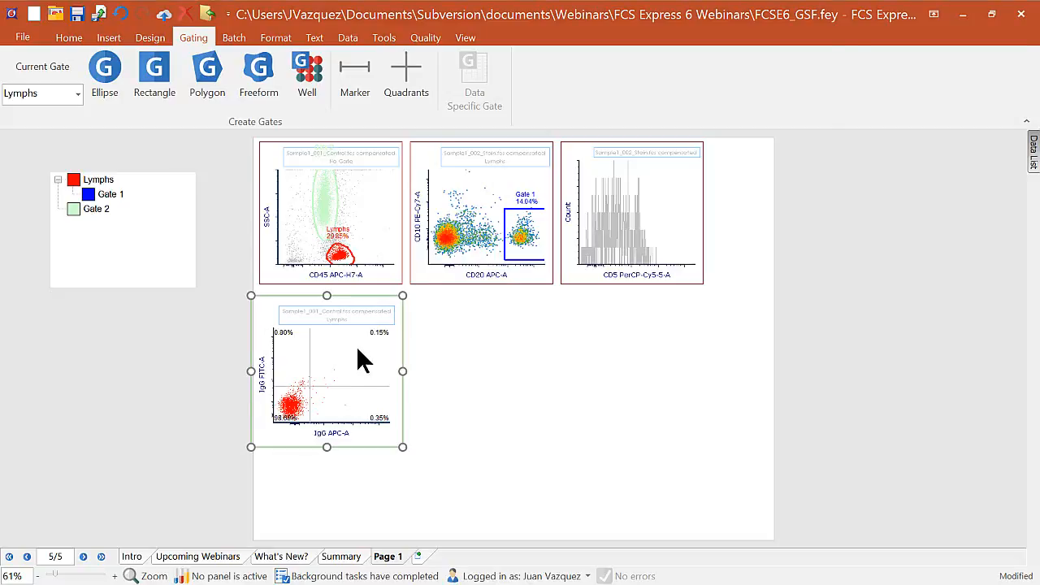
Set the IgG plot's quadrant type to Floating.
double_click(358, 349)
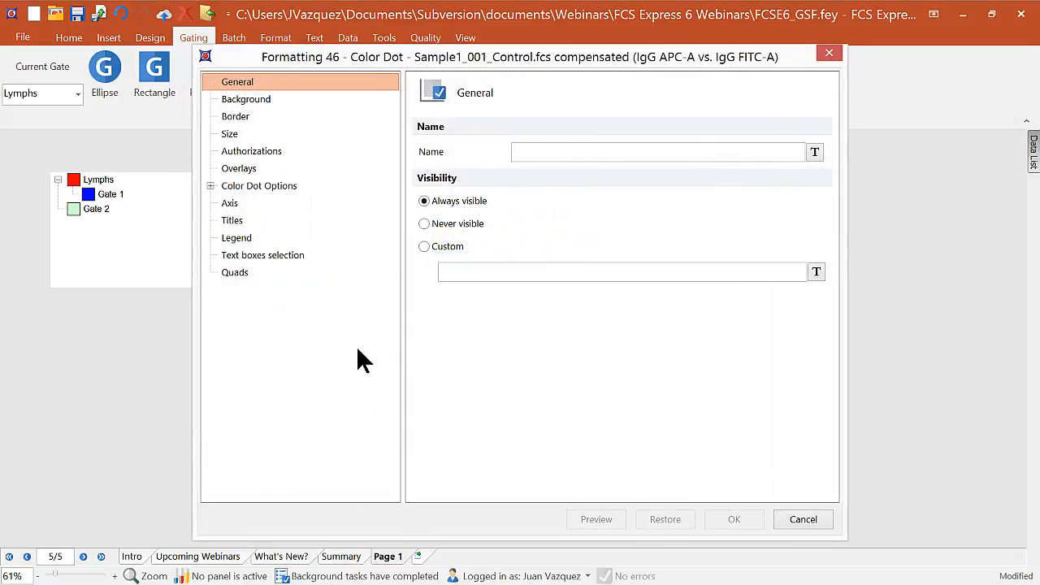
left_click(249, 272)
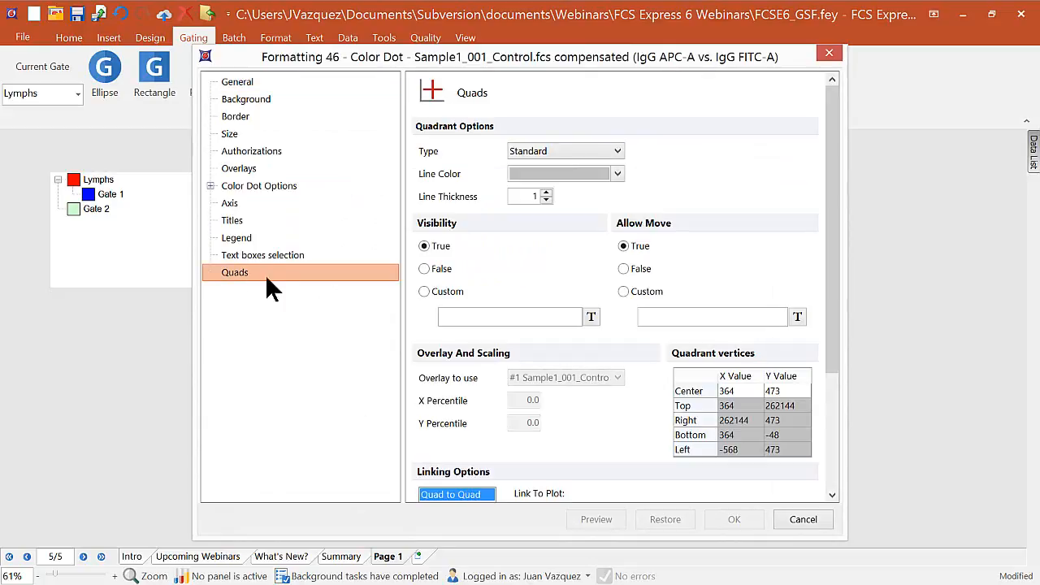
left_click(617, 150)
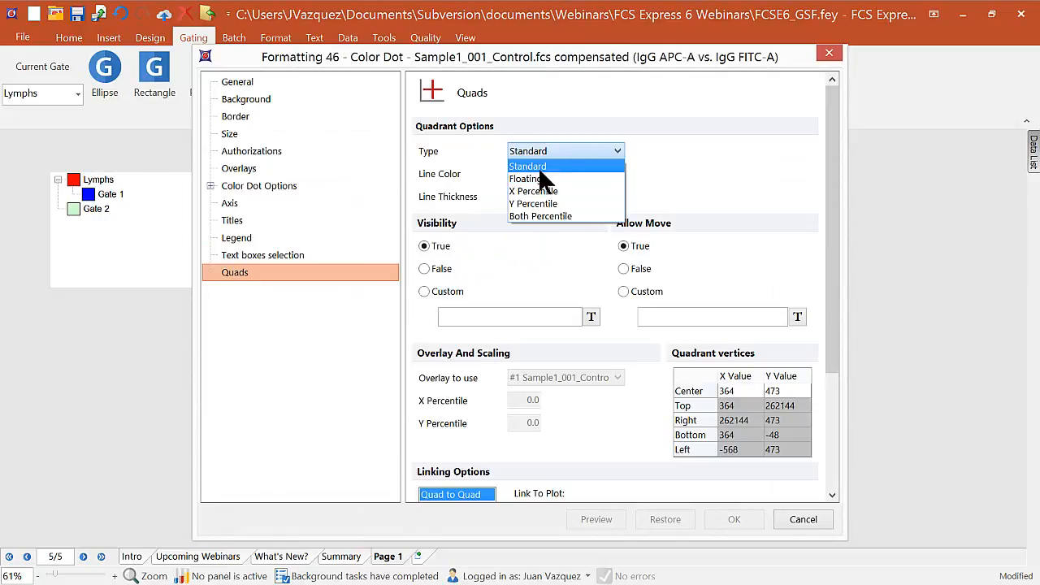
left_click(572, 177)
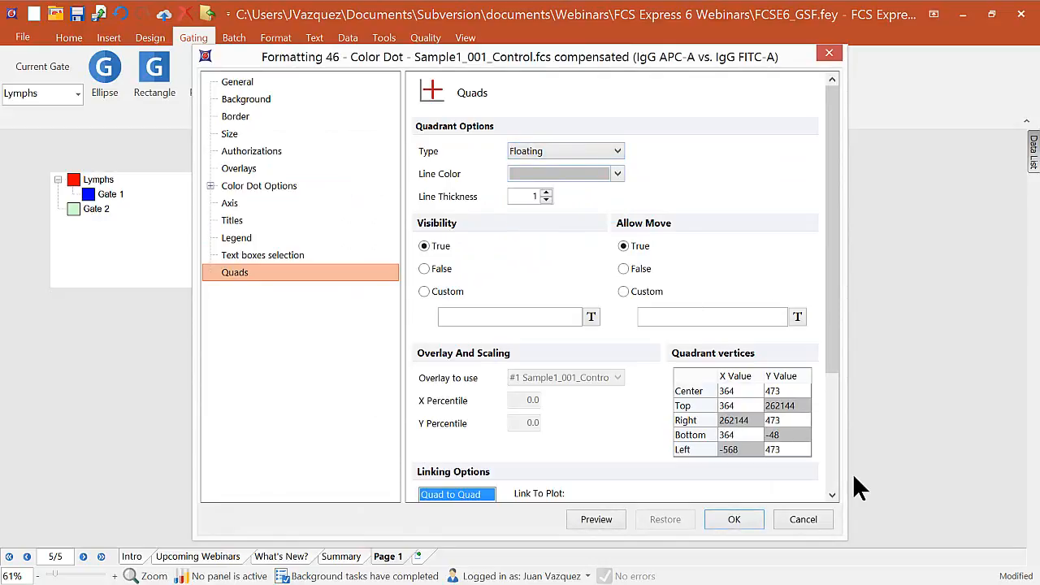
left_click(740, 520)
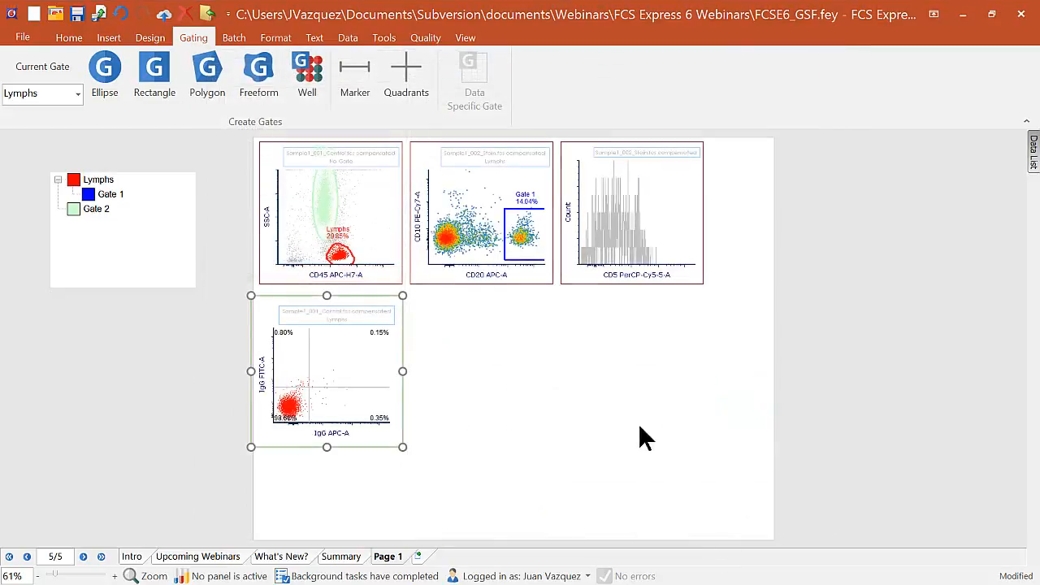
Move the floating quadrants' center up and right on the IgG plot, and reposition their left, top and right line ends.
left_click(308, 386)
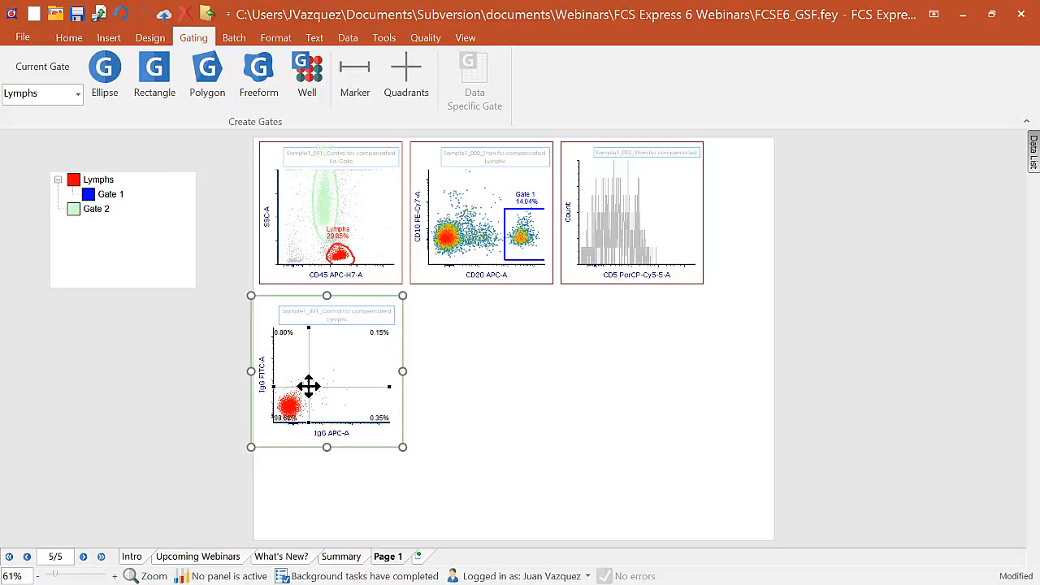
left_click_drag(308, 387, 344, 363)
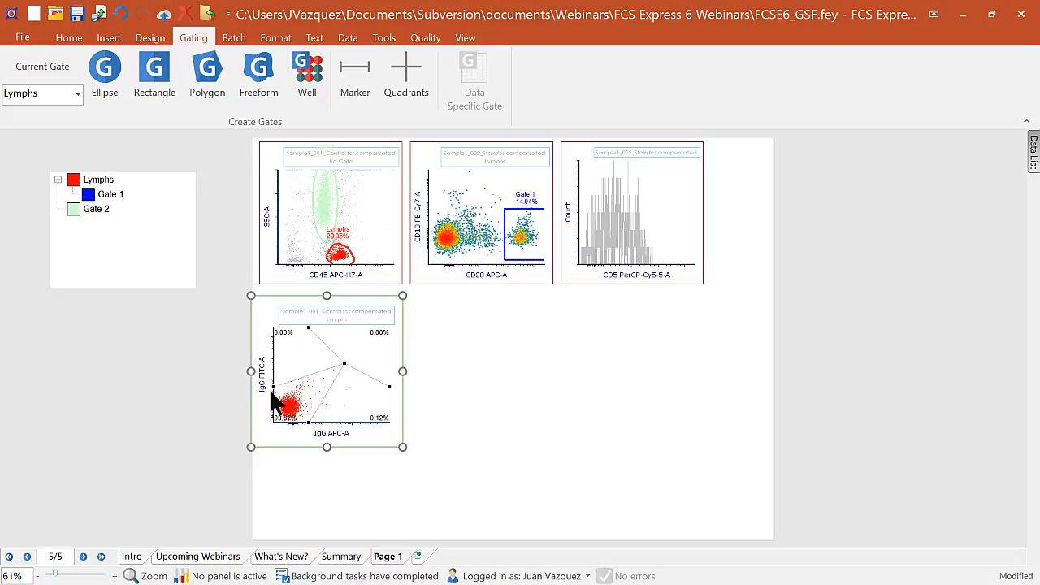
left_click_drag(271, 389, 265, 352)
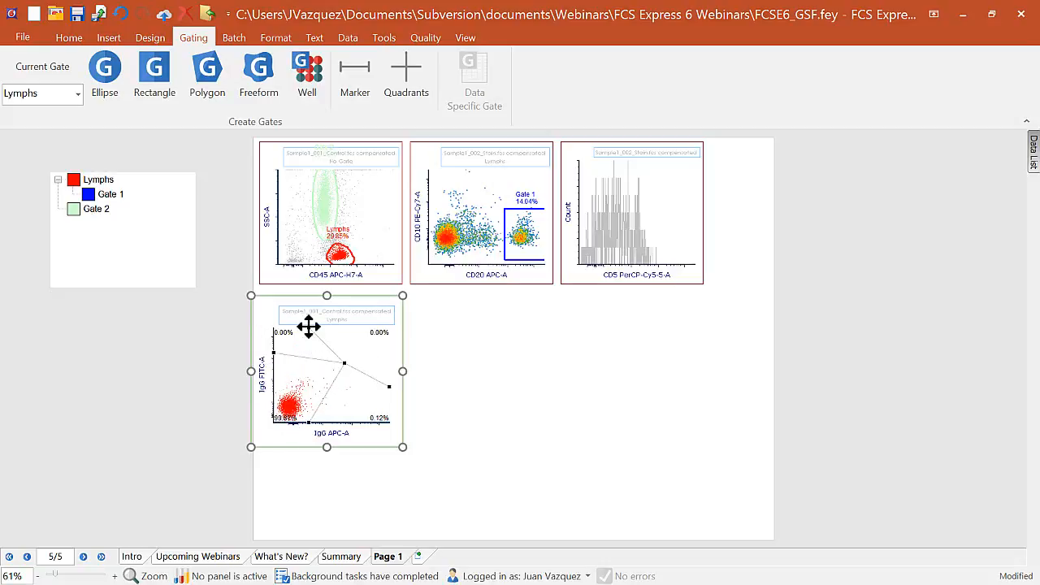
left_click_drag(315, 326, 368, 330)
left_click_drag(389, 386, 389, 329)
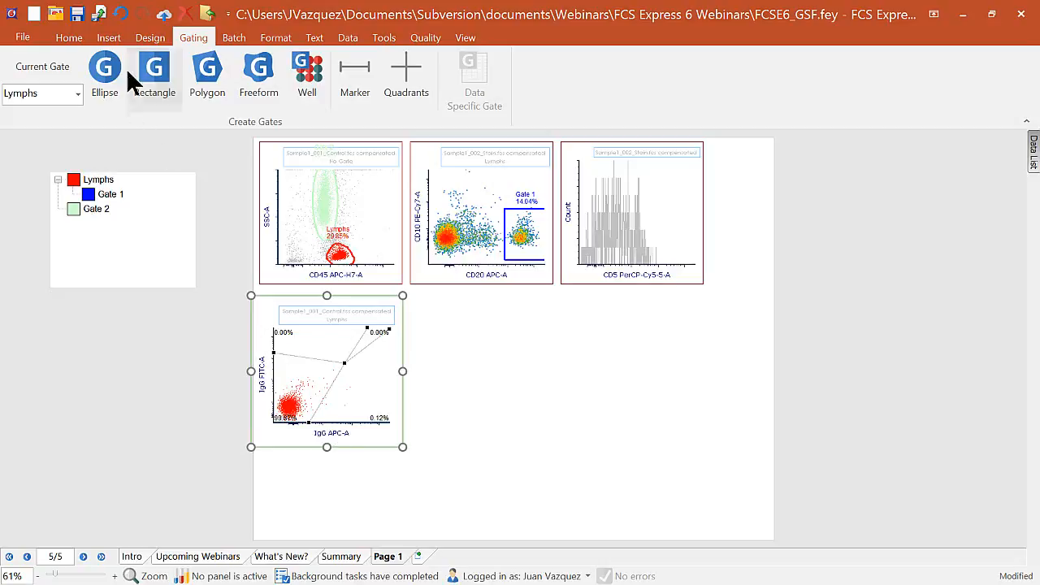
Undo the repositioning of the floating quadrant lines on the IgG plot.
left_click(121, 14)
left_click(121, 14)
left_click(123, 16)
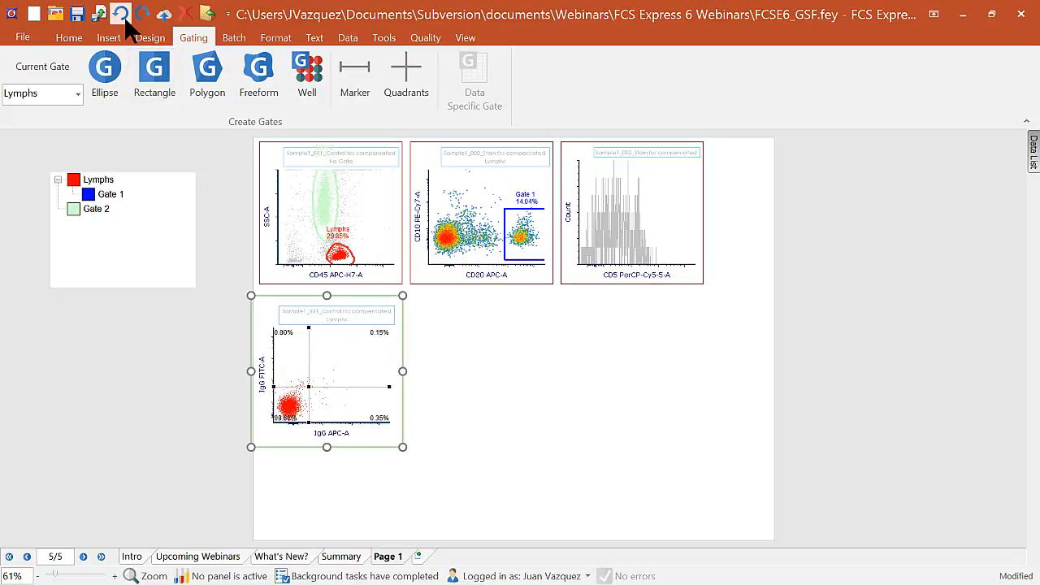
left_click(628, 405)
Review the quadrant types and linking options in the IgG plot's quadrant formatting without changing them.
left_click(336, 375)
double_click(331, 366)
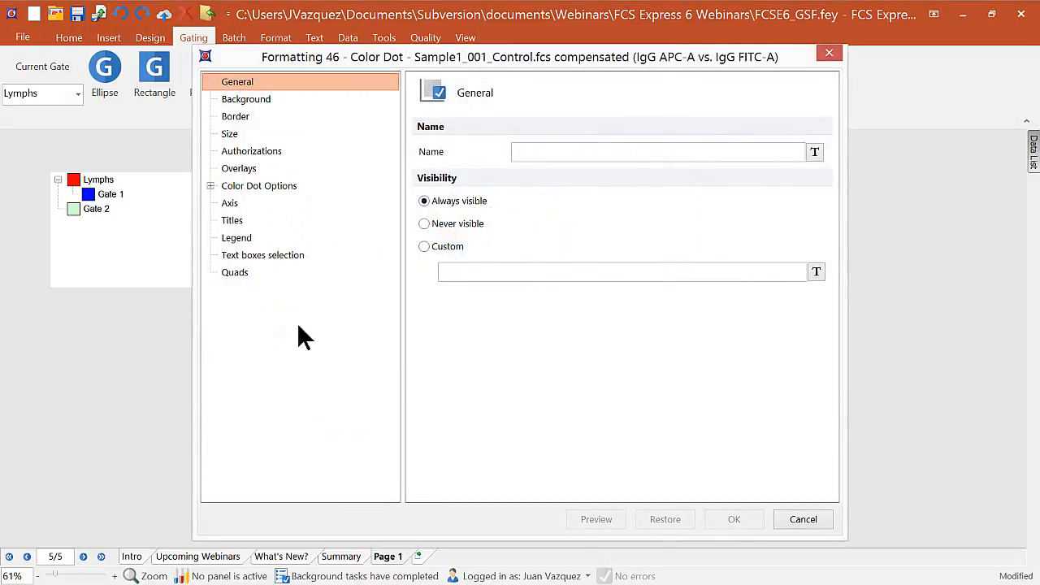
left_click(233, 274)
left_click(617, 151)
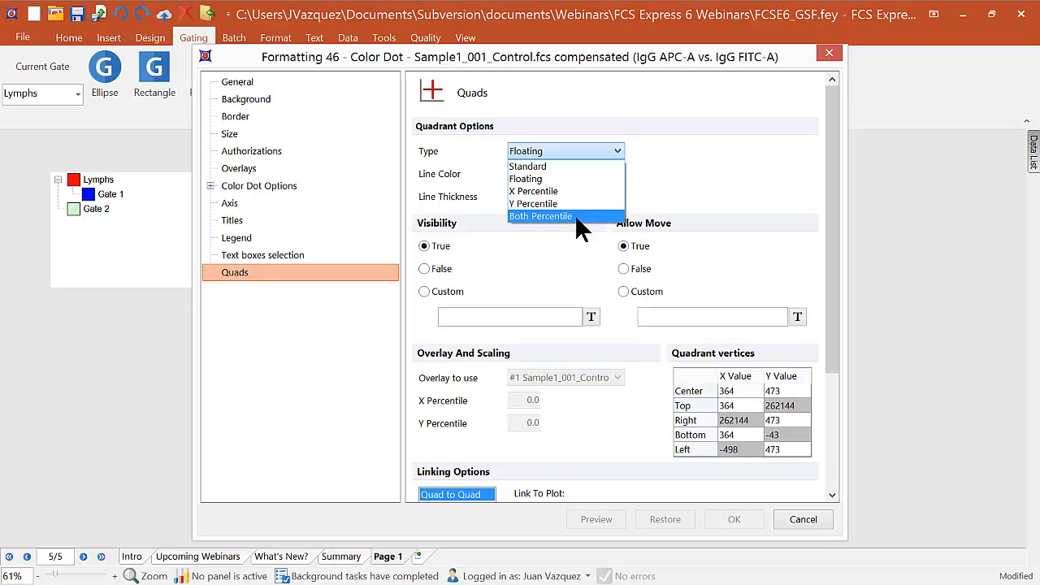
left_click(730, 153)
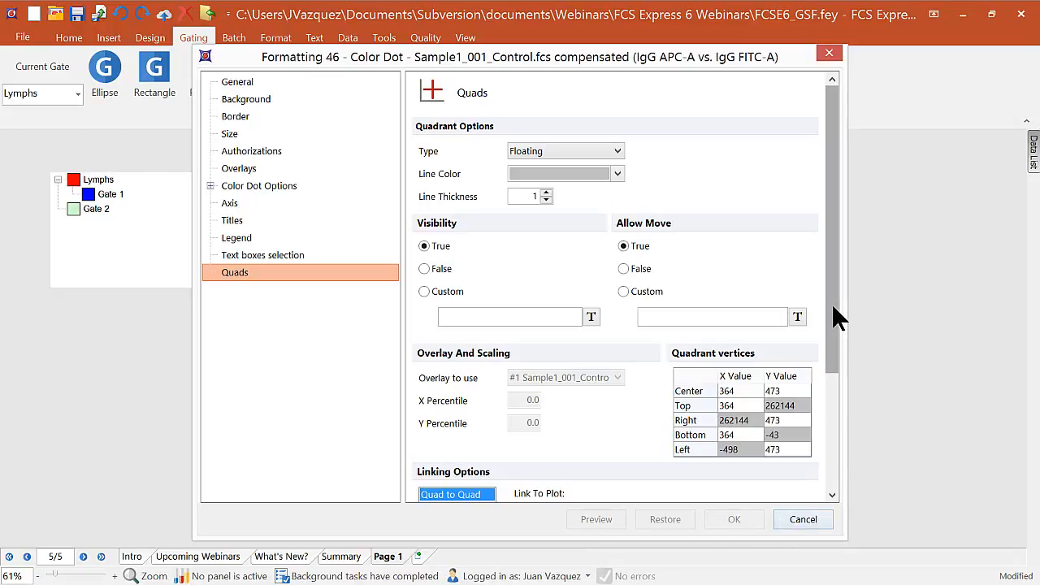
left_click_drag(831, 303, 824, 475)
left_click(802, 520)
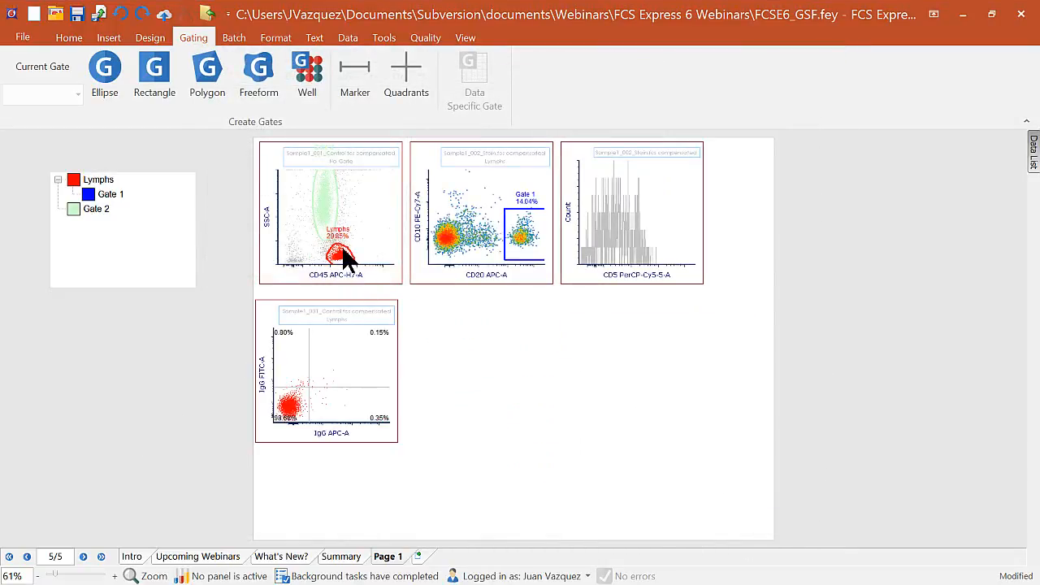
Create a Lymphs-gated plot beside the IgG plot from the Lymphs gate, with IgG PE-Cy7-A on X and IgG PE-A on Y.
left_click(346, 265)
left_click_drag(409, 308, 410, 309)
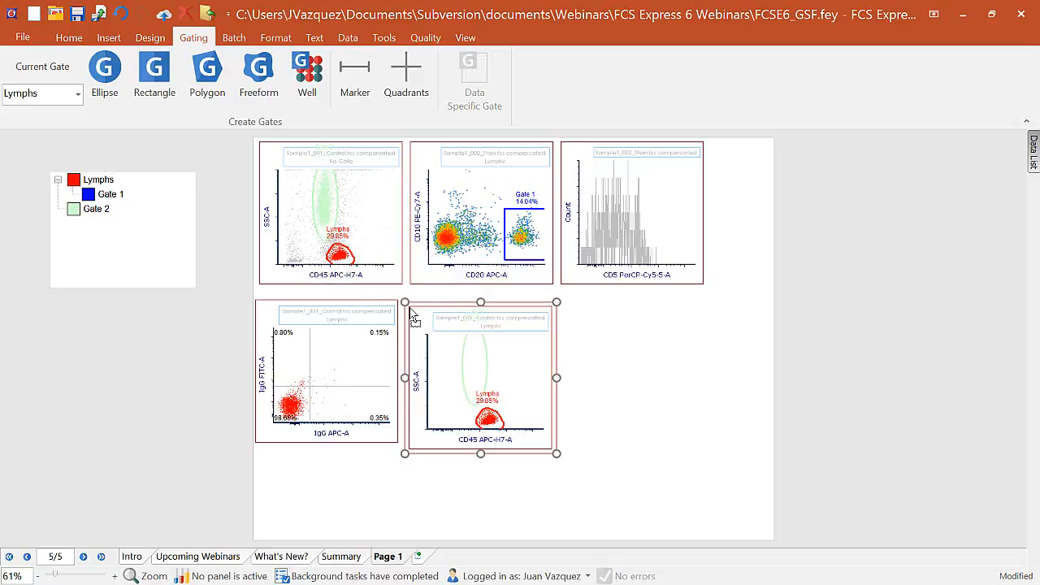
left_click(497, 439)
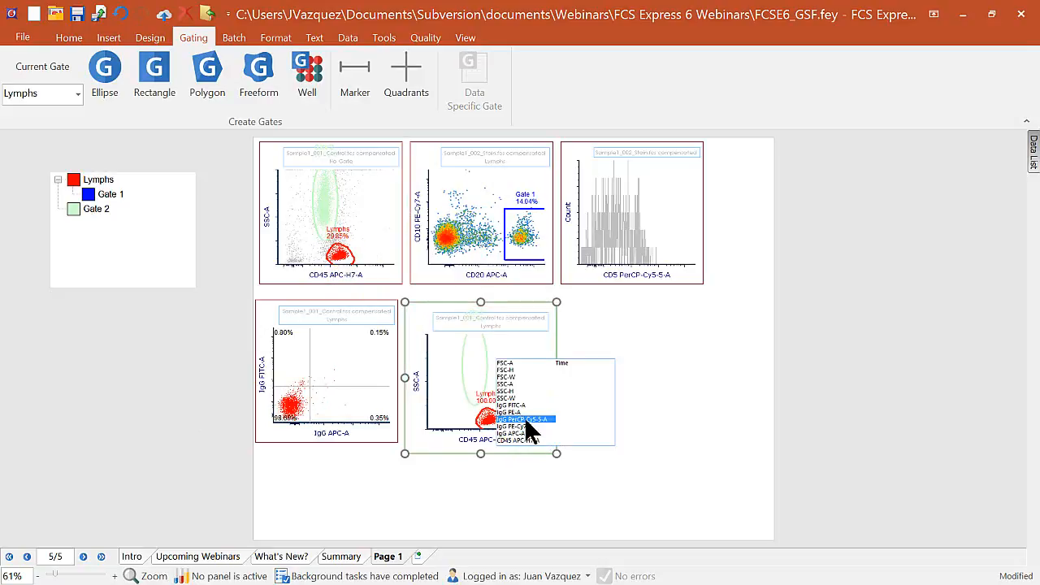
left_click(525, 426)
left_click(418, 401)
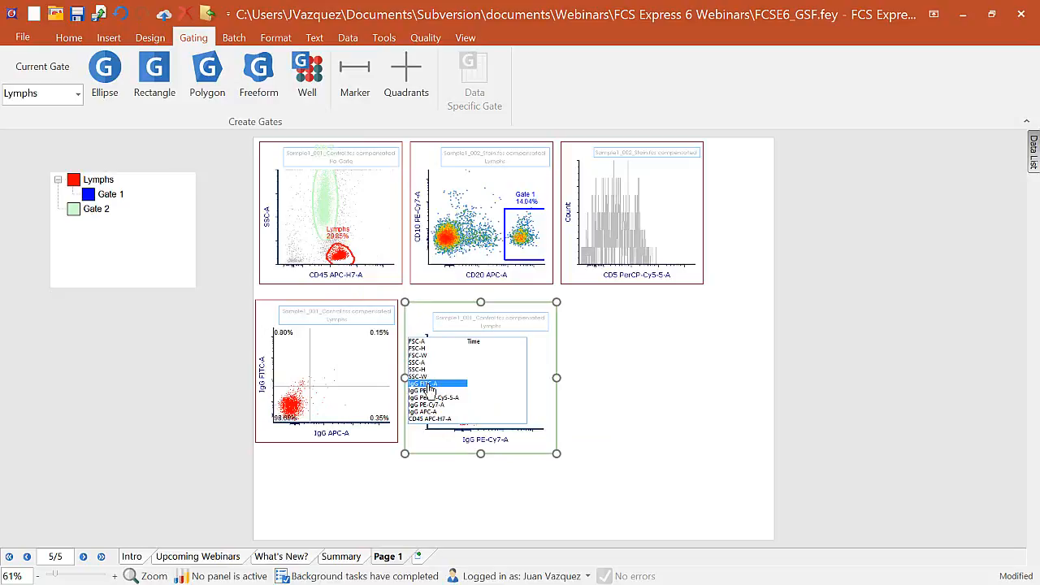
left_click(427, 391)
left_click(683, 446)
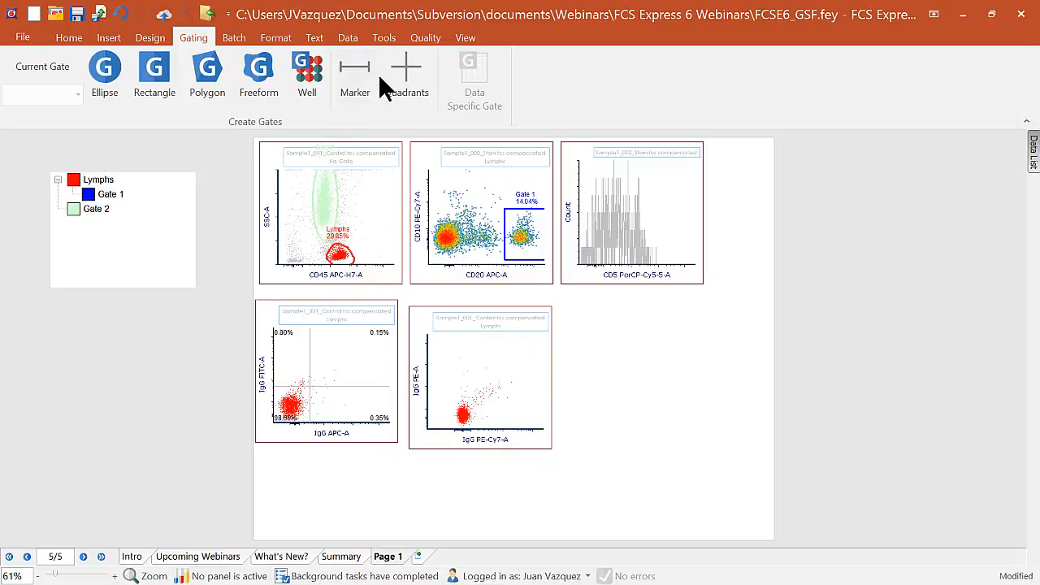
Add quadrants to the IgG PE-Cy7-A vs. IgG PE-A plot, centered up and right of the main cell cluster.
left_click(411, 61)
left_click(491, 388)
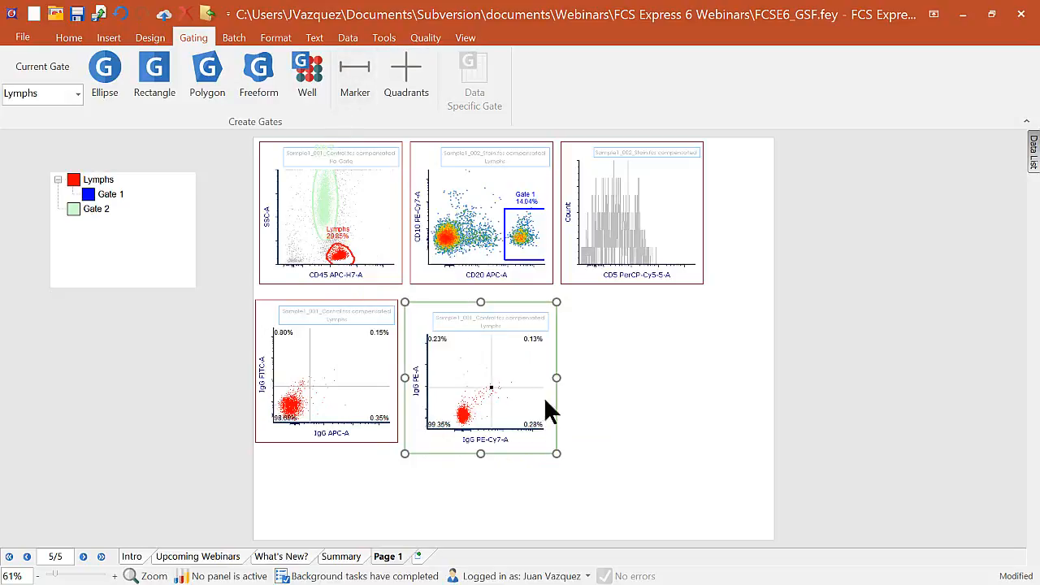
left_click(683, 433)
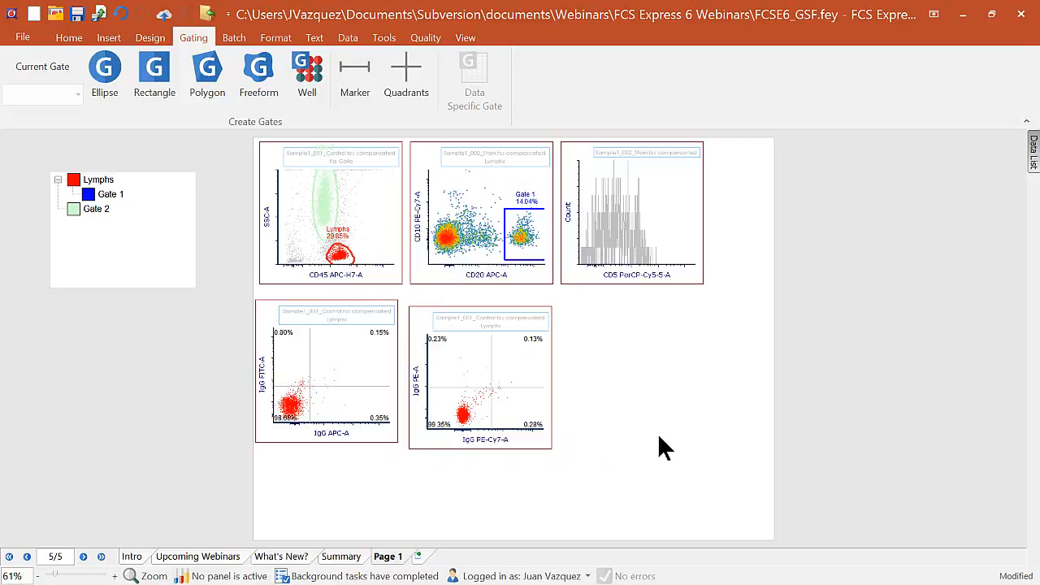
Align the tops of the two IgG plots in the second row.
left_click(355, 373)
left_click(489, 355, "ctrl")
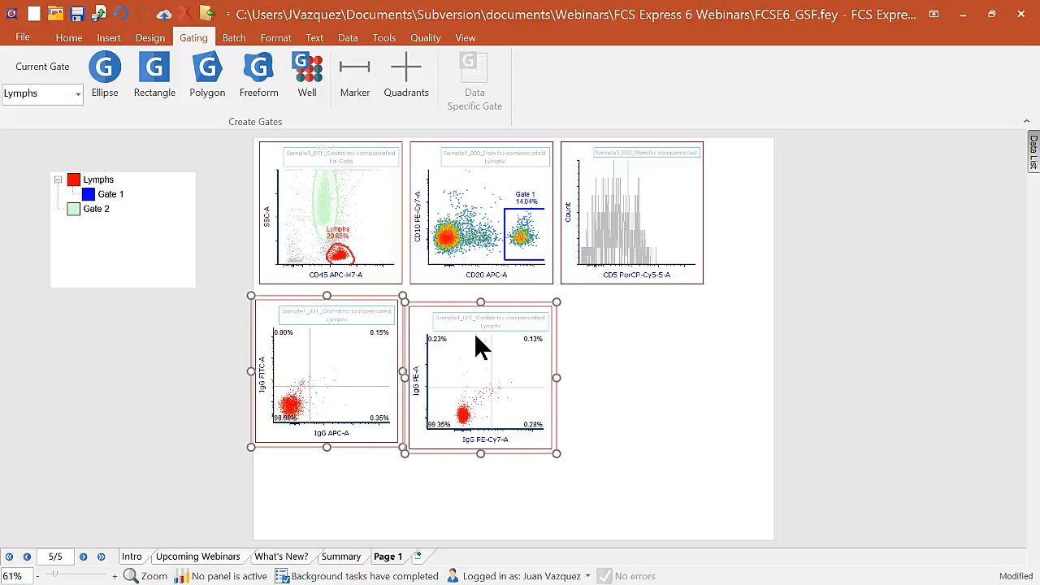
left_click(70, 36)
left_click(546, 94)
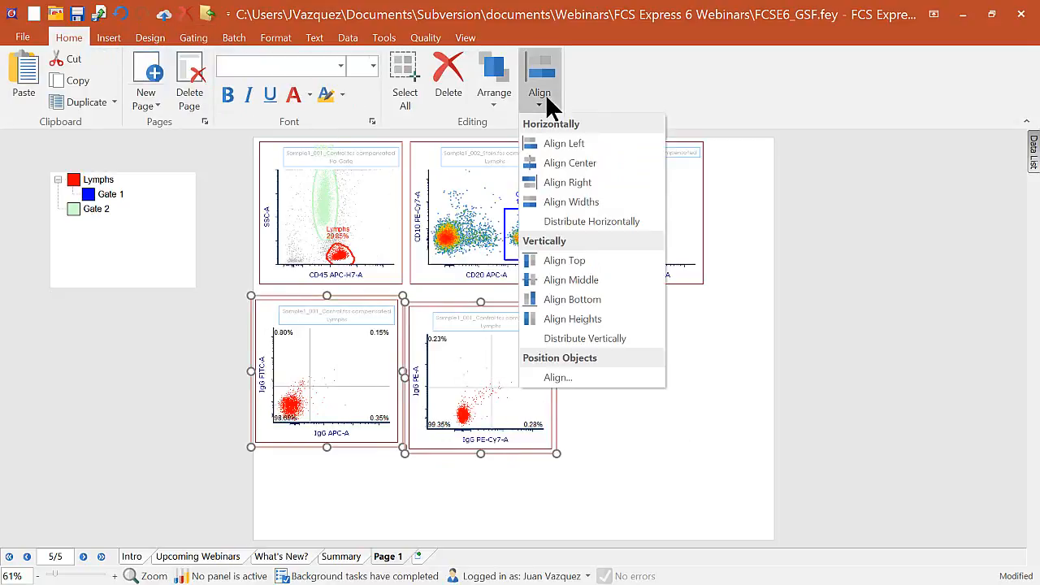
left_click(576, 263)
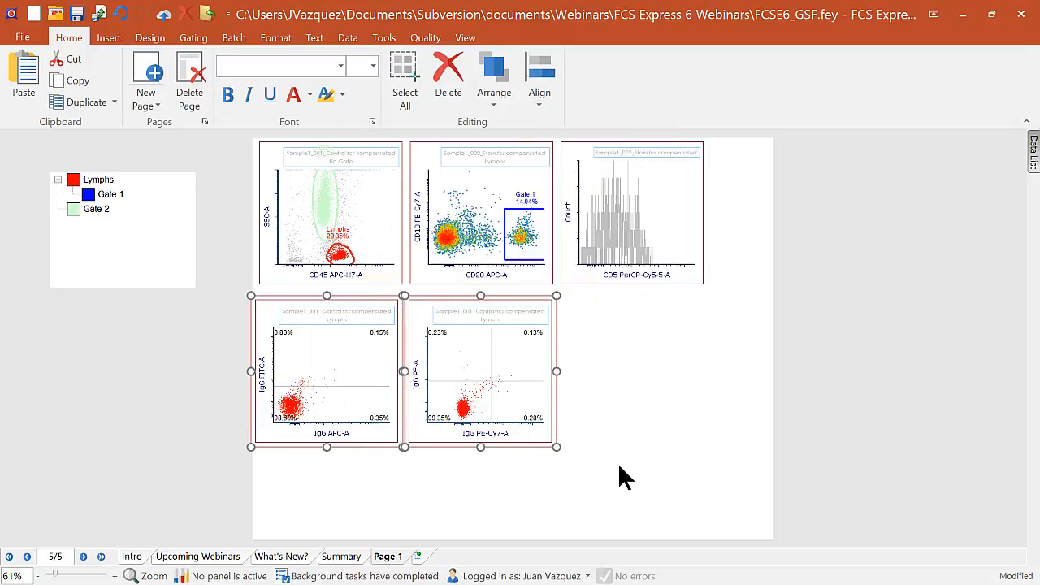
left_click(640, 419)
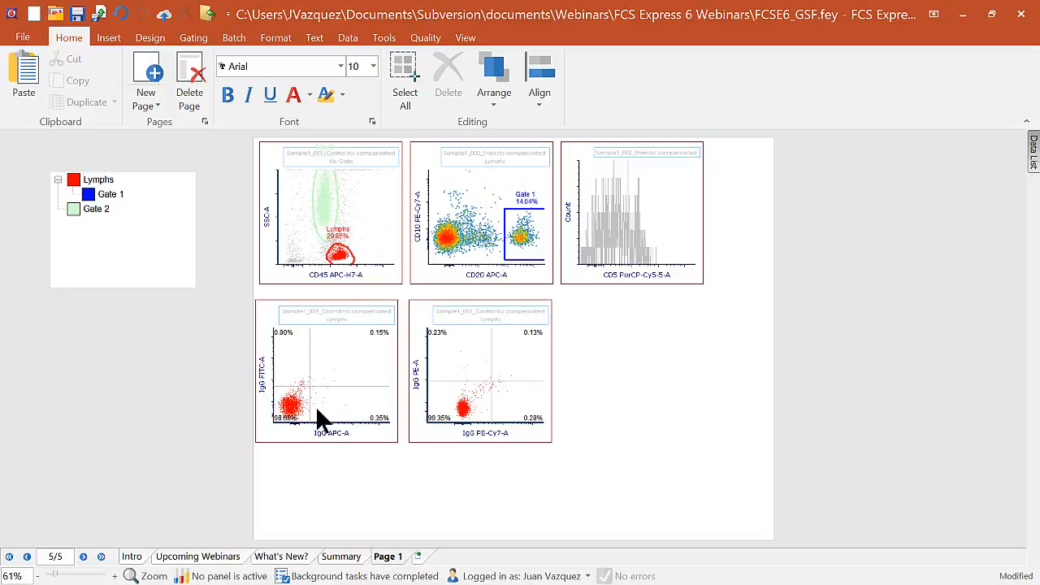
Link the IgG PE-Cy7-A plot's quadrants quad to quad with plot 46, the IgG APC-A vs. IgG FITC-A color dot plot.
left_click(510, 379)
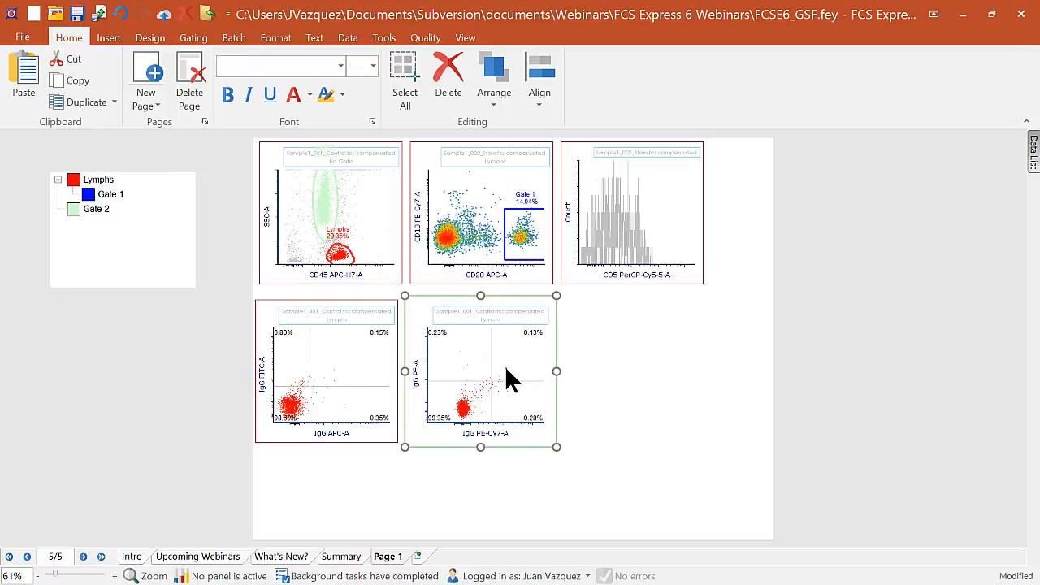
double_click(529, 367)
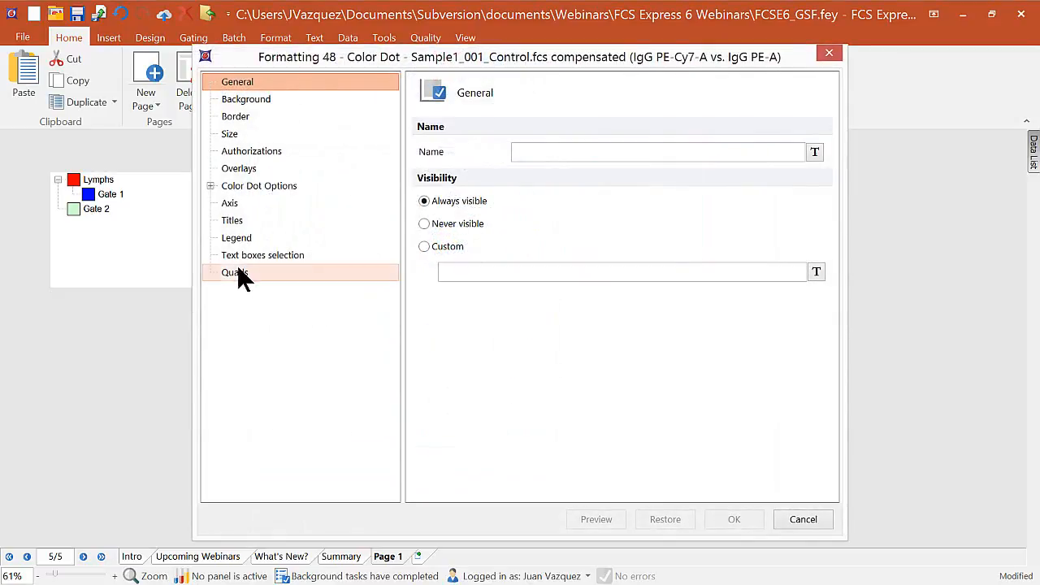
left_click(237, 274)
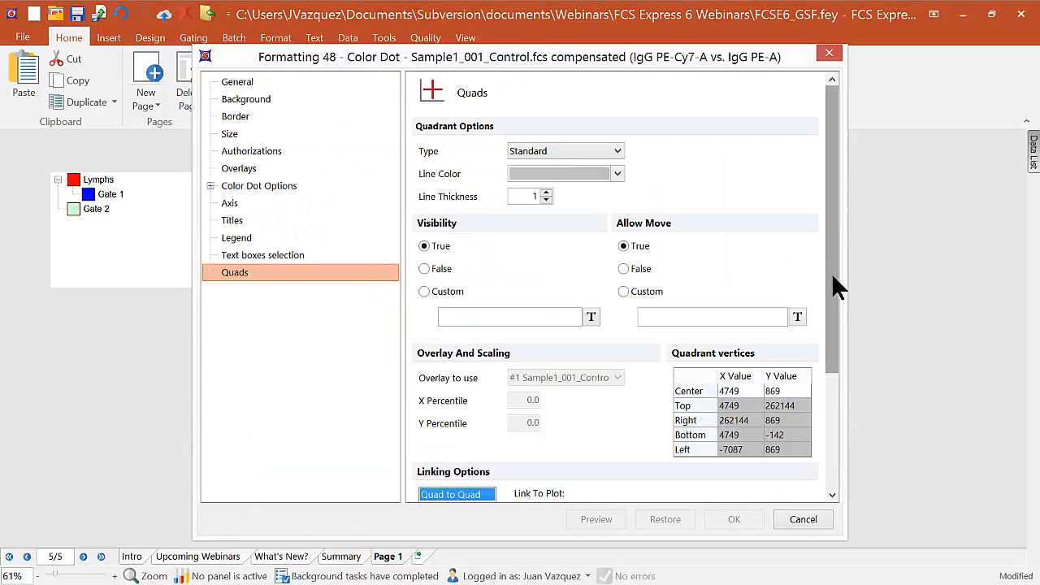
left_click_drag(834, 285, 844, 413)
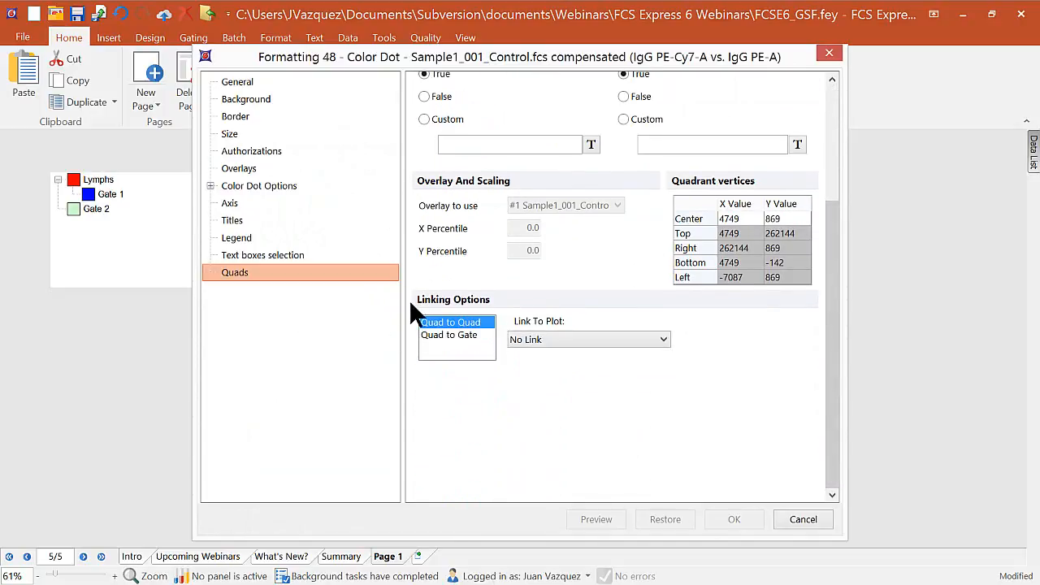
left_click(665, 340)
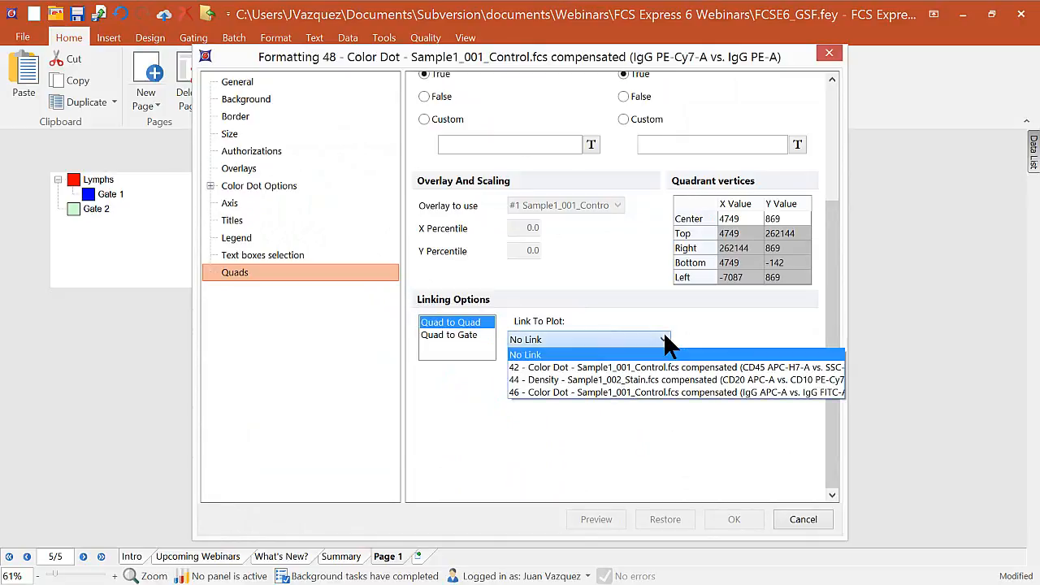
left_click(633, 391)
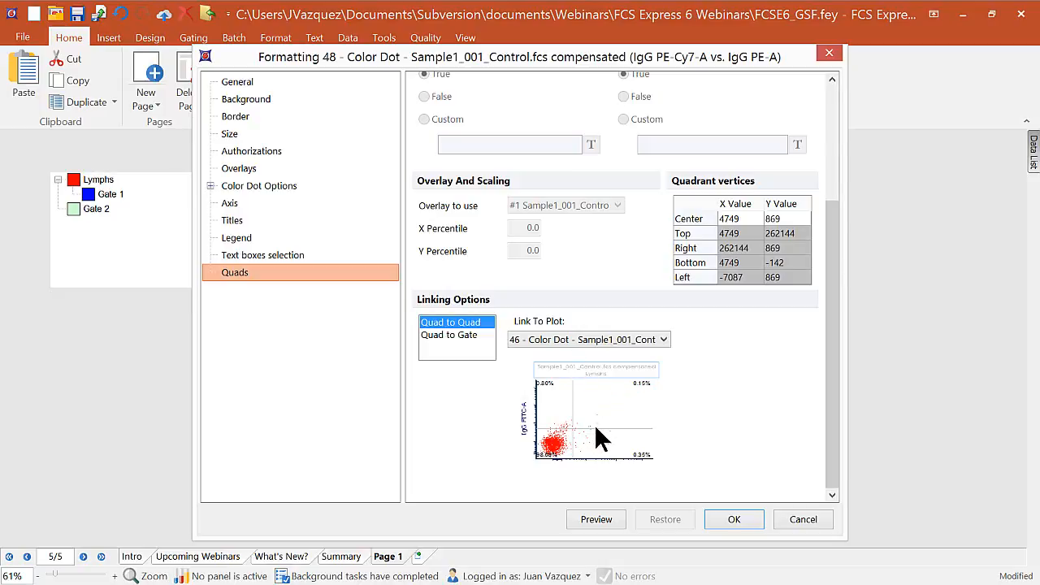
left_click(730, 520)
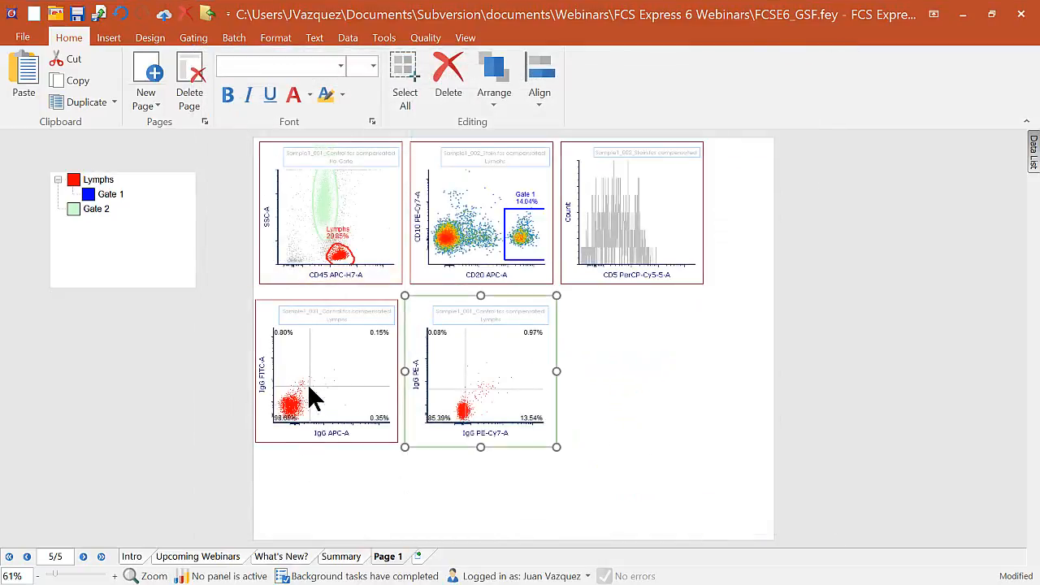
Move the quadrant center on the IgG APC-A plot up and right, and bring it back just above the main cell cluster.
left_click(310, 393)
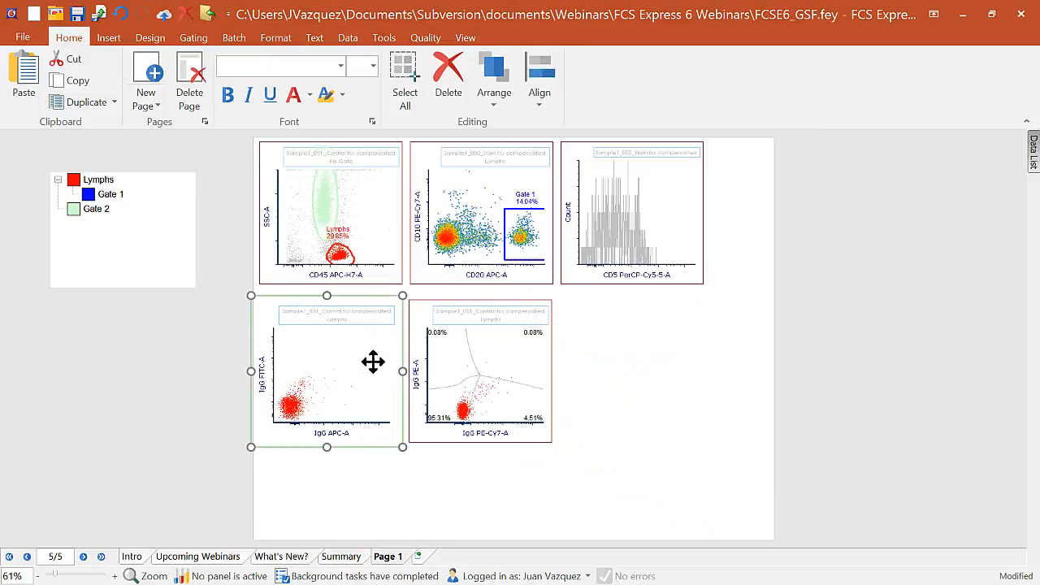
left_click_drag(373, 361, 313, 387)
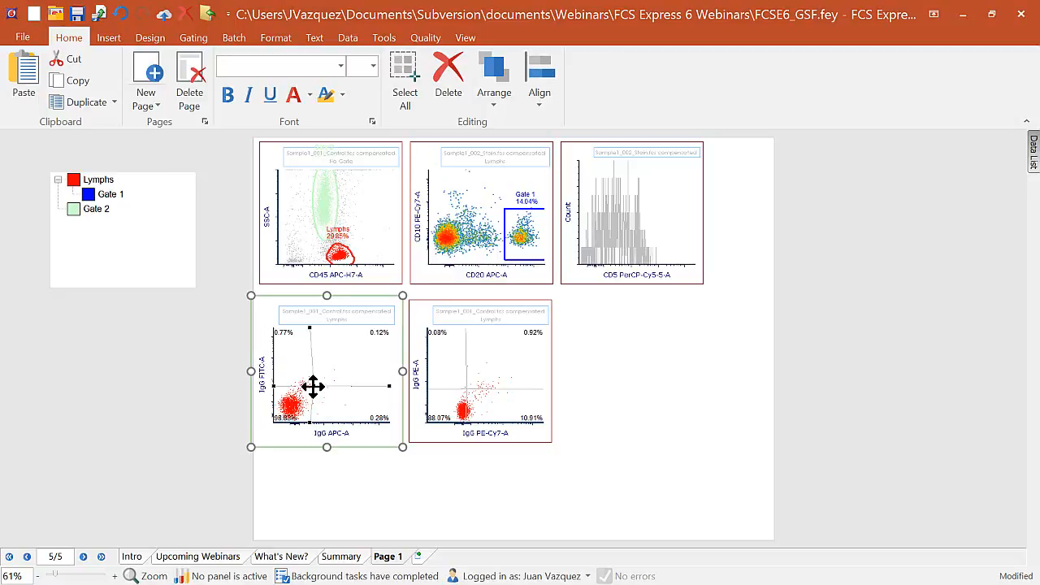
left_click(614, 398)
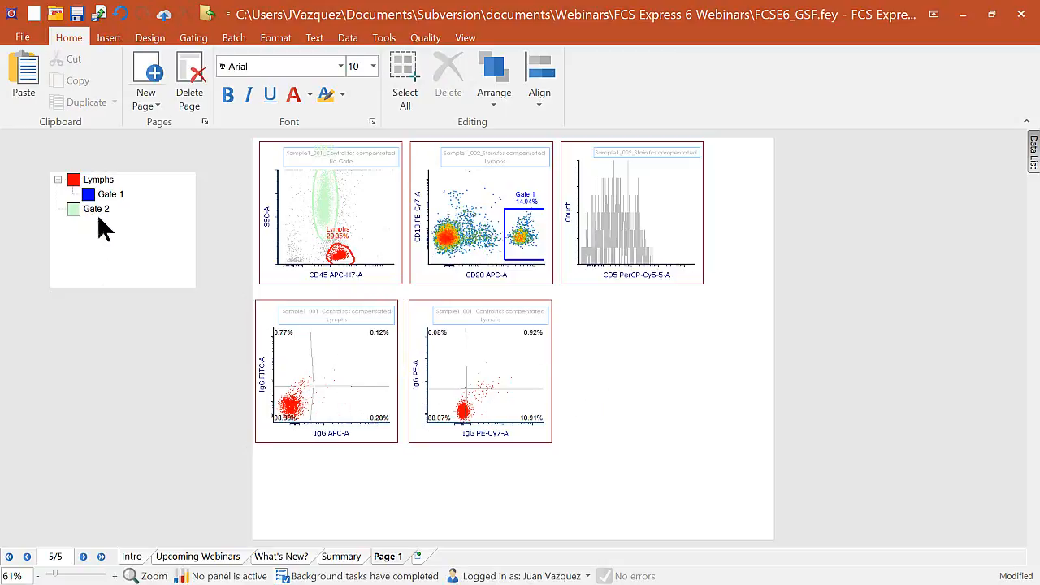
Convert the Right quadrants of the IgG PE-Cy7-A plot to a linked gate named Right.
left_click(135, 268)
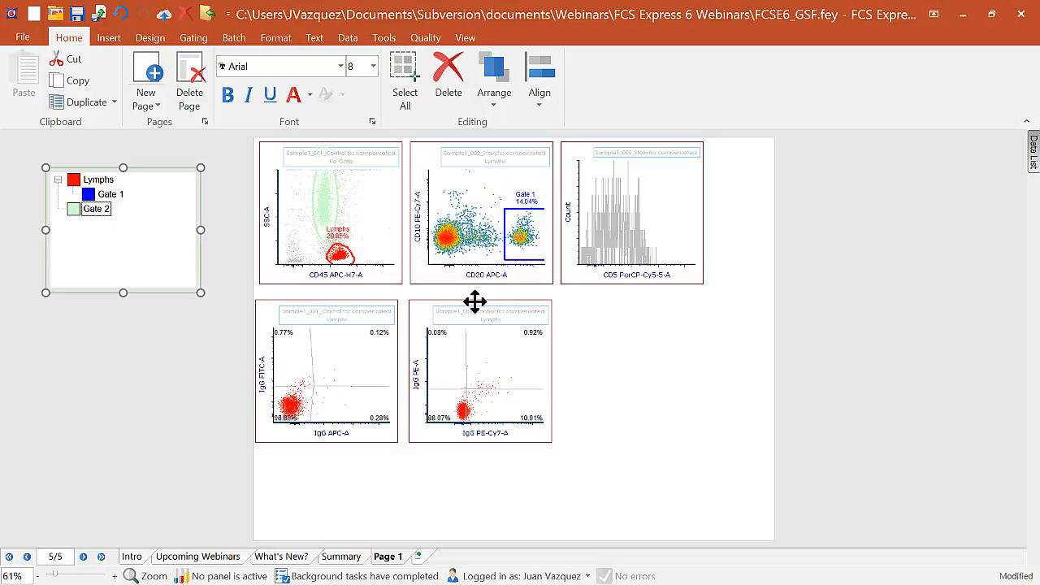
right_click(498, 380)
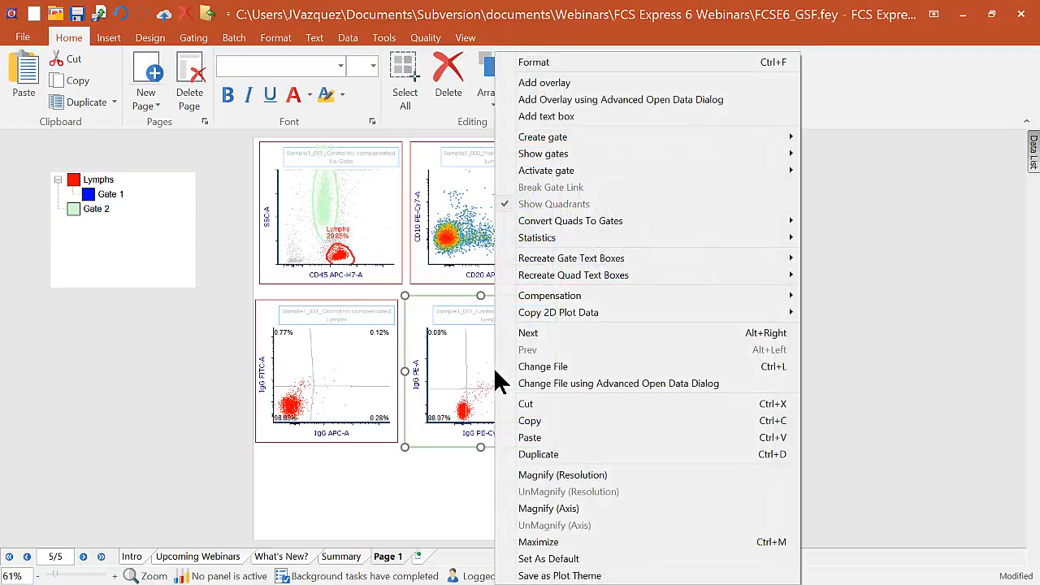
mouse_move(616, 220)
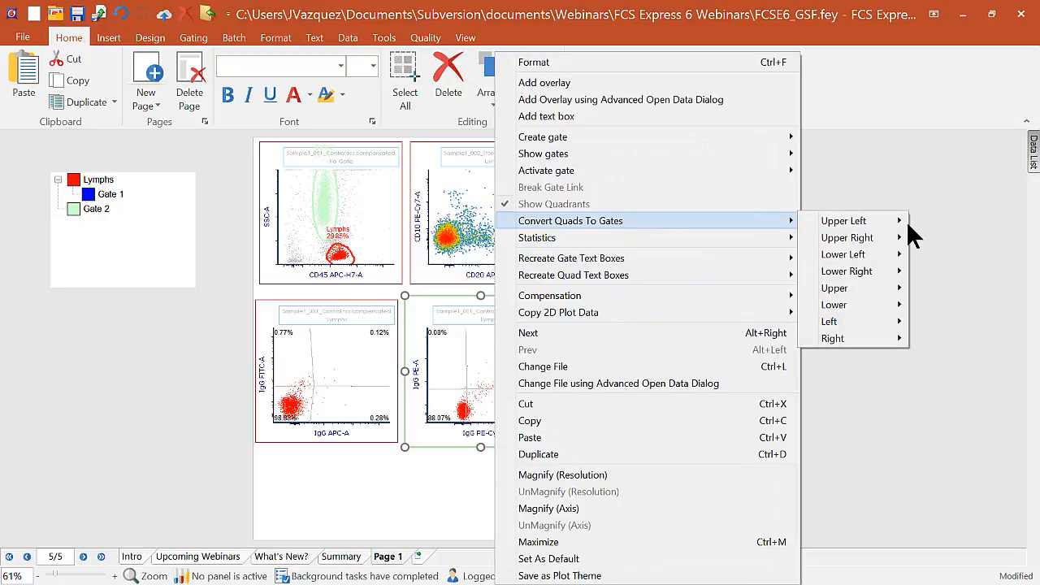
mouse_move(888, 227)
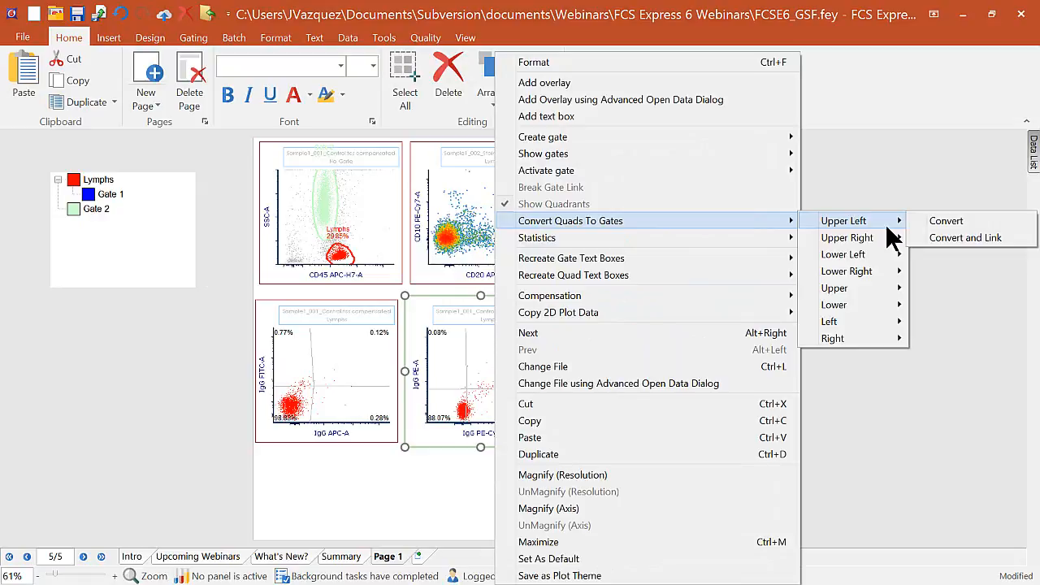
mouse_move(853, 286)
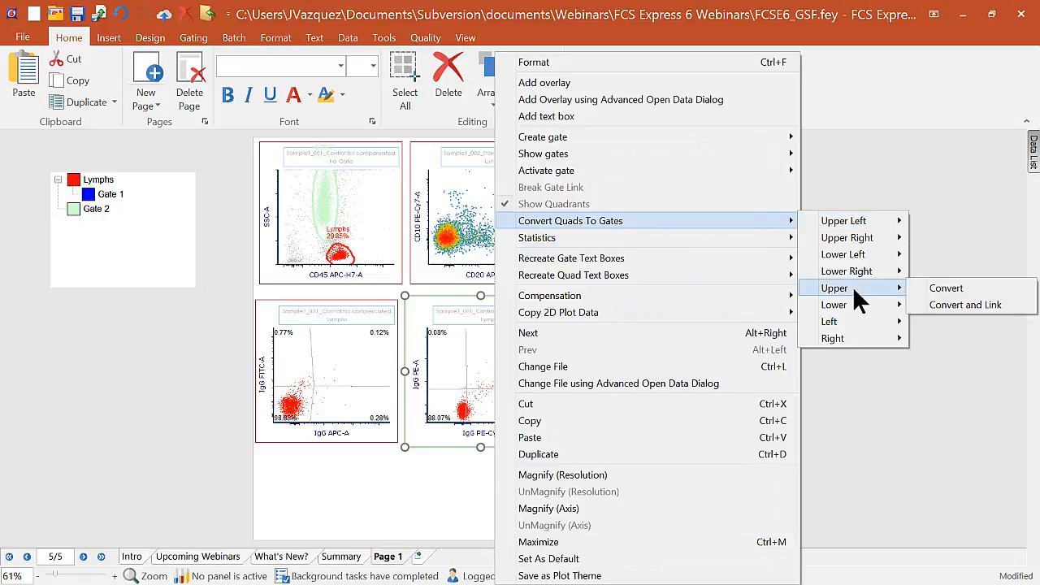
mouse_move(831, 339)
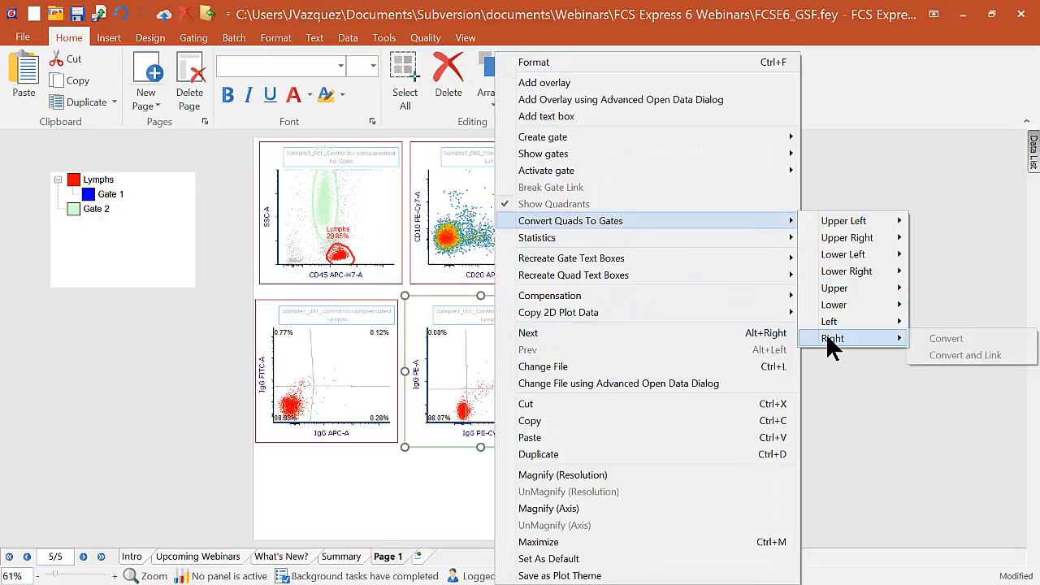
left_click(959, 354)
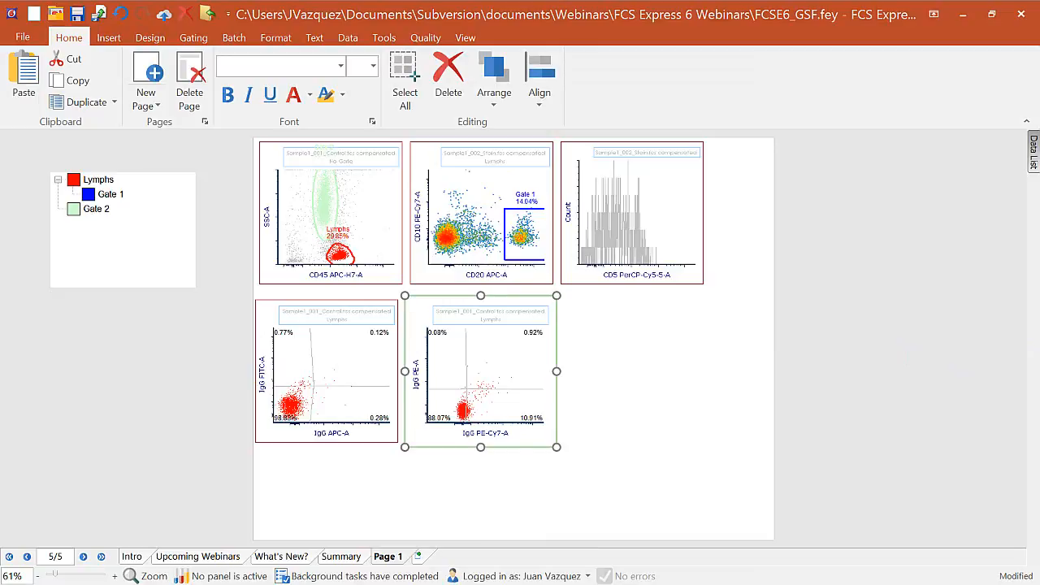
left_click_drag(1005, 185, 719, 136)
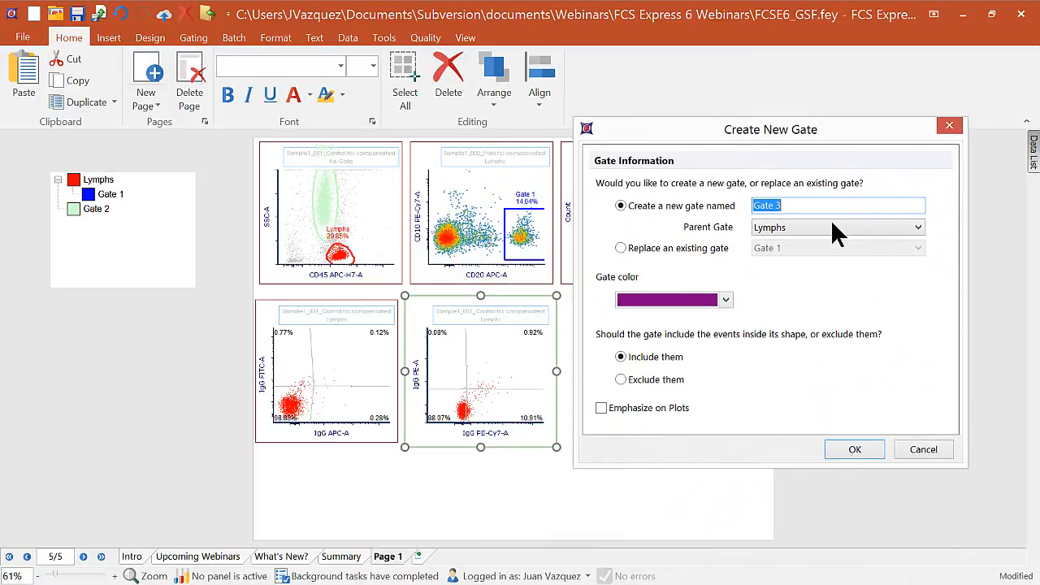
type("Right")
left_click(857, 447)
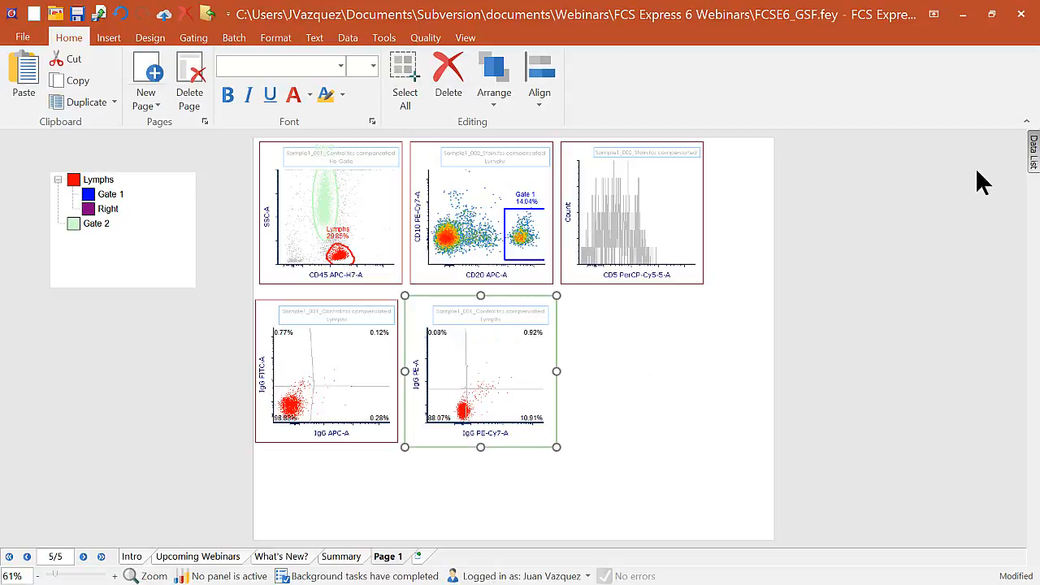
Replace the data on the linked quadrant plot with Sample1_002_Stain.fcs and set its X axis to CD5 PerCP-Cy5-5-A.
left_click(1034, 153)
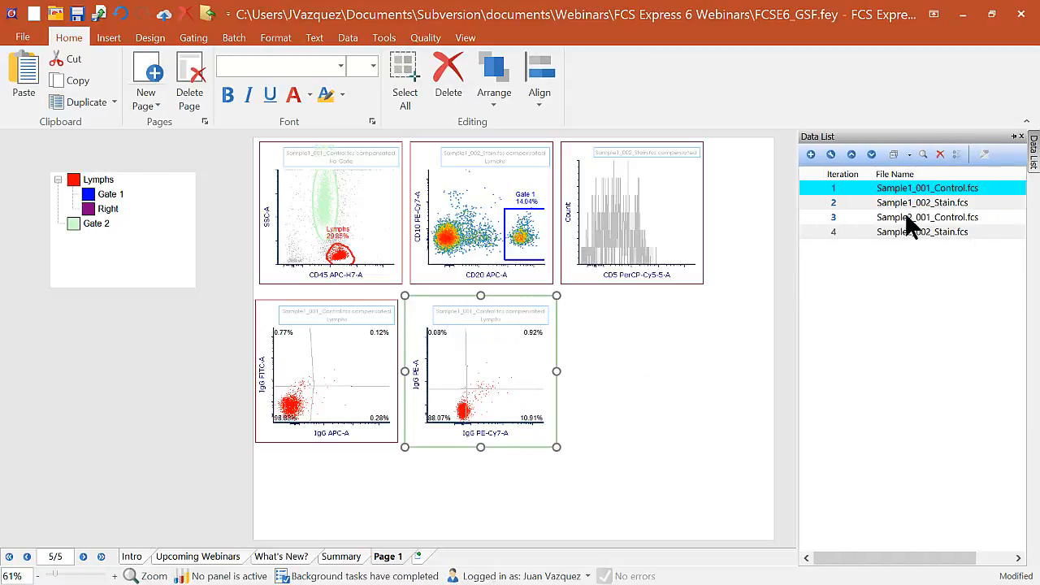
left_click(891, 201)
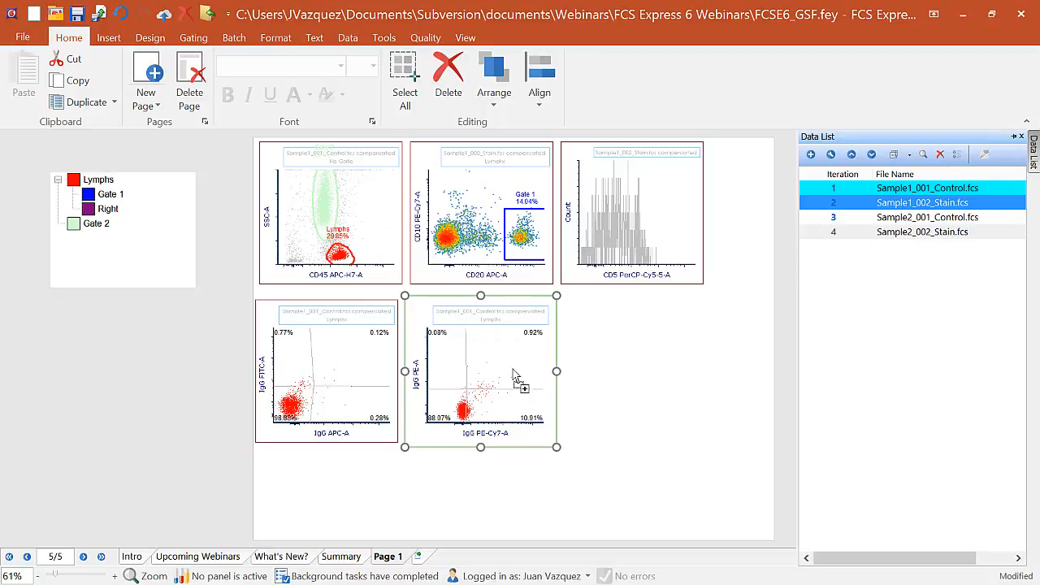
left_click_drag(512, 376, 512, 376)
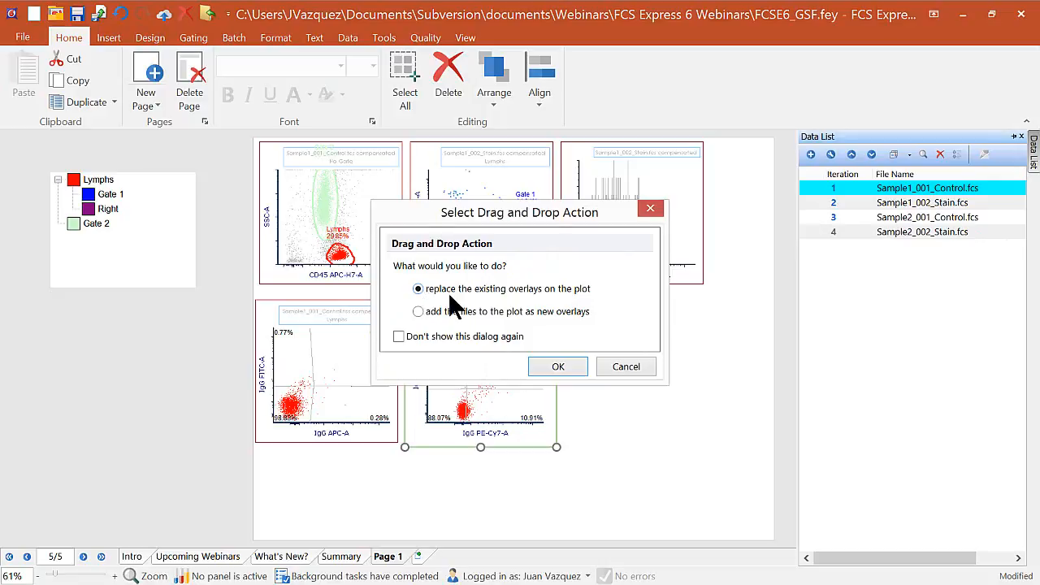
left_click(564, 366)
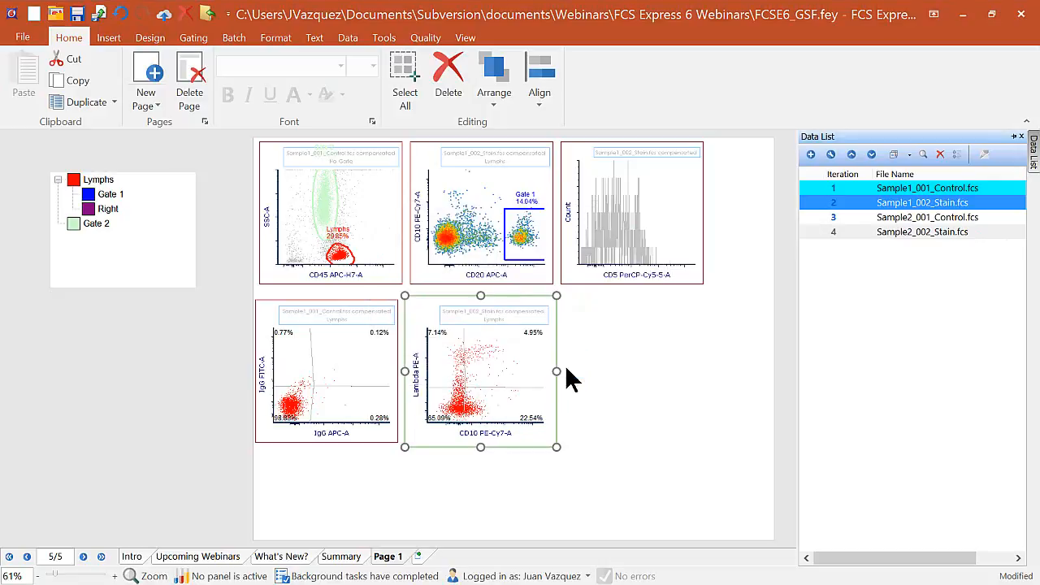
left_click(485, 434)
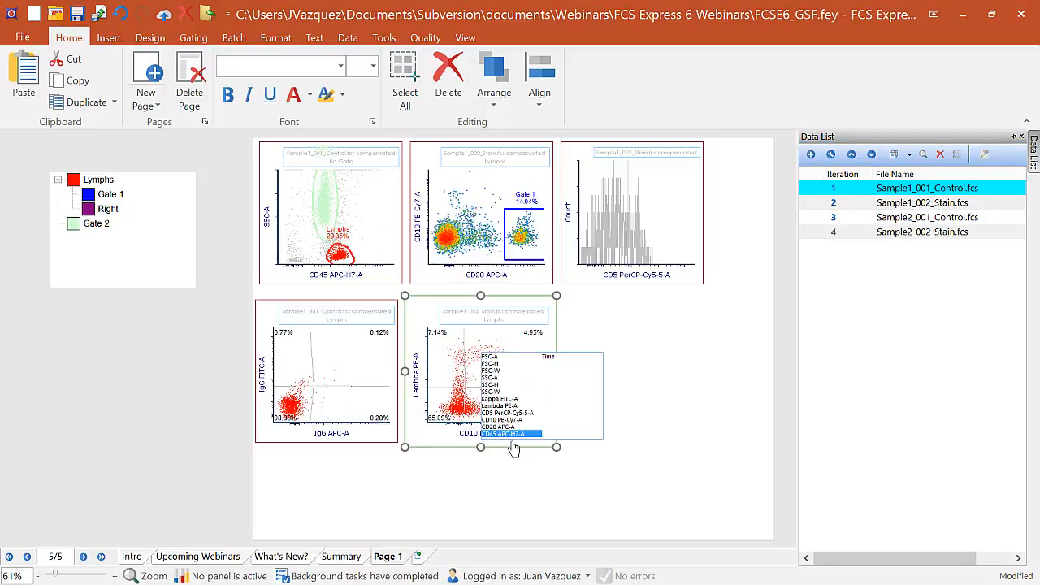
left_click(522, 412)
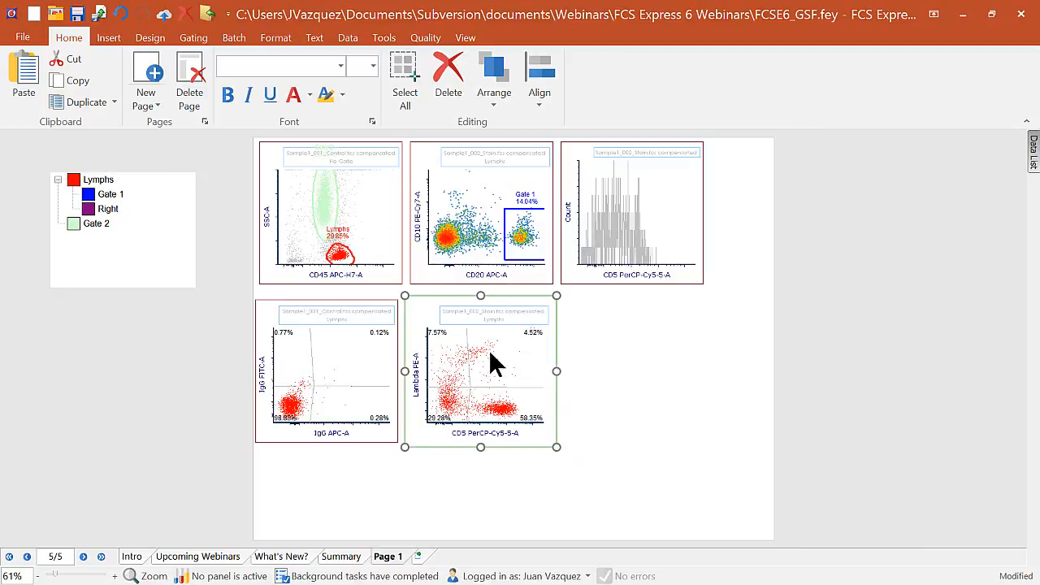
Set the current gate of the CD5 PerCP-Cy5-5-A histogram to Lymphs.
left_click(645, 225)
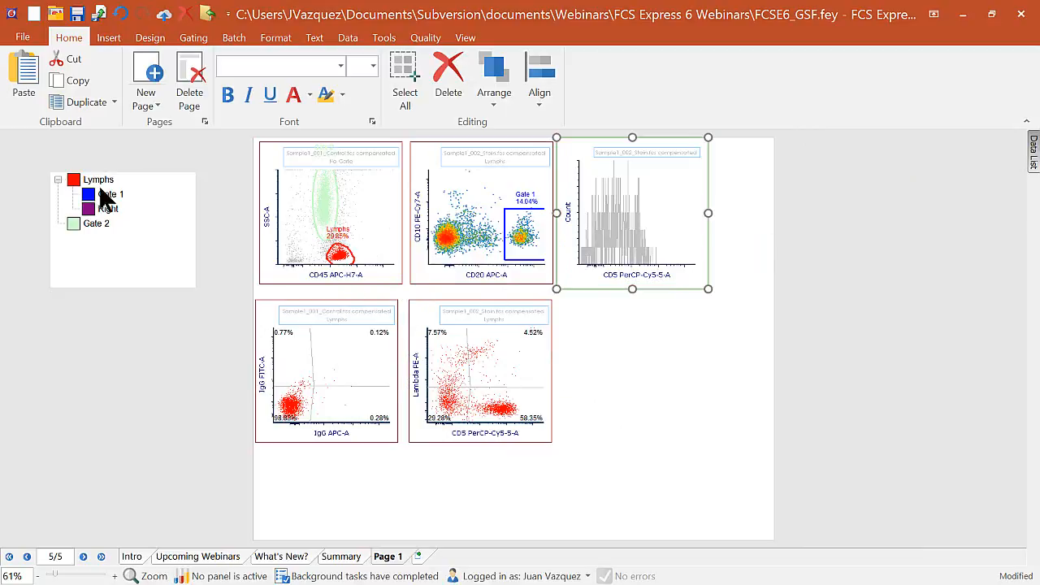
left_click(203, 38)
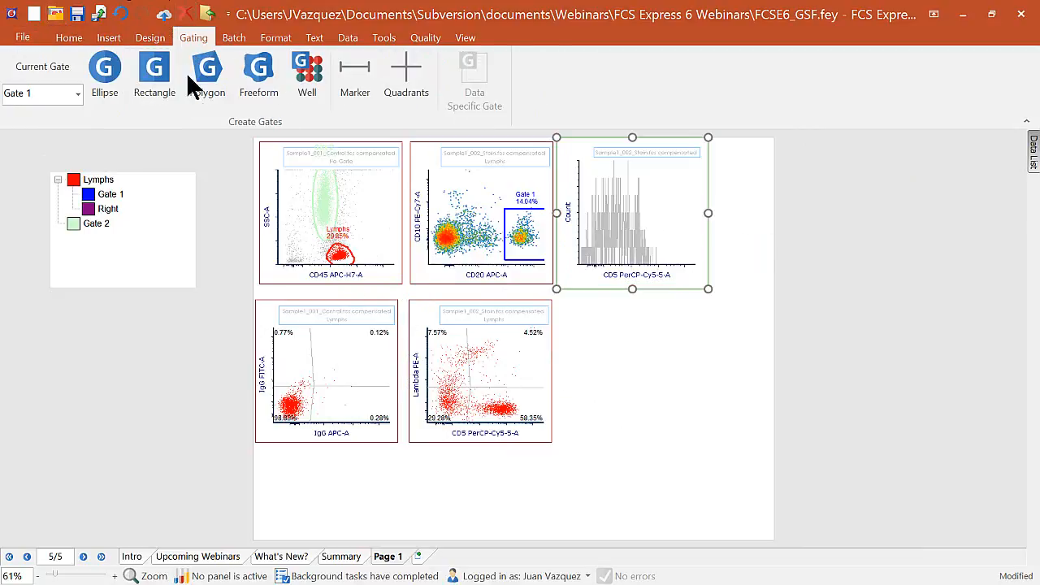
left_click(78, 94)
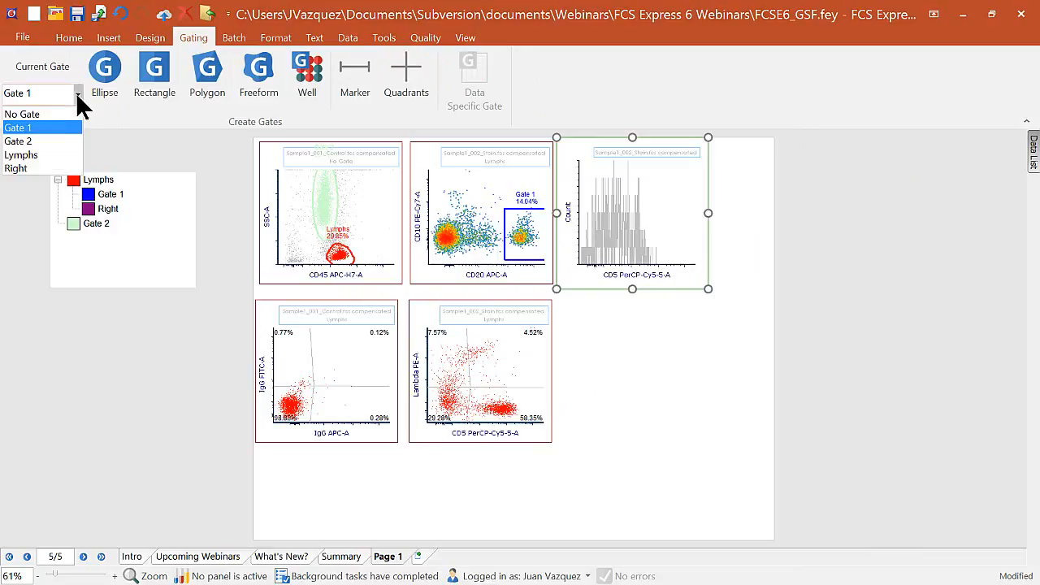
left_click(31, 150)
left_click(741, 366)
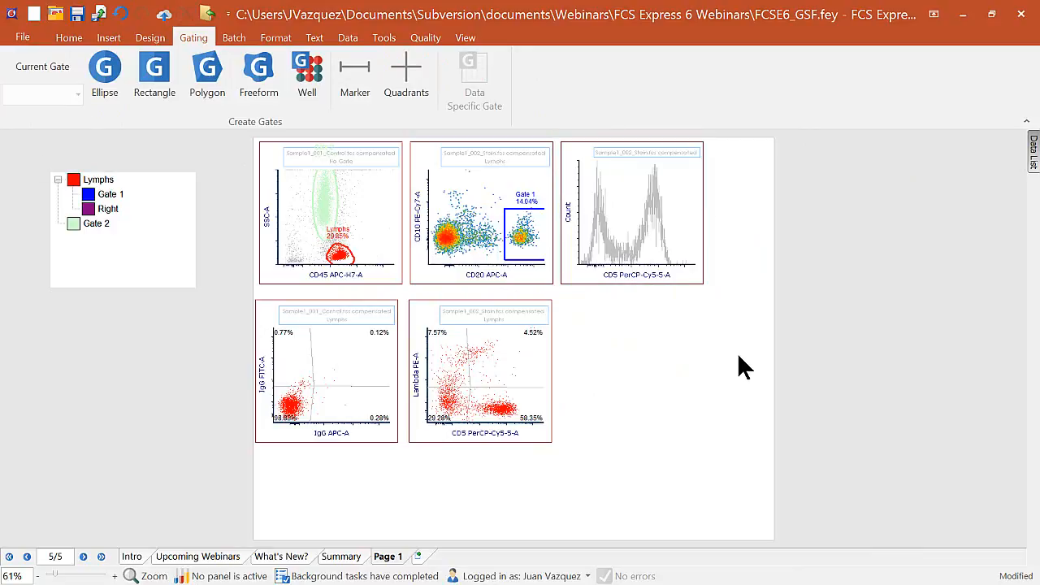
Draw a marker across the right-hand peak of the CD5 histogram and adjust its position to span that peak.
left_click(635, 198)
left_click(355, 79)
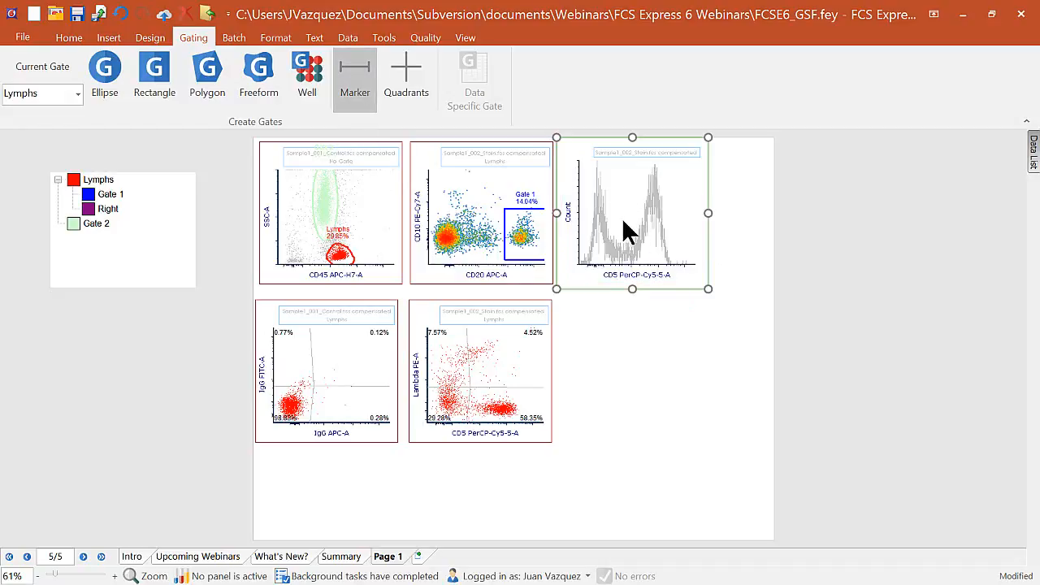
left_click_drag(623, 209, 716, 207)
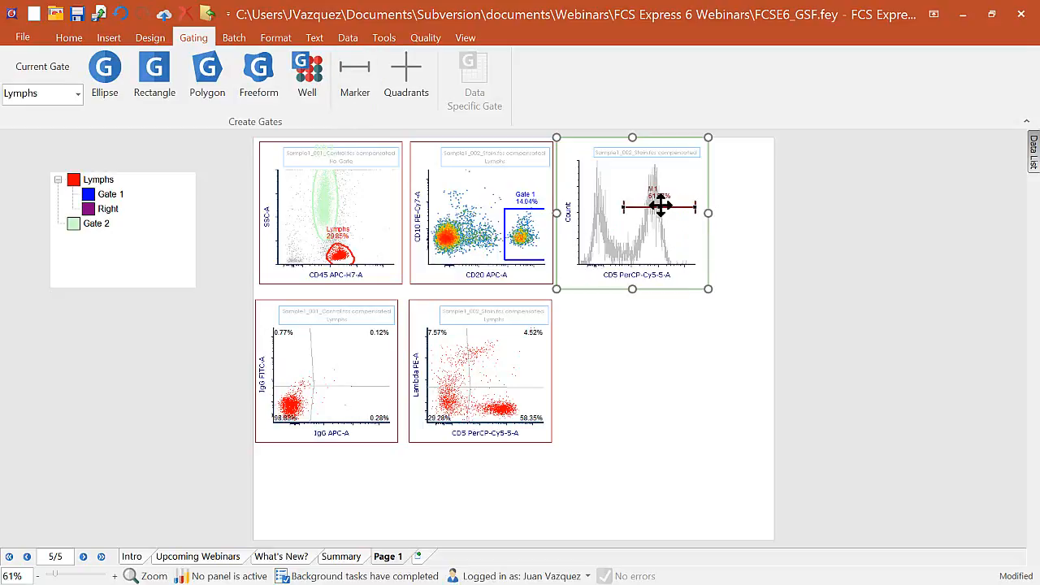
mouse_move(659, 207)
left_mouse_down()
mouse_move(664, 225)
mouse_move(664, 210)
mouse_move(660, 222)
mouse_move(627, 219)
left_mouse_up()
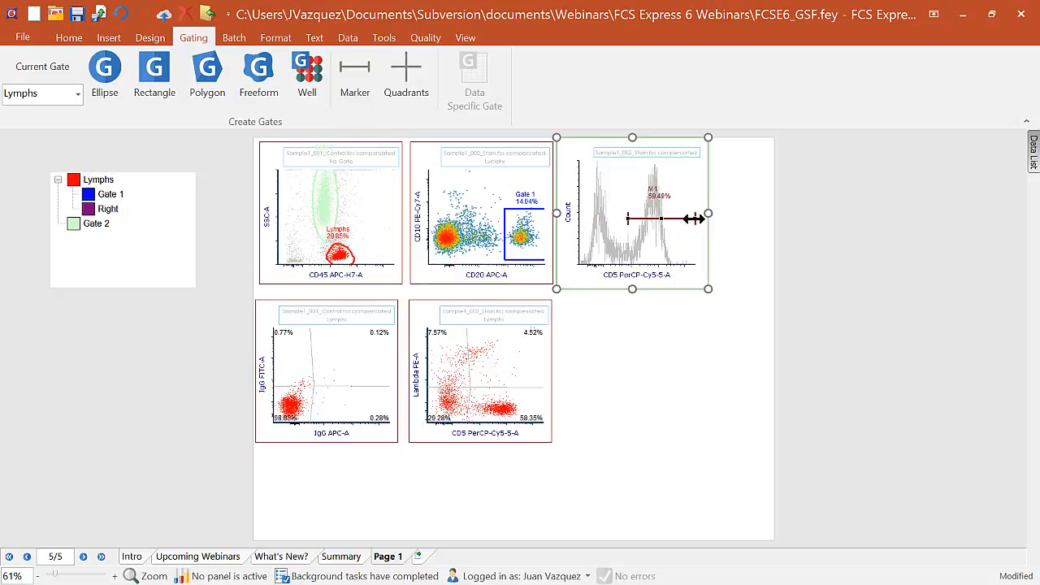
mouse_move(695, 218)
left_mouse_down()
mouse_move(679, 217)
mouse_move(695, 219)
left_mouse_up()
mouse_move(662, 219)
left_mouse_down()
mouse_move(642, 219)
mouse_move(658, 220)
left_mouse_up()
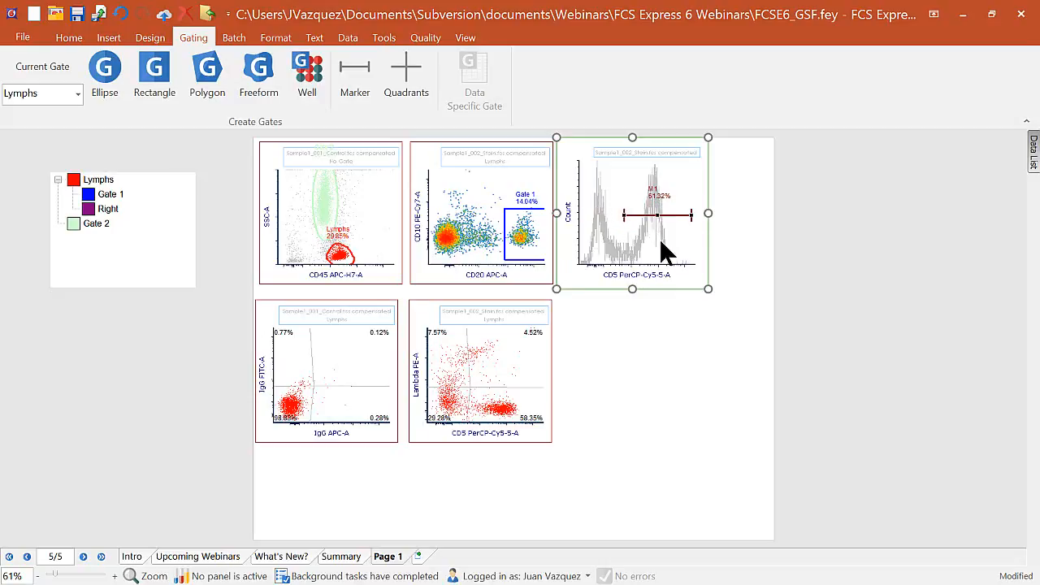
Move the M1 label to the histogram's upper right corner and draw a second marker across the left-hand peak.
left_click(667, 182)
left_click_drag(695, 156, 694, 160)
left_click(821, 193)
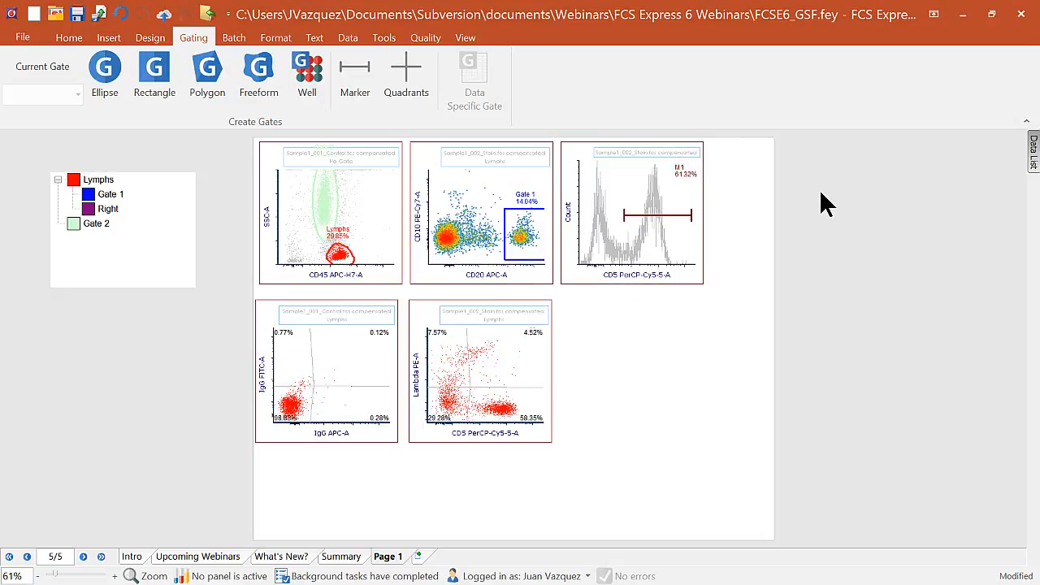
left_click(355, 74)
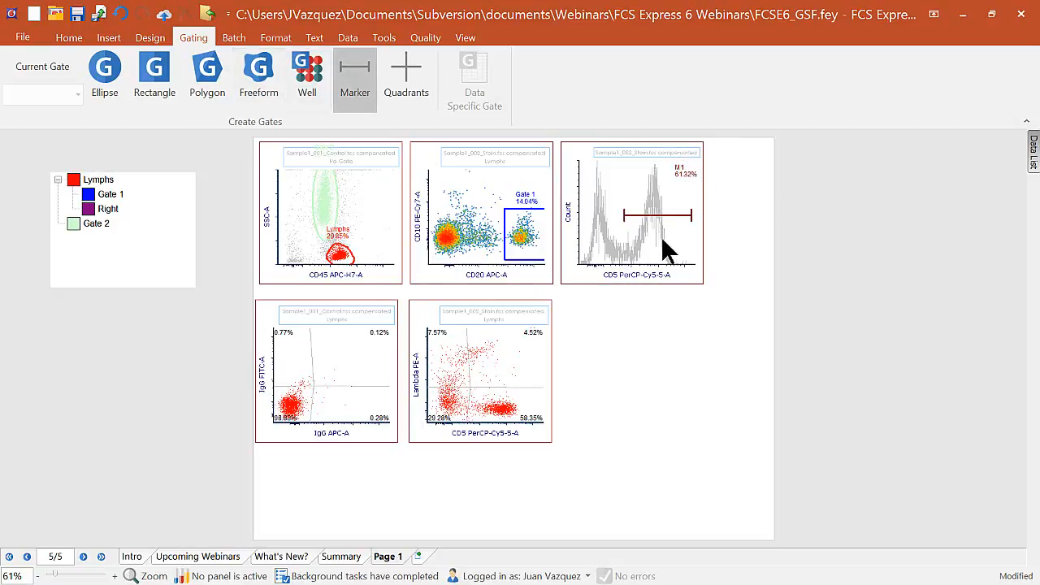
mouse_move(630, 196)
left_mouse_down()
mouse_move(599, 204)
mouse_move(577, 231)
left_mouse_up()
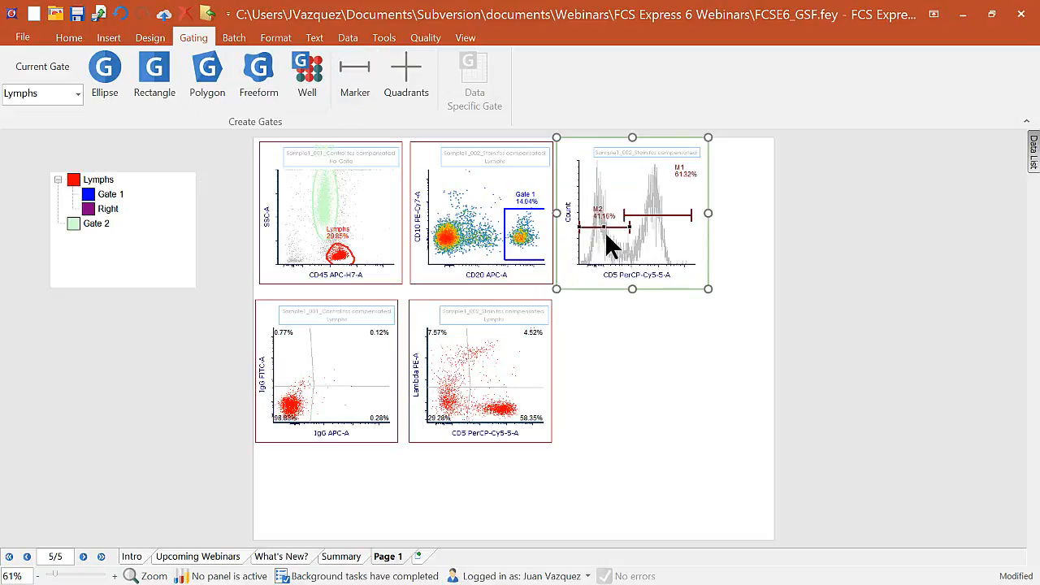
Open the histogram's marker formatting, lock Marker 2's high bound and clear its value.
double_click(665, 242)
left_click(242, 275)
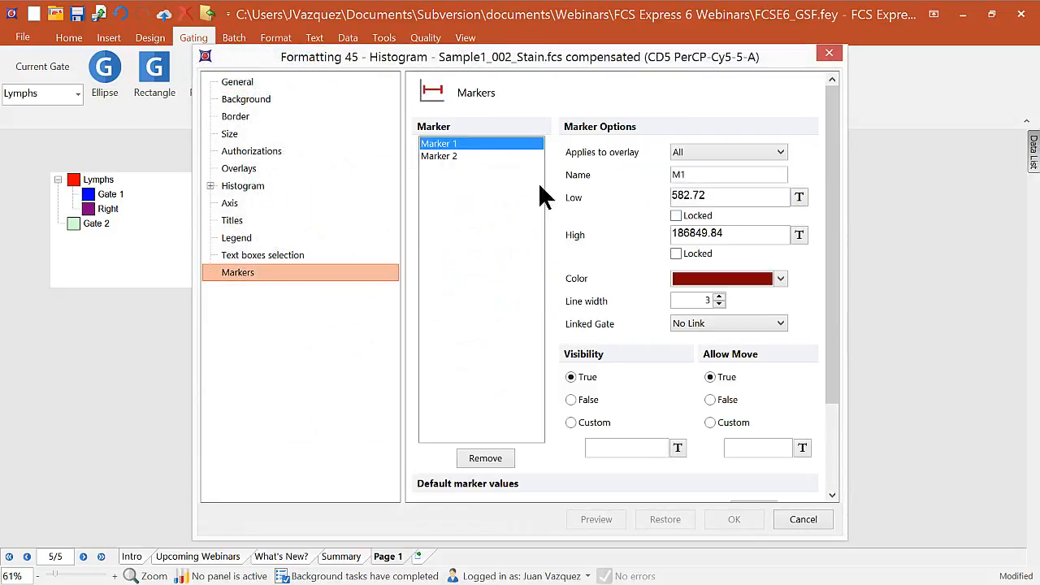
left_click_drag(717, 57, 372, 43)
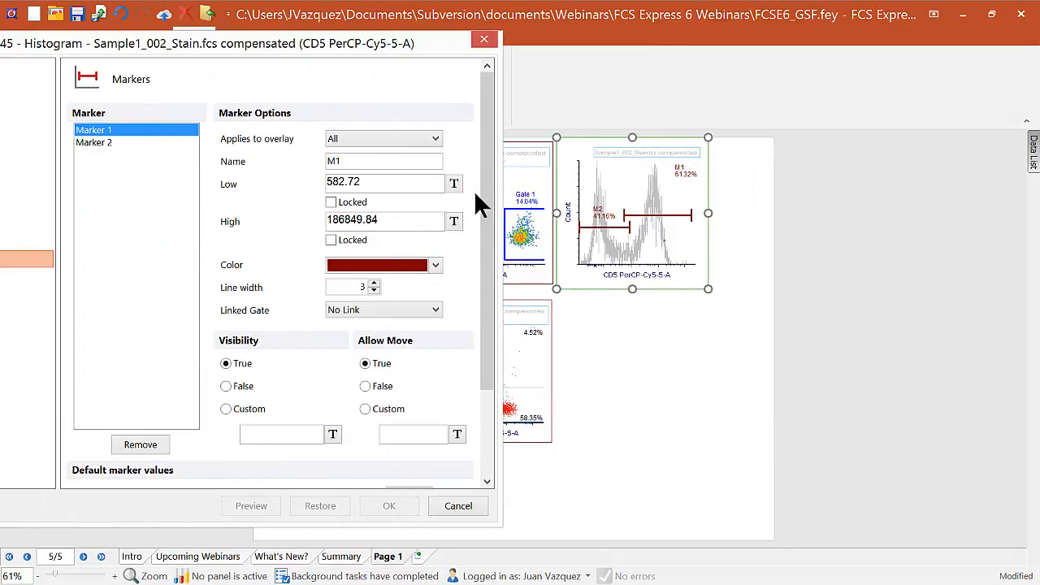
left_click(102, 144)
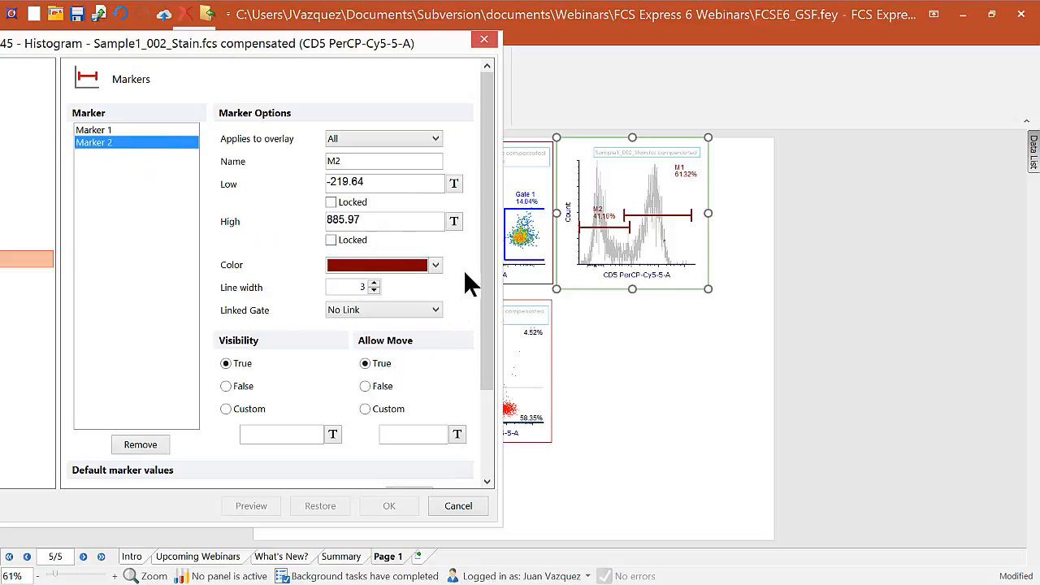
left_click(331, 240)
left_click(361, 221)
left_click_drag(306, 220, 272, 227)
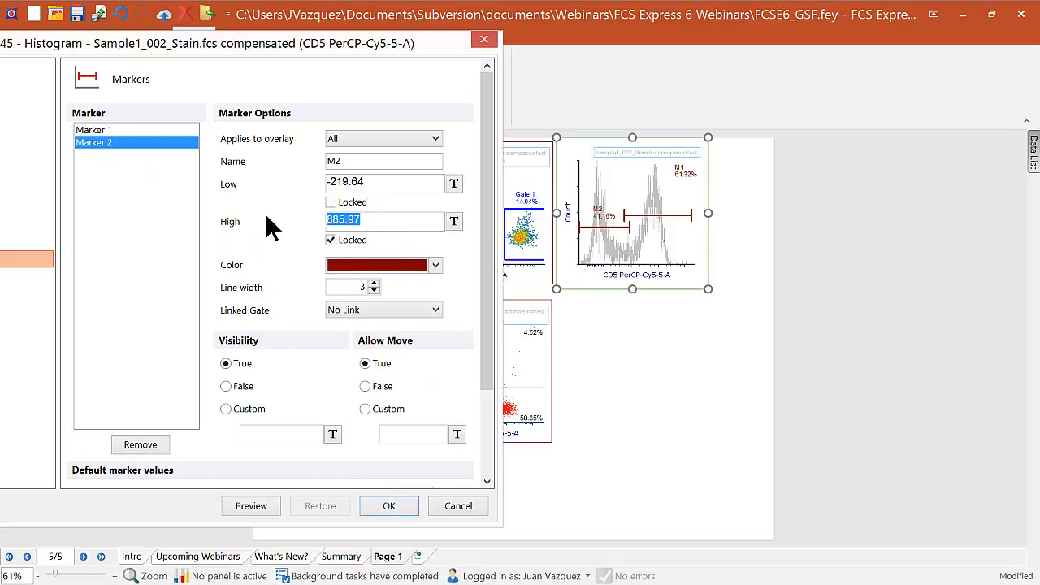
key("Delete")
Insert a statistic token for the Low bound of marker M1 as Marker 2's High value, and preview it.
left_click(454, 222)
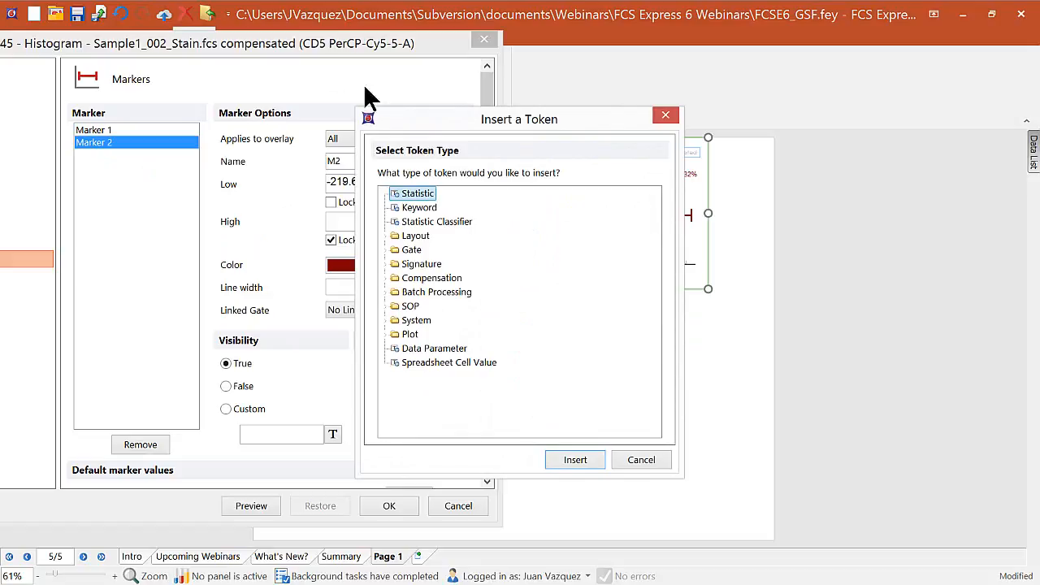
left_click_drag(488, 120, 856, 174)
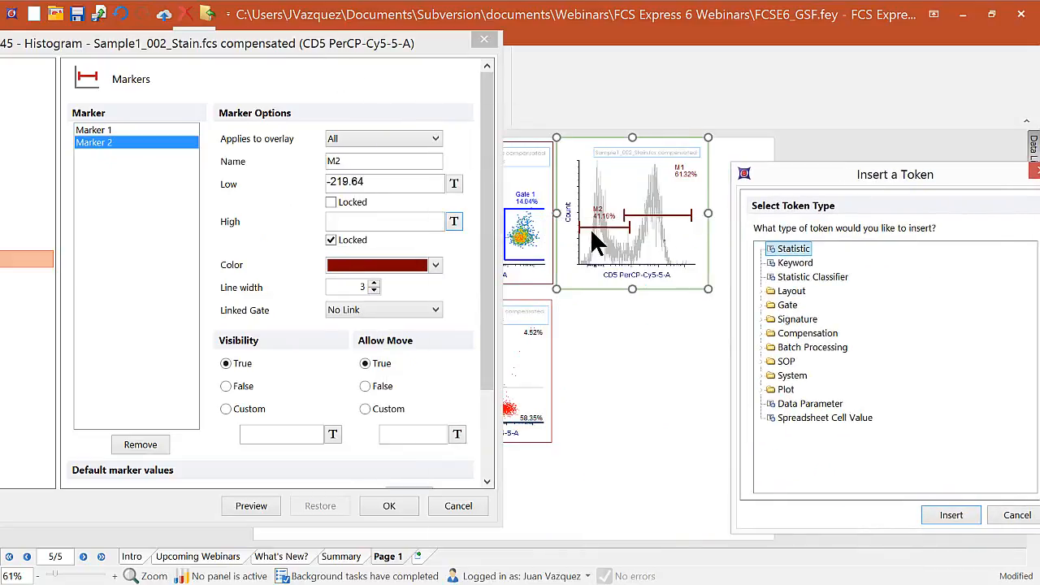
left_click_drag(920, 176, 783, 128)
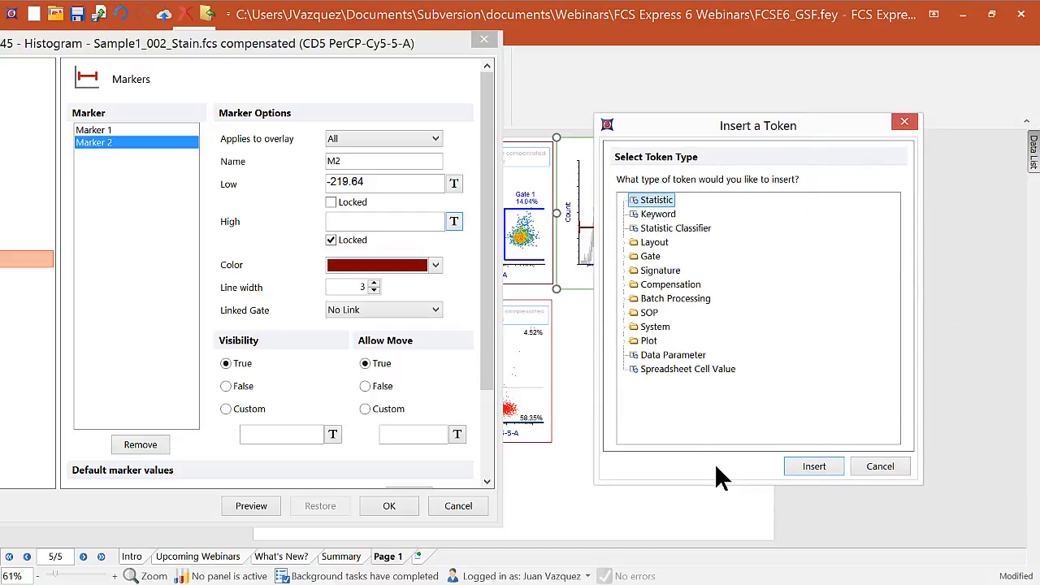
left_click(811, 465)
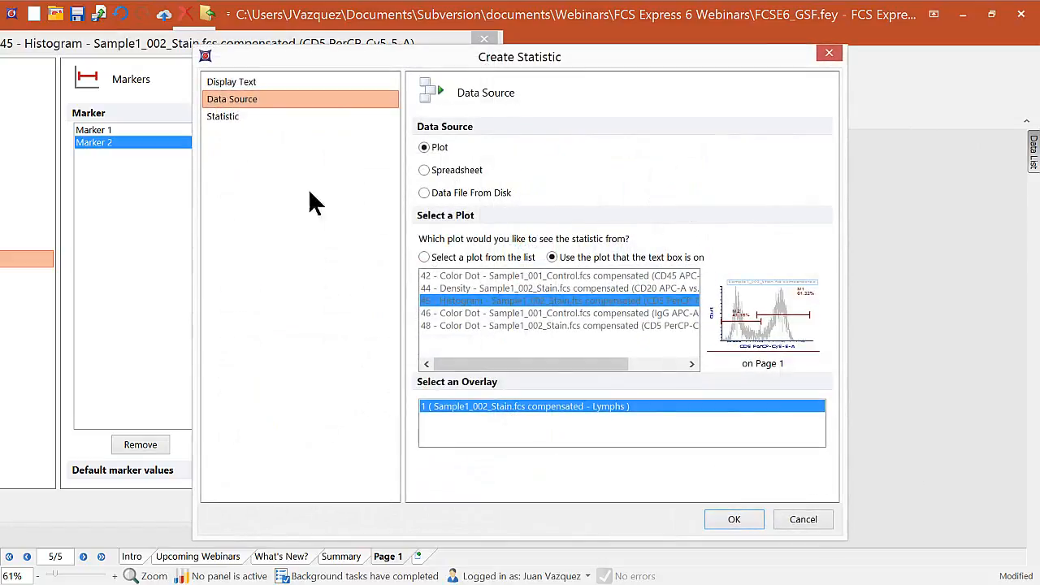
left_click(223, 117)
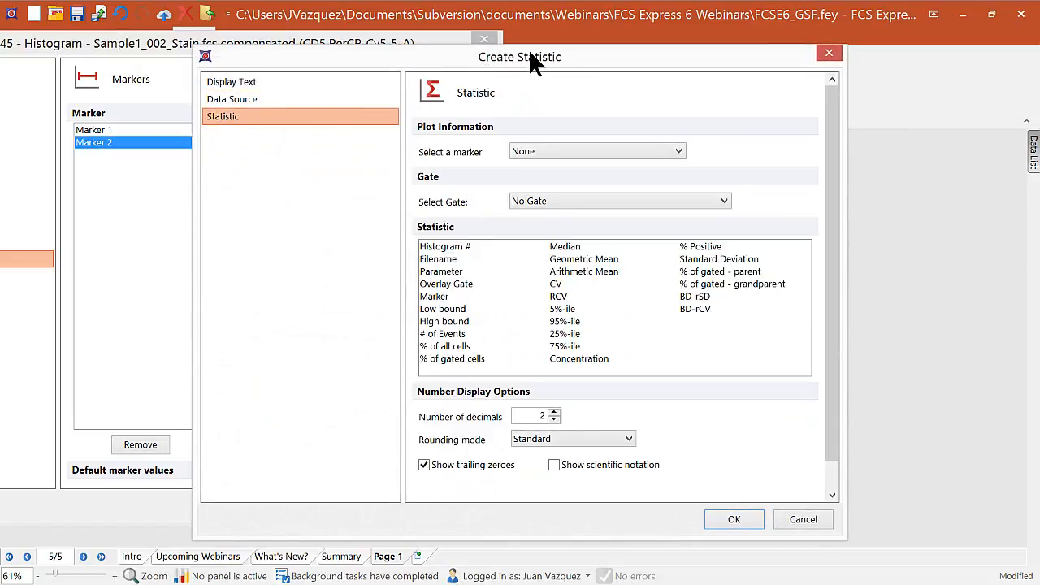
left_click(561, 151)
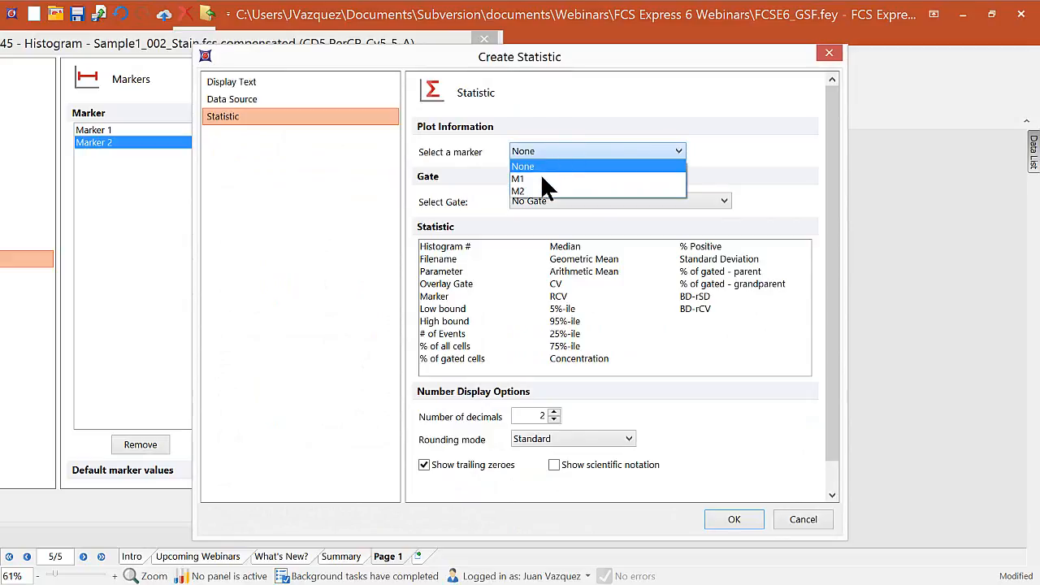
left_click(542, 176)
left_click(460, 309)
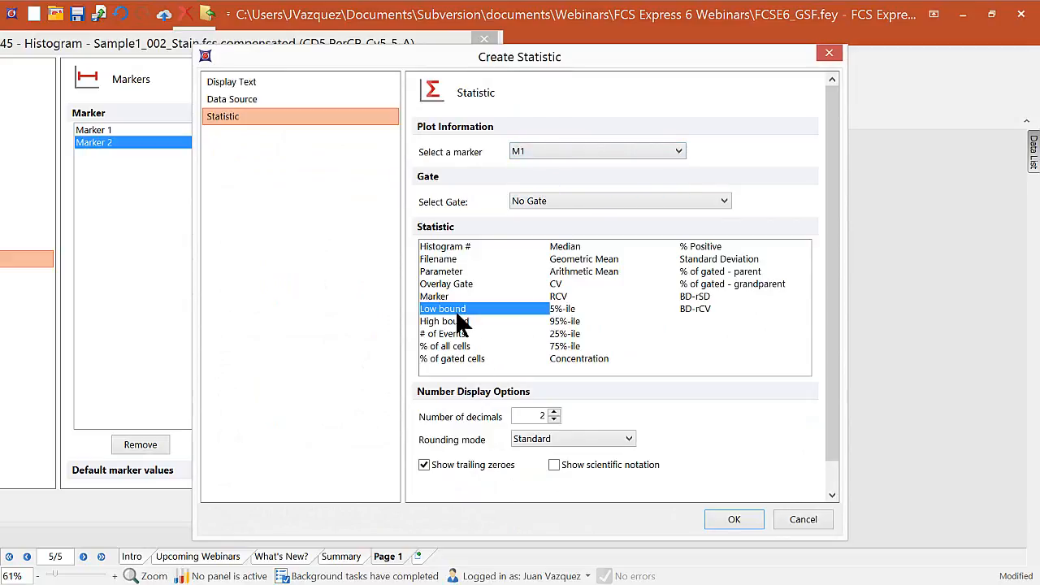
left_click(734, 520)
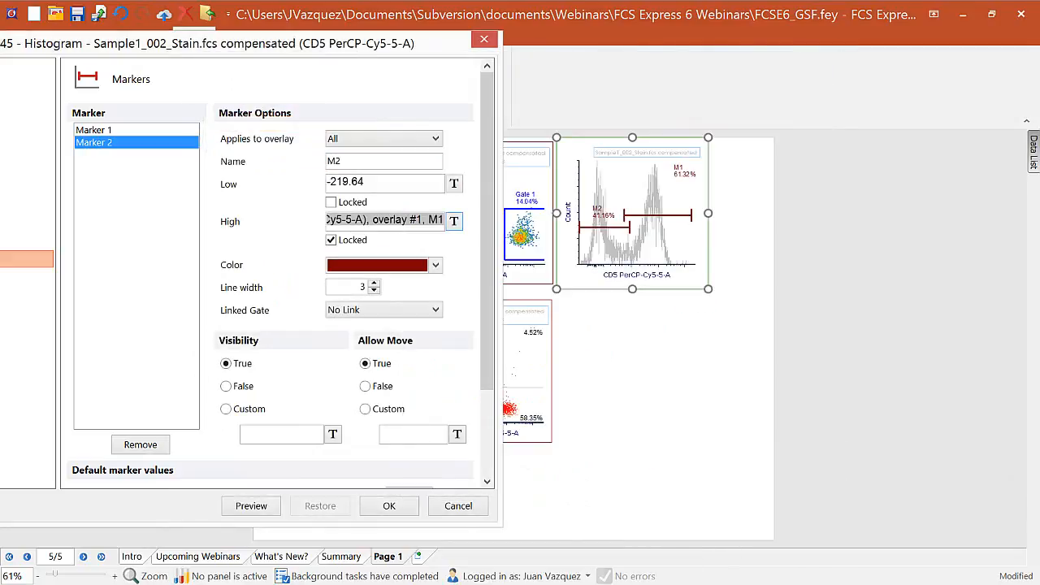
left_click(251, 505)
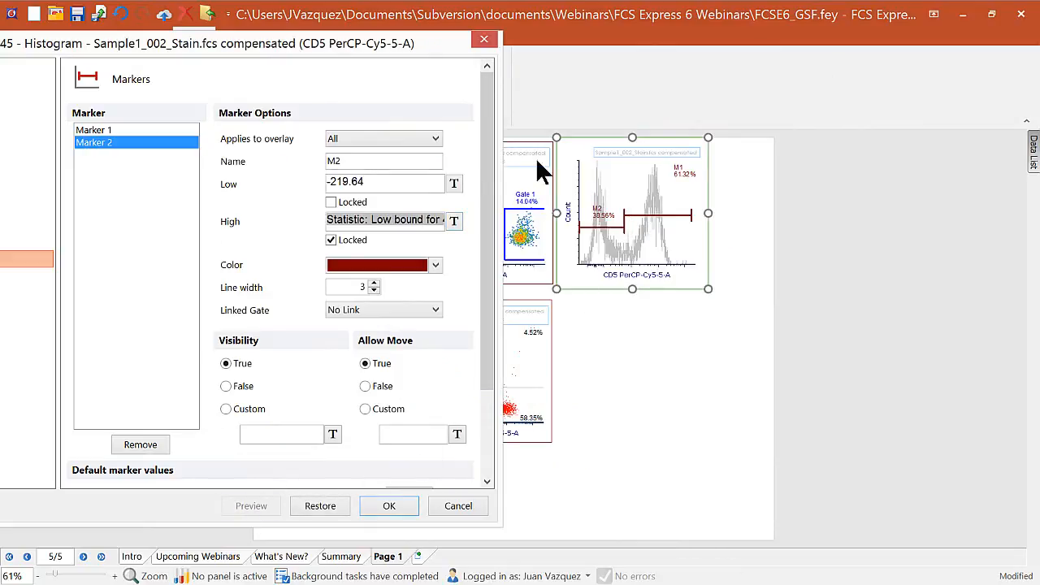
Lock Marker 2's low bound and both the low and high bounds of Marker 1, and apply the marker changes.
left_click(108, 130)
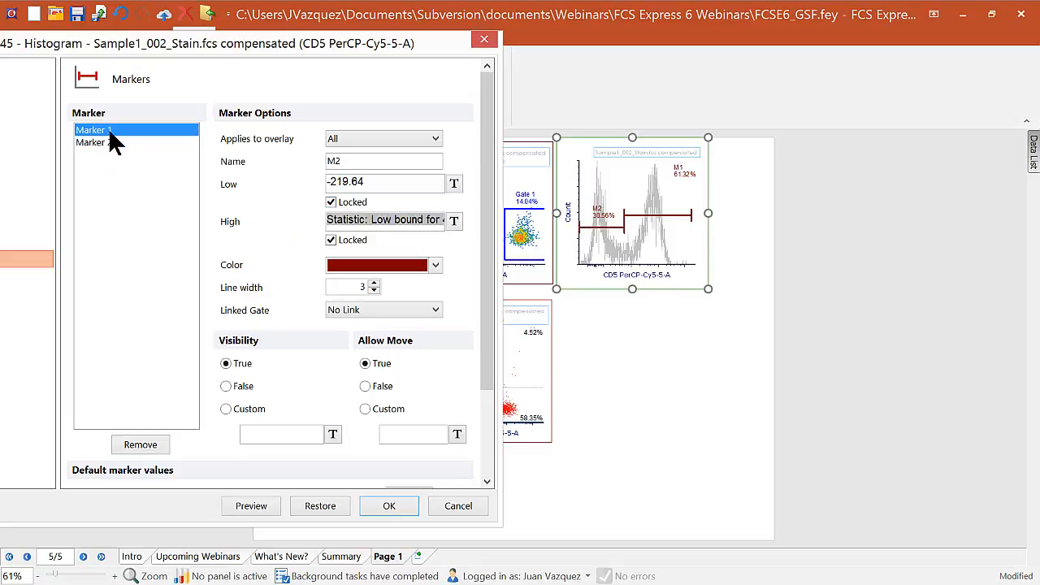
left_click(331, 202)
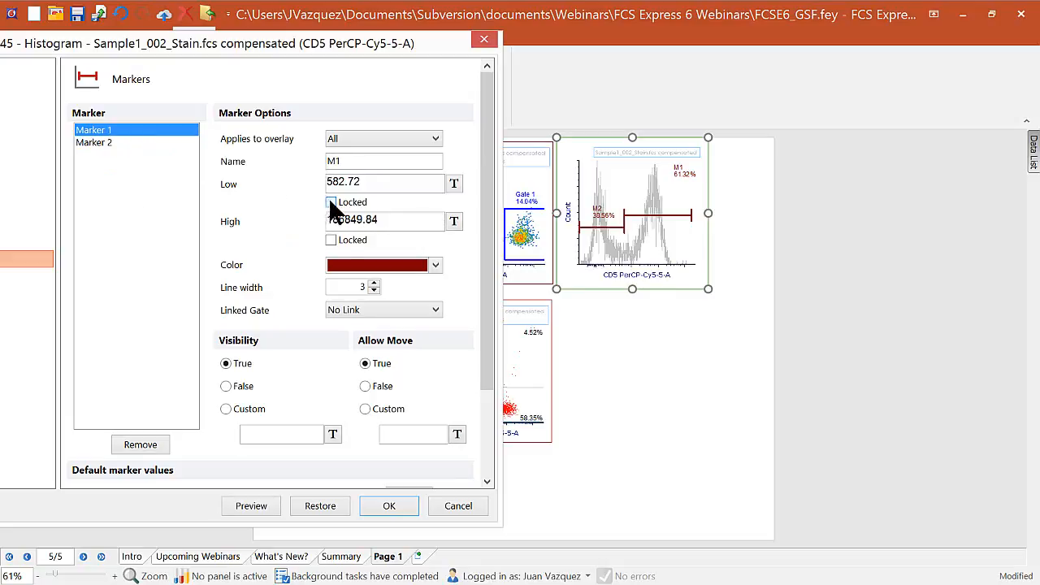
left_click(331, 240)
left_click(389, 508)
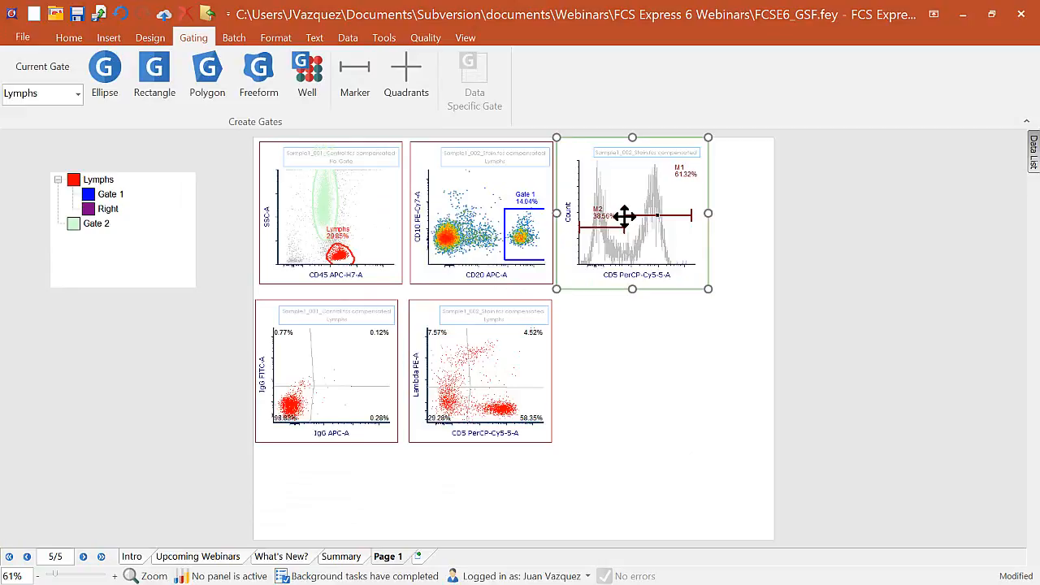
Lower the M1 marker on the histogram to the same height as M2 so the two form one continuous line.
mouse_move(625, 214)
left_mouse_down()
mouse_move(656, 217)
mouse_move(650, 246)
mouse_move(644, 233)
left_mouse_up()
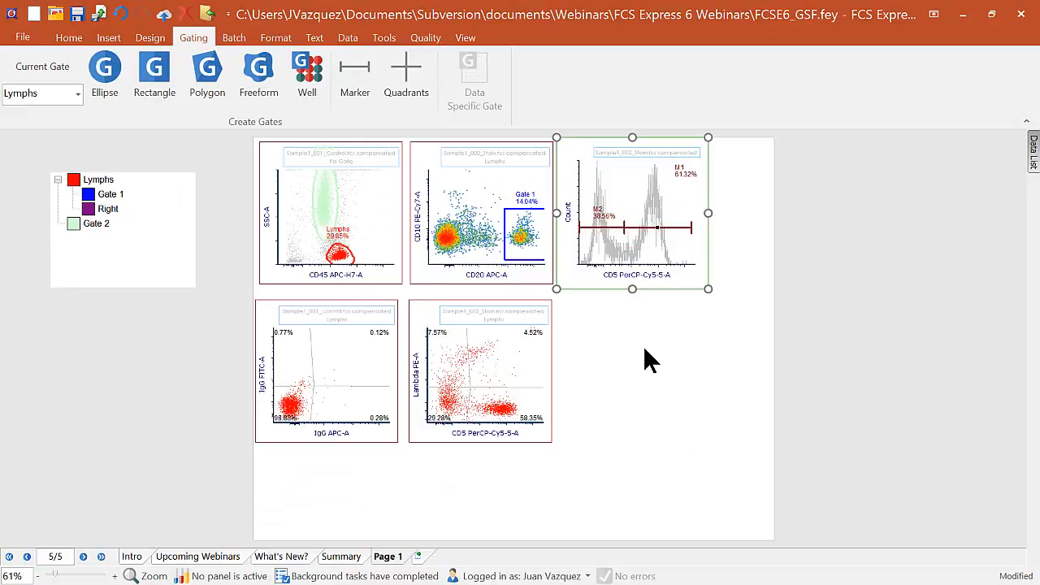
left_click(643, 344)
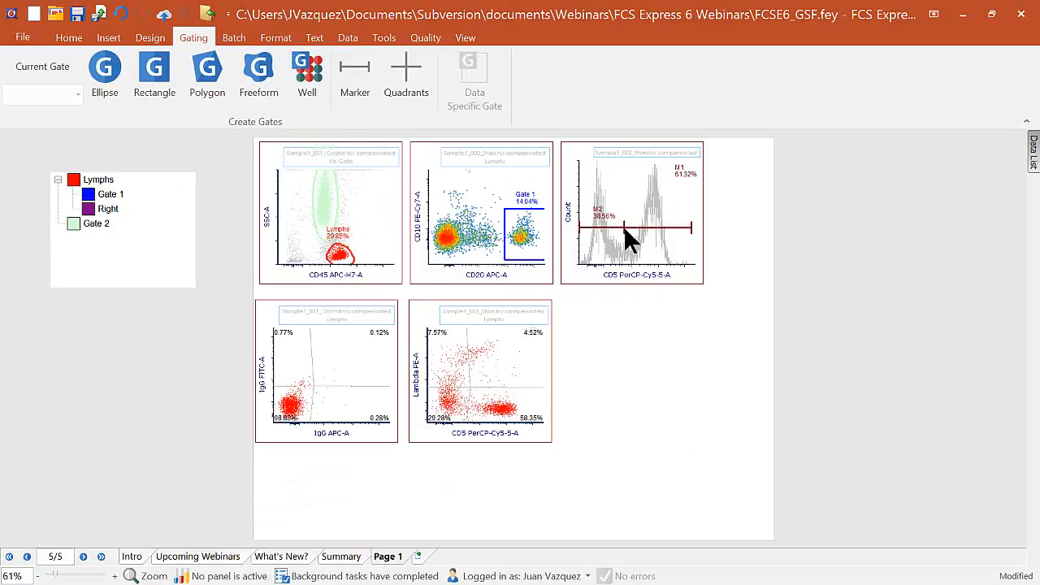
left_click(637, 241)
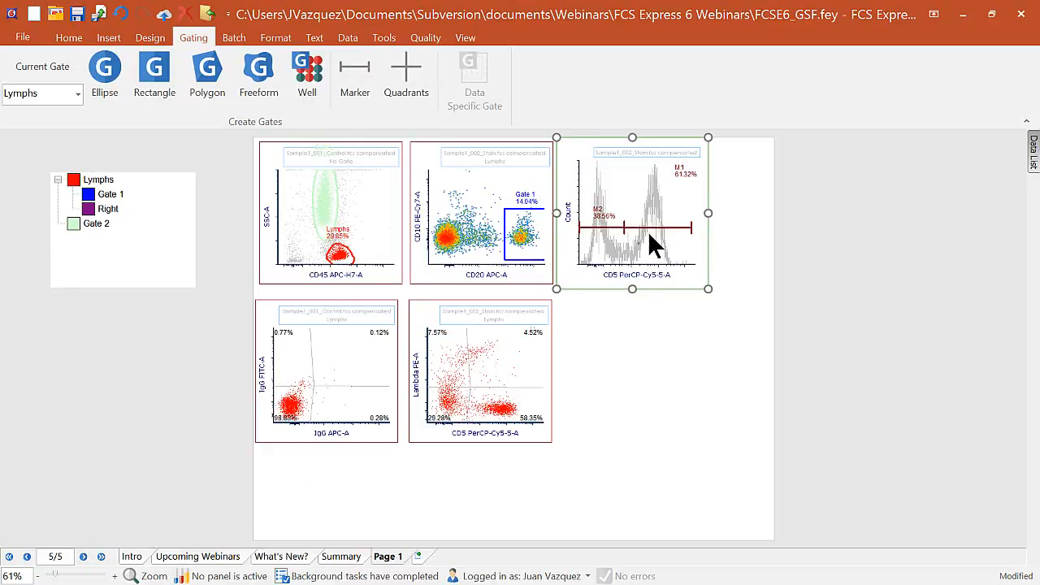
Unlock Marker 1's low bound in the histogram's marker formatting and try to move the boundary shared by the two markers.
double_click(650, 244)
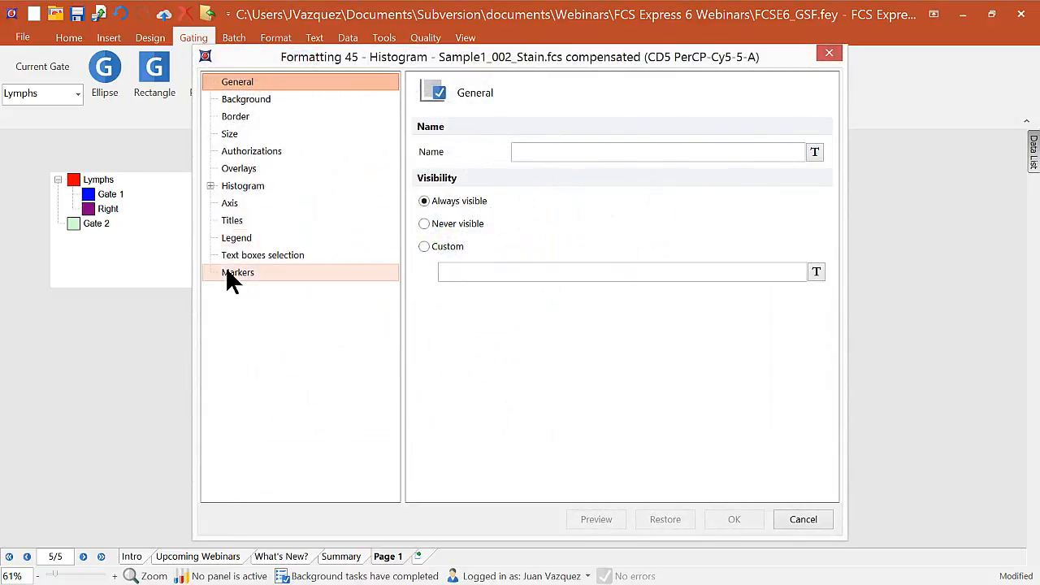
left_click(230, 273)
left_click_drag(690, 48, 408, 51)
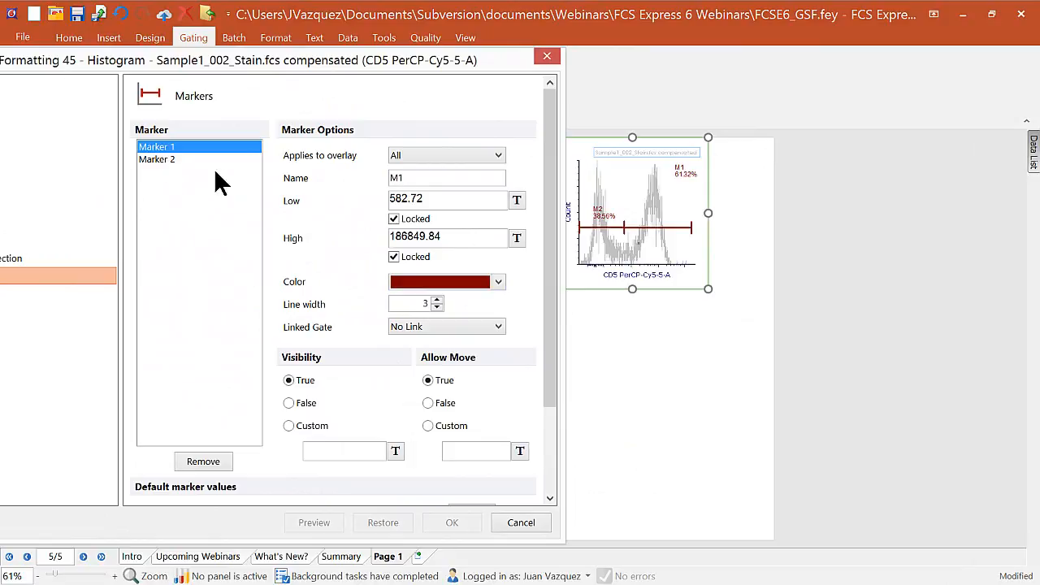
left_click(393, 220)
left_click(450, 522)
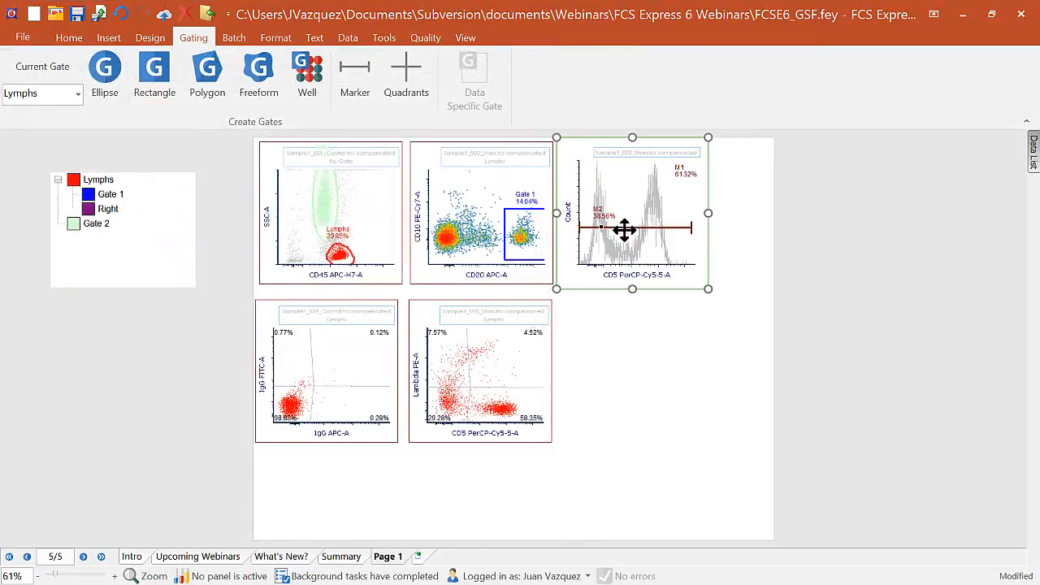
mouse_move(623, 227)
left_mouse_down()
mouse_move(639, 228)
mouse_move(617, 244)
left_mouse_up()
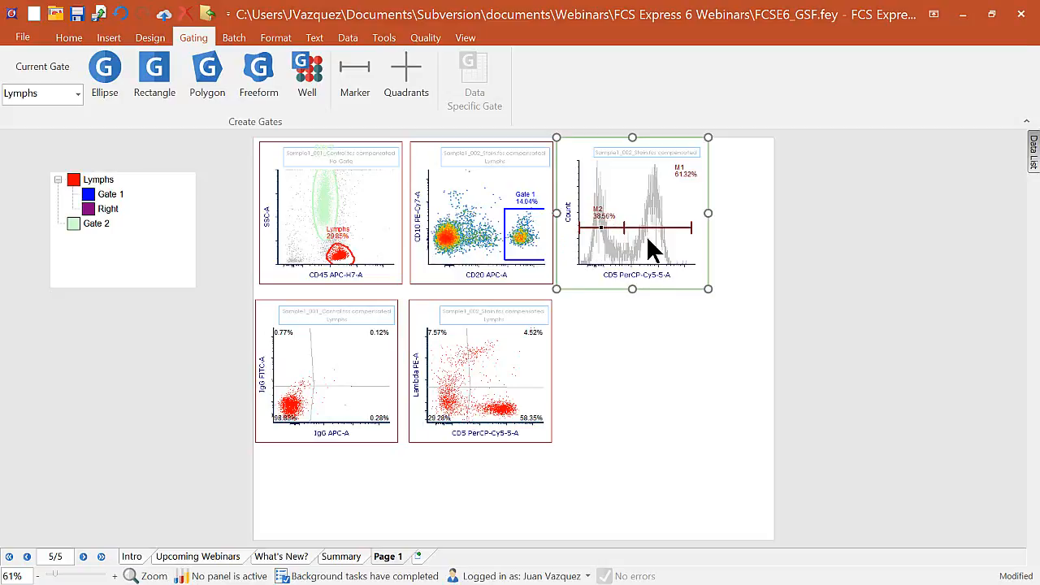
Open the histogram's marker formatting again and display Marker 2's options.
double_click(634, 266)
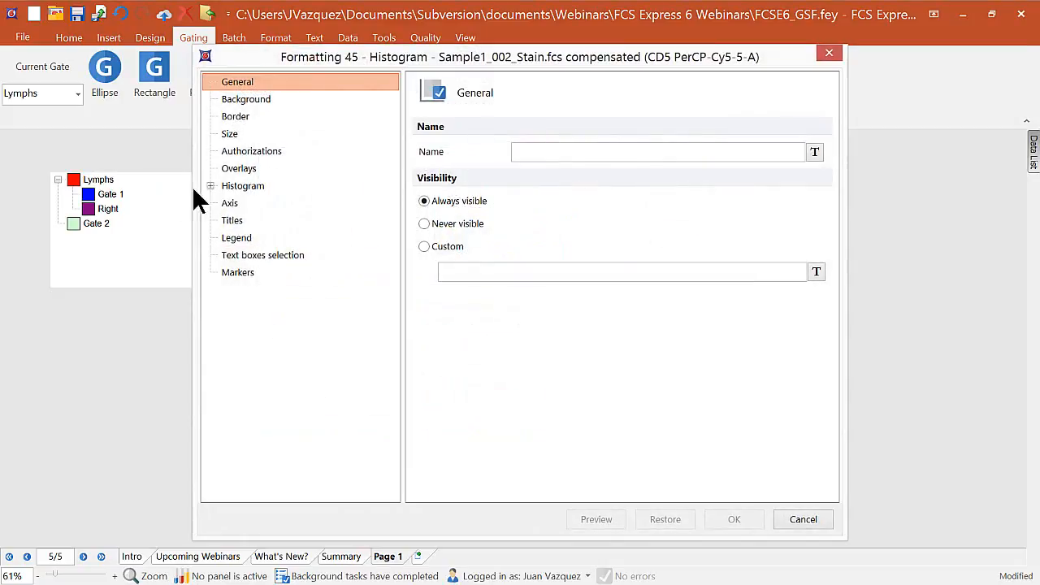
left_click(236, 259)
left_click(237, 273)
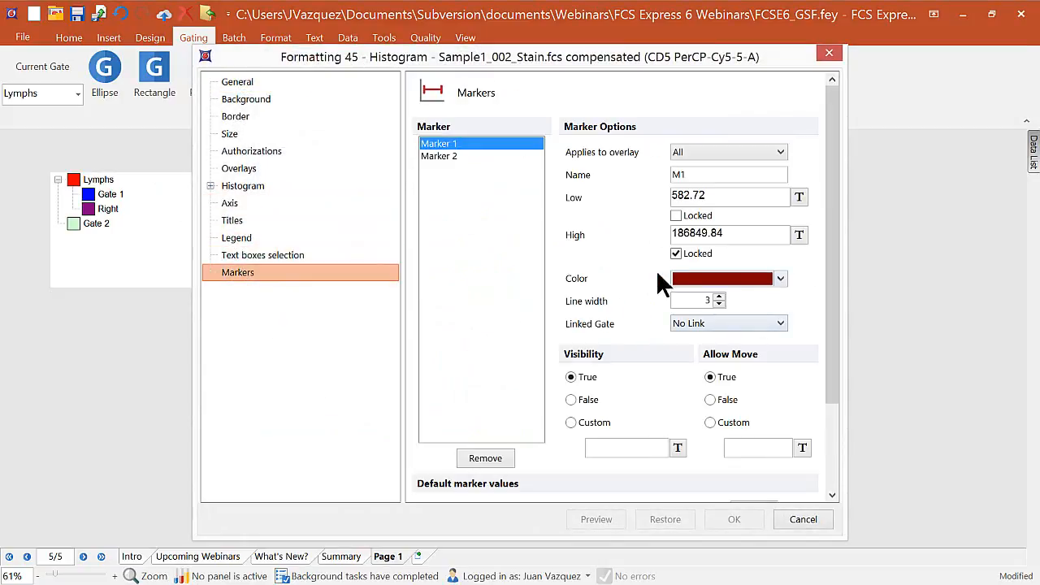
left_click(432, 156)
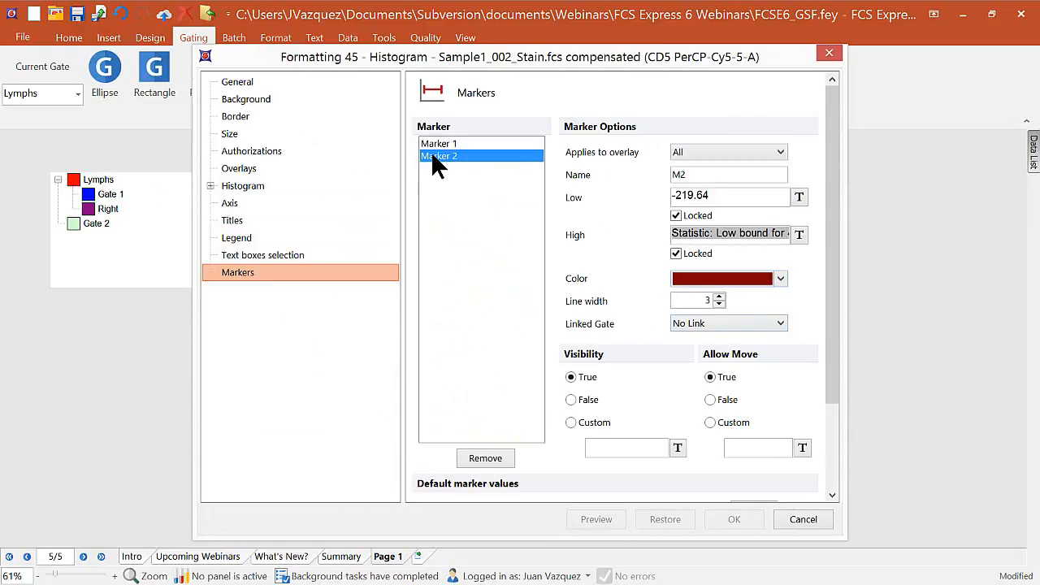
Unlock the high bound of marker M2 on the CD5 histogram and shift the boundary between M1 and M2 slightly towards higher values.
left_click(677, 254)
left_click(736, 519)
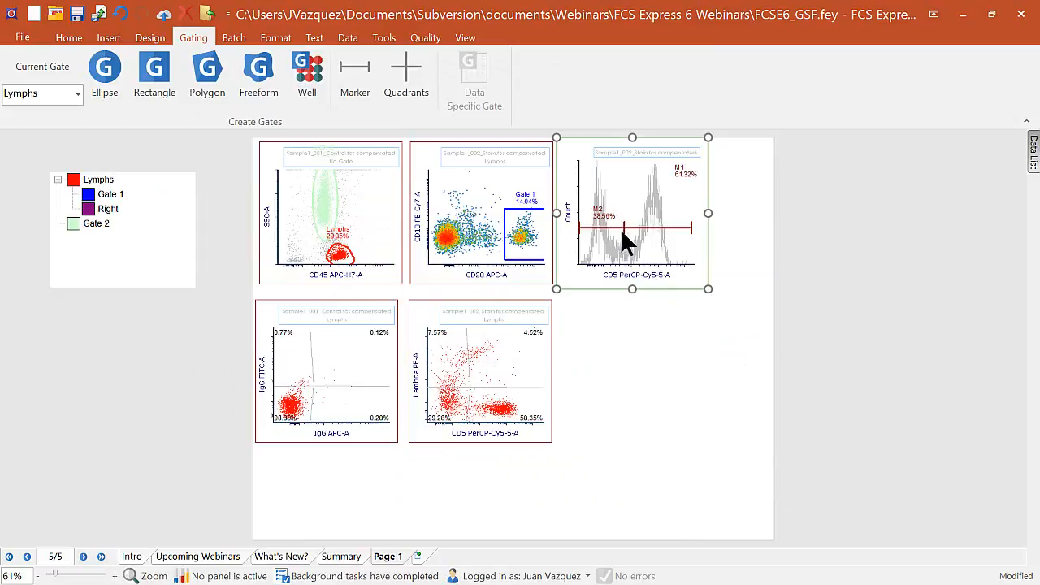
mouse_move(624, 228)
left_mouse_down()
mouse_move(660, 231)
mouse_move(641, 226)
mouse_move(613, 249)
mouse_move(618, 218)
mouse_move(646, 220)
mouse_move(597, 230)
mouse_move(637, 230)
mouse_move(625, 232)
left_mouse_up()
left_click(658, 375)
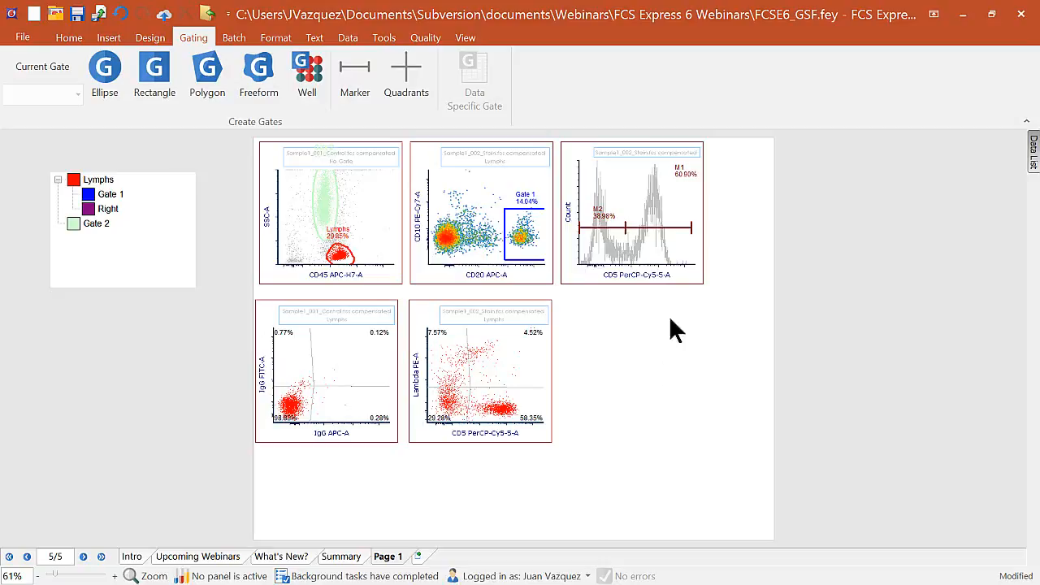
right_click(660, 254)
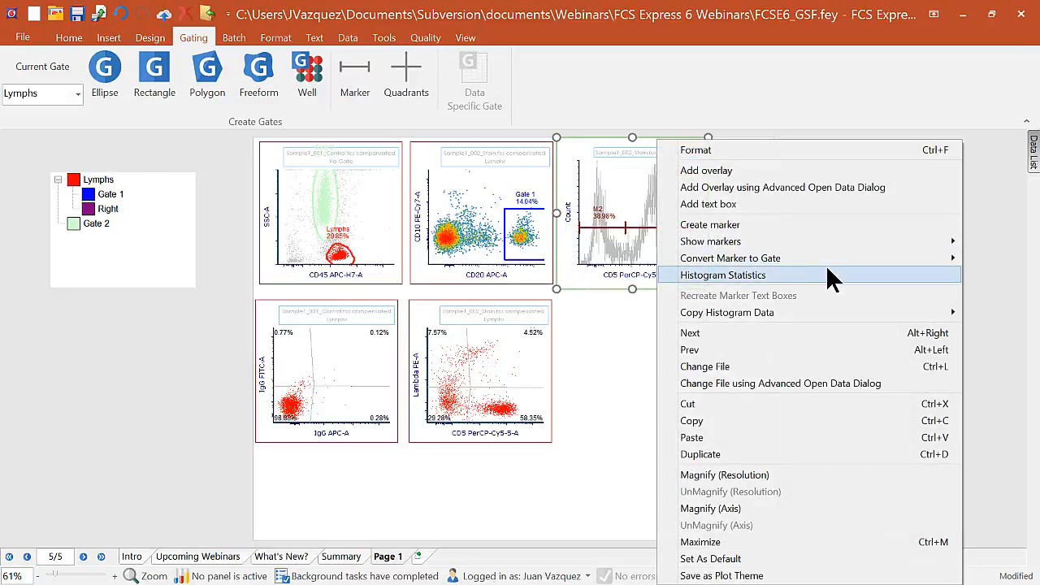
mouse_move(829, 260)
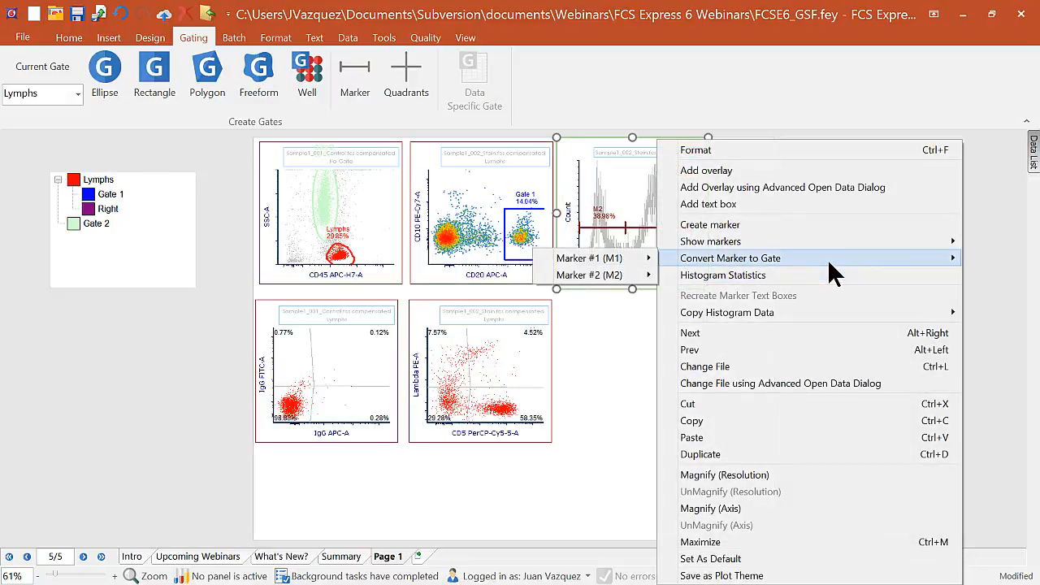
mouse_move(642, 269)
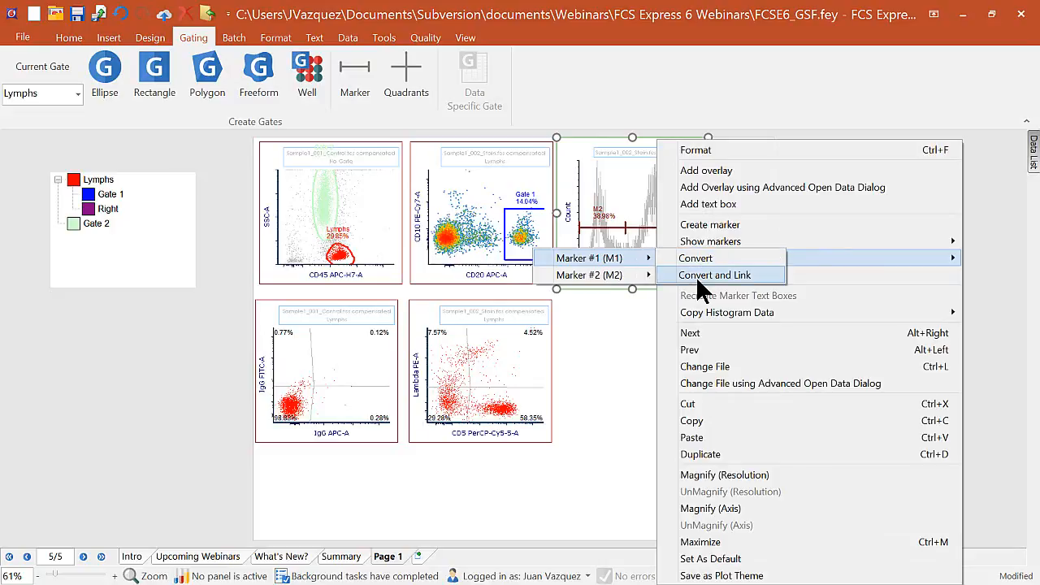
left_click(607, 356)
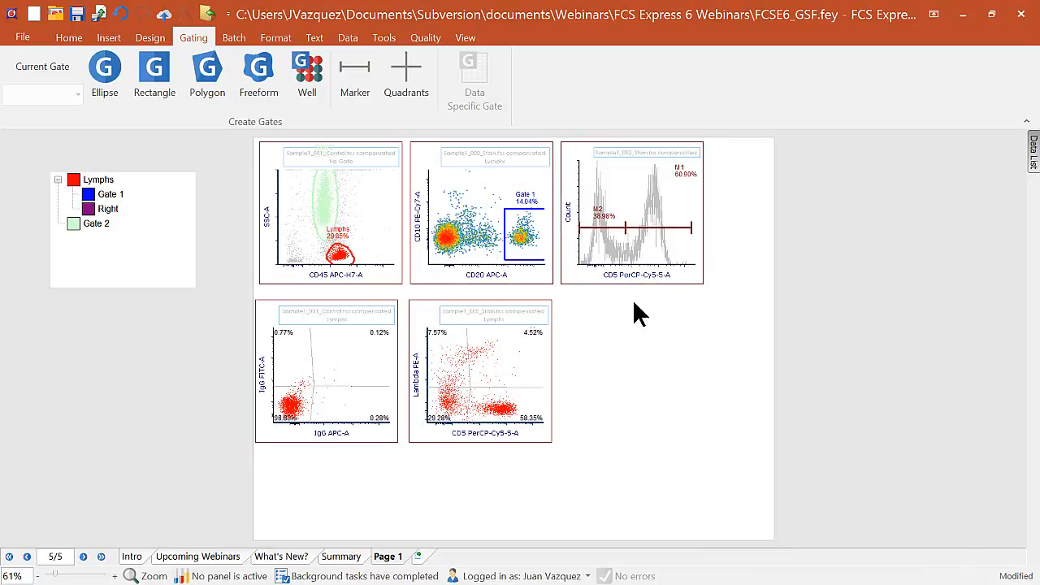
Convert marker M1 on the CD5 histogram into a linked gate named CD5+ with Lymphs as its parent.
right_click(623, 244)
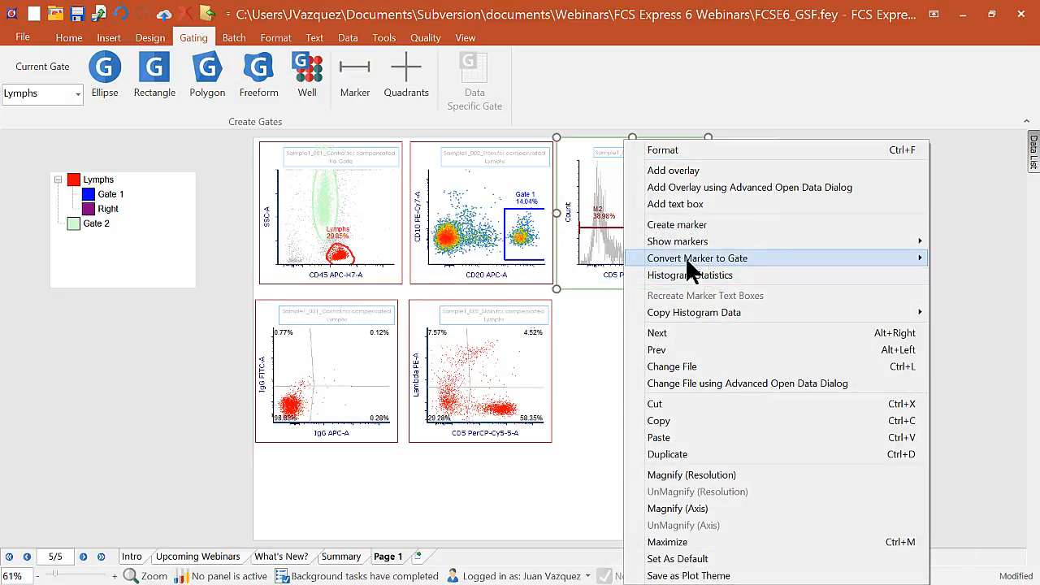
mouse_move(670, 257)
mouse_move(612, 258)
left_click(655, 278)
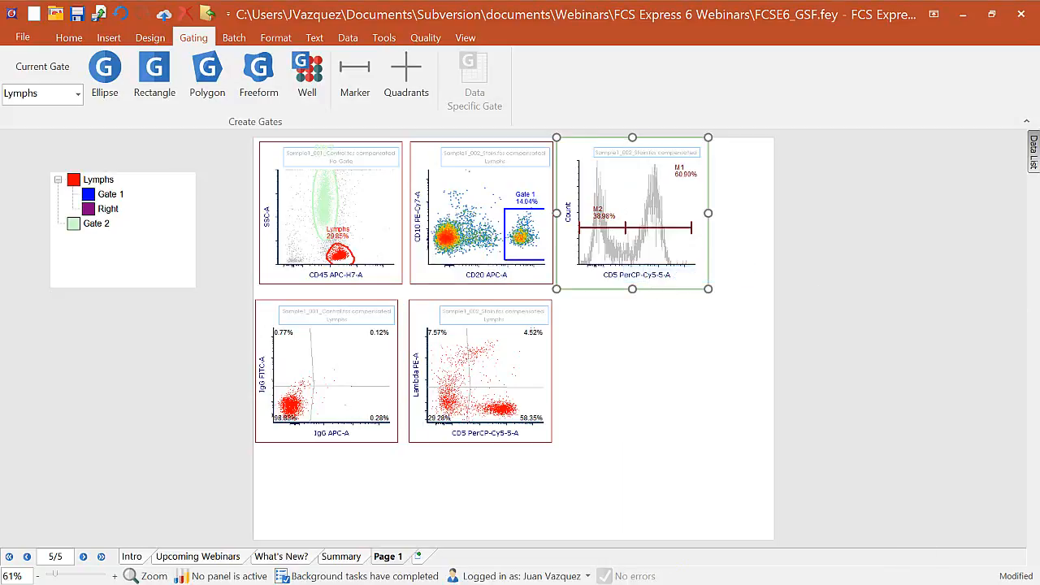
double_click(763, 253)
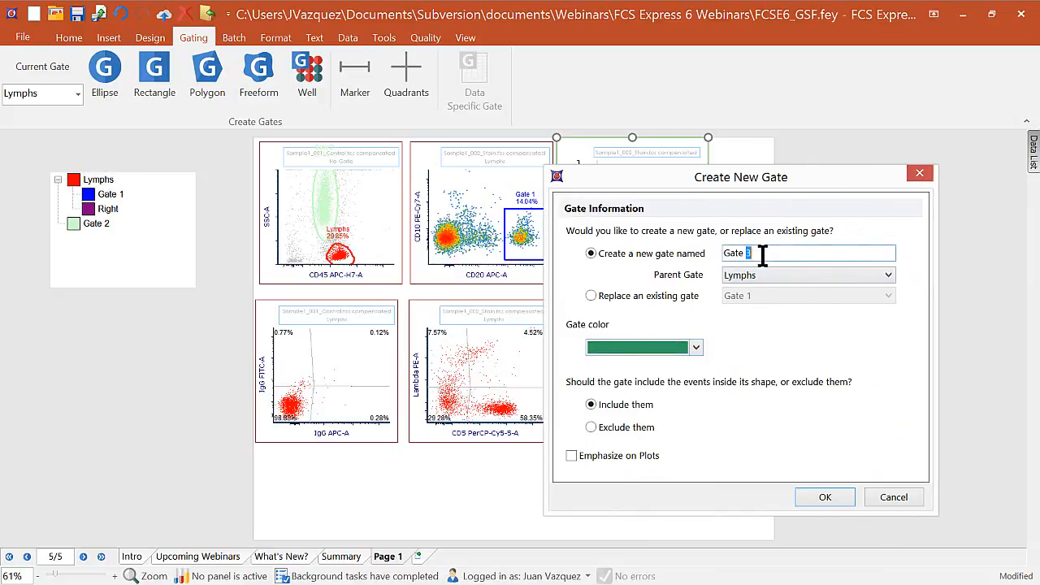
key("BackSpace")
key("BackSpace")
key("BackSpace")
key("BackSpace")
key("BackSpace")
key("BackSpace")
type("CD5+")
left_click(811, 496)
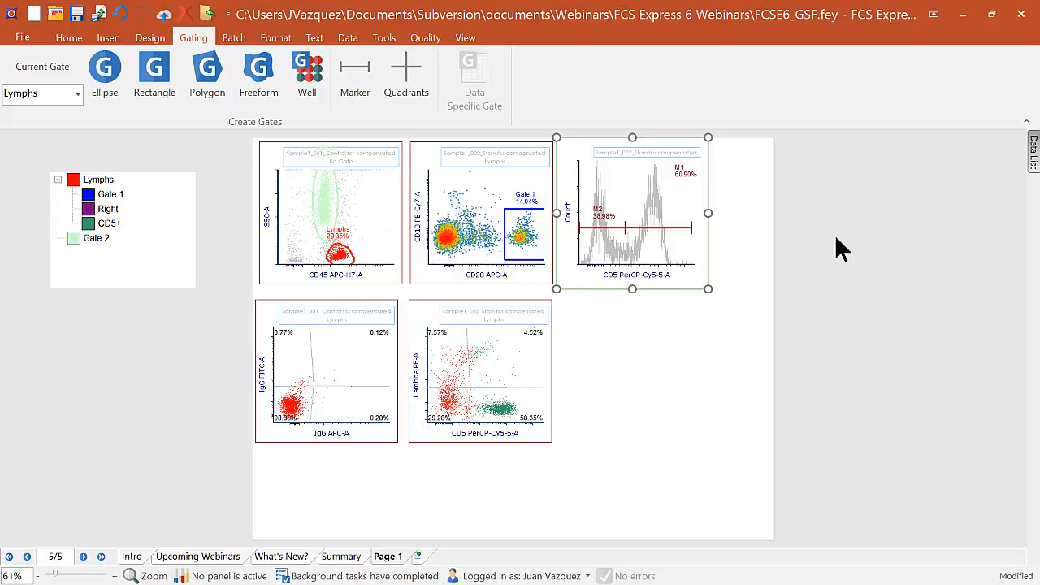
left_click(884, 243)
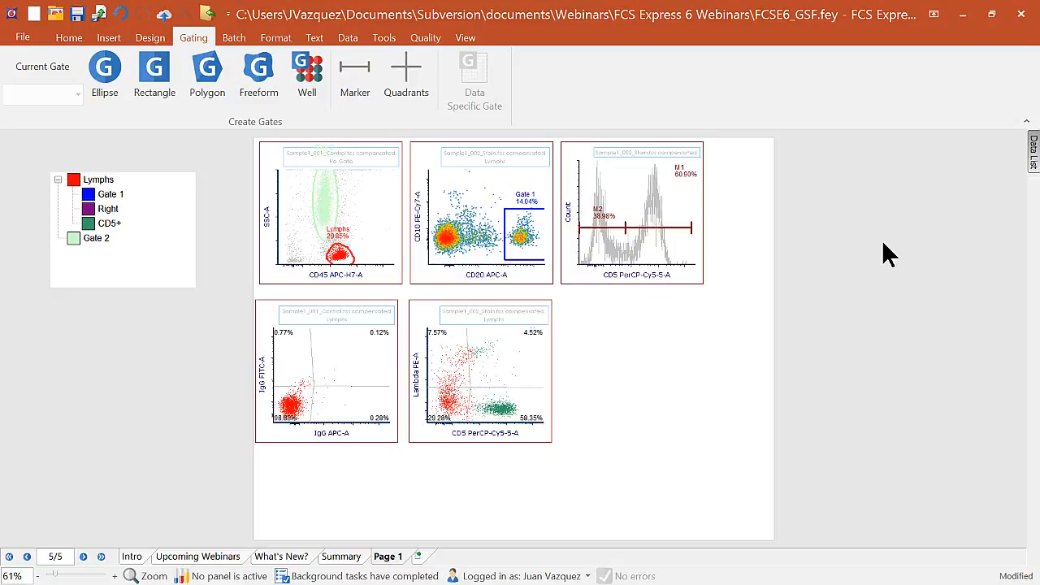
right_click(649, 209)
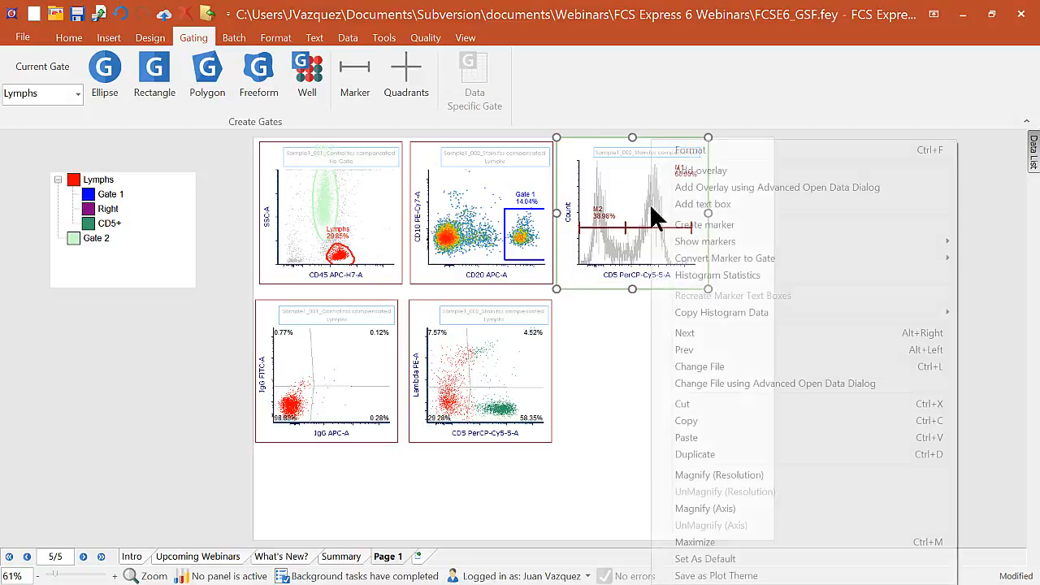
left_click(729, 172)
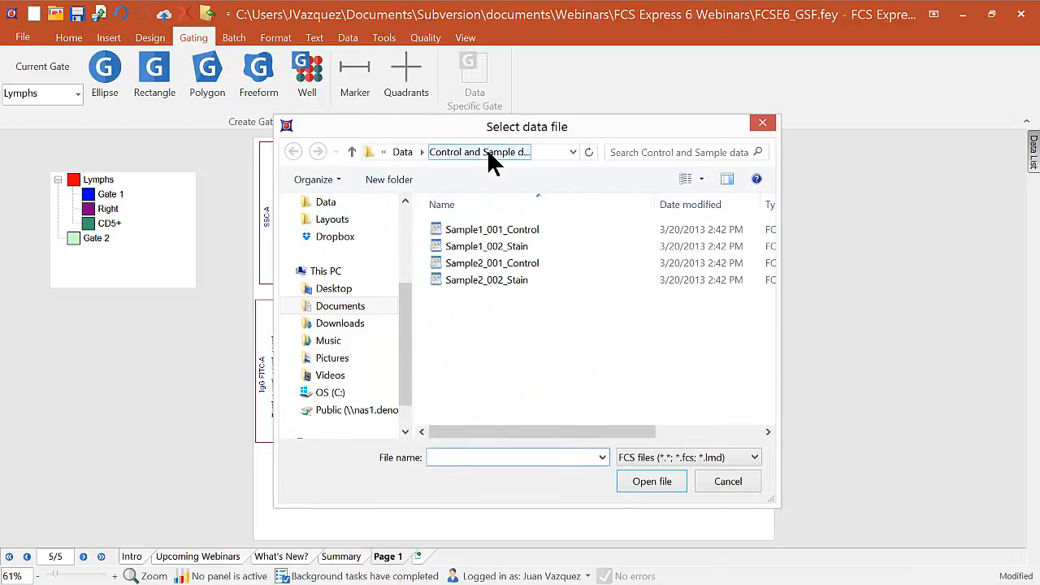
left_click(729, 479)
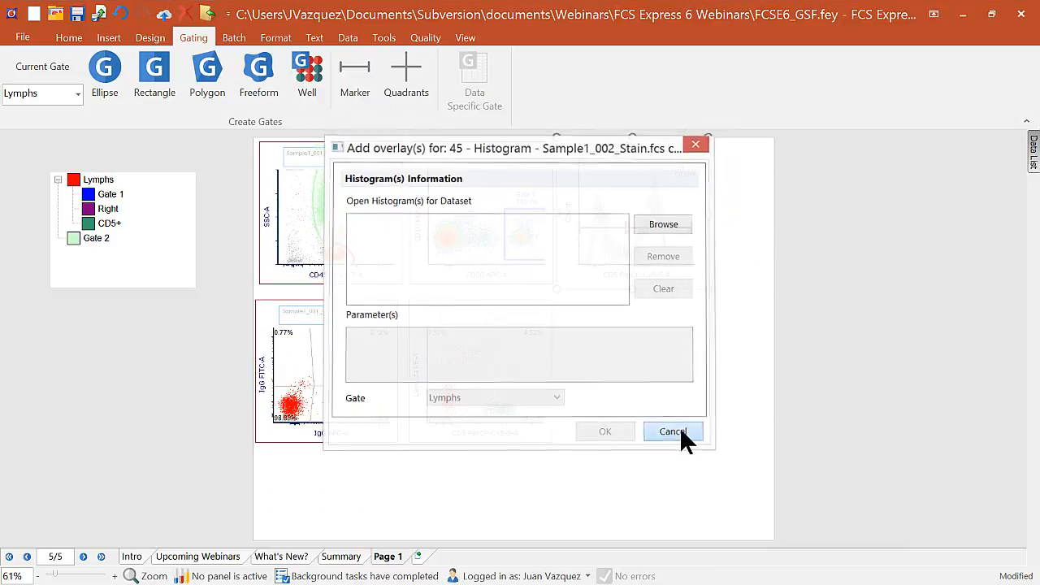
left_click(678, 431)
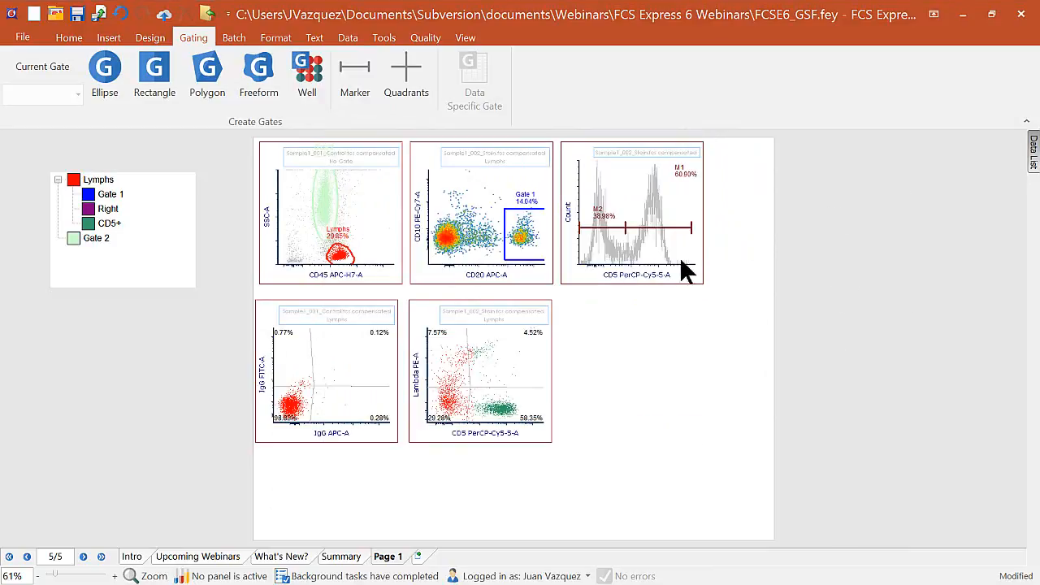
Add Sample1_001_Control.fcs from the data list to the CD5 histogram as a new overlay.
left_click(1034, 153)
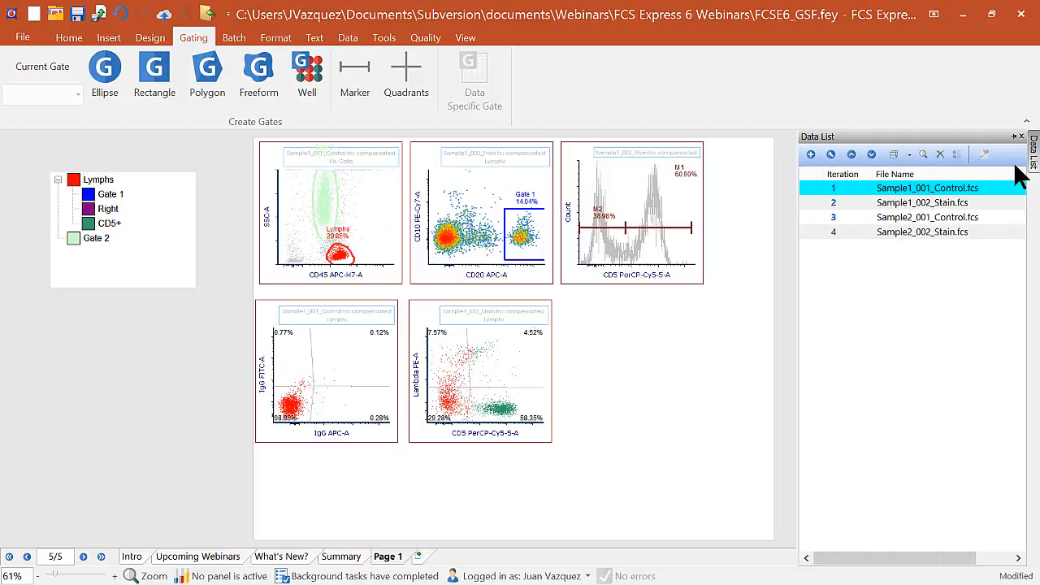
left_click(920, 189)
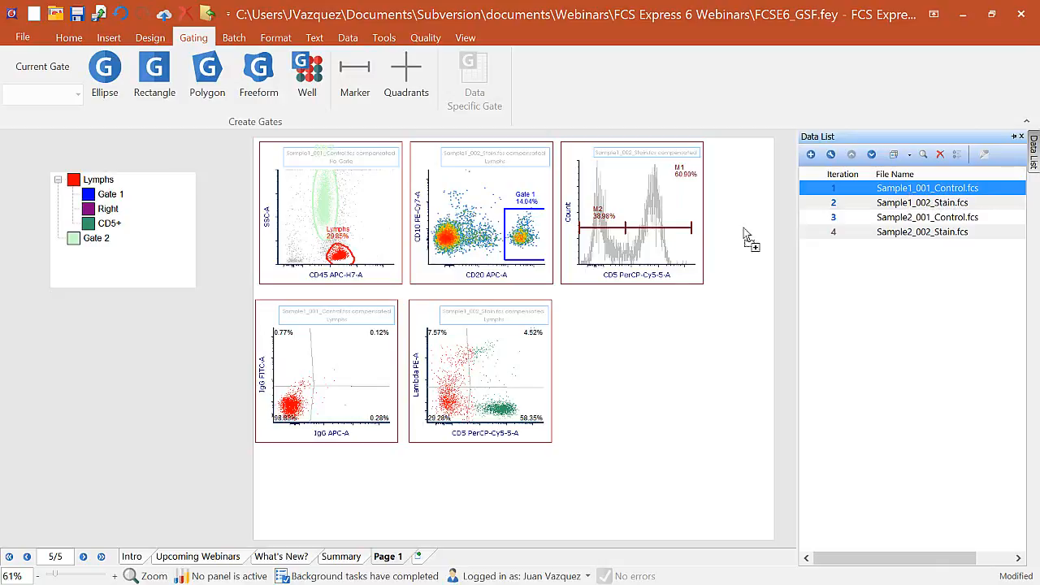
left_click_drag(744, 229, 642, 197)
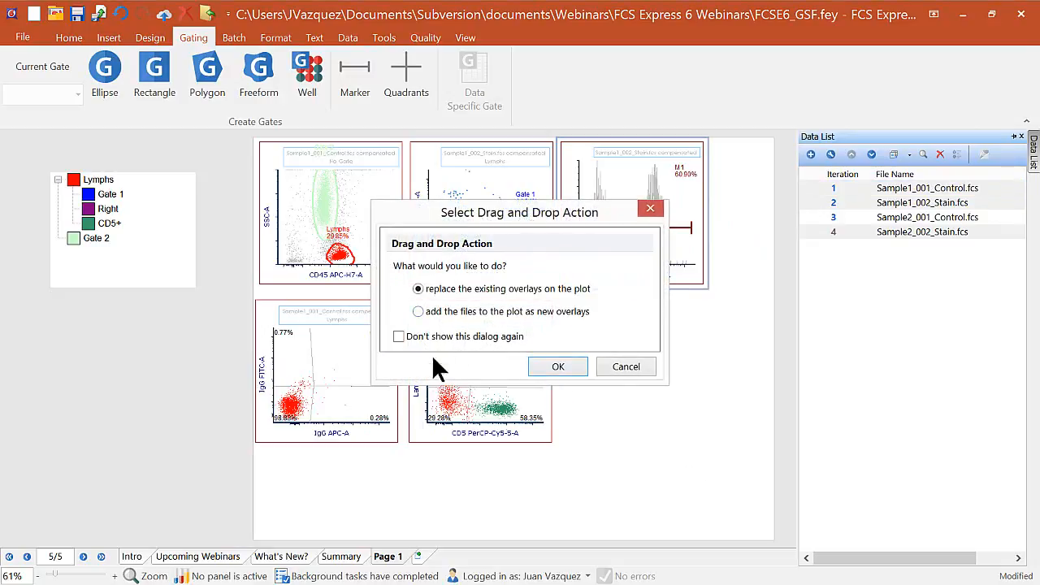
left_click(419, 311)
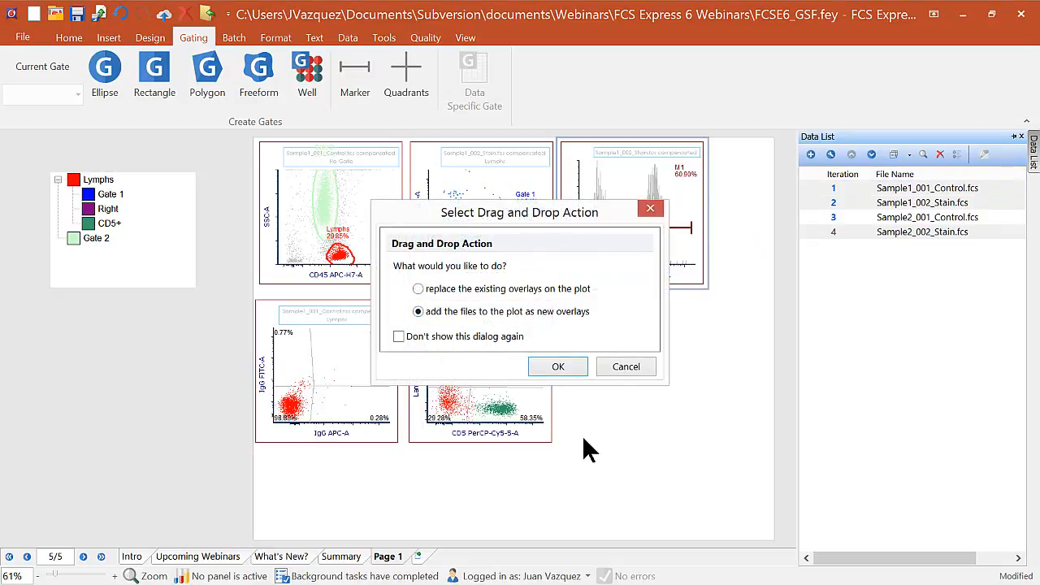
left_click(567, 366)
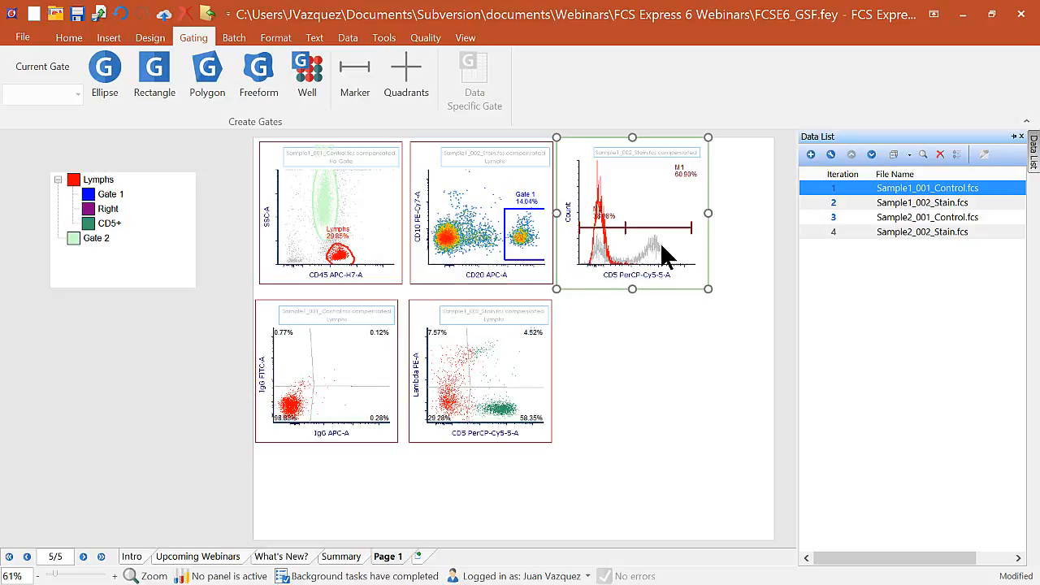
Move the Lymphs gate slightly on the SSC-A versus CD45 APC-H7-A plot.
left_click(341, 257)
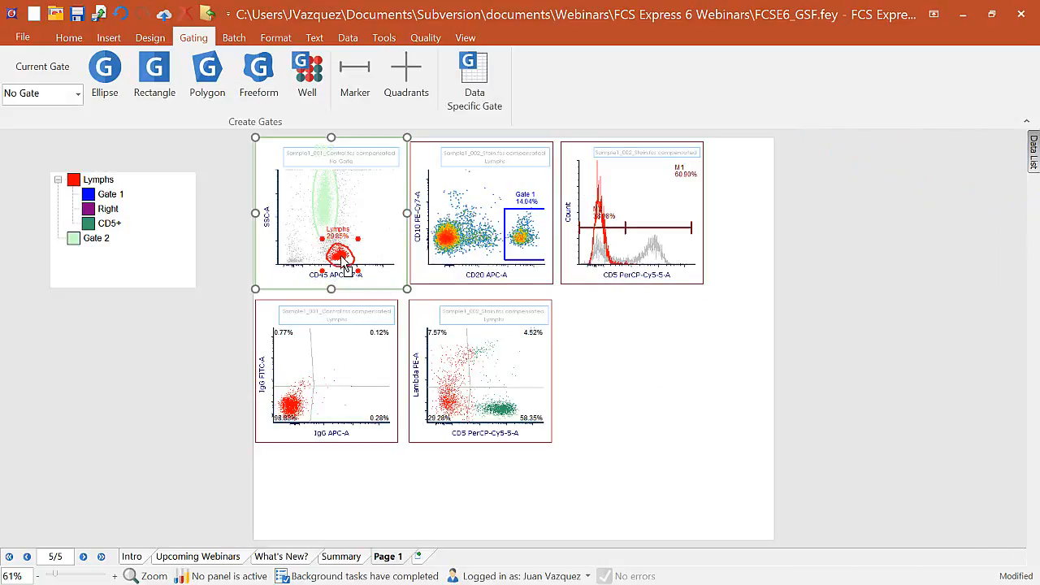
mouse_move(346, 265)
left_mouse_down()
mouse_move(337, 244)
mouse_move(344, 260)
left_mouse_up()
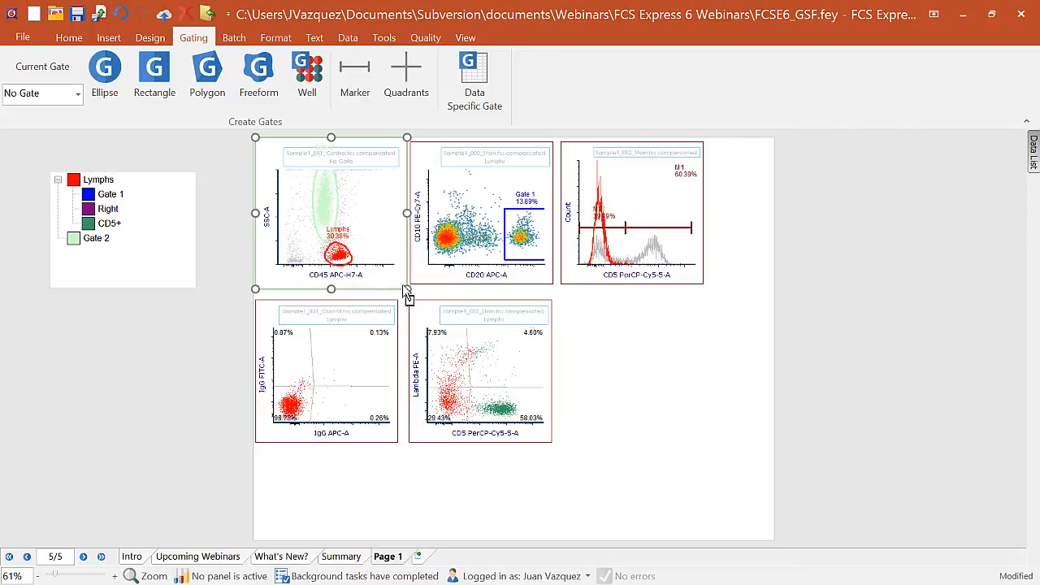
left_click(668, 367)
Reorder the CD5 histogram's overlays so Sample1_002_Stain.fcs comes after Sample1_001_Control.fcs, and preview the result.
left_click(681, 220)
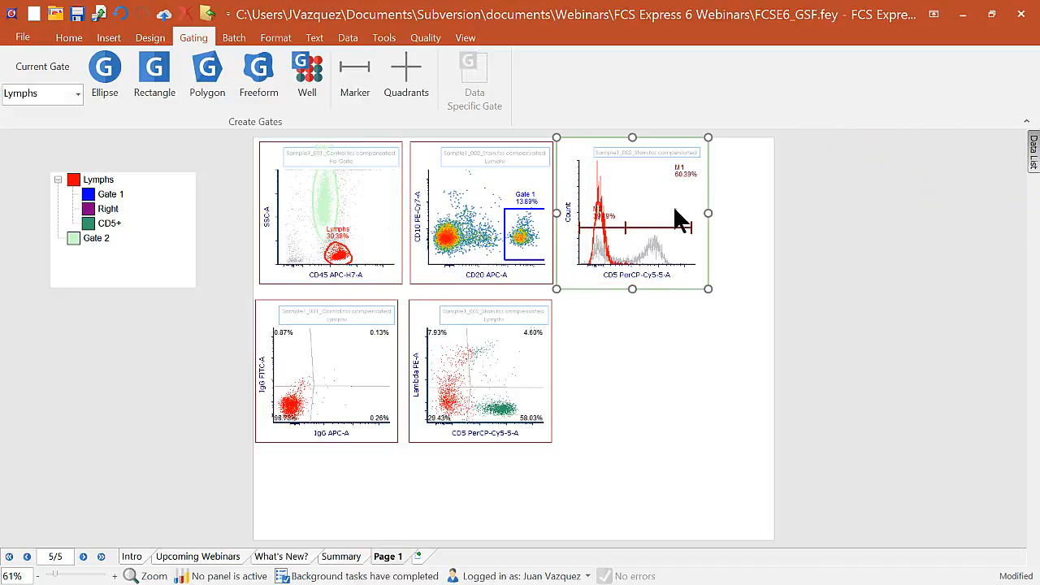
double_click(681, 220)
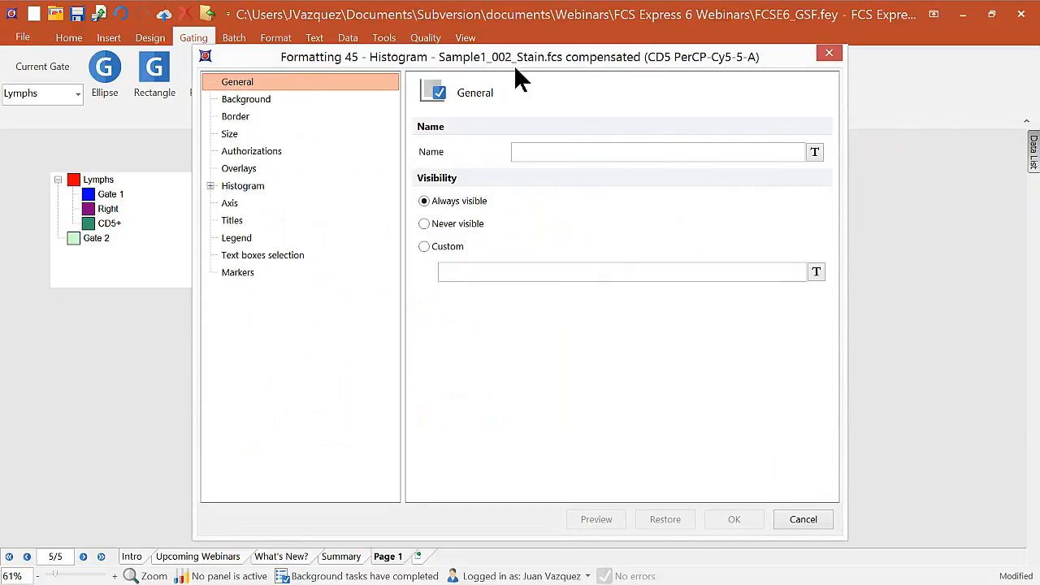
left_click(251, 169)
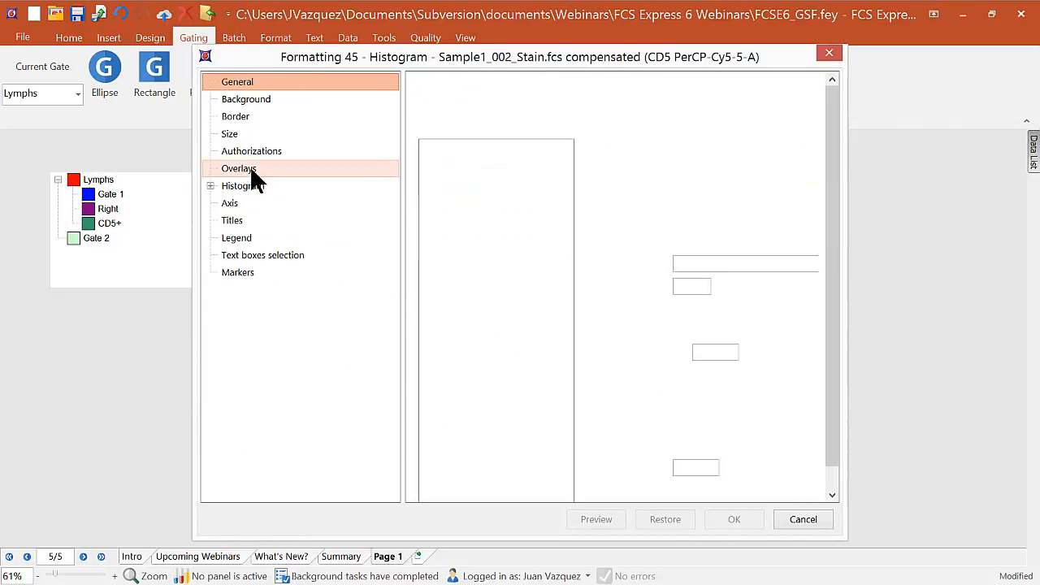
left_click_drag(717, 49, 506, 46)
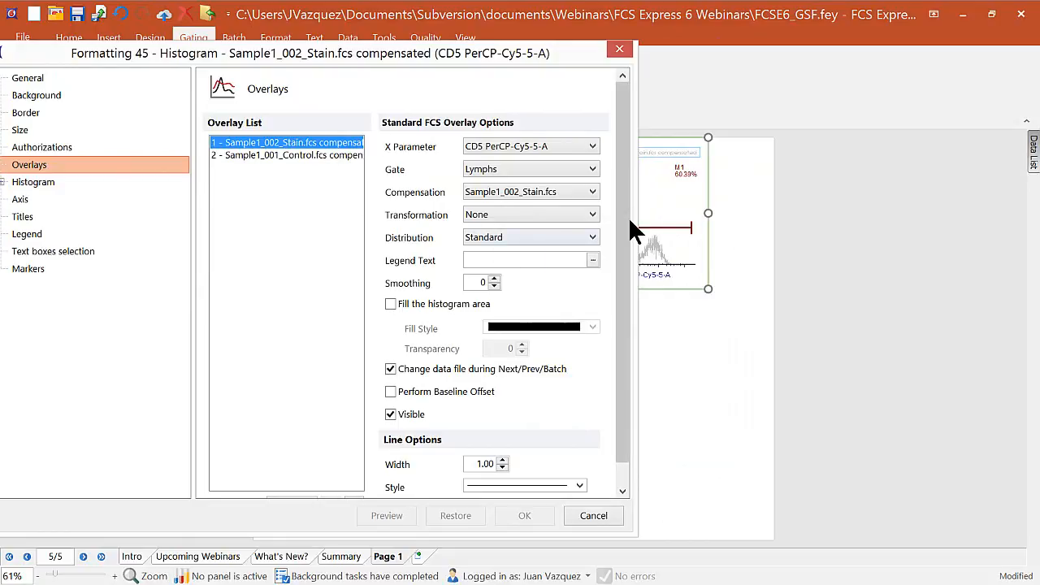
scroll(623, 233, "down", 1)
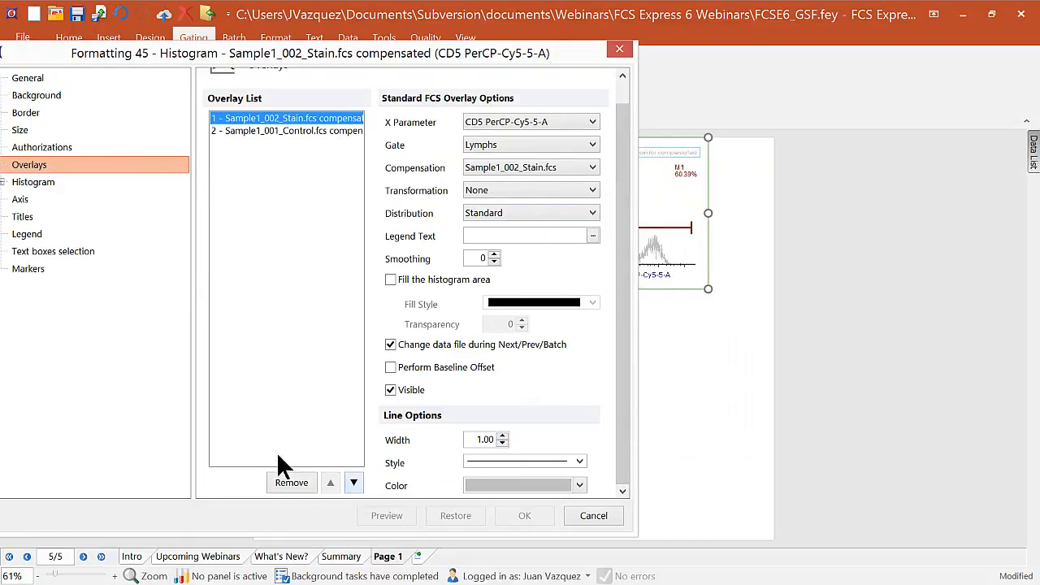
left_click(354, 482)
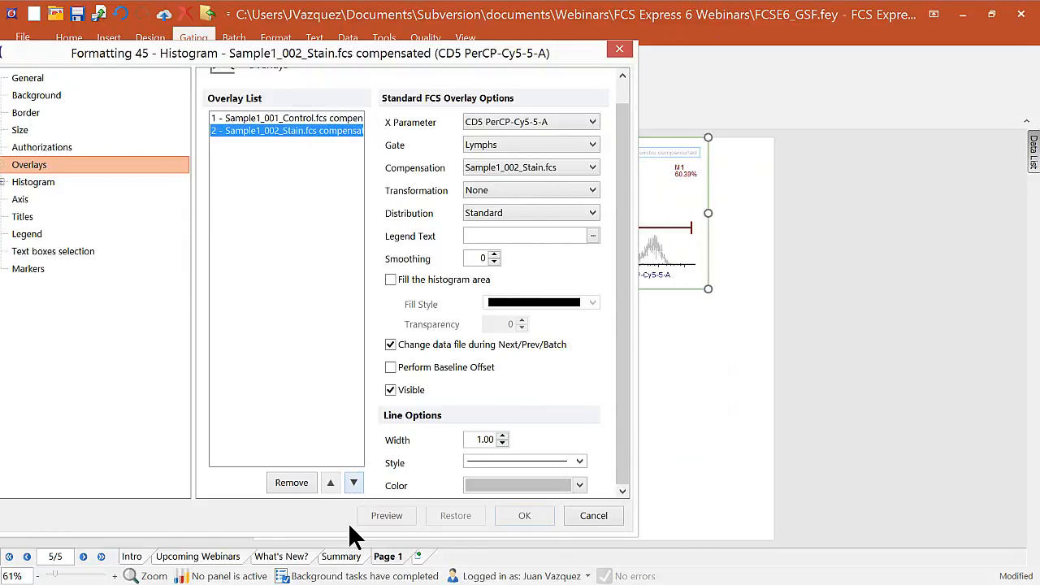
left_click_drag(528, 47, 423, 33)
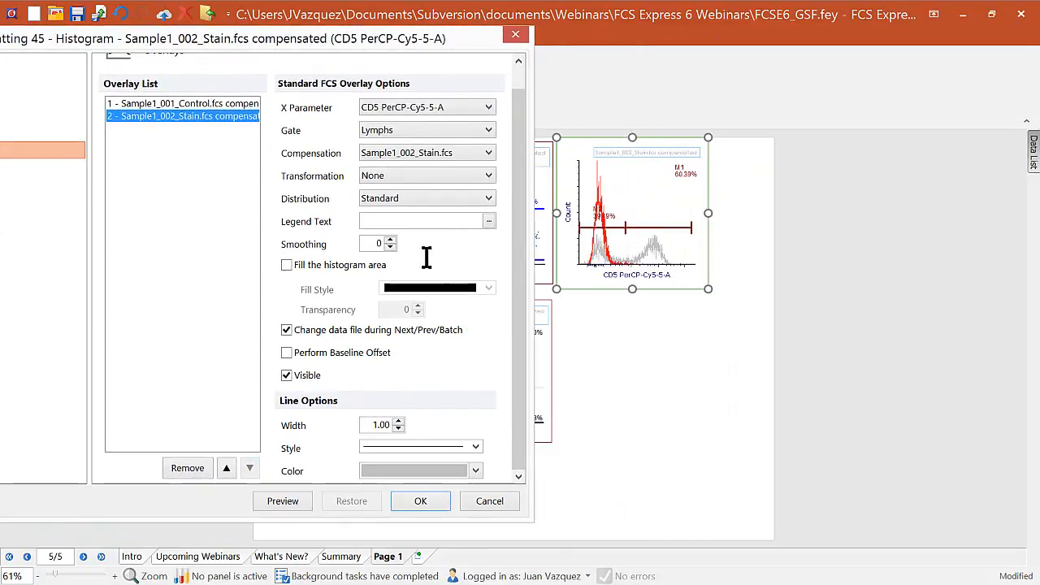
left_click(282, 499)
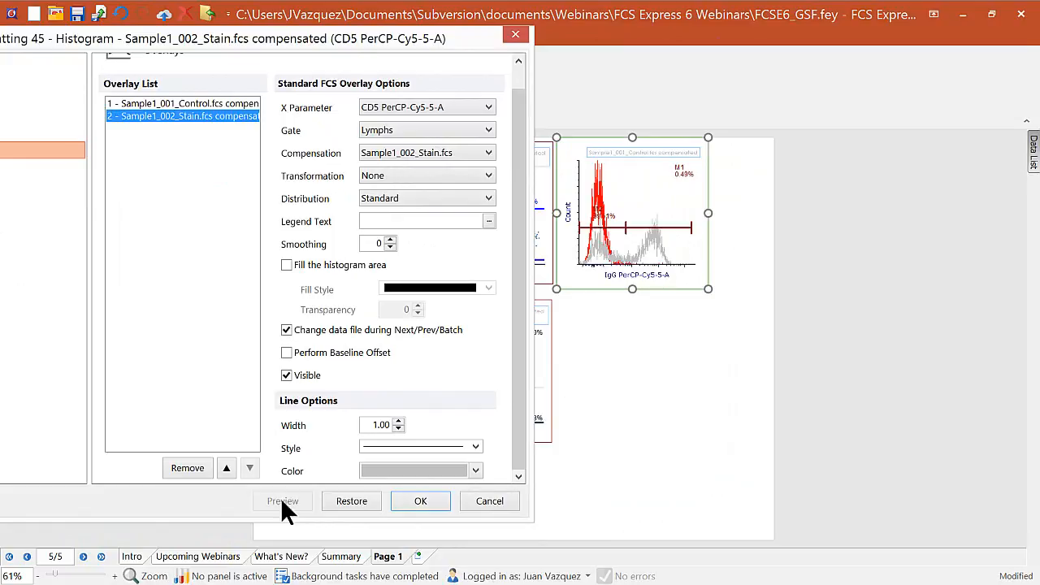
Fill the area of both histogram overlays with transparency 75, set their smoothing to 50, and apply the formatting.
left_click(182, 104)
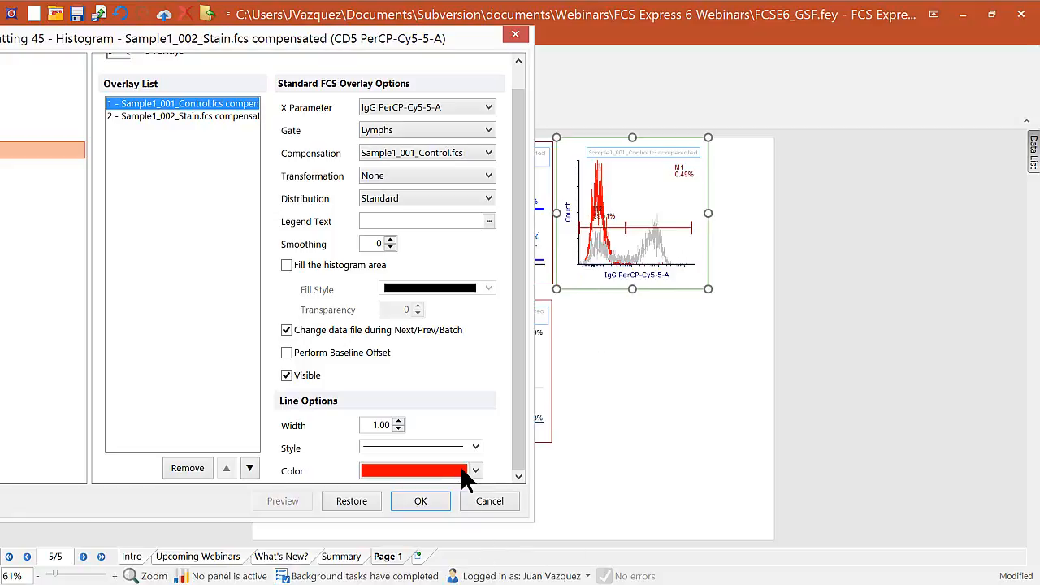
left_click(182, 116, "ctrl")
left_click(287, 265)
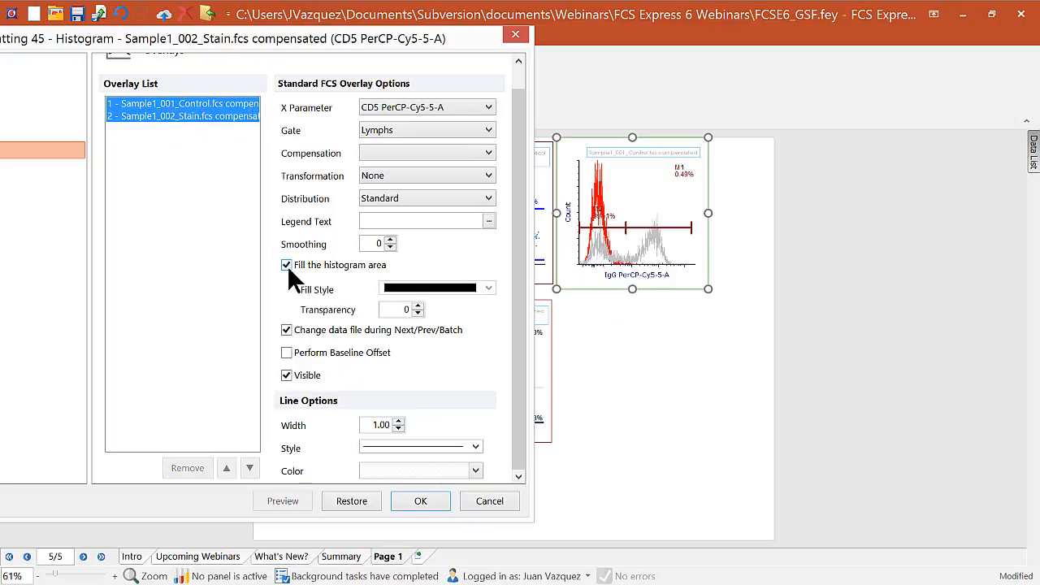
double_click(399, 309)
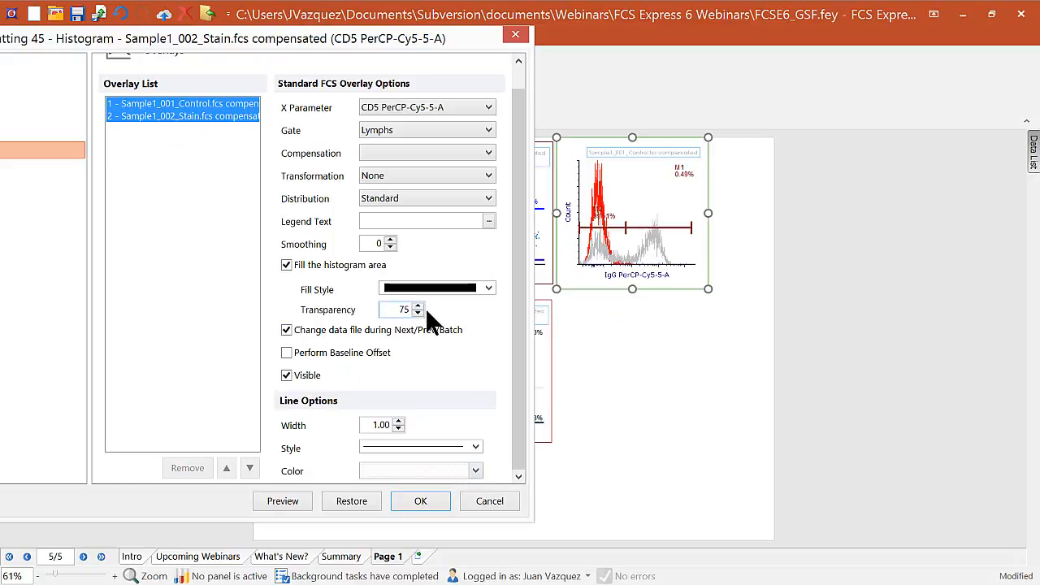
double_click(376, 244)
type("50")
left_click(285, 509)
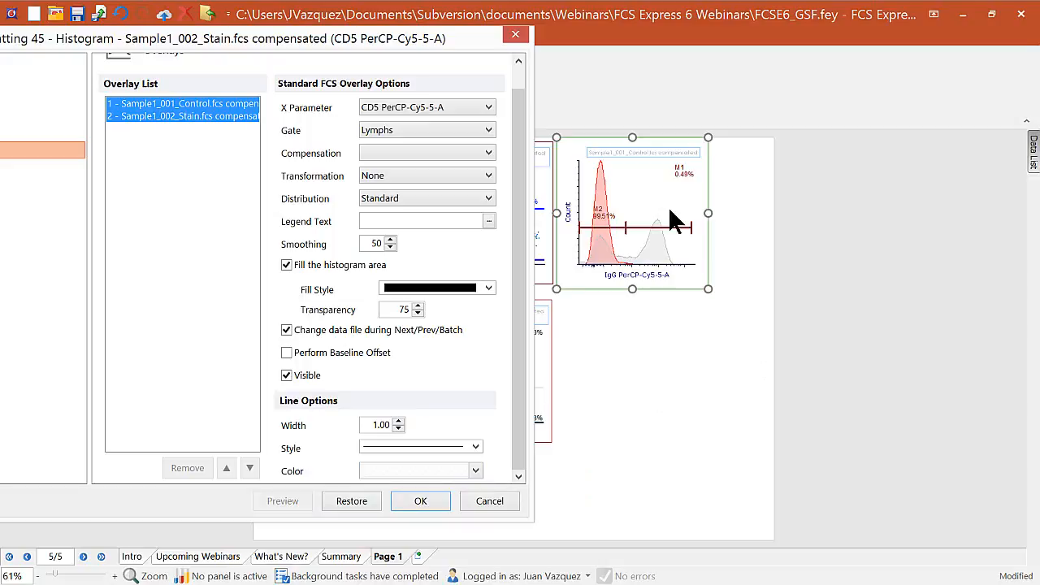
left_click(420, 501)
left_click(646, 408)
Shift the Lymphs gate slightly on the SSC-A versus CD45 APC-H7-A plot, then deselect the plot.
left_click(345, 261)
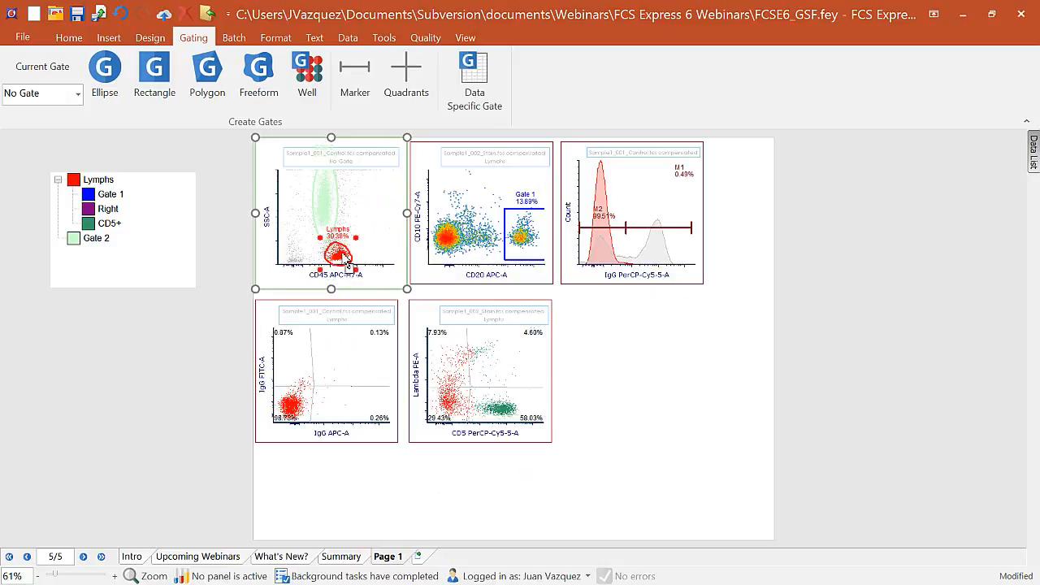
mouse_move(348, 260)
left_mouse_down()
mouse_move(341, 241)
mouse_move(332, 267)
mouse_move(308, 254)
mouse_move(326, 243)
mouse_move(345, 262)
left_mouse_up()
left_click(672, 351)
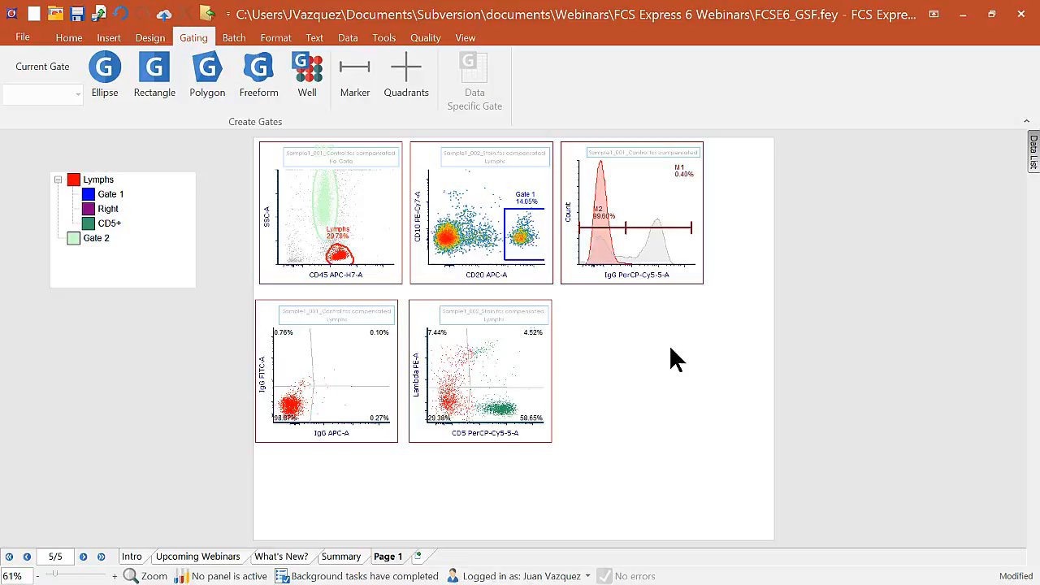
Create a gate statistics table for the SSC-A versus CD45 APC-H7-A plot and place it outside the page, below the gate view.
right_click(365, 224)
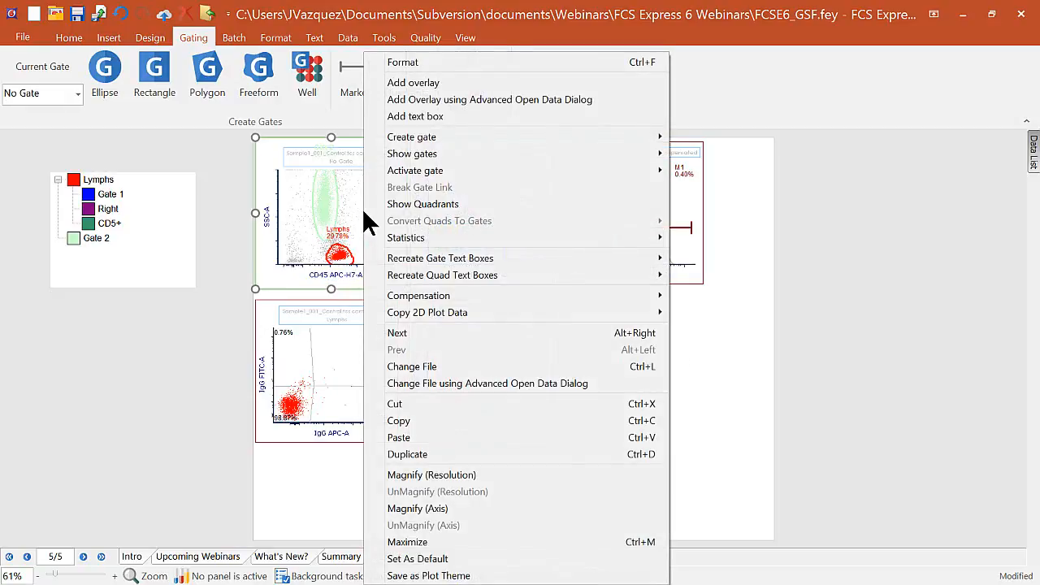
mouse_move(427, 243)
left_click(687, 237)
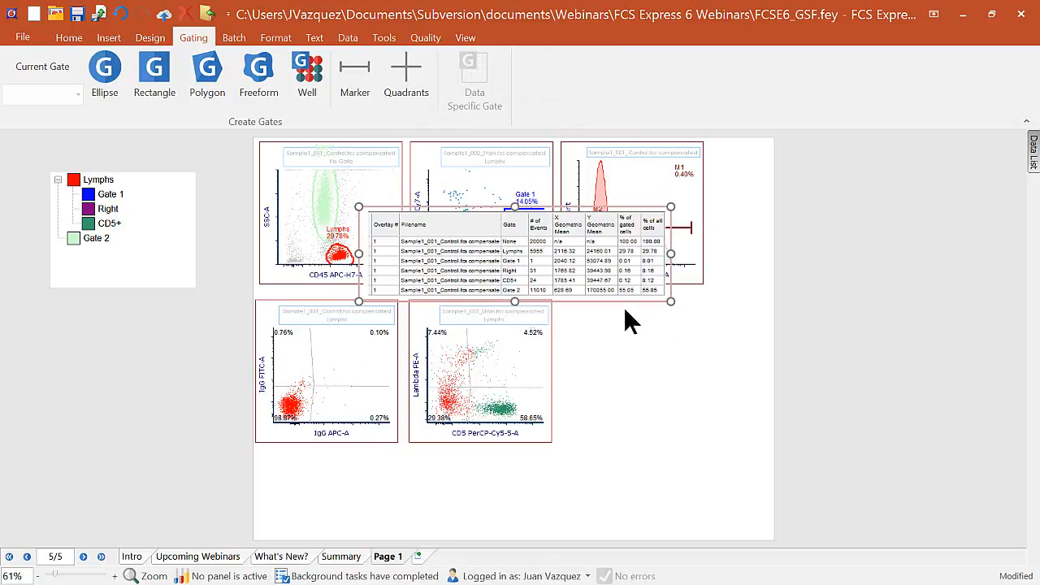
left_click_drag(626, 305, 211, 404)
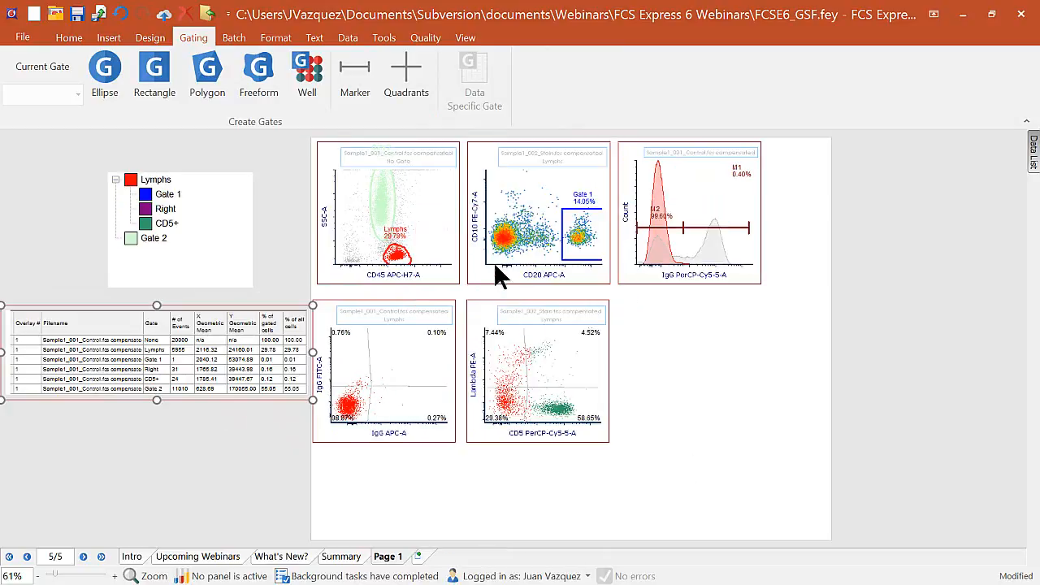
Create a quadrant statistics table for the IgG FITC-A versus IgG APC-A plot and place it below the lower row of plots.
right_click(383, 400)
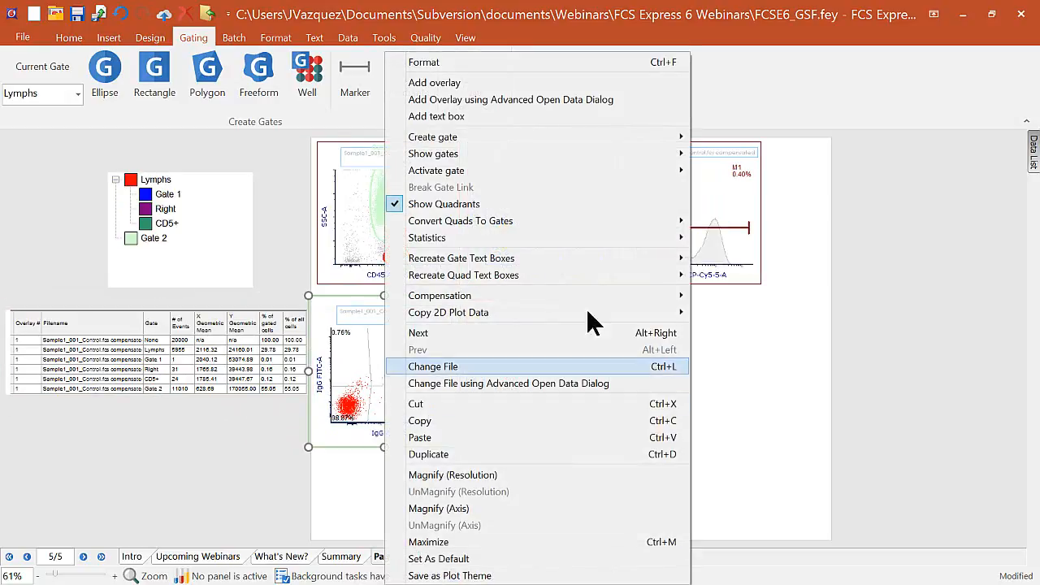
mouse_move(588, 238)
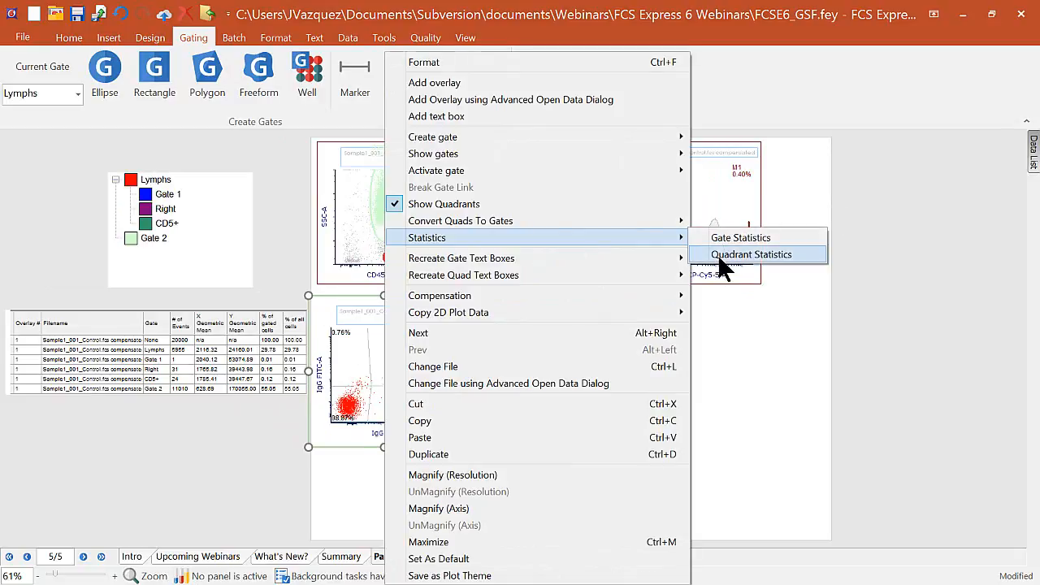
left_click(722, 254)
left_click_drag(650, 409, 597, 461)
Create a histogram statistics table for the overlaid histogram and place it below that plot.
right_click(684, 199)
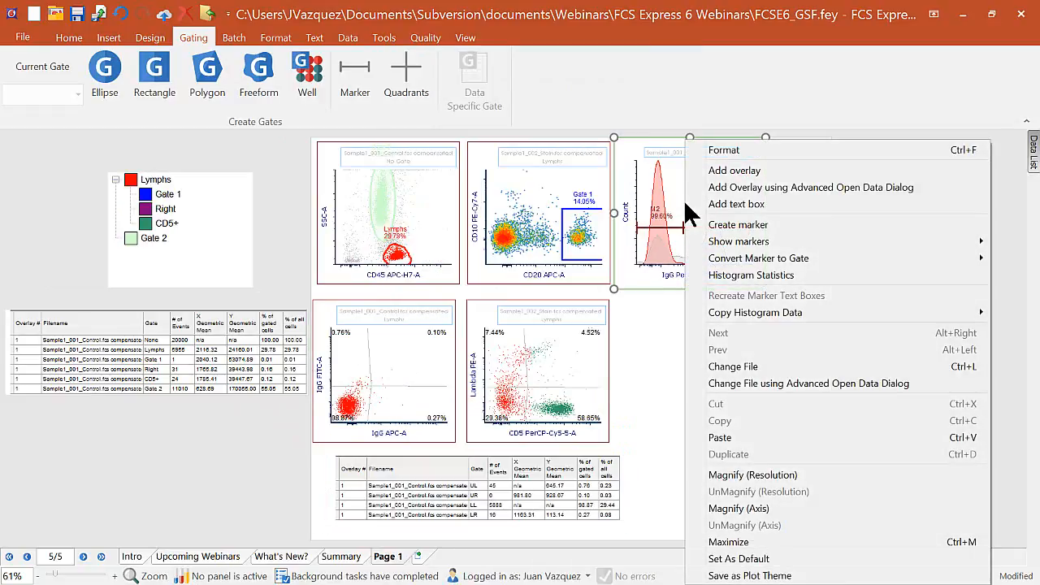
left_click(731, 275)
left_click_drag(806, 265, 751, 391)
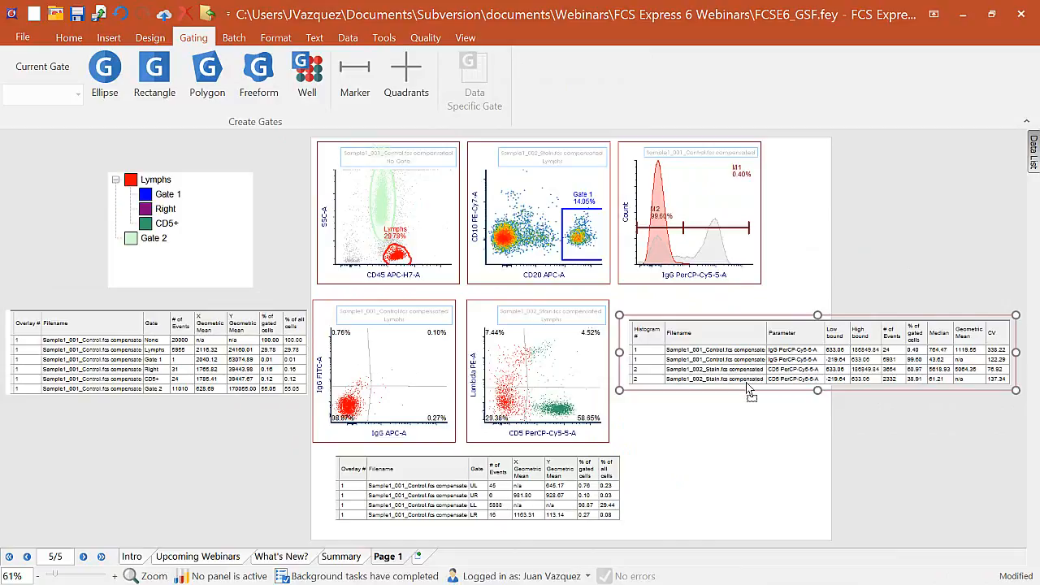
Remove the X Geometric Mean and Y Geometric Mean columns from the gate statistics table and reposition the table slightly.
left_click(149, 352)
right_click(149, 352)
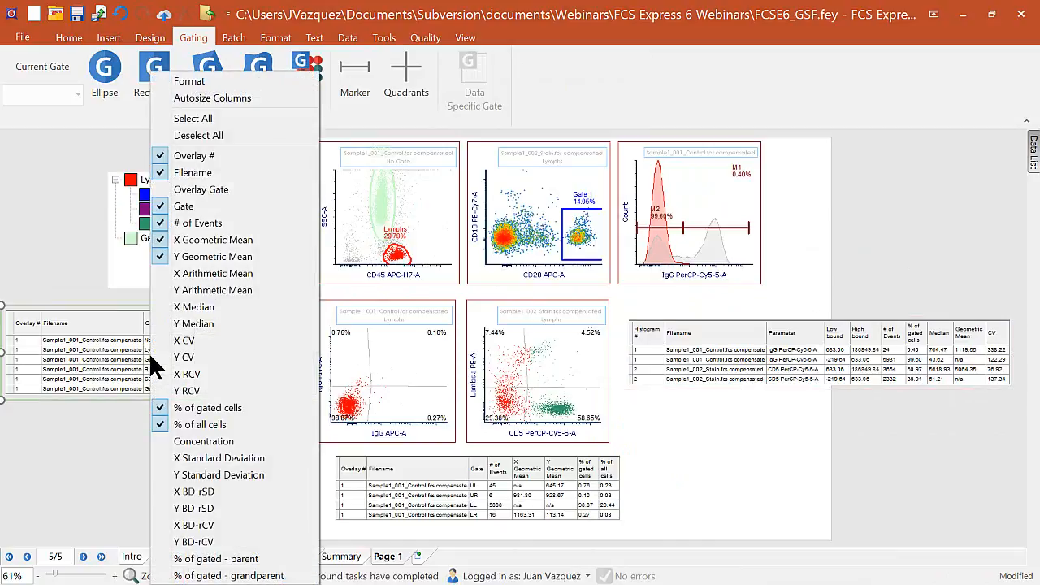
left_click(212, 234)
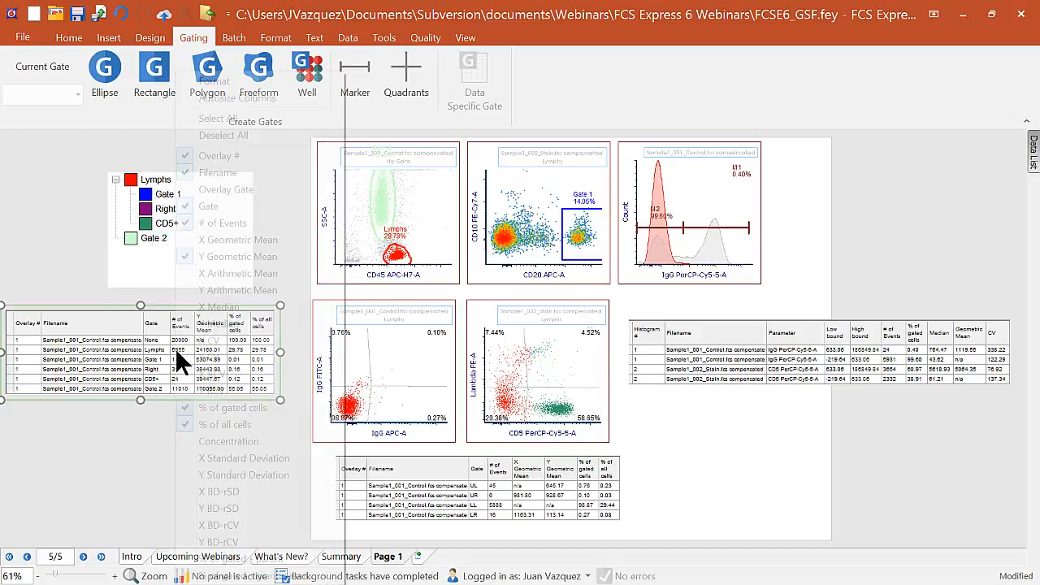
left_click(258, 255)
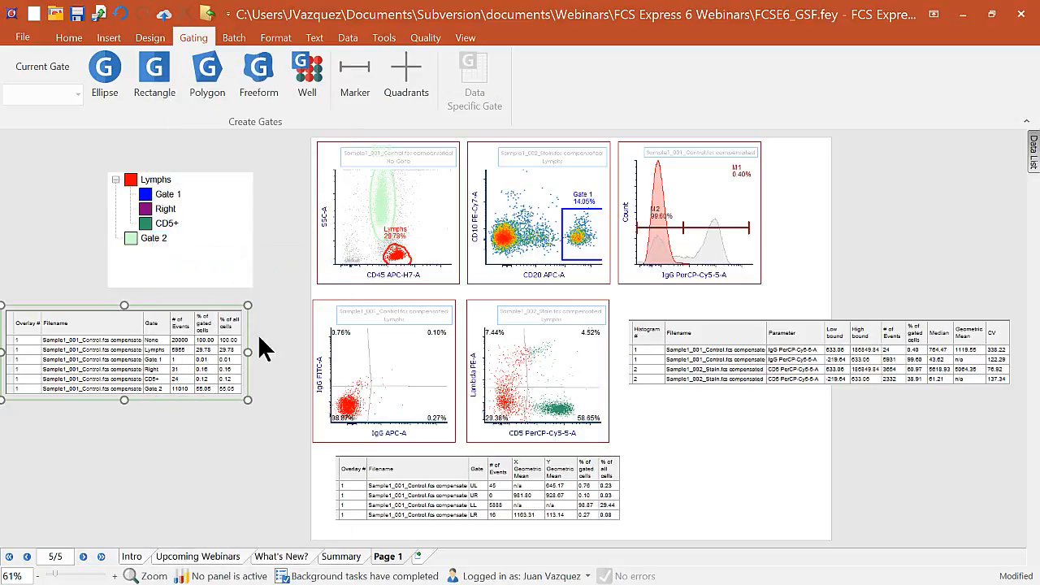
left_click_drag(248, 333, 301, 344)
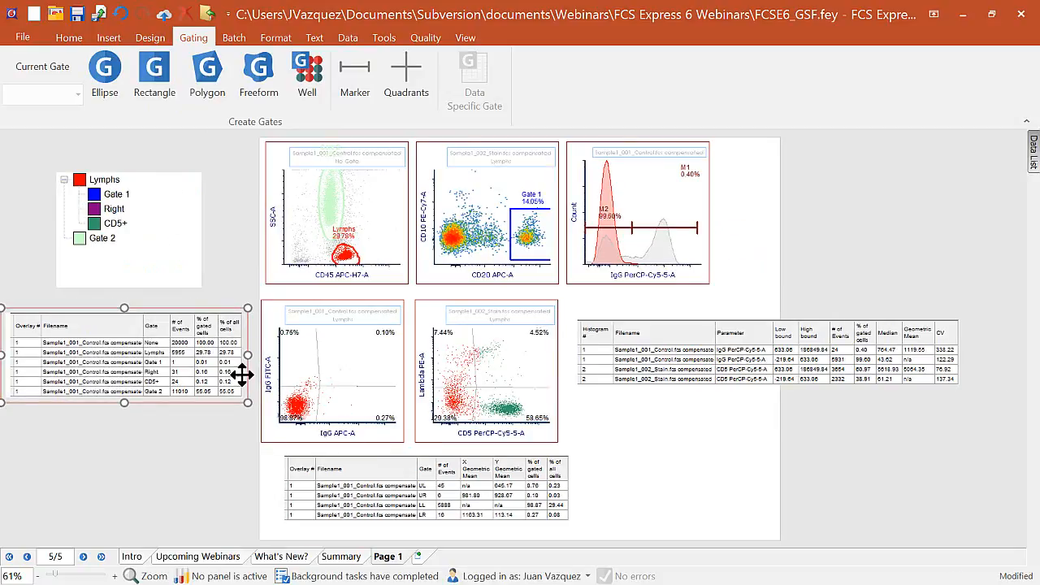
Open the gate statistics table's formatting and exclude the Overlay #, Filename and % of gated cells statistics.
right_click(169, 345)
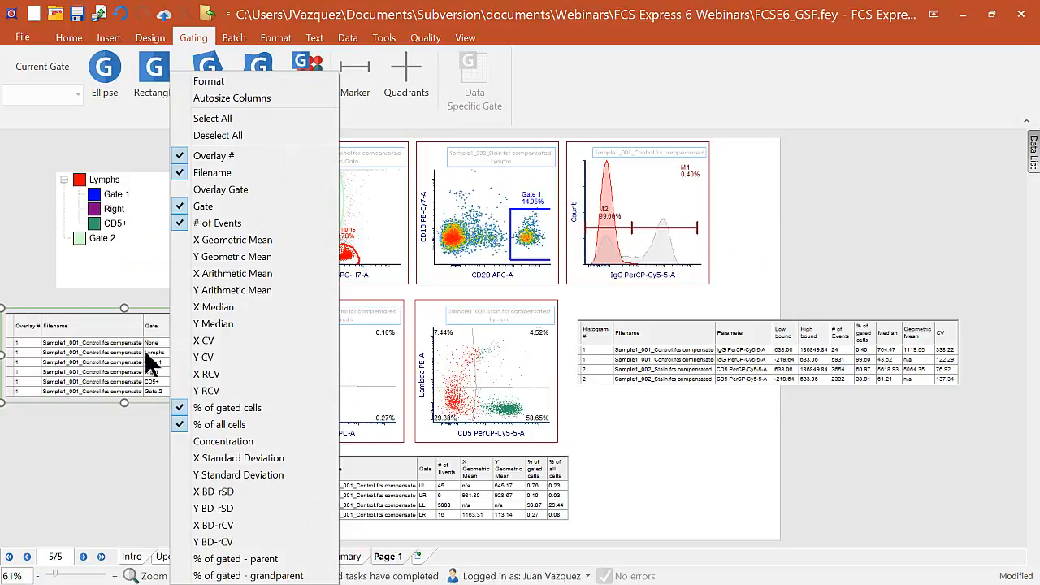
left_click(236, 96)
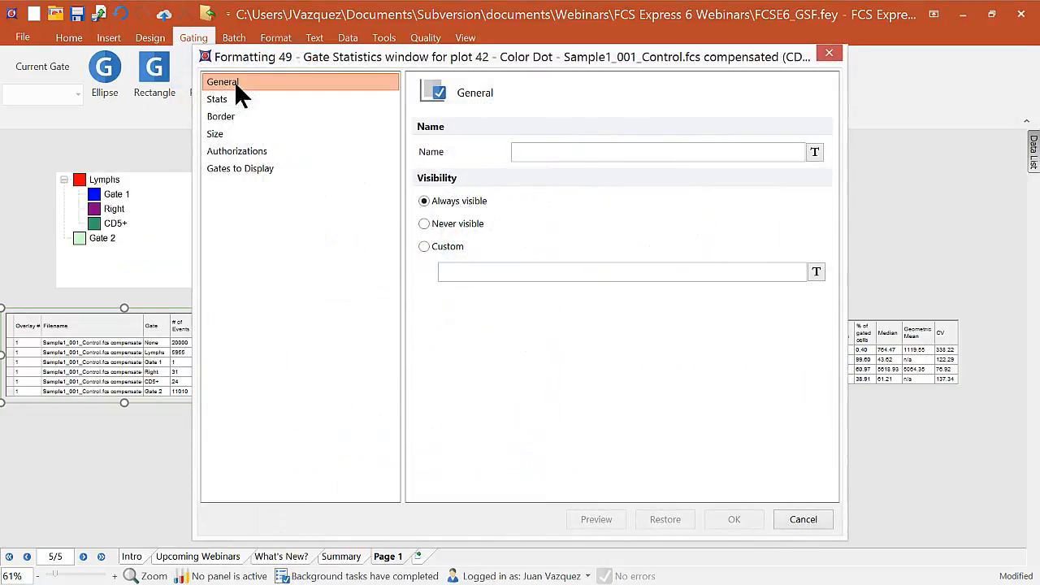
left_click(230, 100)
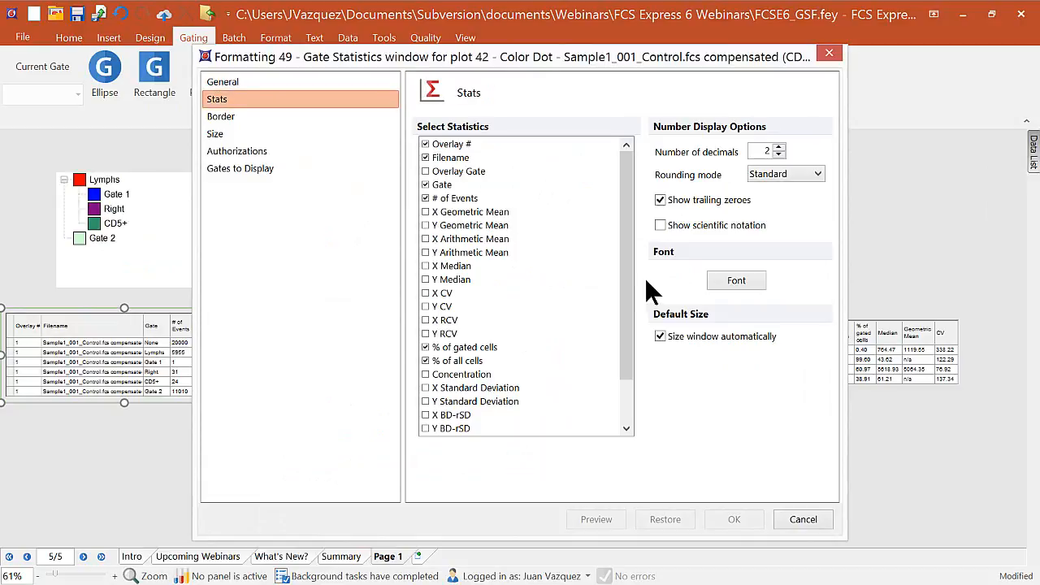
left_click(425, 145)
left_click(430, 157)
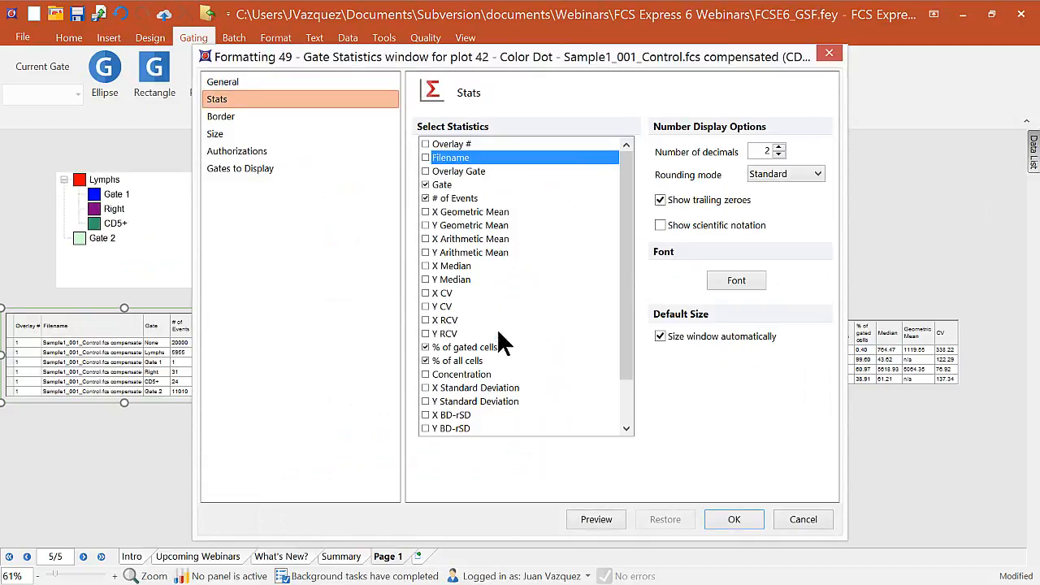
left_click(425, 347)
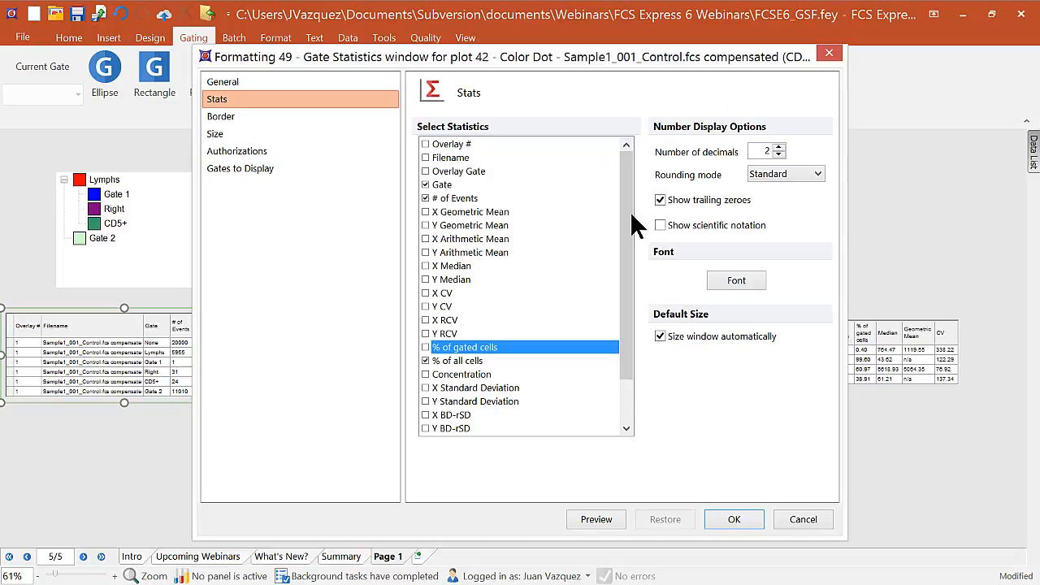
Restrict the gate statistics to only the checked Lymphs gate, apply the formatting, and move the table closer to the plots.
left_click(227, 116)
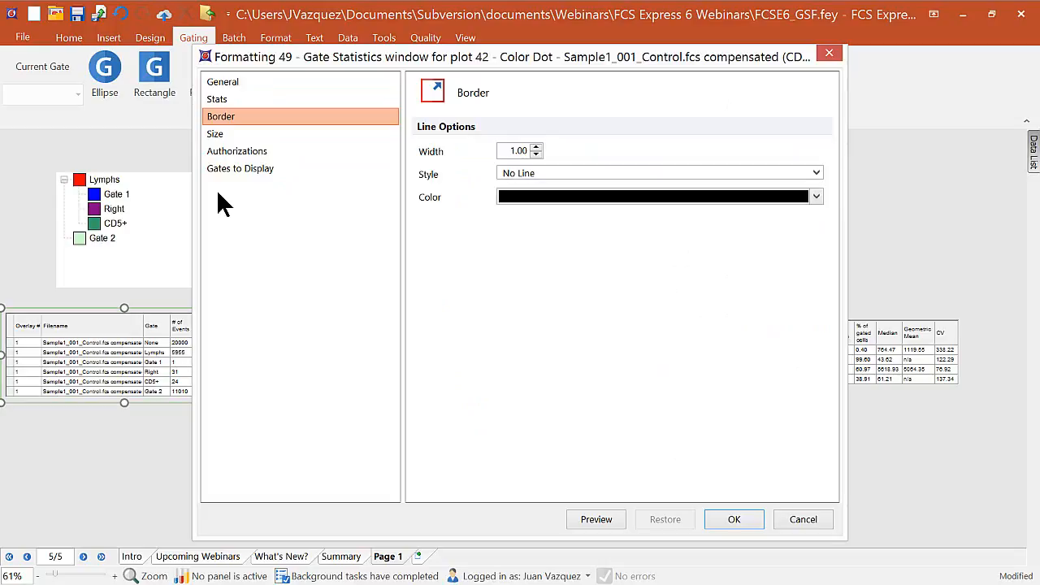
left_click(209, 133)
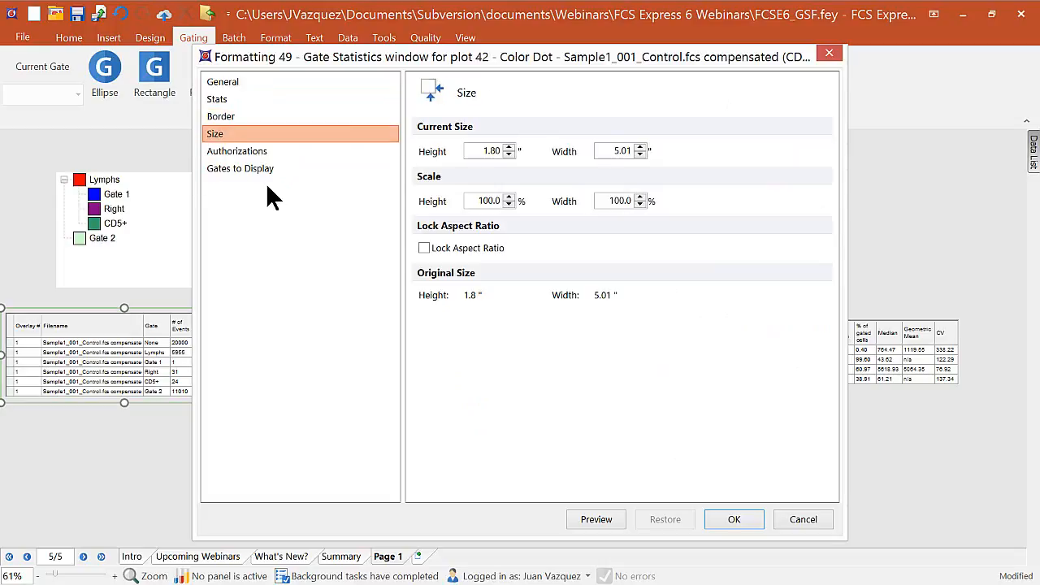
left_click(249, 154)
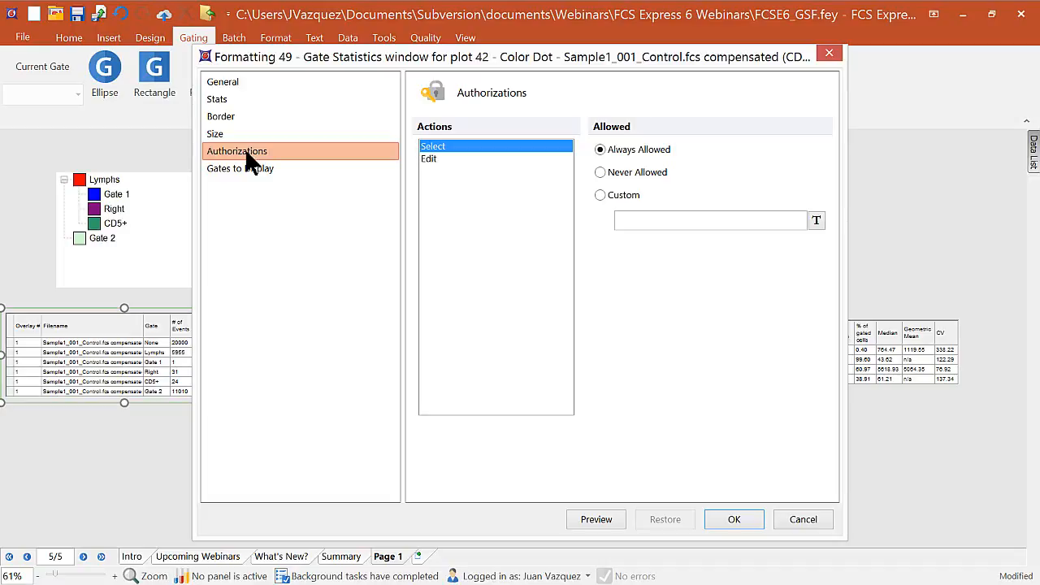
left_click(247, 168)
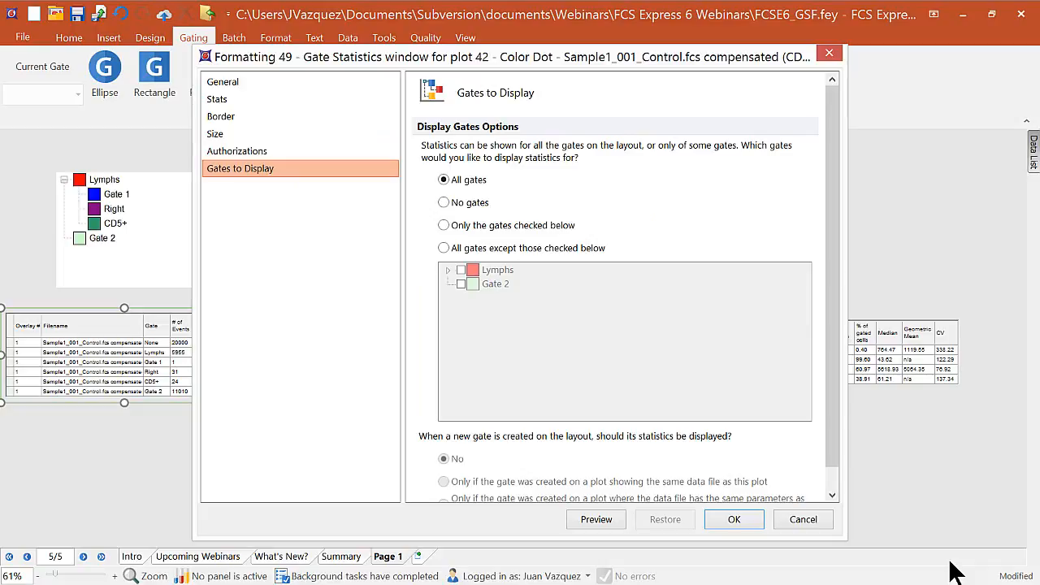
left_click_drag(382, 51, 450, 47)
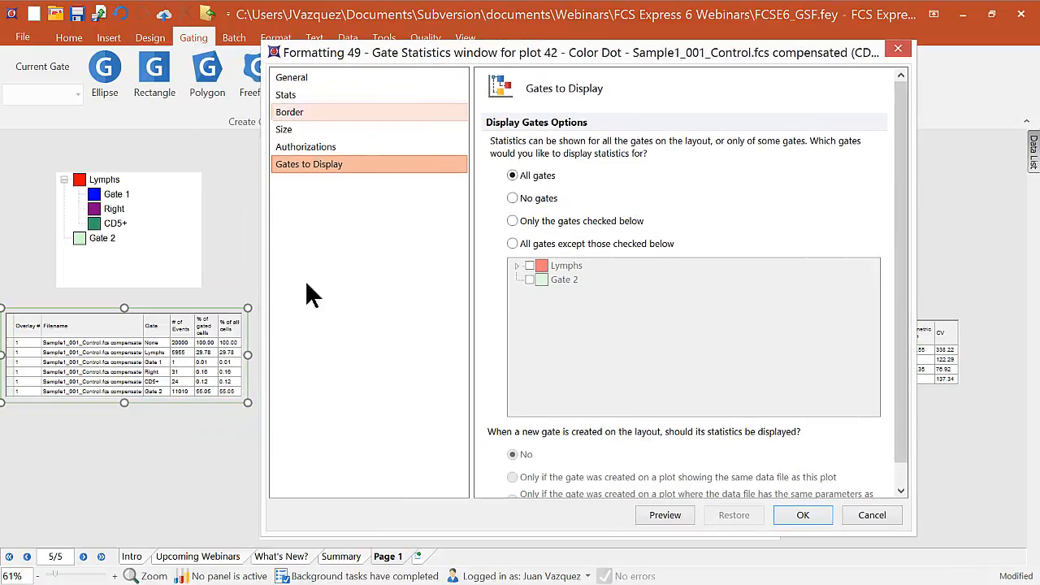
left_click(512, 221)
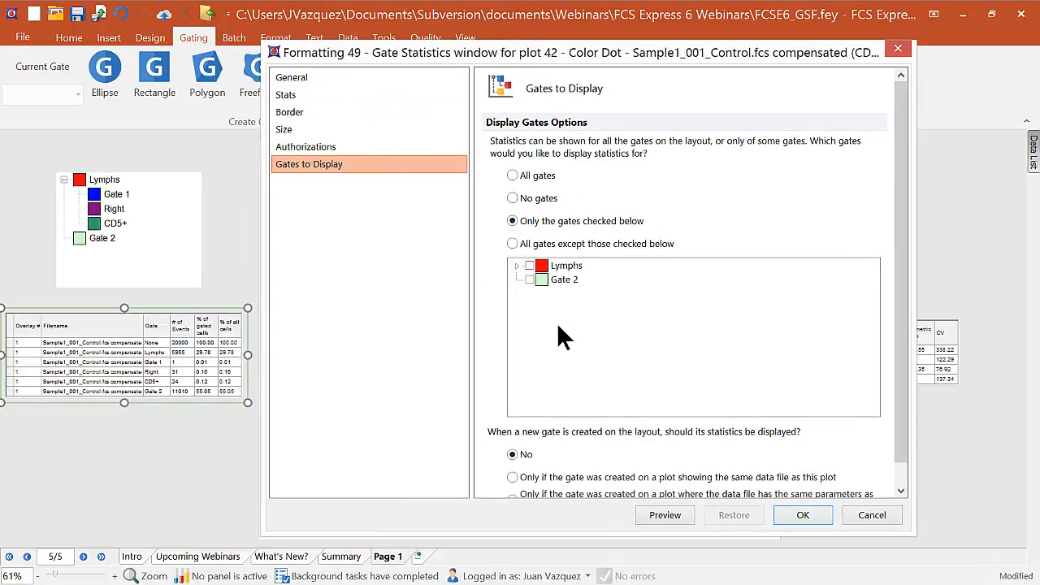
left_click(529, 266)
left_click(819, 510)
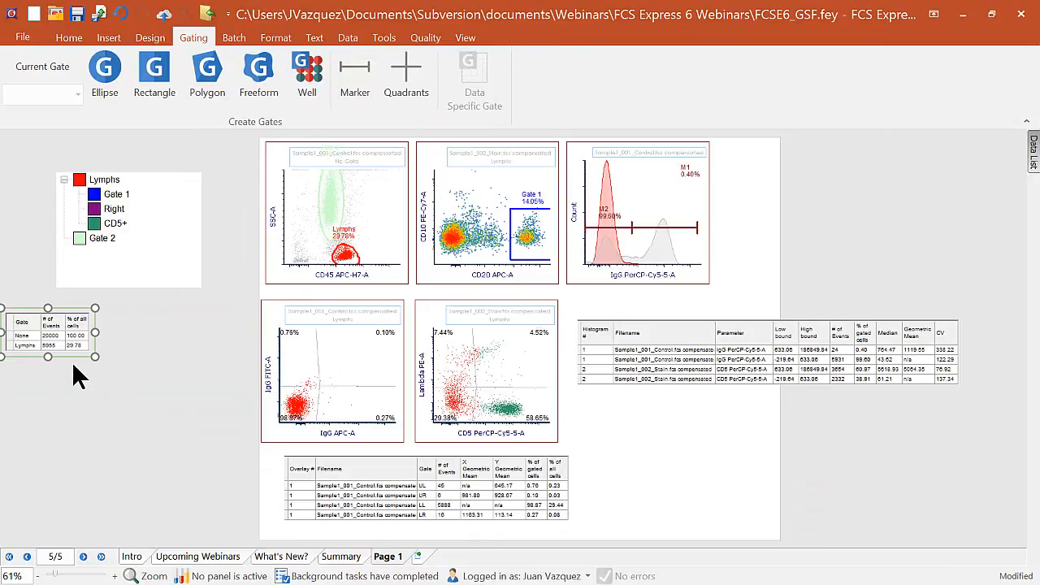
left_click_drag(71, 362, 189, 363)
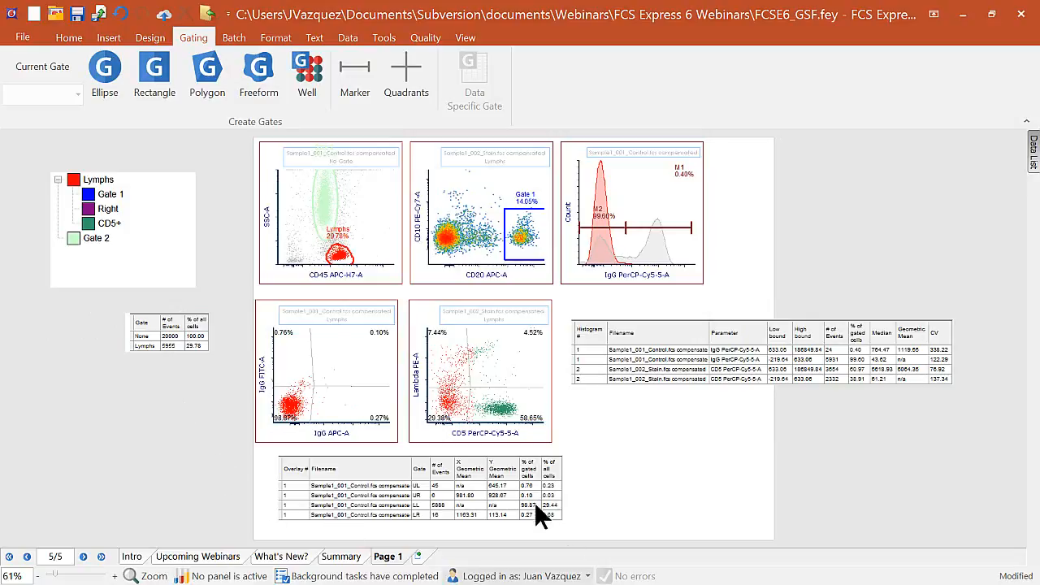
Review the statistics available for the quadrant statistics table and the histogram statistics table.
right_click(462, 484)
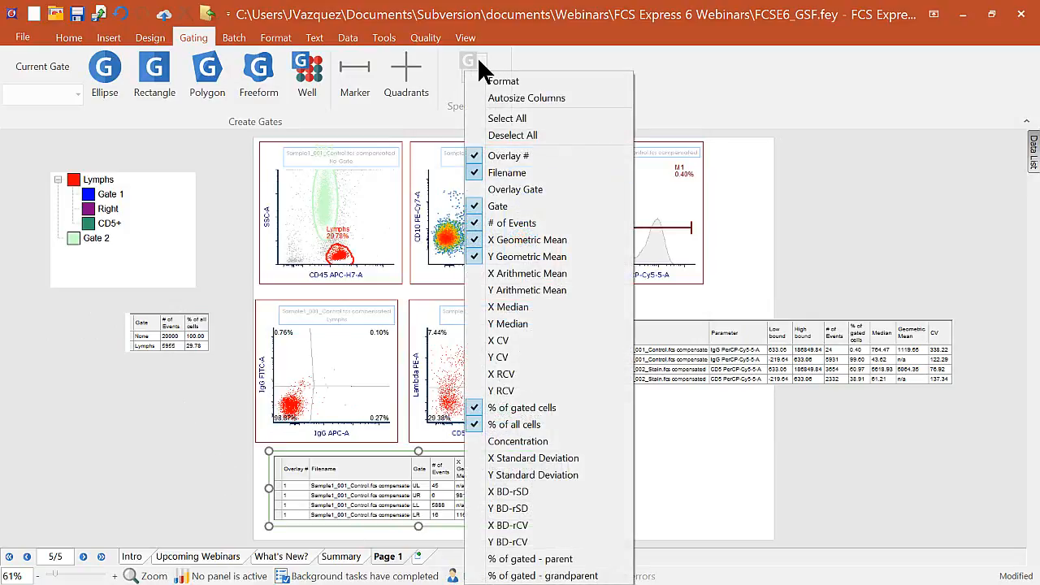
left_click(757, 406)
left_click(638, 362)
right_click(638, 362)
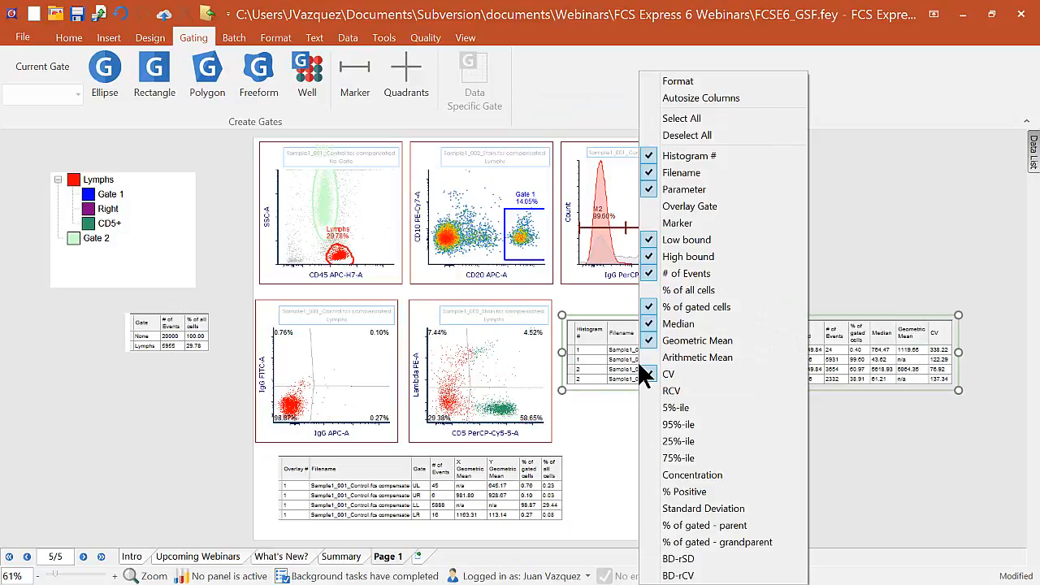
left_click(935, 277)
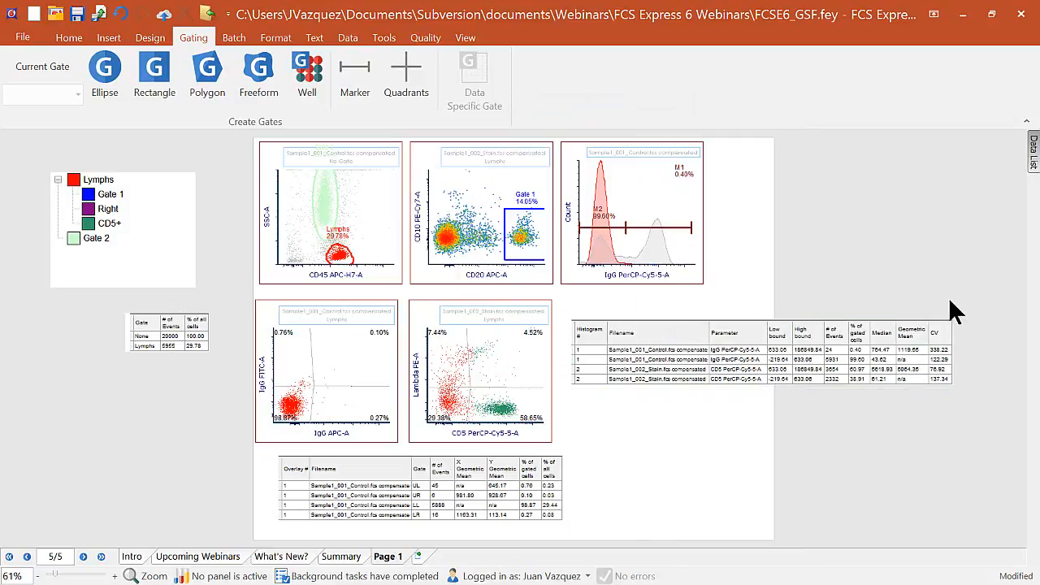
Move the histogram statistics table up so it partly overlaps the histogram and extends beyond the page edge.
left_click(828, 390)
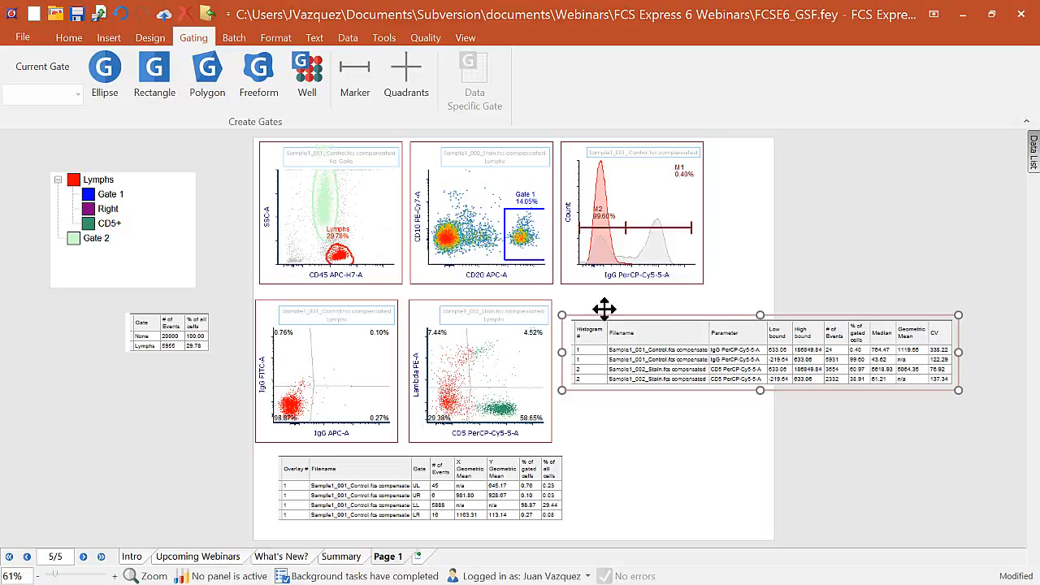
left_click_drag(589, 314, 805, 146)
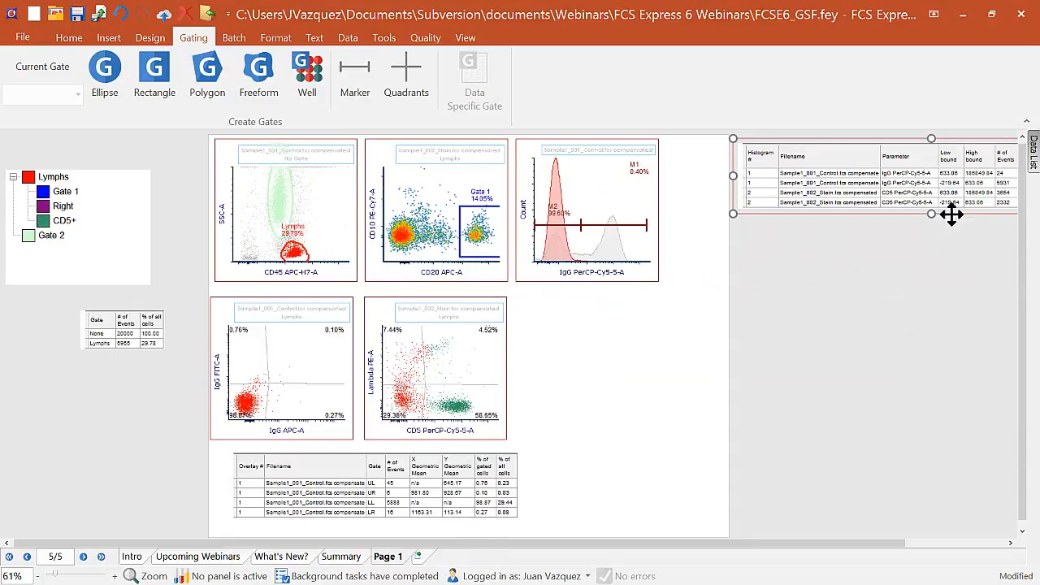
left_click_drag(989, 212, 801, 265)
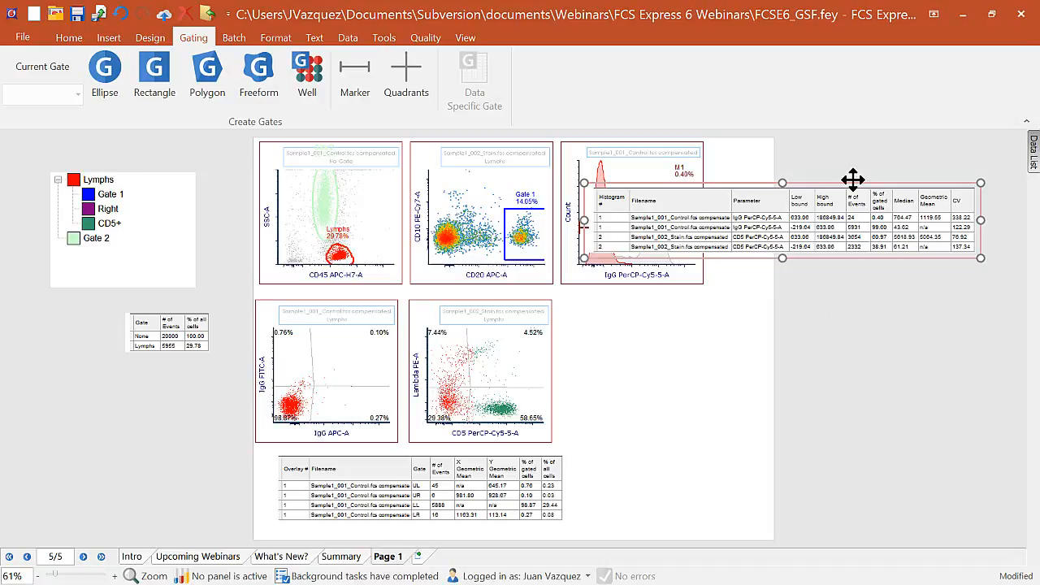
Insert an empty text box below the histogram, beside the Lambda PE-A versus CD5 PerCP-Cy5-5-A plot.
left_click(107, 41)
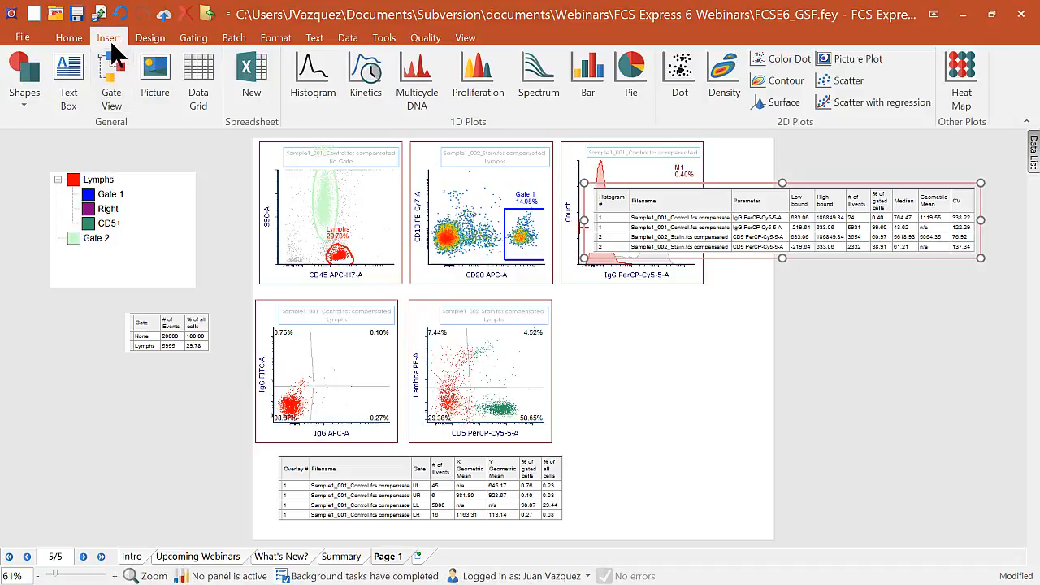
left_click(70, 72)
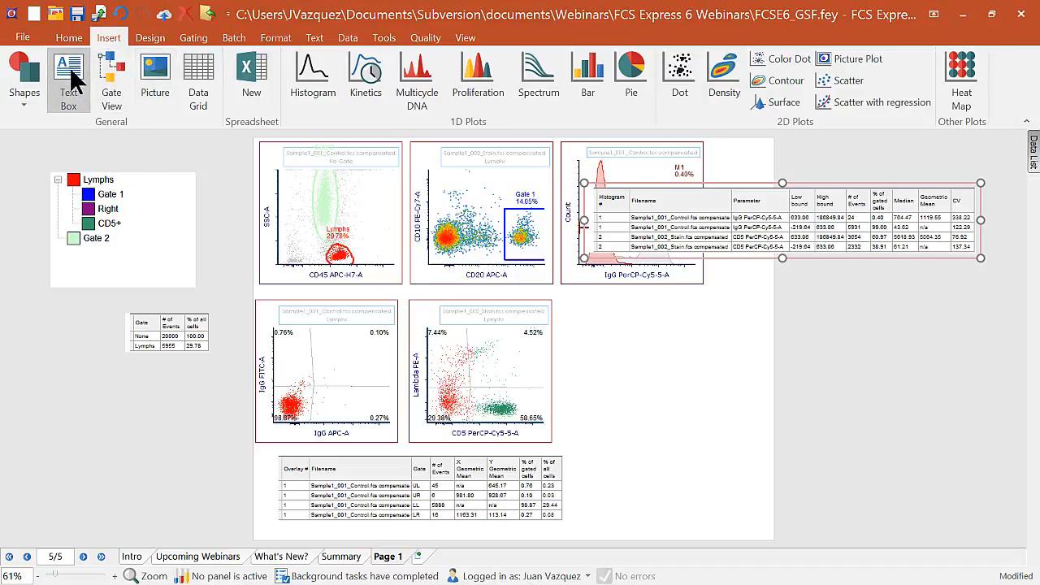
left_click_drag(565, 300, 743, 436)
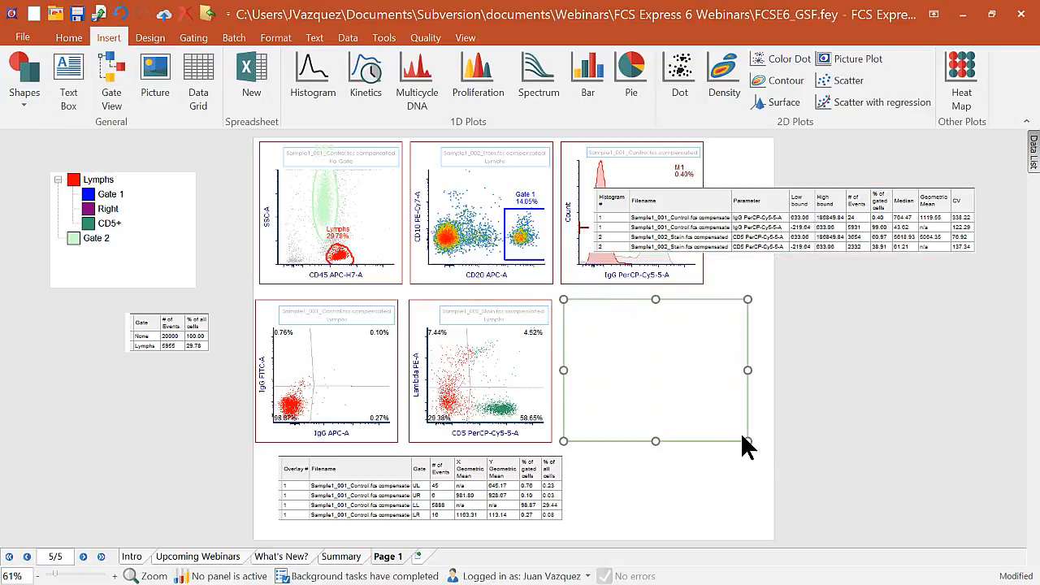
Enter "This is a text box." in the text box and set its font to David, size 14.
type("This is a text box.")
left_click_drag(630, 310, 564, 305)
left_click(322, 33)
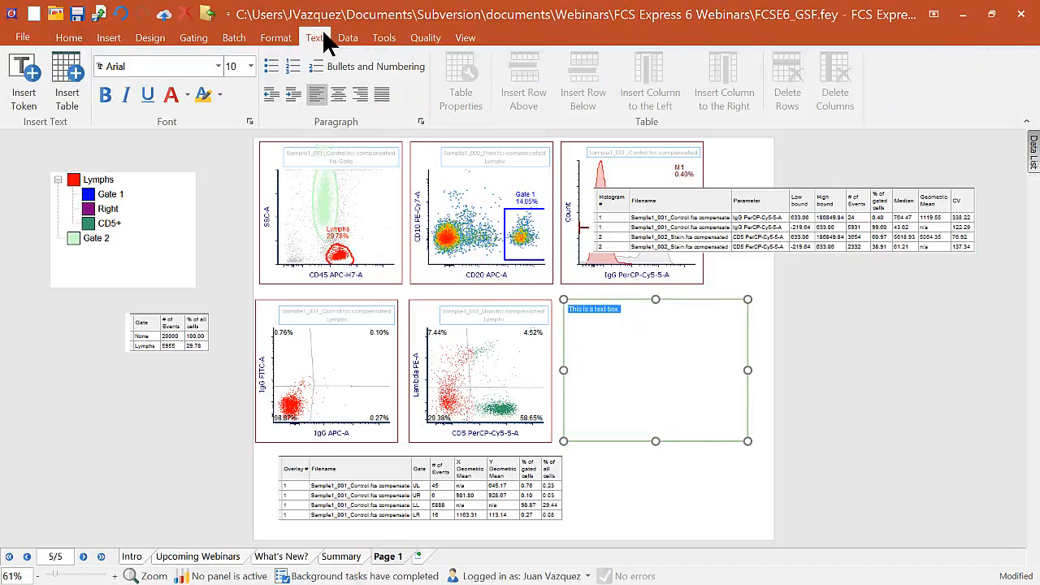
left_click(218, 66)
scroll(189, 120, "down", 10)
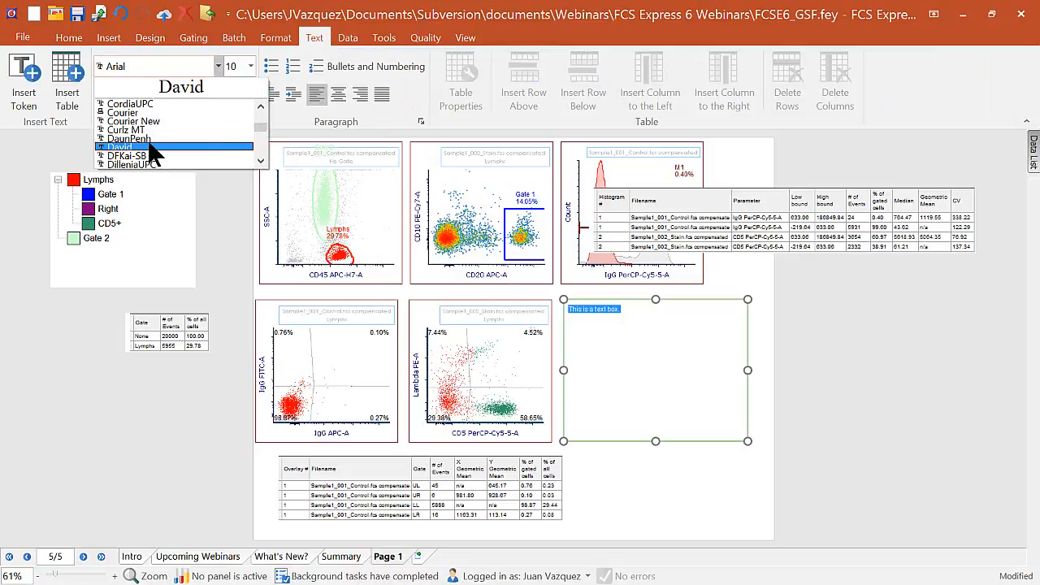
left_click(151, 139)
left_click(250, 67)
left_click(235, 138)
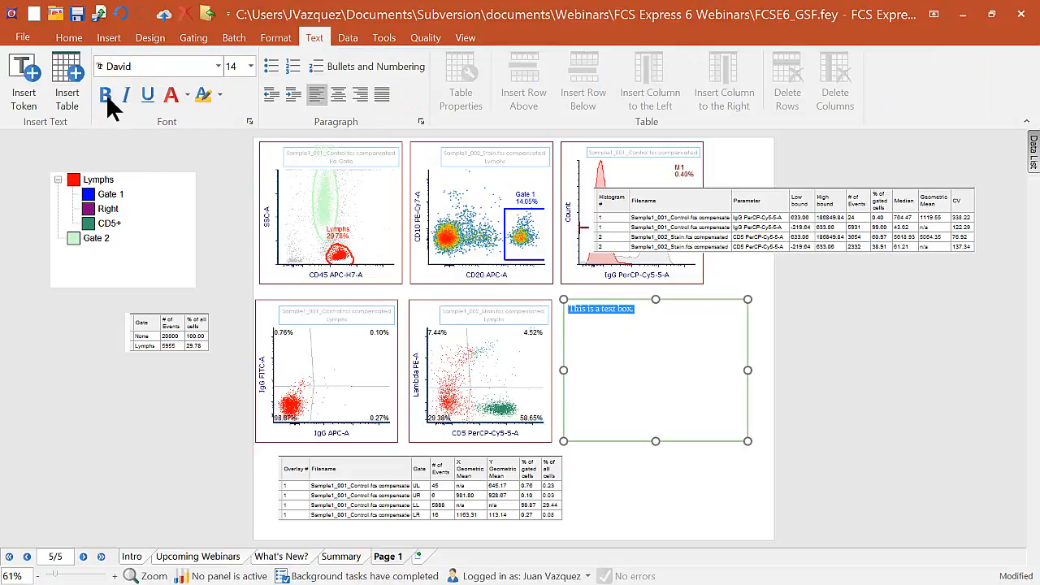
Make the text box sentence bold and italic, color it olive, and center it.
left_click(105, 95)
left_click(126, 93)
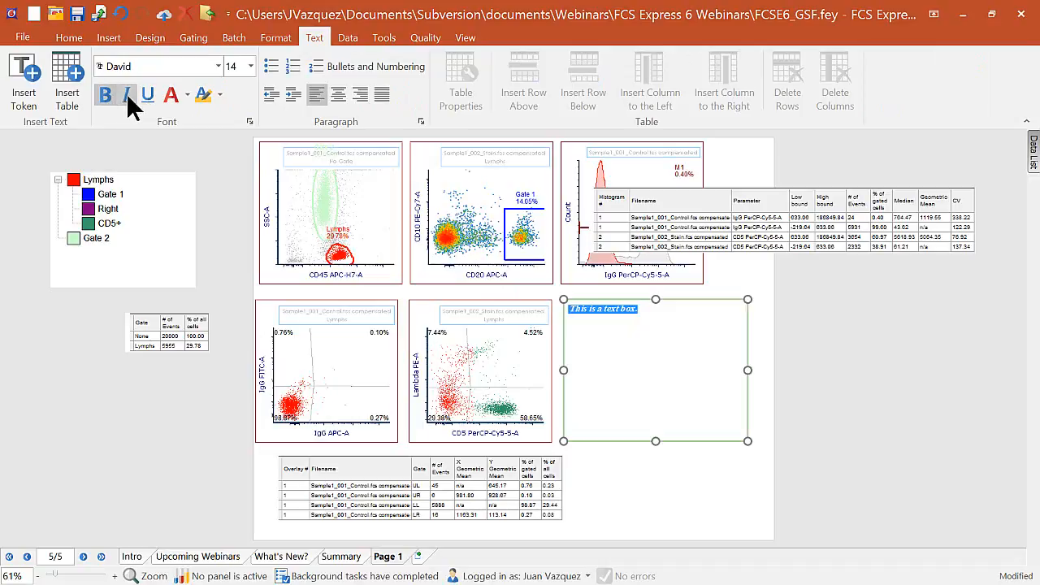
left_click(187, 95)
left_click(234, 147)
left_click(341, 91)
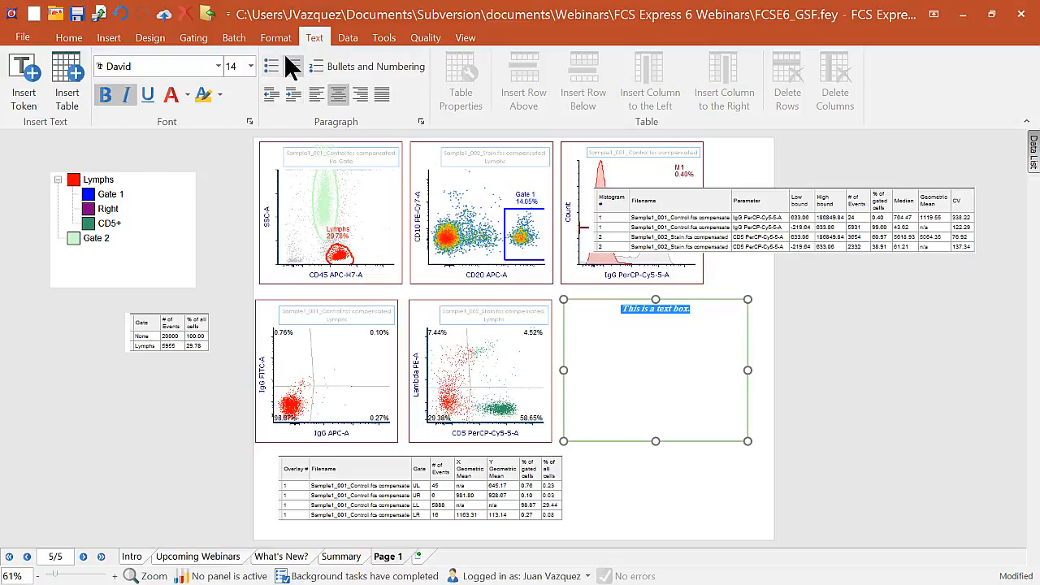
left_click(667, 404)
Move the Lymphs label to the right of its gate and shift the Lymphs gate slightly on the CD45 APC-H7-A plot.
left_click(343, 233)
left_click_drag(346, 218, 382, 240)
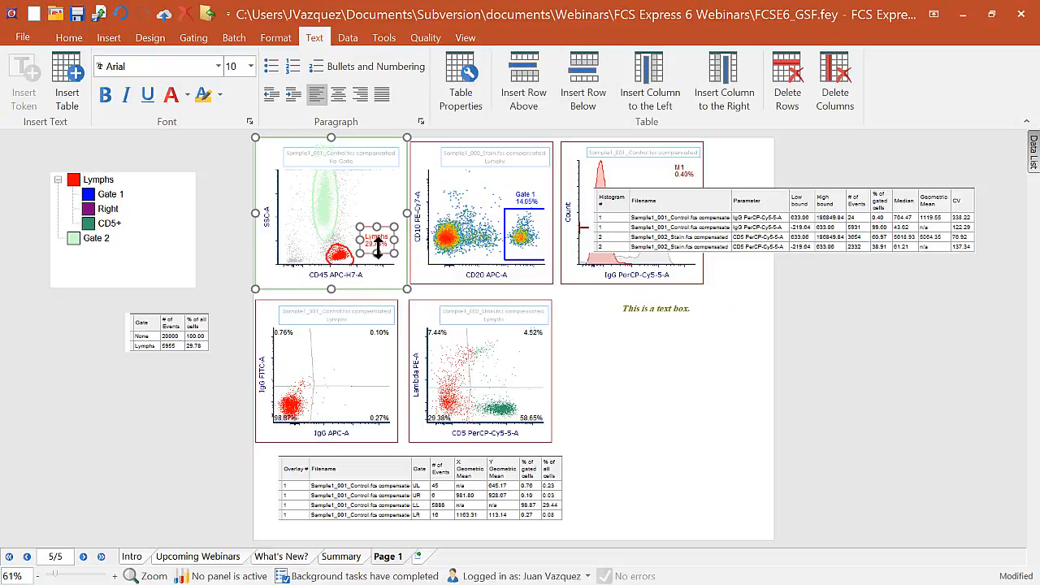
left_click_drag(386, 245, 353, 271)
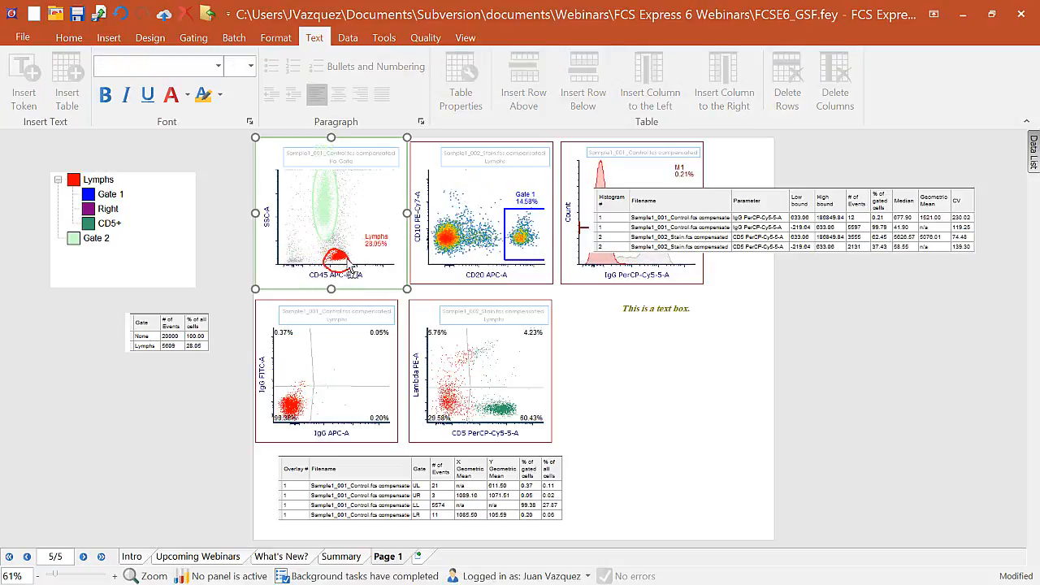
left_click(367, 243)
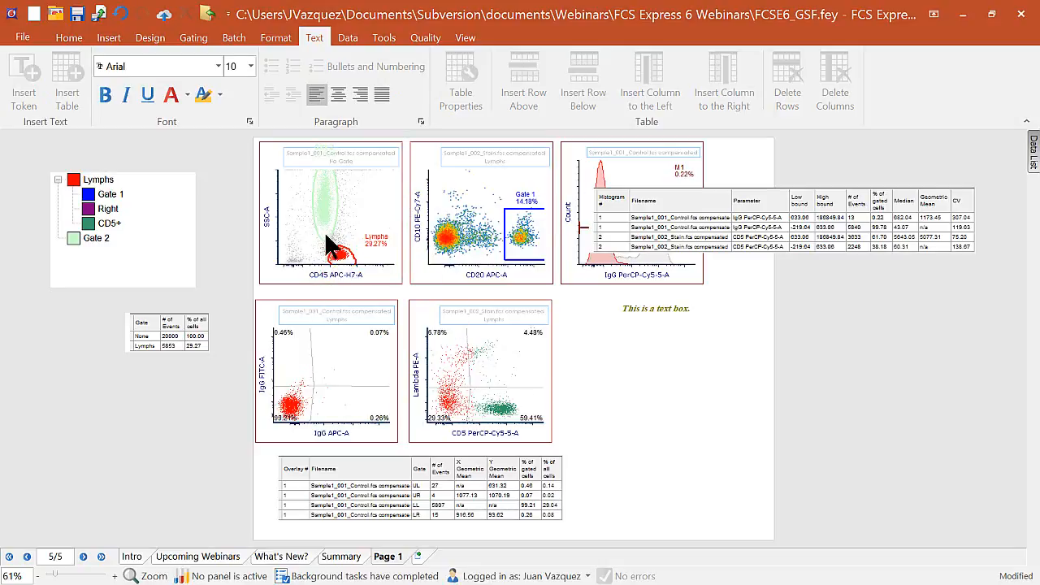
Examine the statistic labels for Lymphs, Gate 1, the M1 marker and the upper quadrants of the IgG plot.
left_click(375, 244)
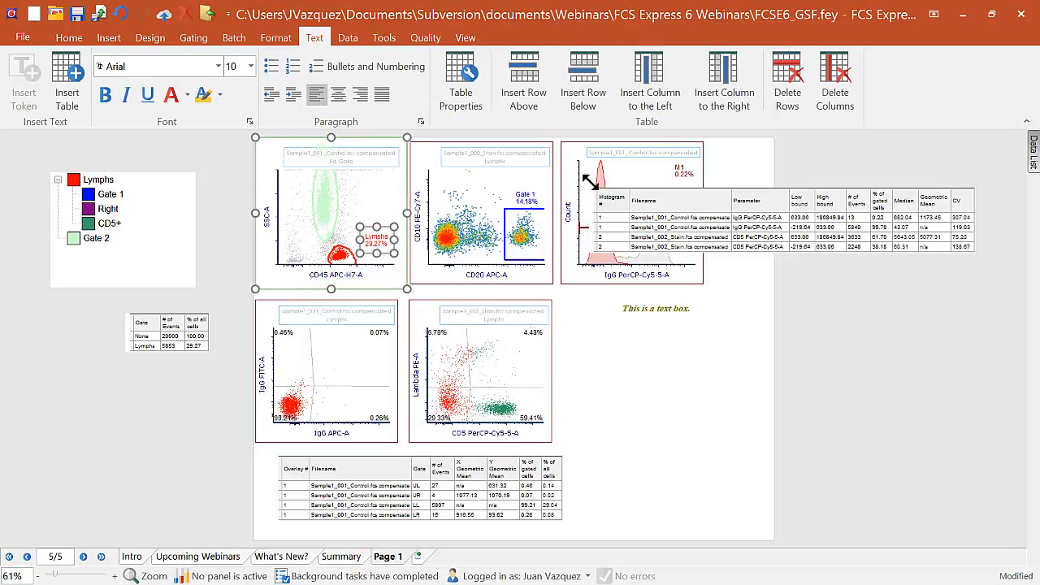
left_click(531, 205)
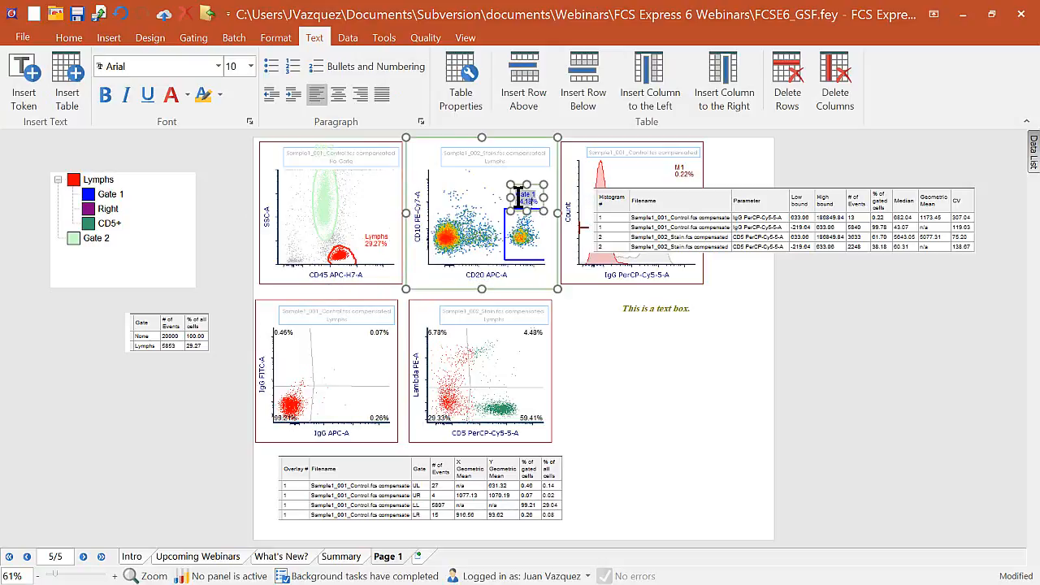
left_click(680, 180)
left_click(281, 332)
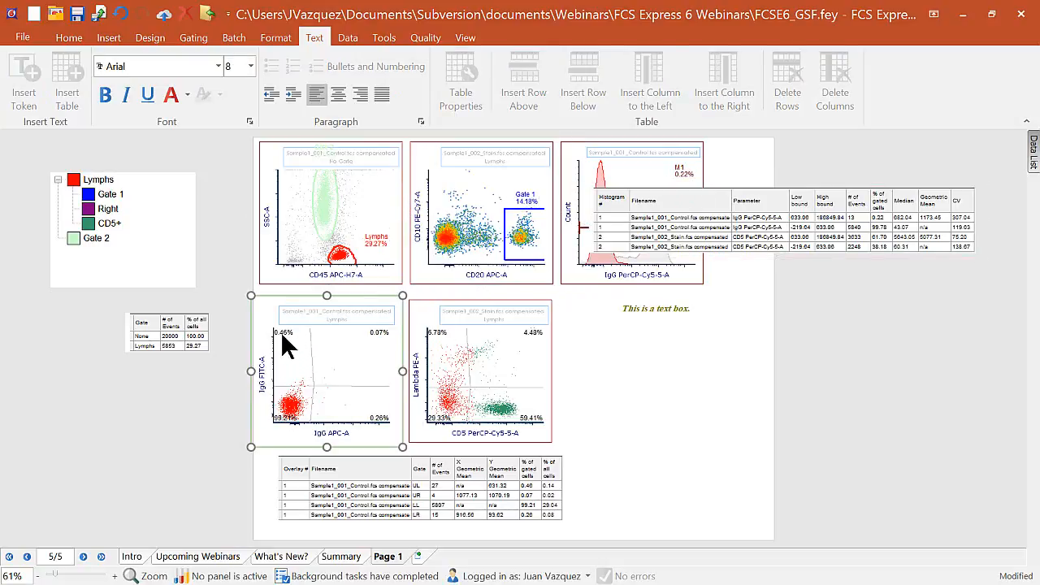
left_click(367, 334)
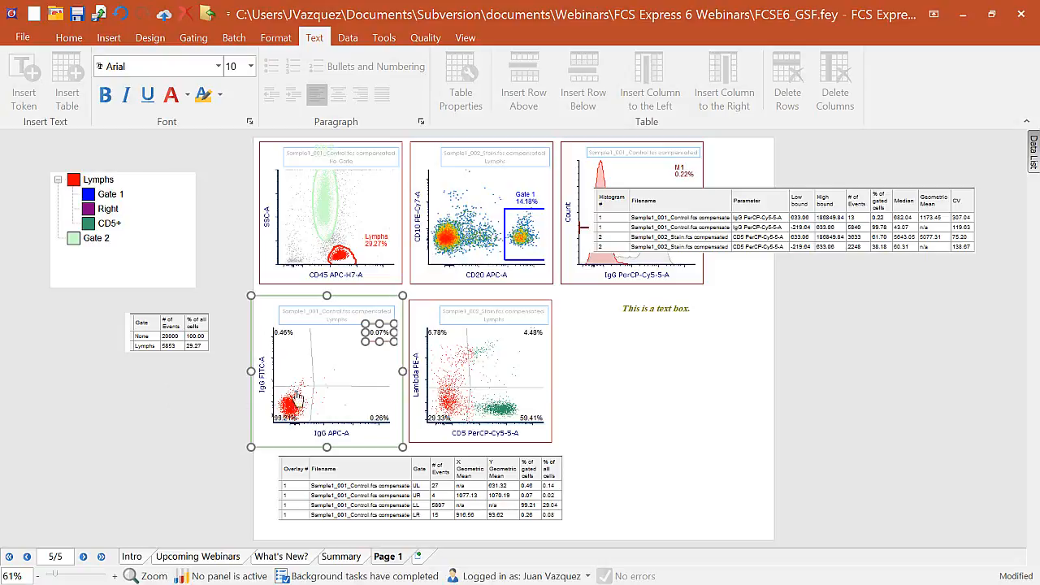
Open the token selection for the line below the text box sentence and expand the Plot token category.
left_click(647, 322)
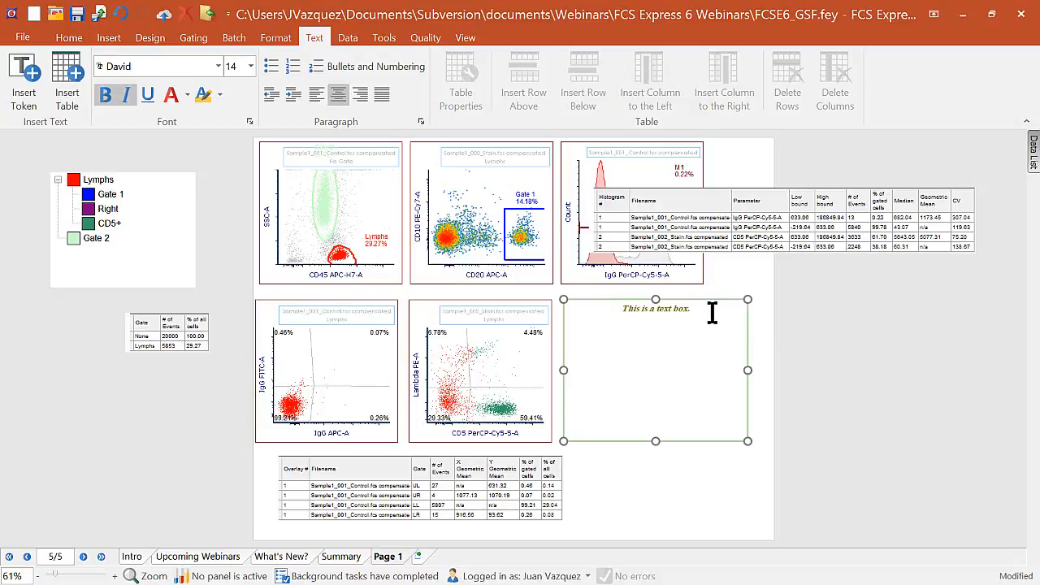
right_click(656, 327)
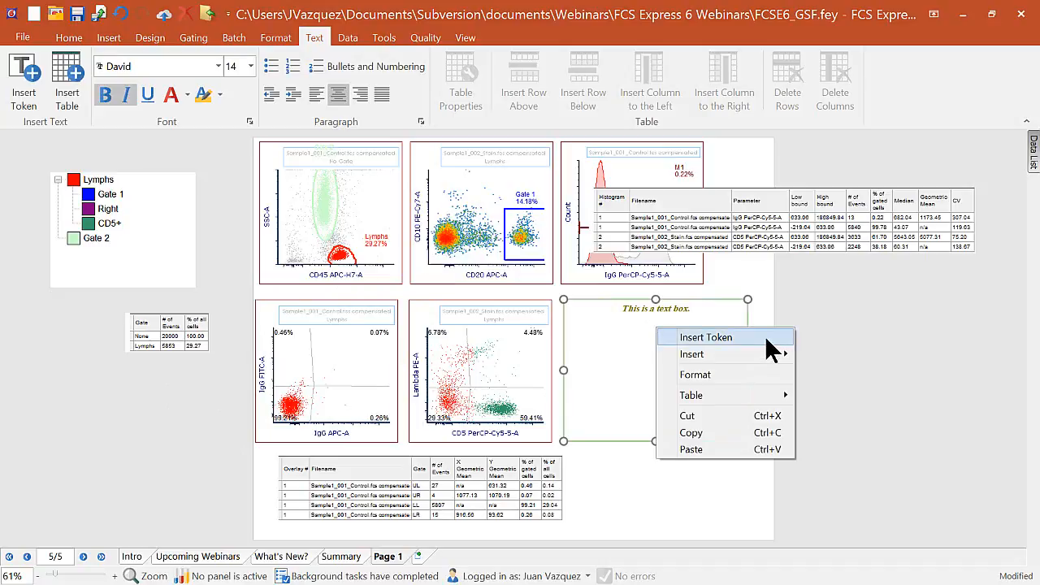
left_click(706, 336)
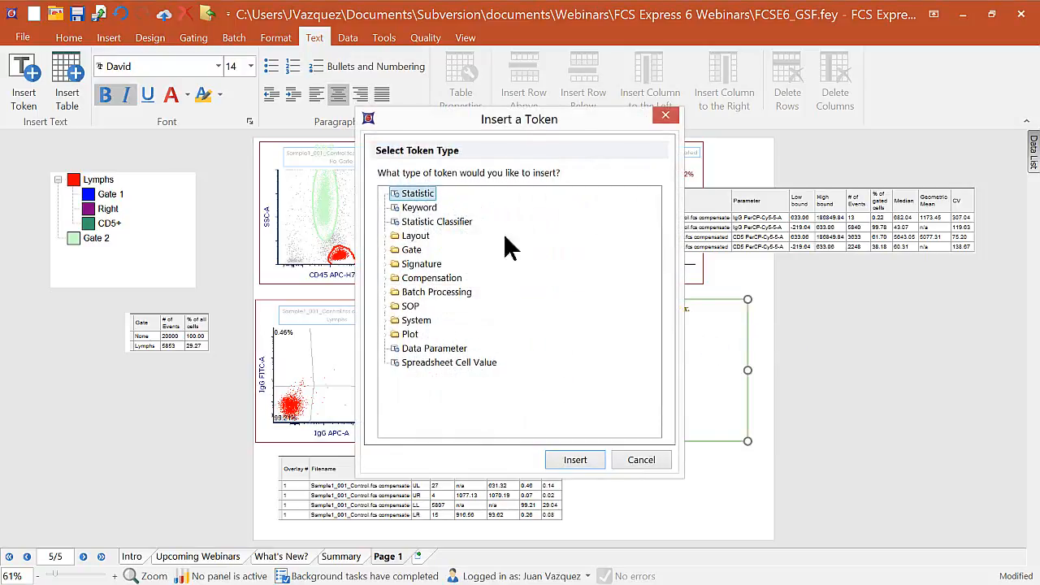
left_click_drag(490, 128, 330, 121)
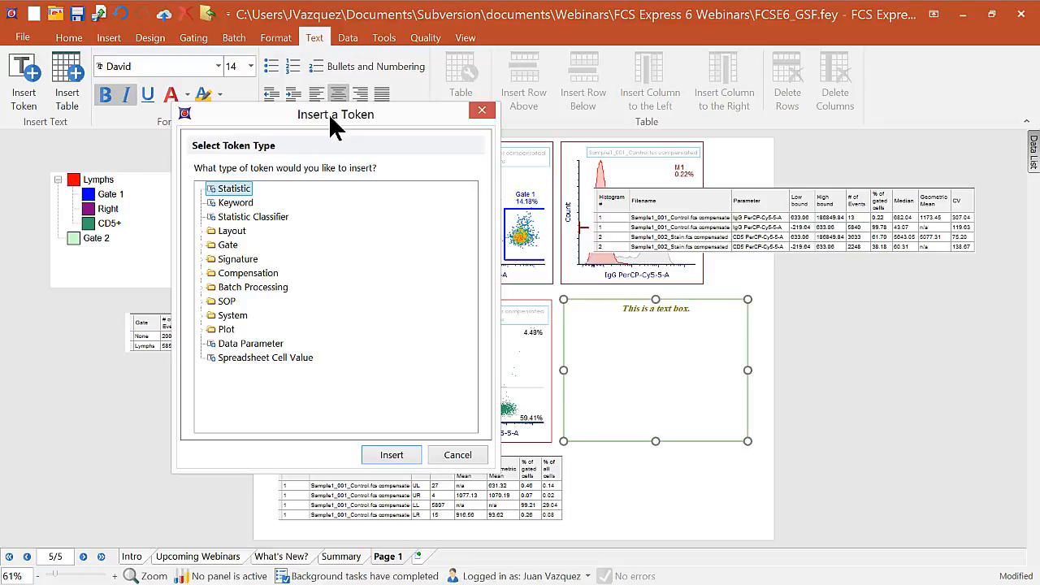
left_click(202, 329)
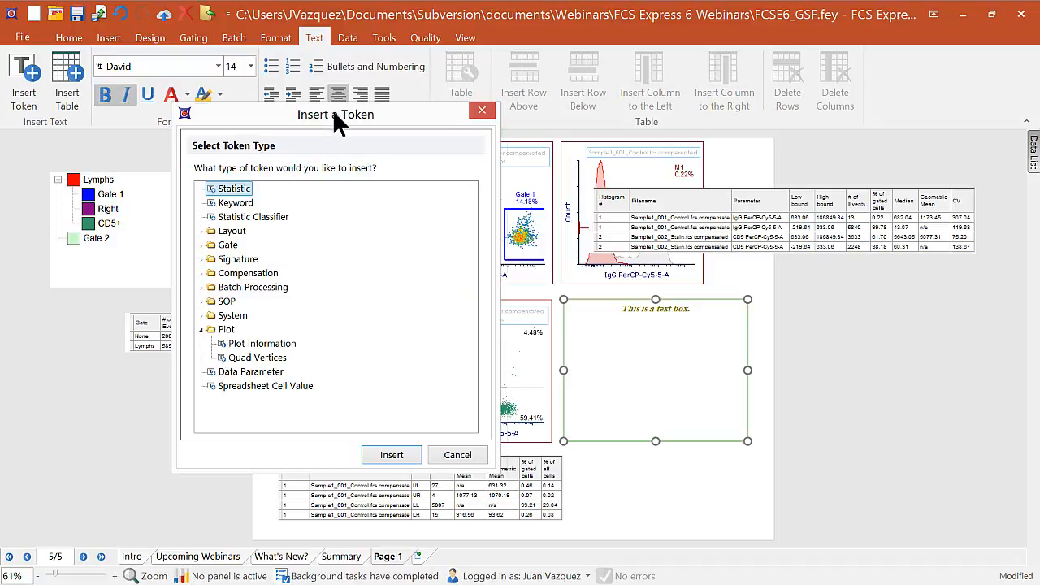
left_click_drag(334, 115, 729, 119)
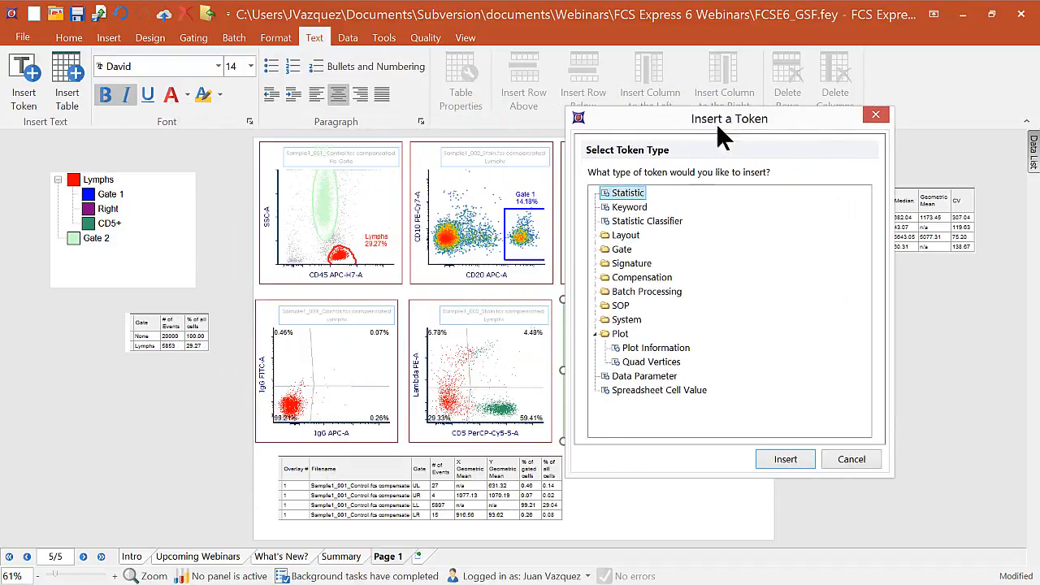
left_click_drag(716, 119, 325, 139)
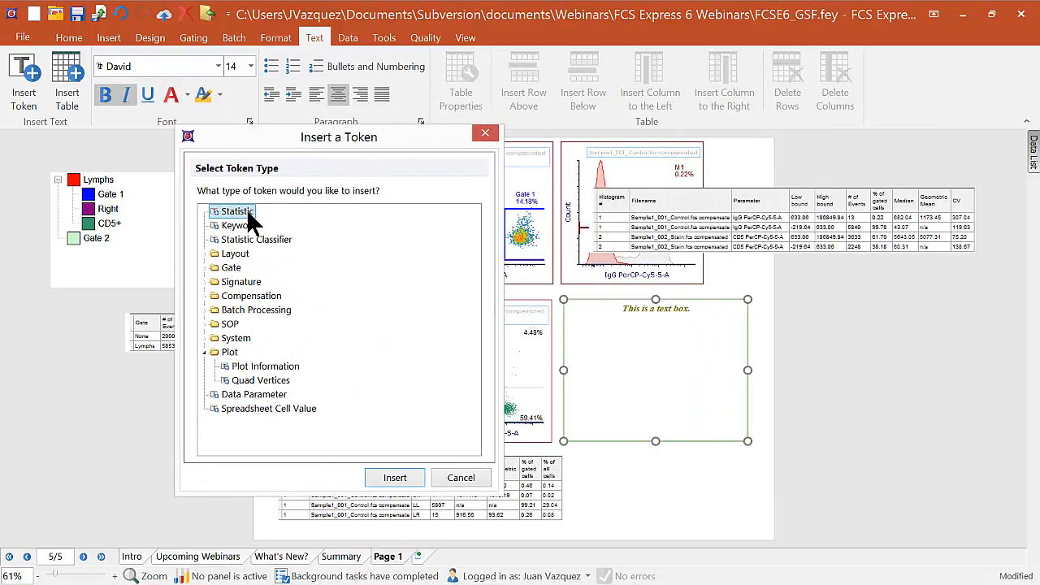
Create a Statistic token and use plot 42, the Sample1_001_Control.fcs CD45 color dot plot, as its data source.
left_click(407, 476)
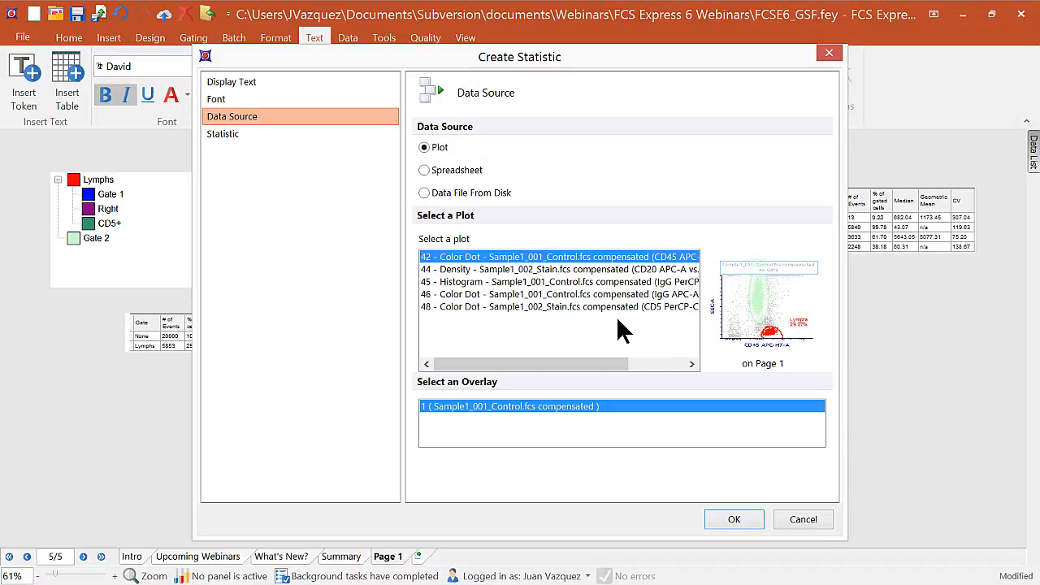
left_click(559, 269)
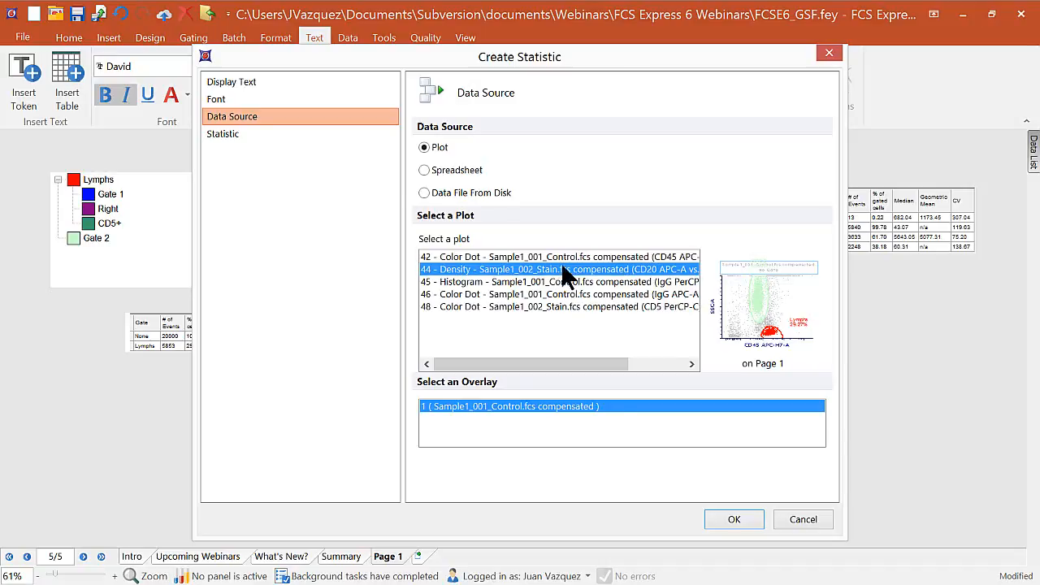
left_click(574, 282)
left_click(575, 294)
left_click(573, 306)
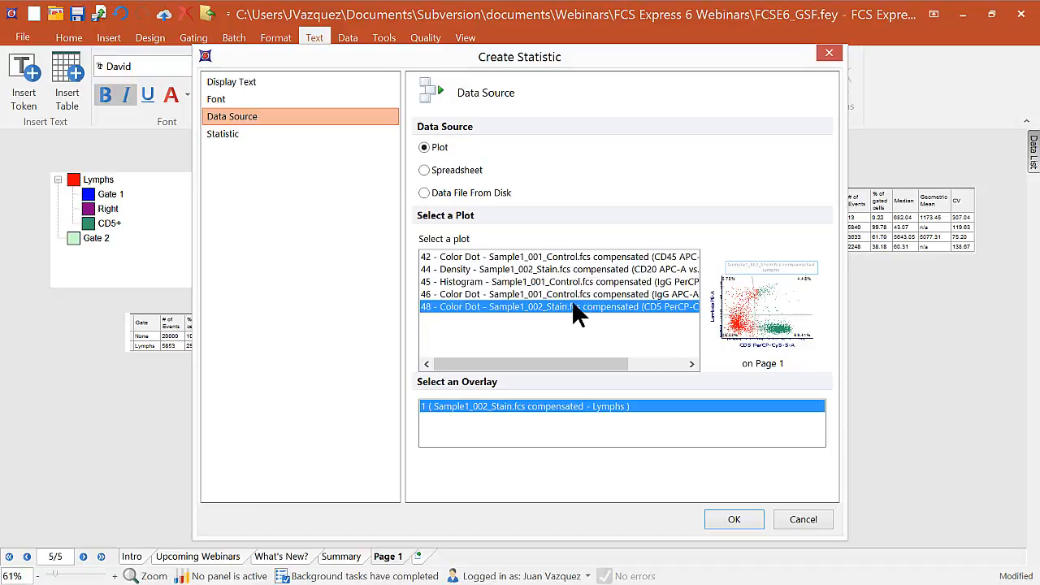
left_click(546, 257)
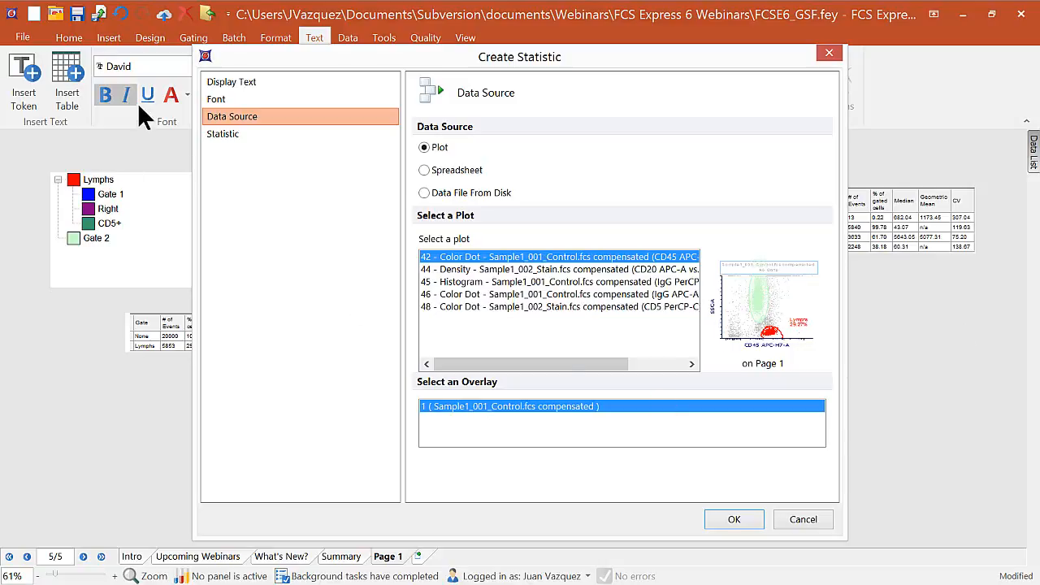
Set the token to report # of Events for the Lymphs gate and insert it into the text box.
left_click(230, 135)
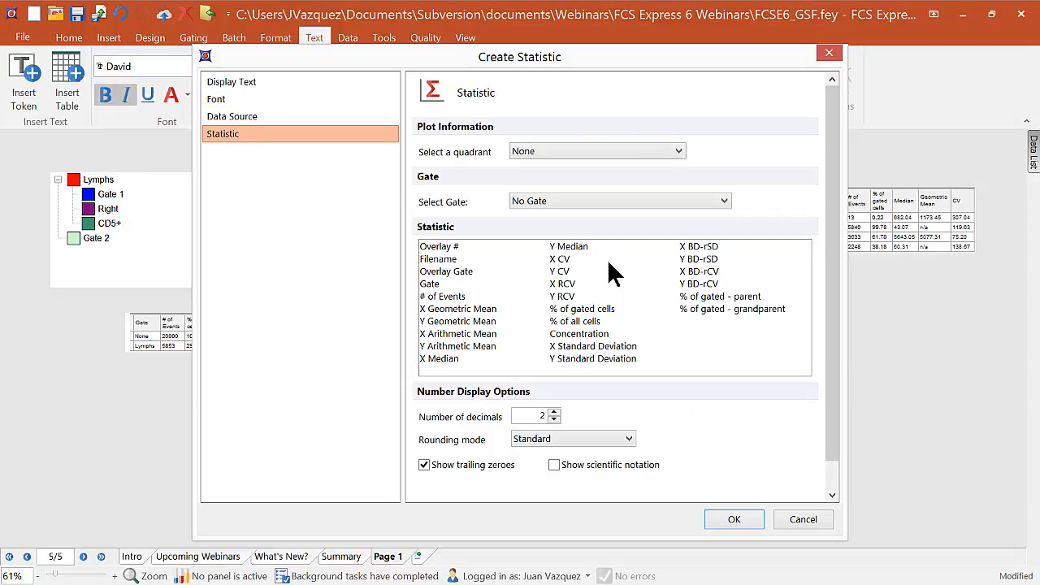
left_click(555, 199)
left_click(536, 265)
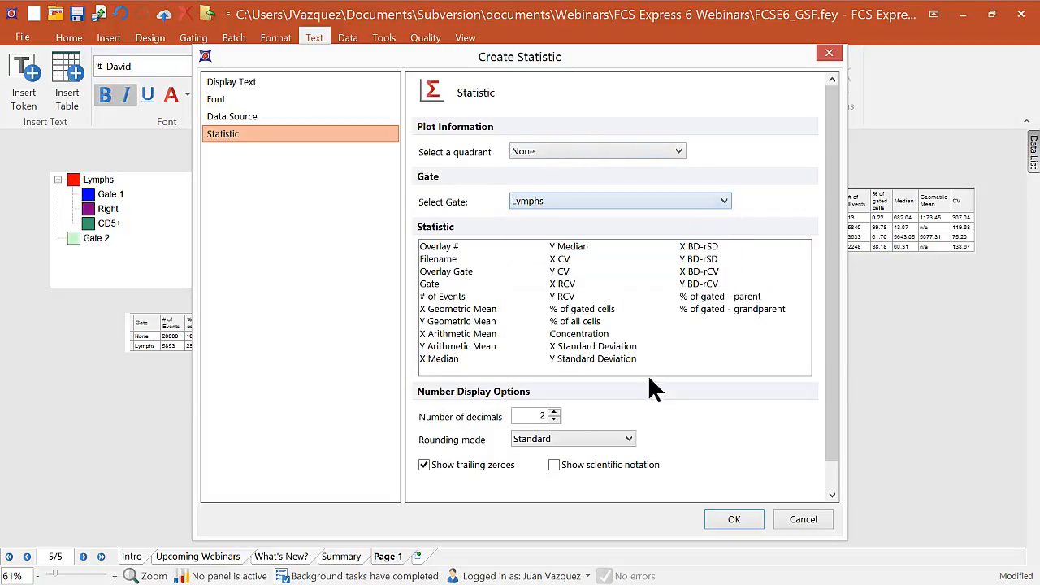
left_click(460, 297)
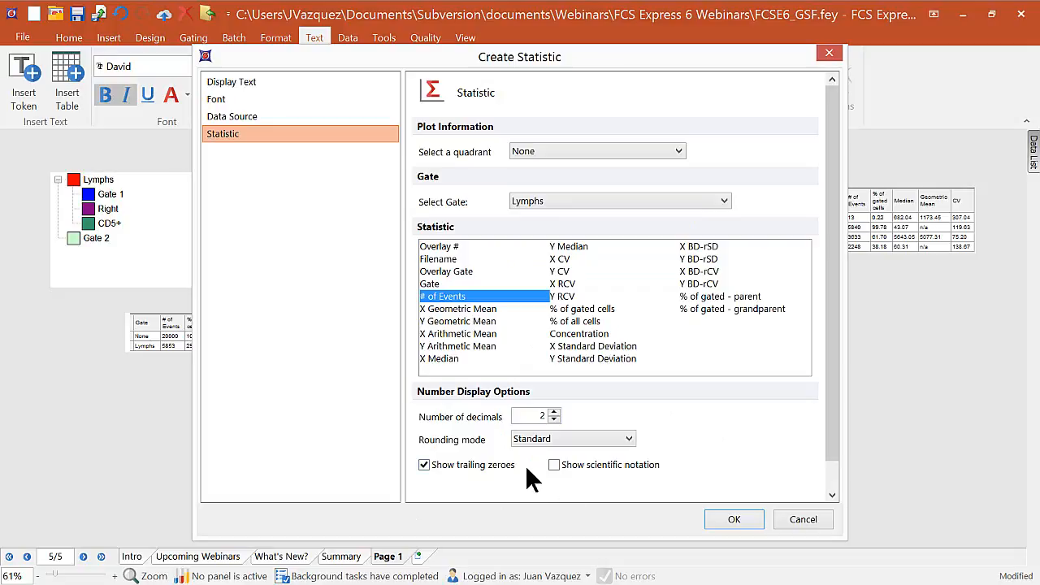
left_click(735, 520)
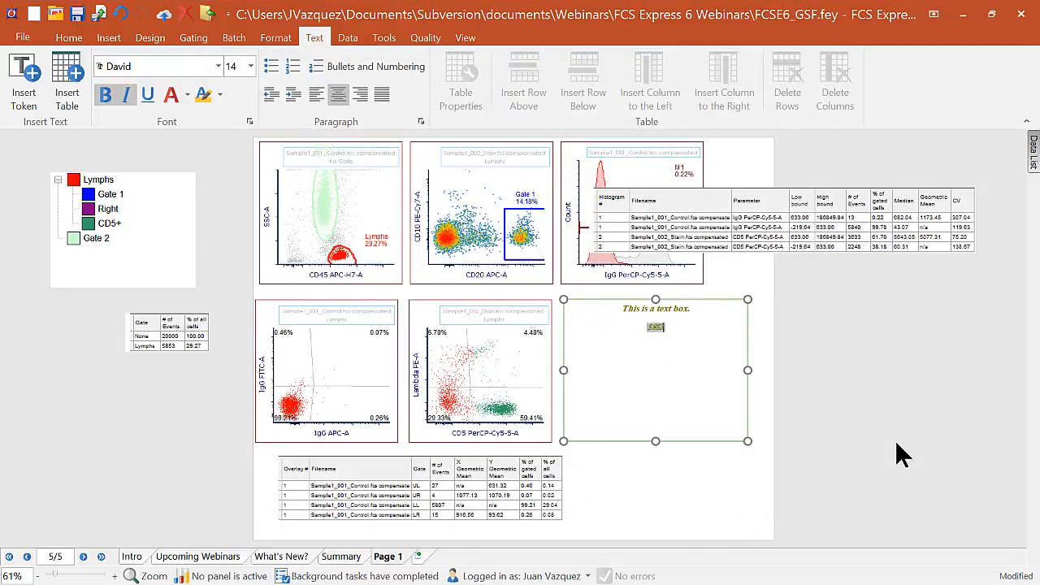
left_click(938, 461)
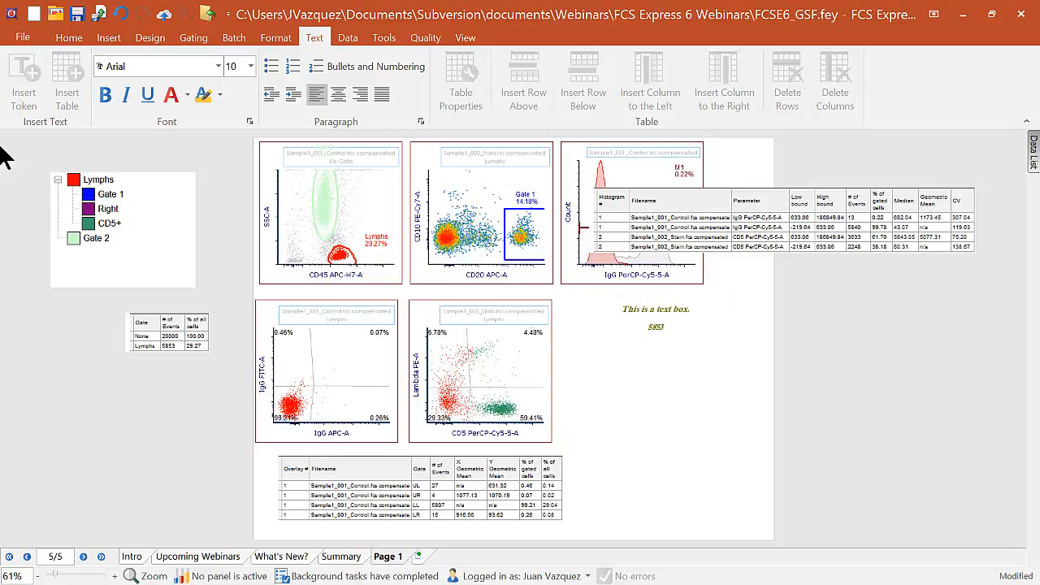
Shift the Lymphs gate slightly up and then back down on the CD45 plot to update the linked statistics.
left_click(341, 261)
mouse_move(341, 261)
left_mouse_down()
mouse_move(327, 262)
mouse_move(338, 256)
left_mouse_up()
left_click(525, 421)
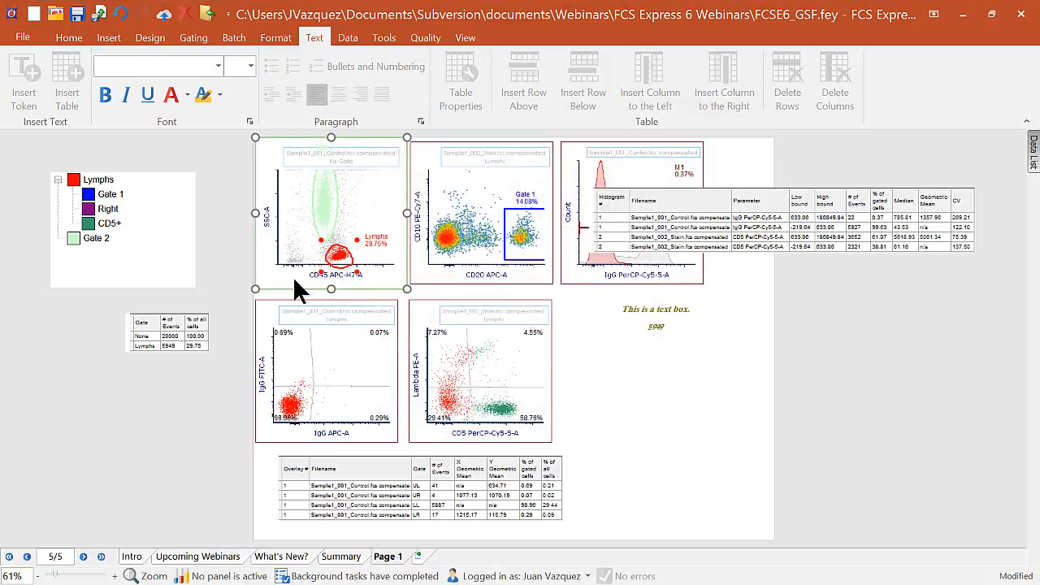
mouse_move(343, 258)
left_mouse_down()
mouse_move(329, 262)
mouse_move(342, 267)
left_mouse_up()
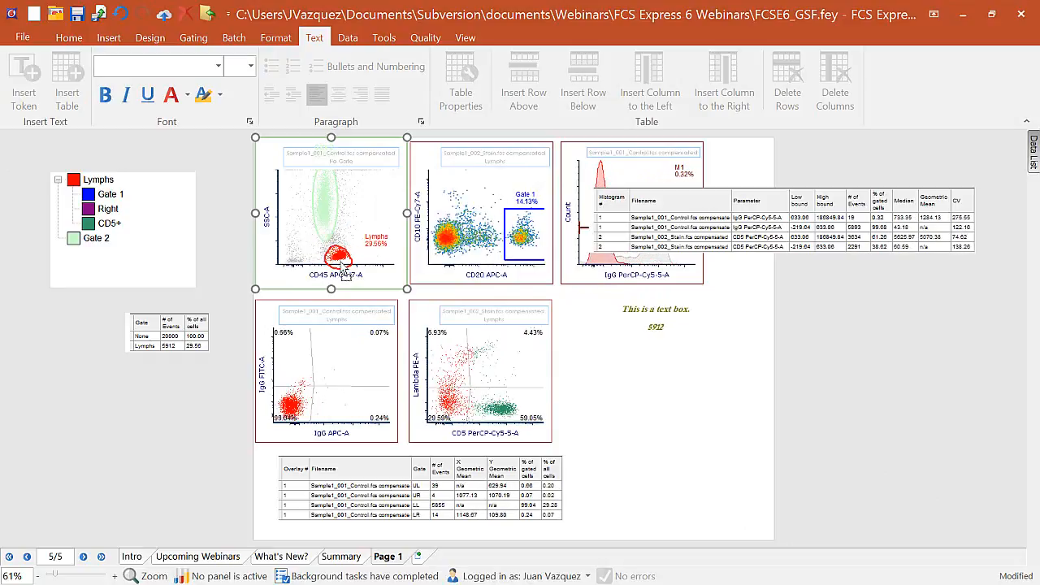
left_click(343, 268)
Remove bold and italic from the text box sentence and token, and align them left.
left_click(694, 344)
left_click(691, 342)
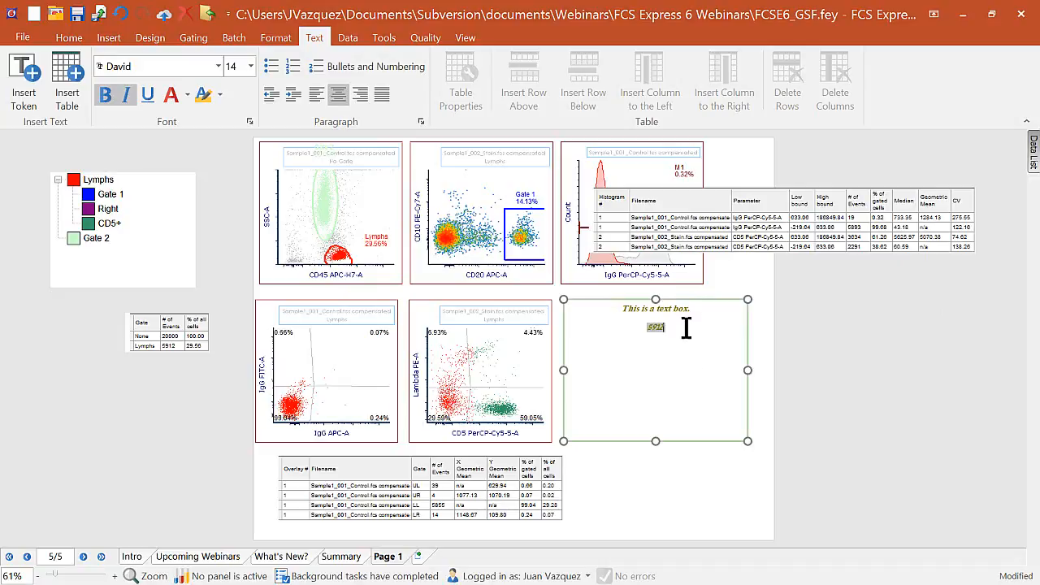
left_click_drag(691, 310, 632, 306)
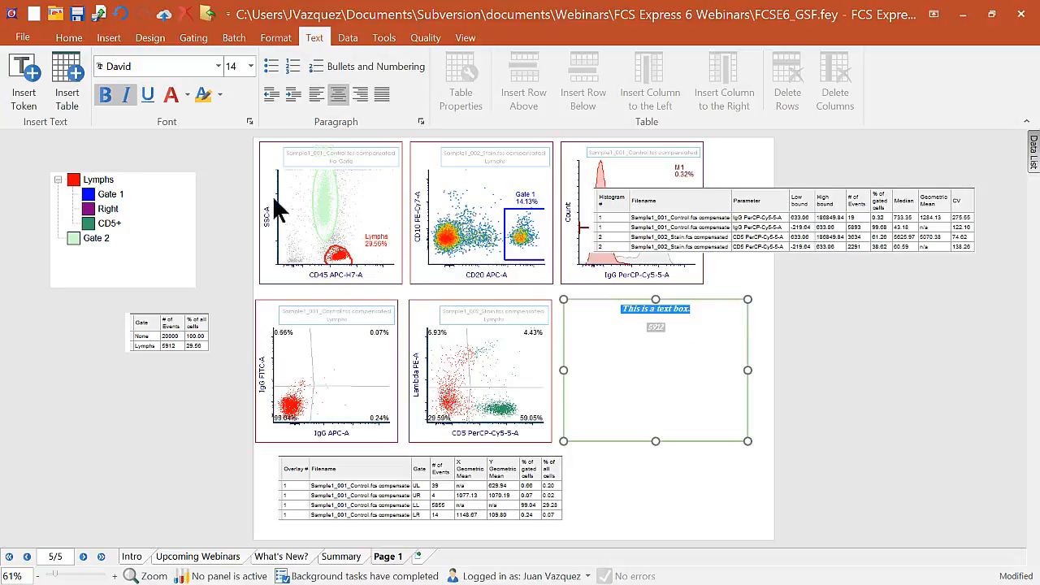
left_click(105, 95)
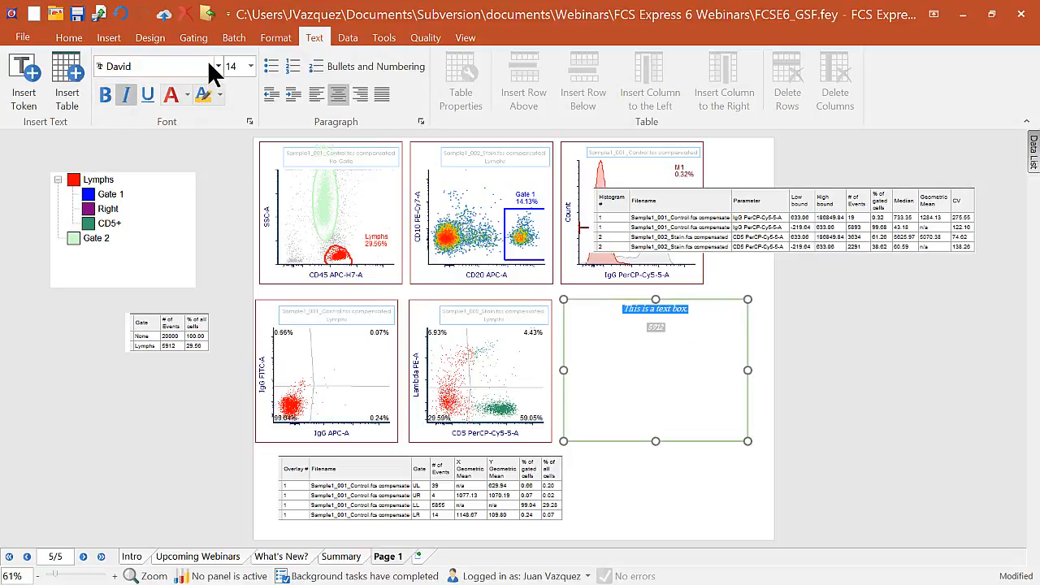
left_click(126, 95)
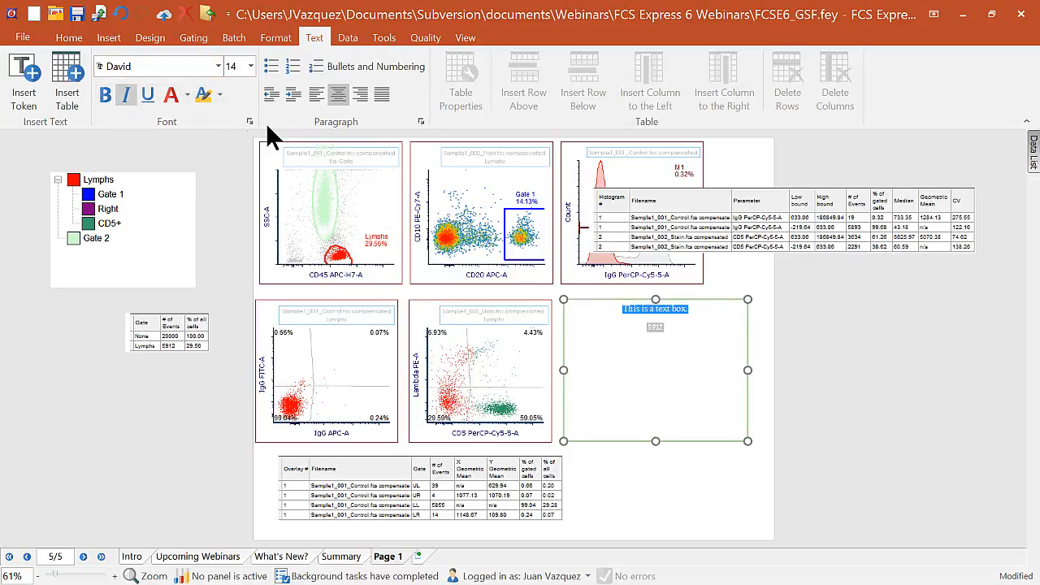
left_click(317, 95)
left_click(858, 388)
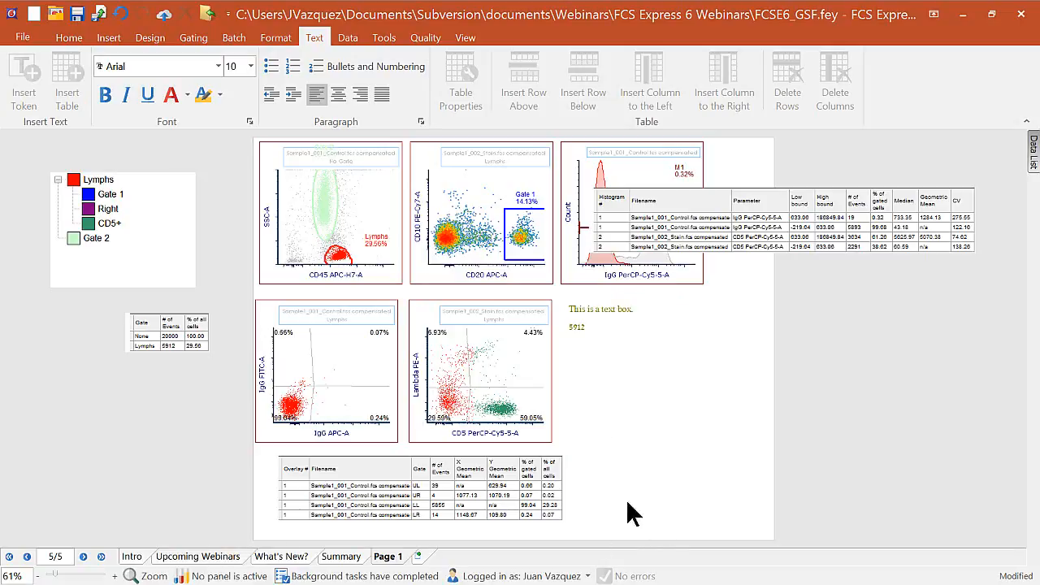
Delete the text box containing the sentence and token, and draw a new empty text box in its place.
left_click(622, 321)
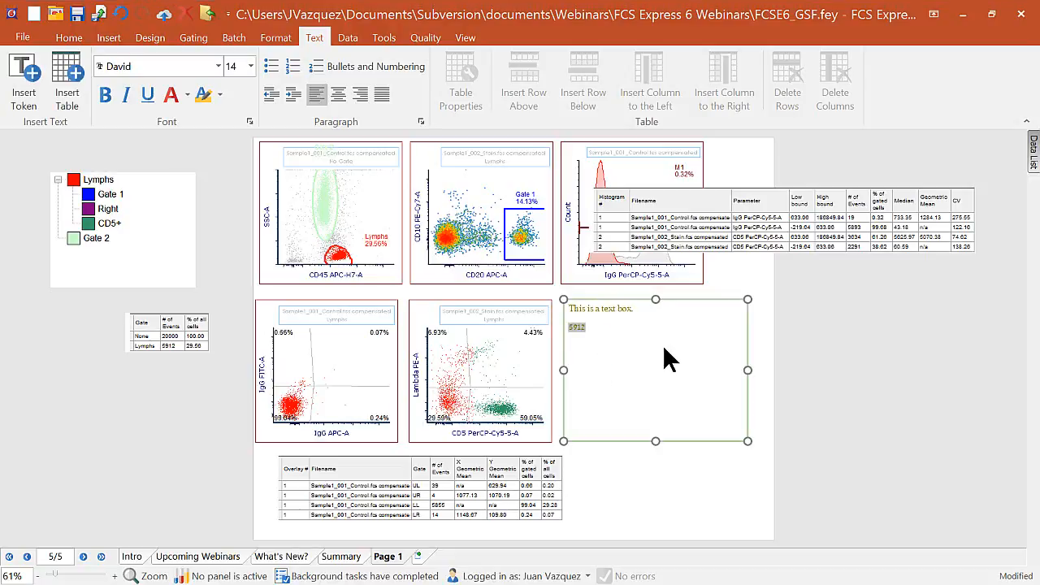
left_click(706, 300)
key("Delete")
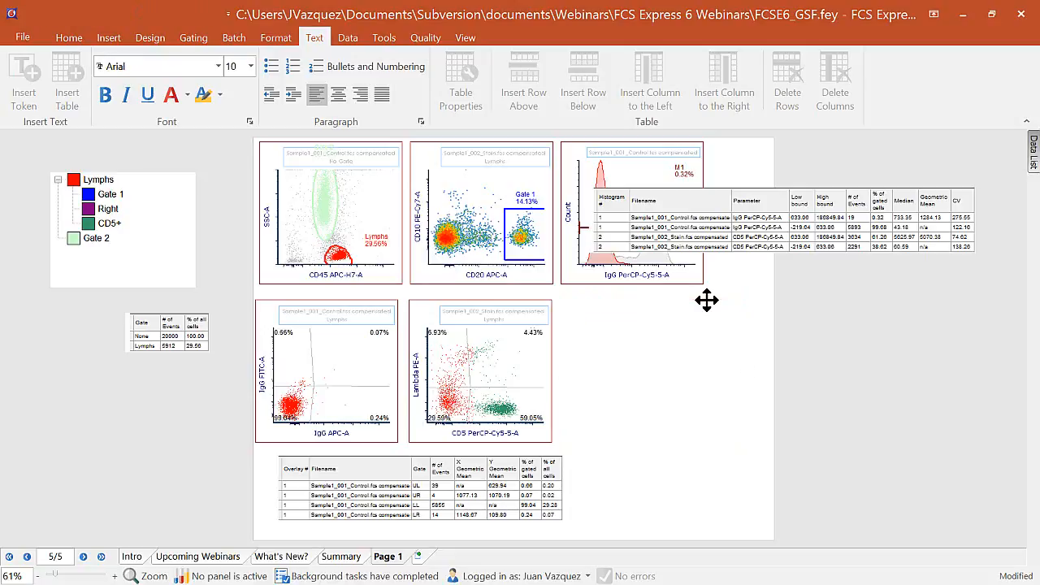
left_click(108, 38)
left_click(68, 86)
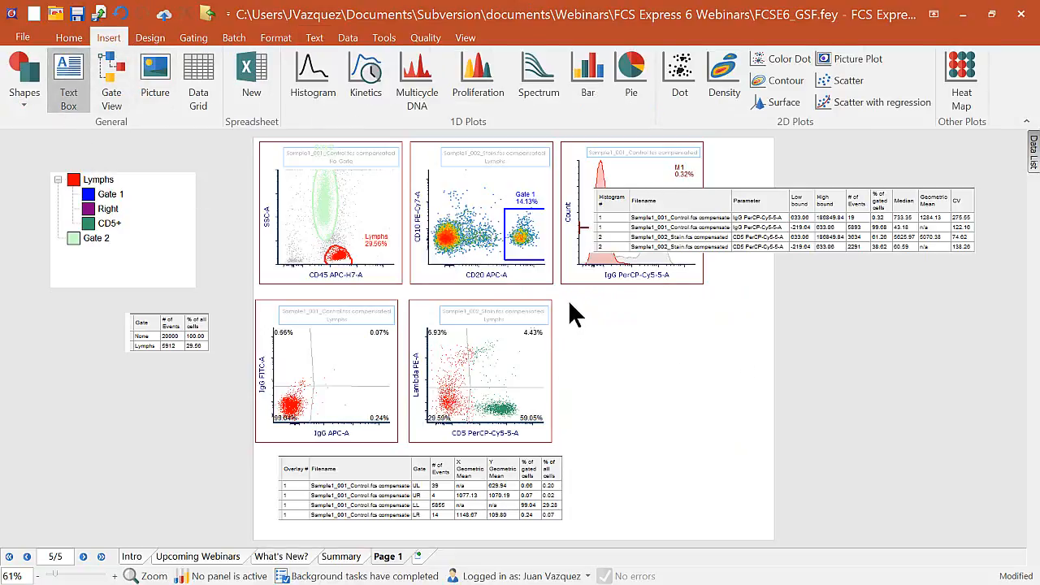
left_click_drag(568, 300, 748, 431)
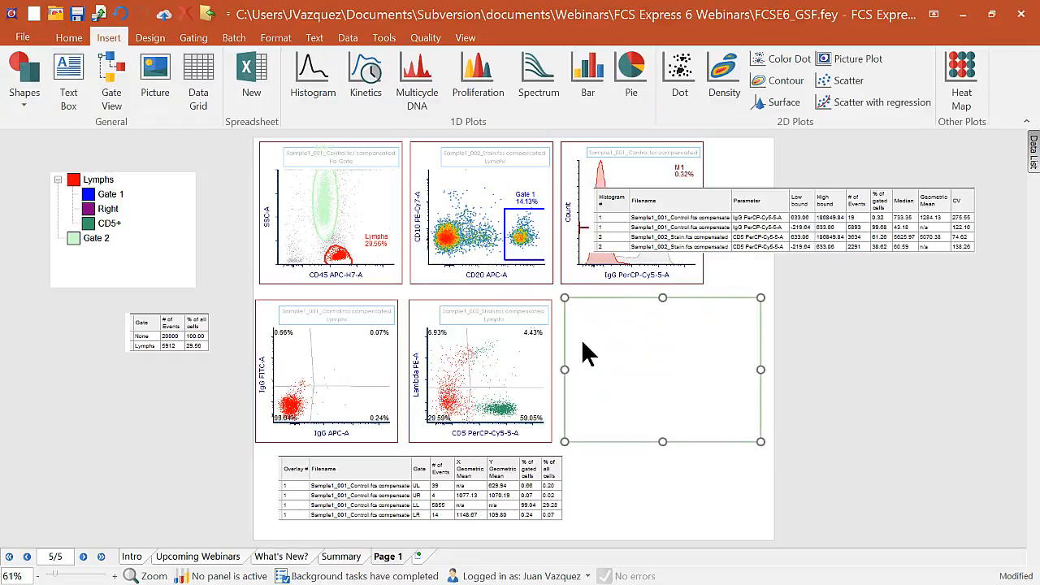
Insert an autosized table with 2 columns and 2 rows in the text box, and label its rows Patient ID and Statistic.
right_click(581, 311)
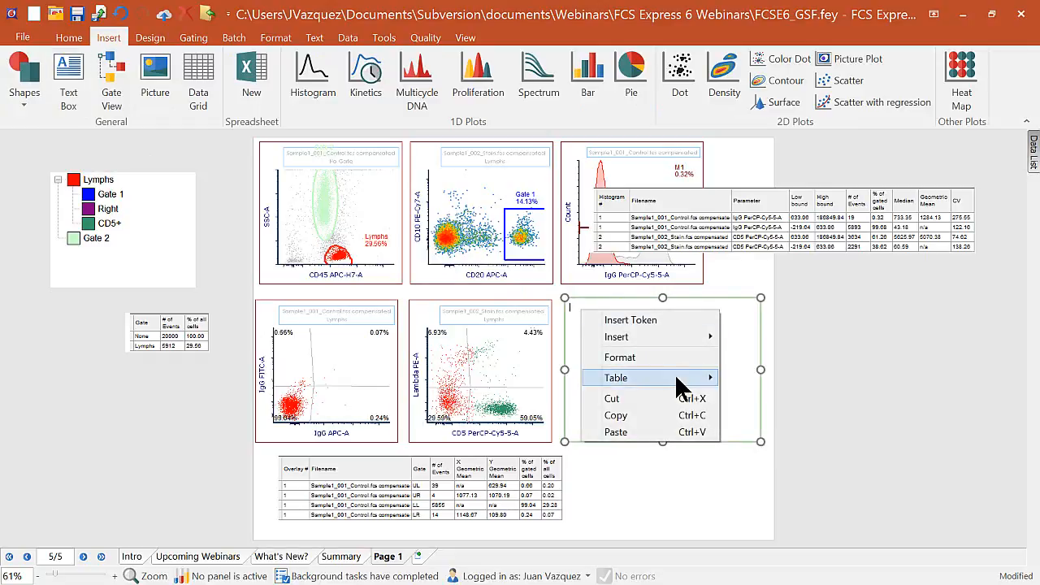
mouse_move(679, 387)
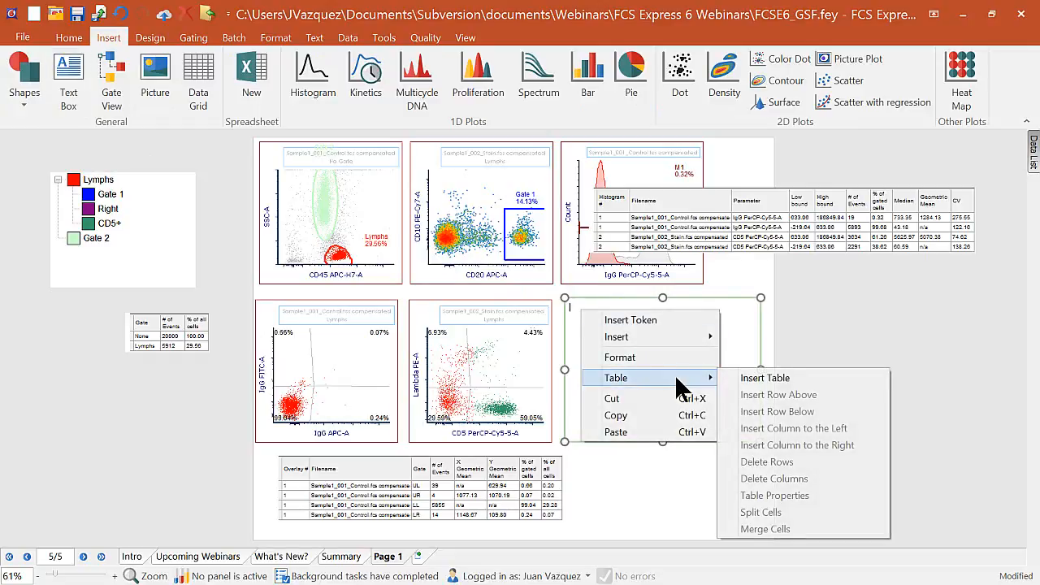
left_click(744, 378)
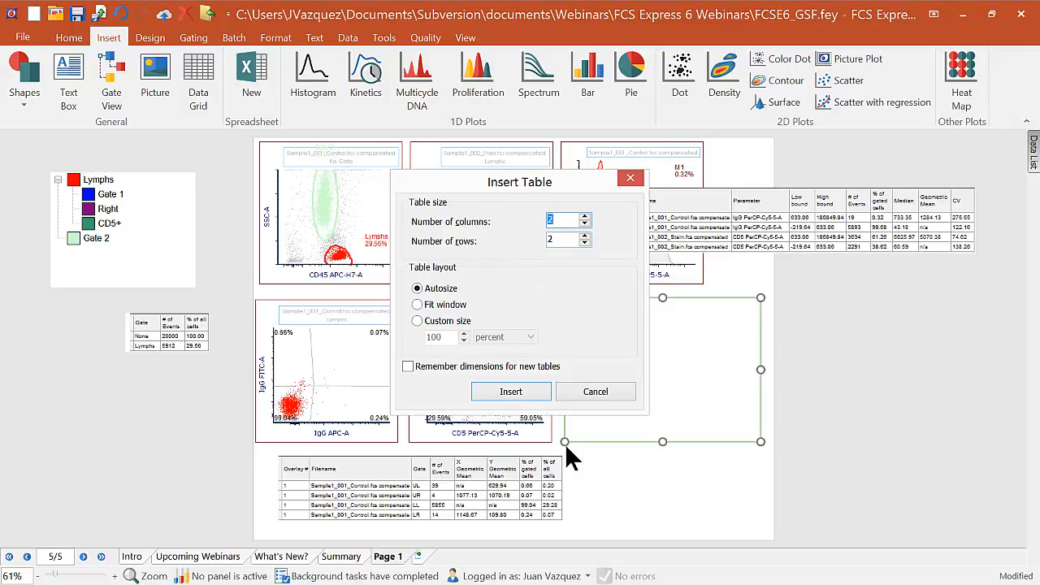
left_click(511, 392)
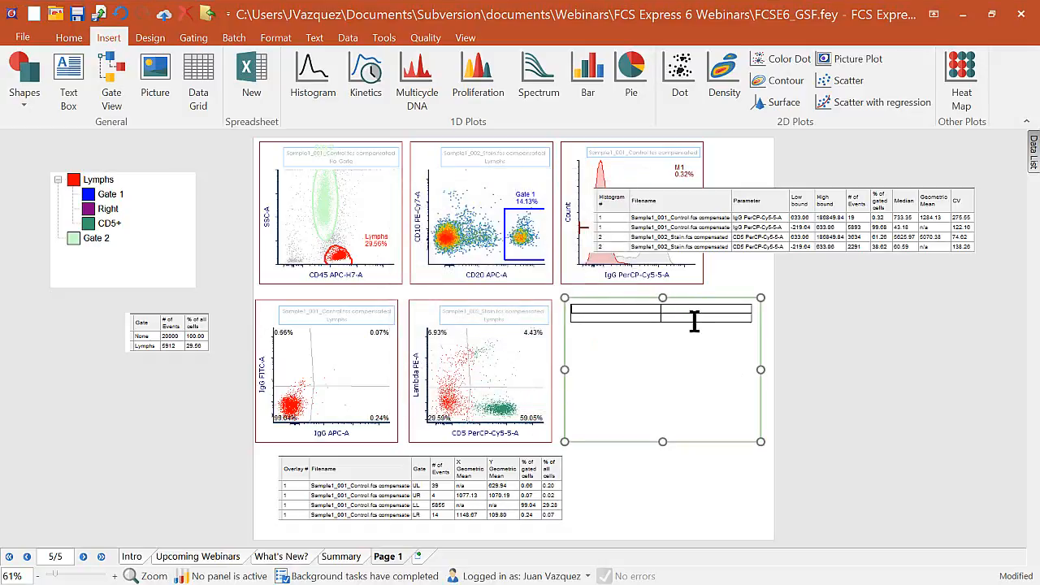
type("Palient ID")
type("Statistic")
left_click(705, 309)
right_click(695, 307)
left_click(769, 315)
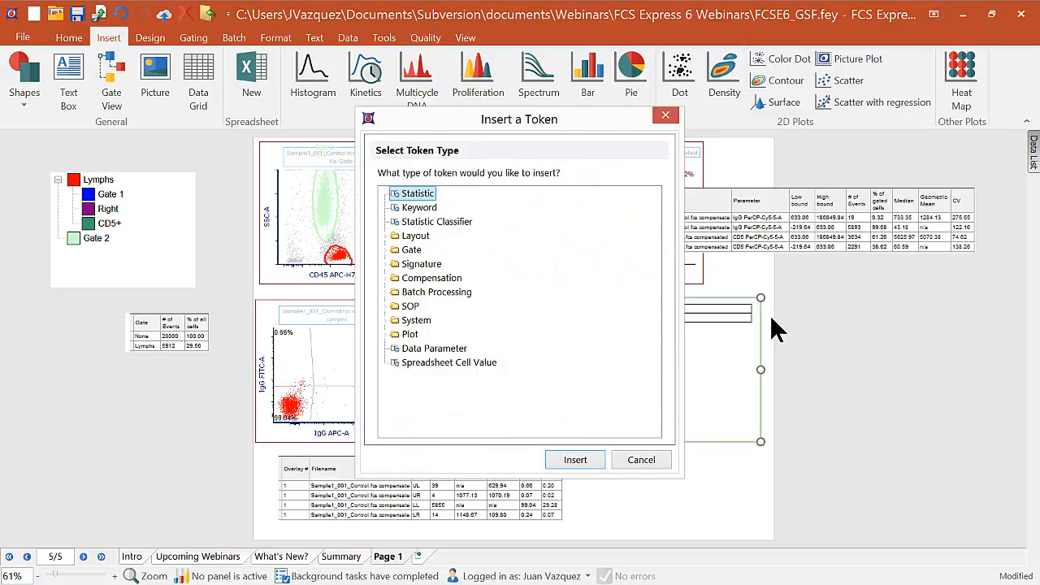
left_click(643, 460)
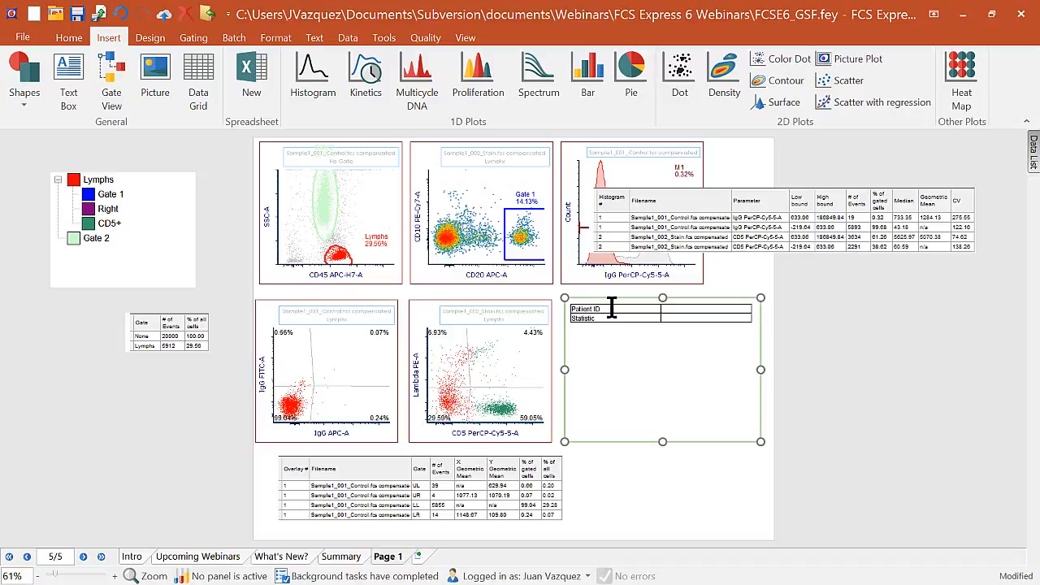
Add a Keyword token sourced from the CD45 plot to the empty cell beside Patient ID.
left_click(383, 193)
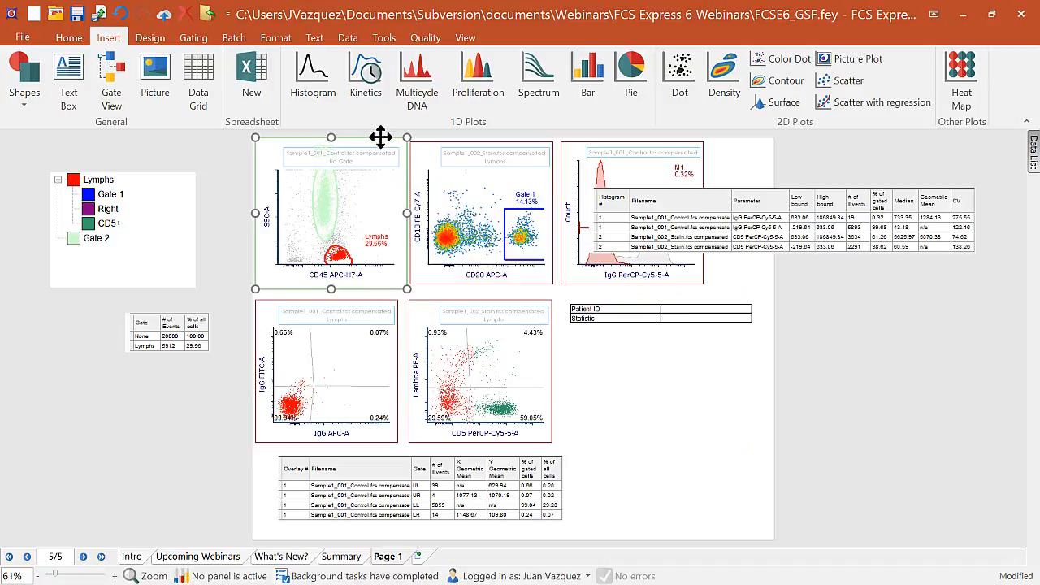
left_click_drag(381, 136, 704, 324)
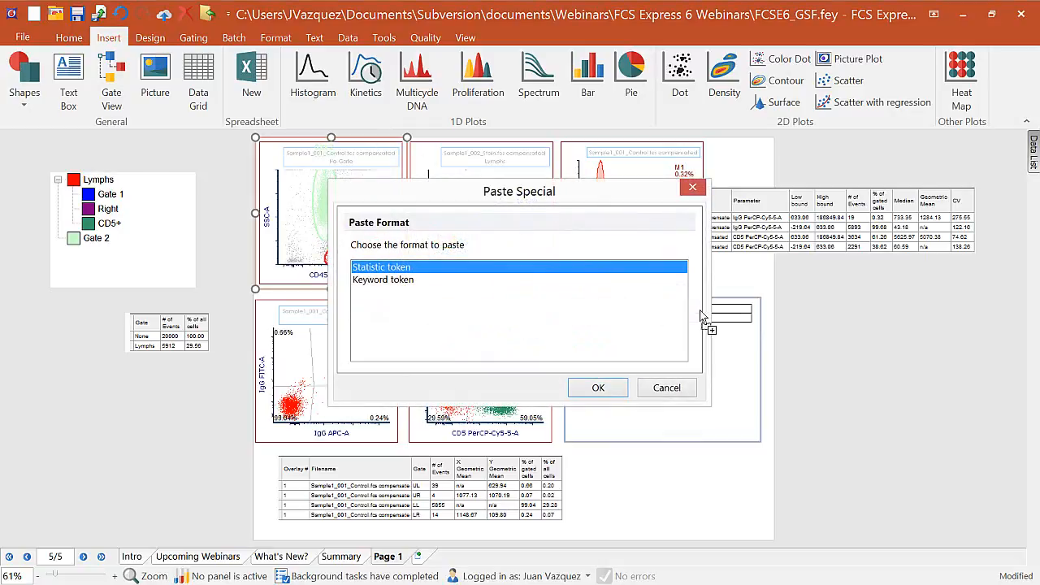
left_click(408, 281)
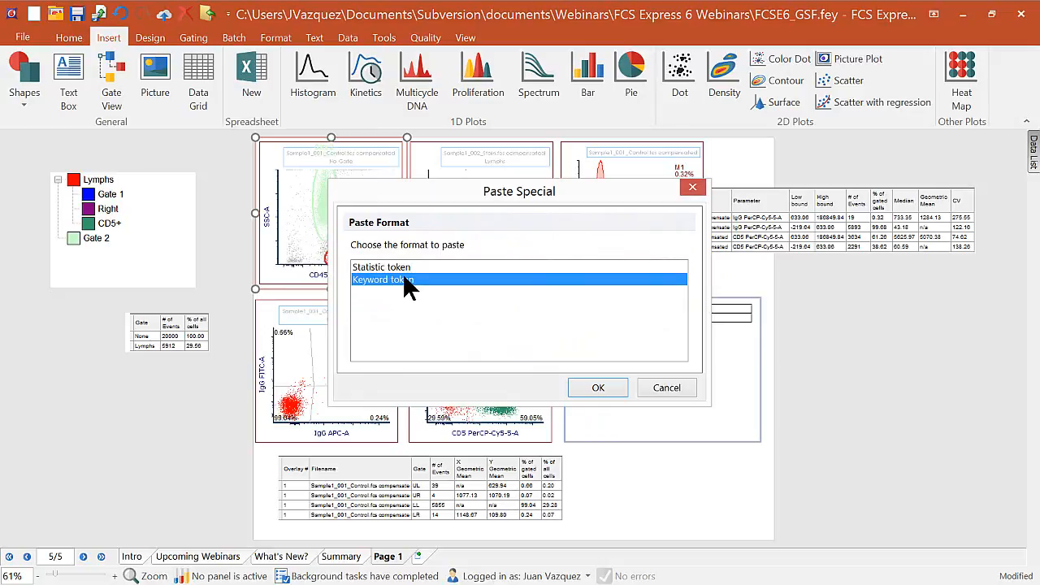
left_click(598, 389)
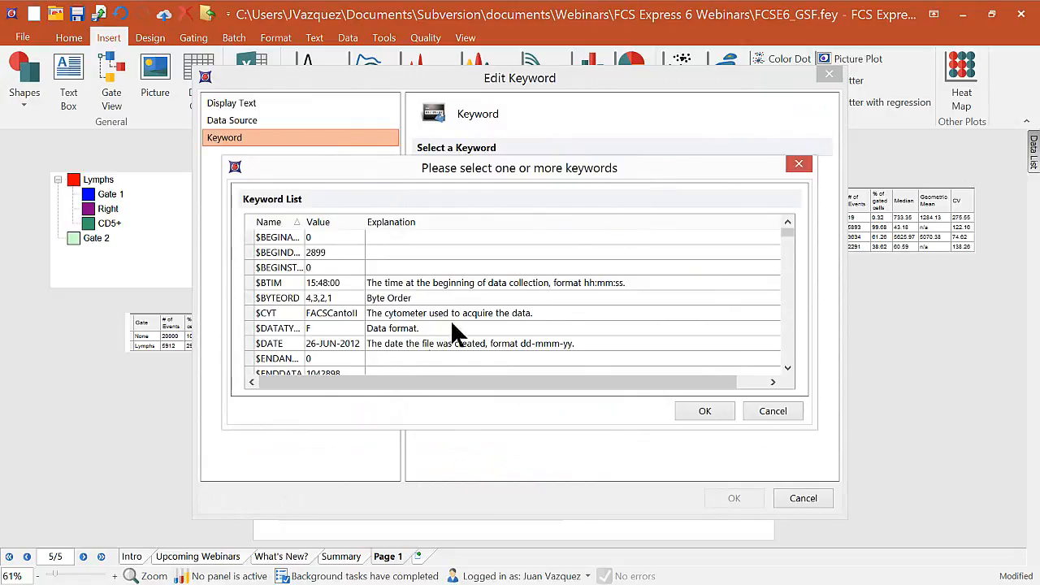
Assign the $SRC keyword to the token and insert it into the table.
scroll(786, 348, "down", 10)
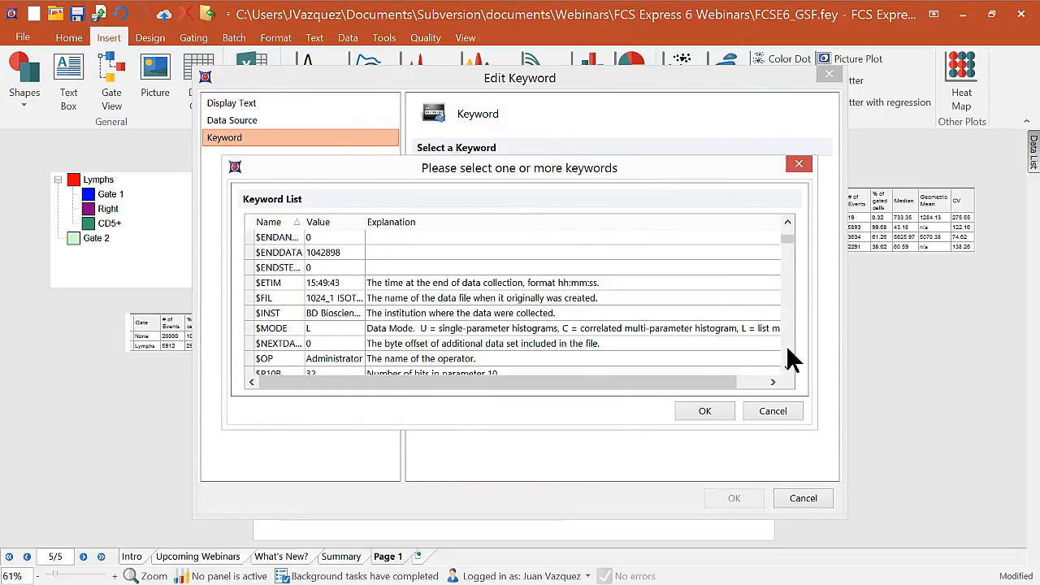
scroll(788, 347, "down", 7)
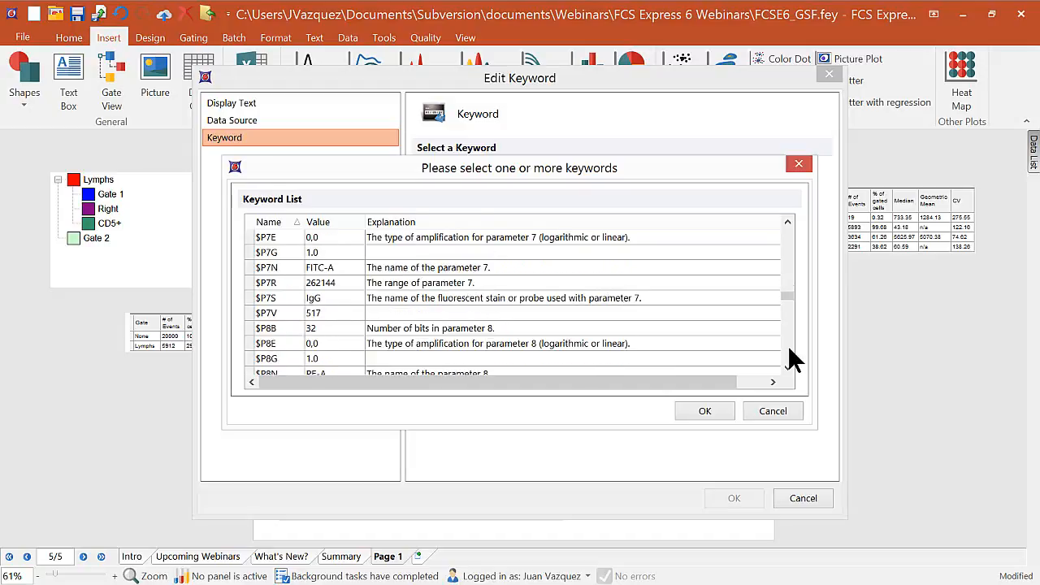
scroll(788, 356, "down", 3)
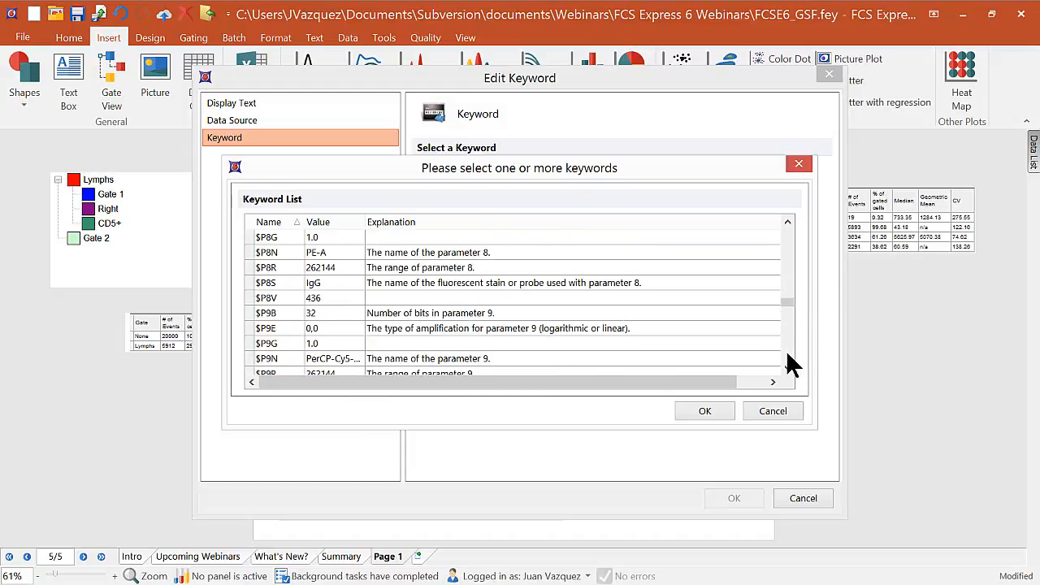
scroll(791, 364, "down", 6)
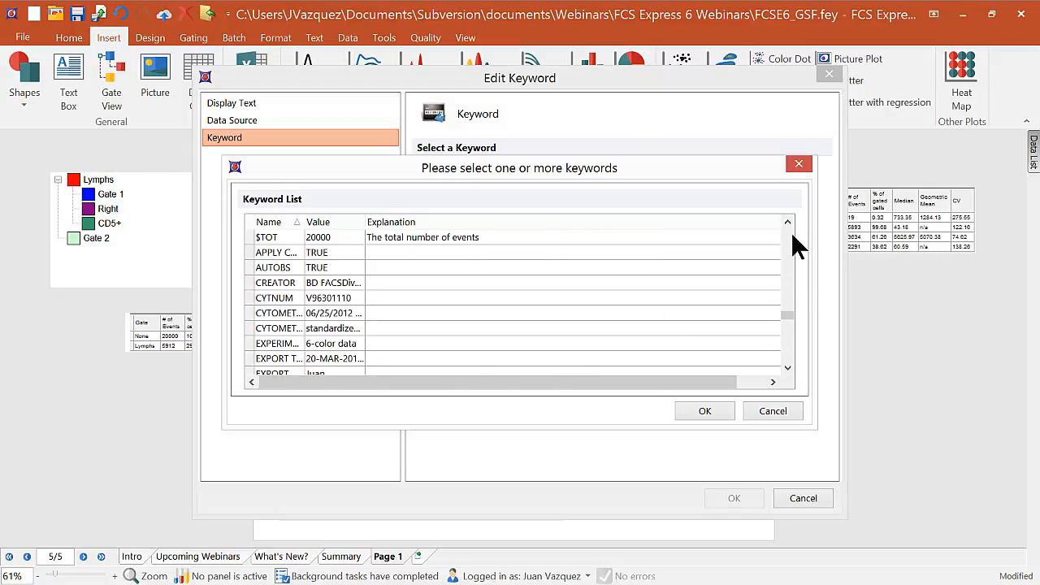
scroll(797, 242, "up", 3)
left_click(272, 313)
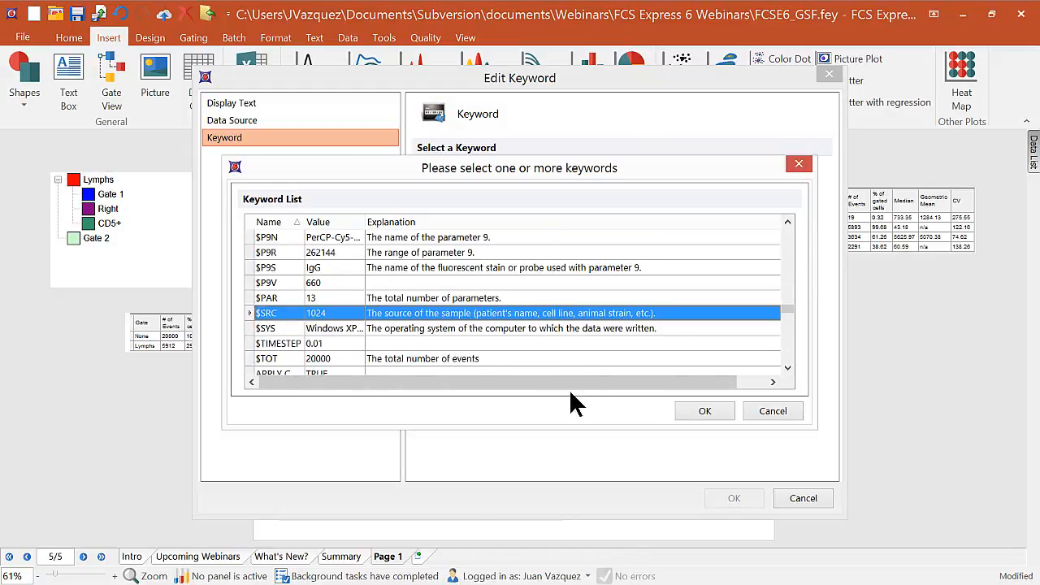
left_click(706, 412)
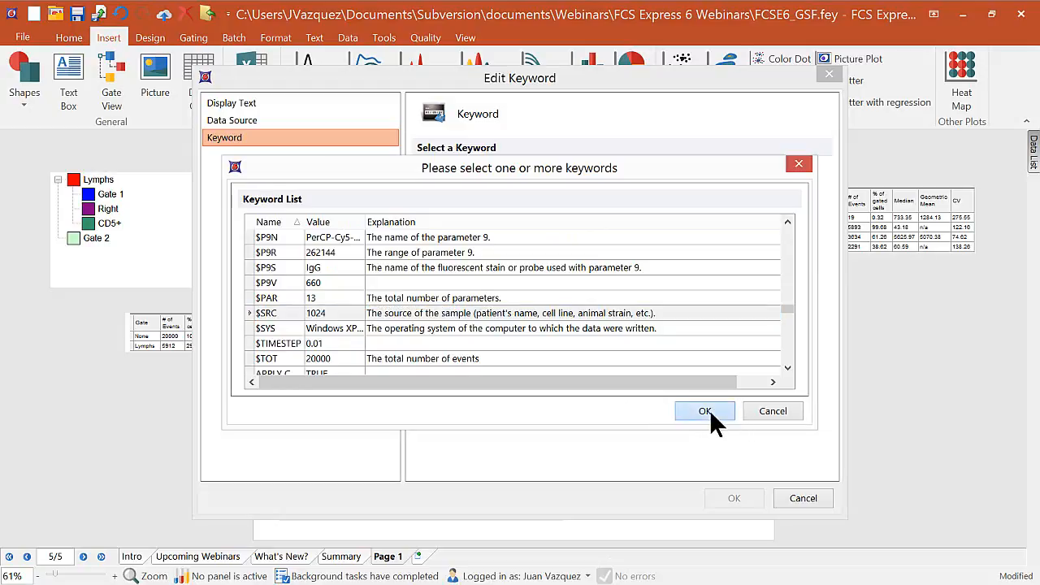
left_click(735, 499)
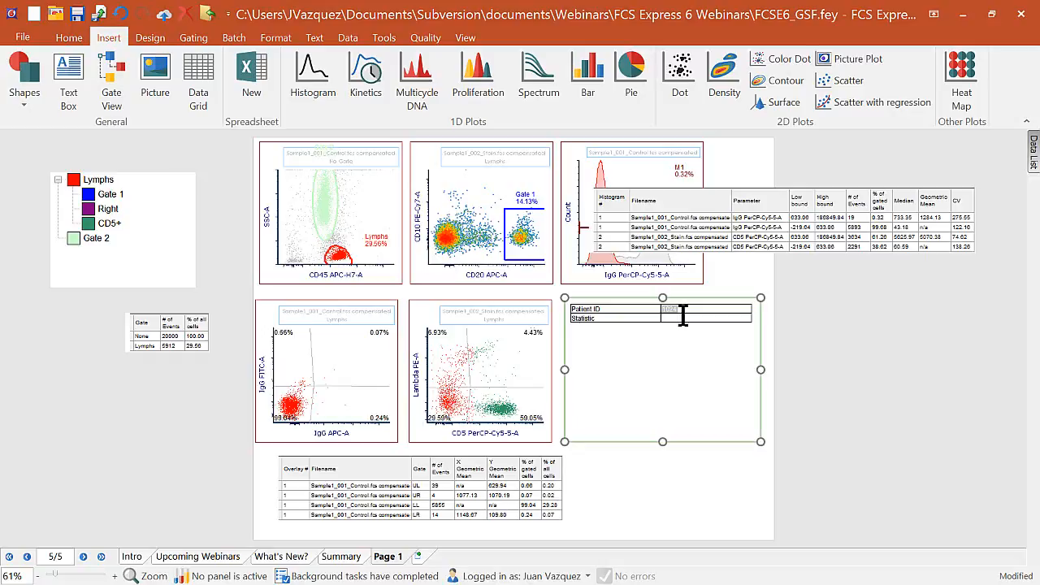
left_click(213, 416)
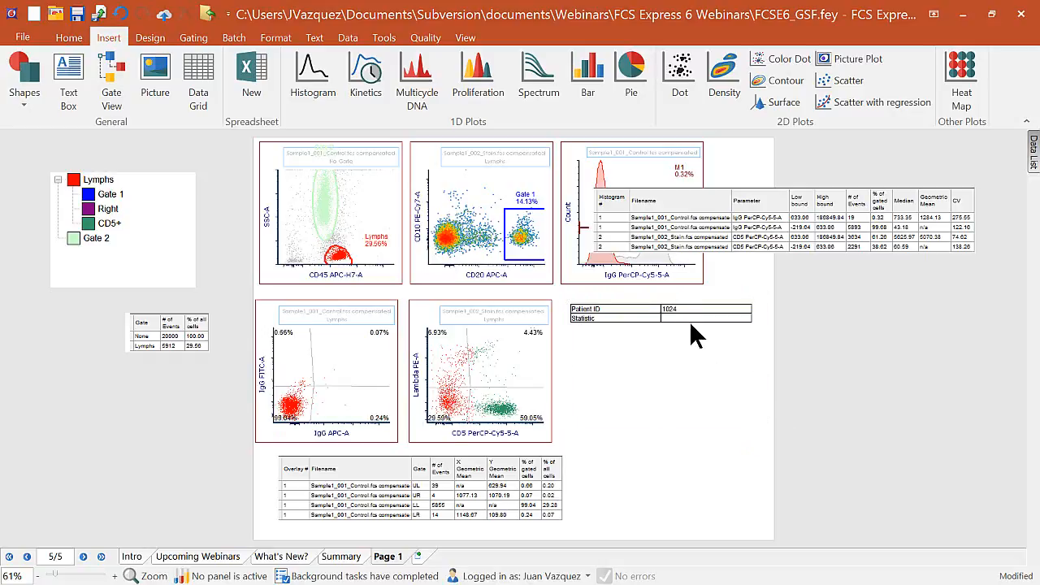
Insert a statistic token for # of Events in Gate 1 of the CD20 plot into the cell beside Statistic.
left_click(695, 318)
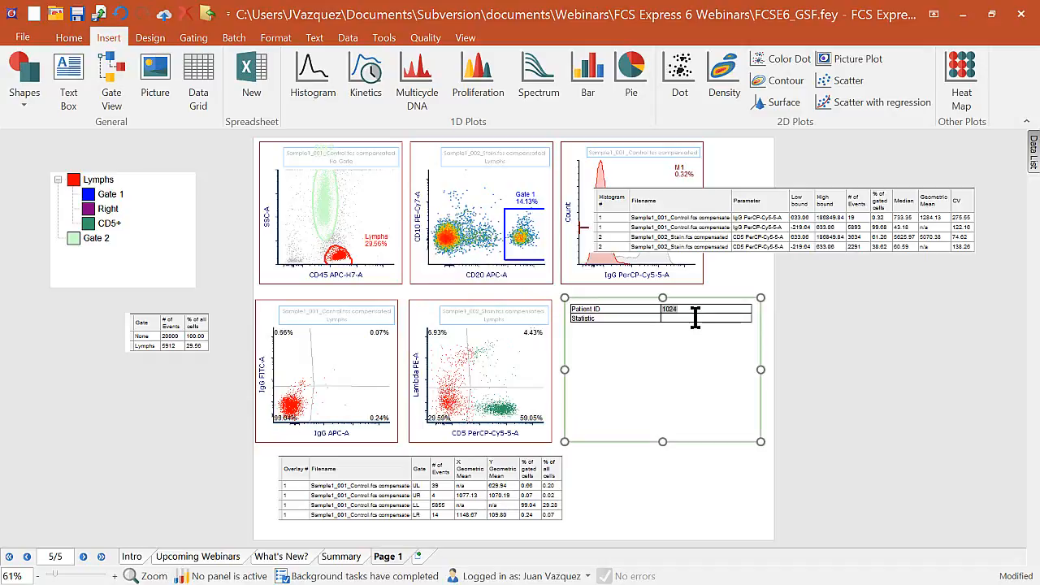
left_click(523, 243)
left_click_drag(523, 243, 525, 246)
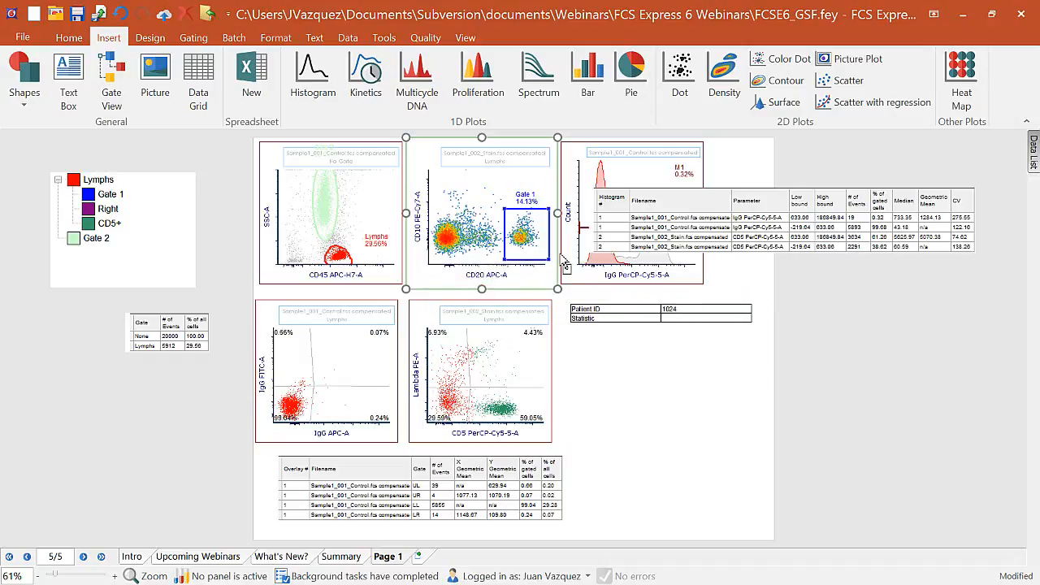
key("ctrl+z")
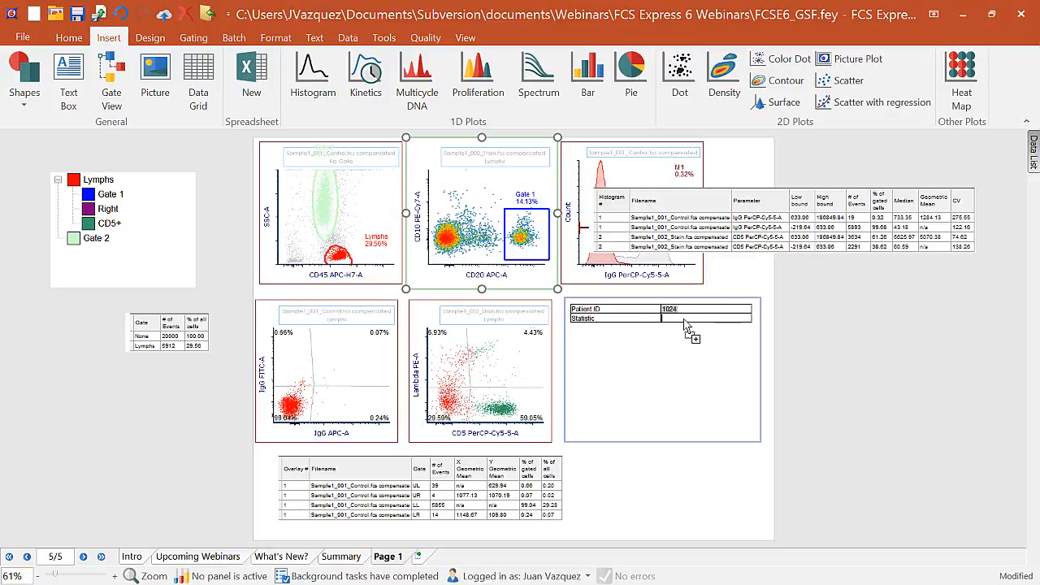
left_click(686, 325)
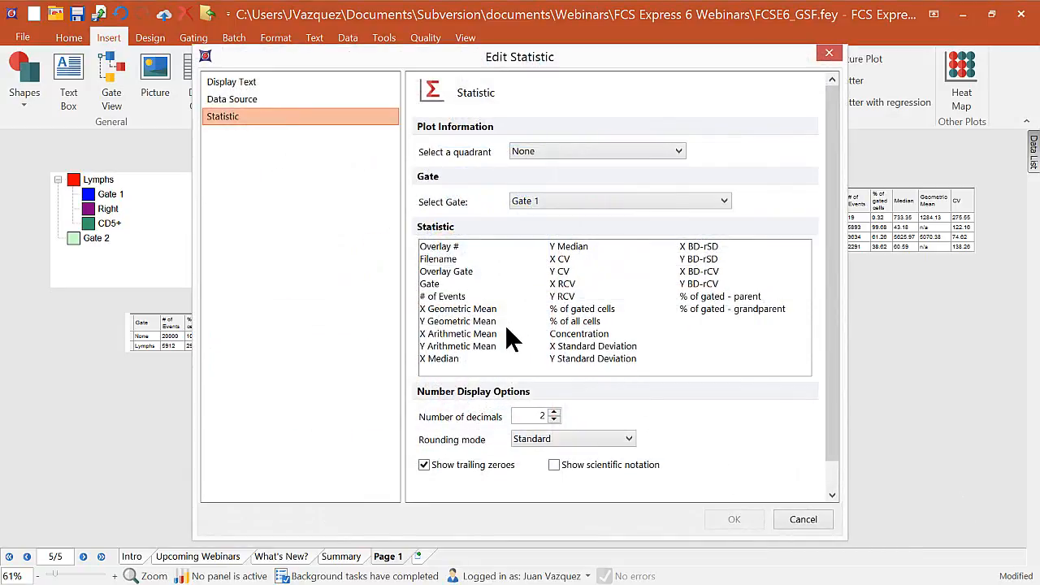
left_click(455, 296)
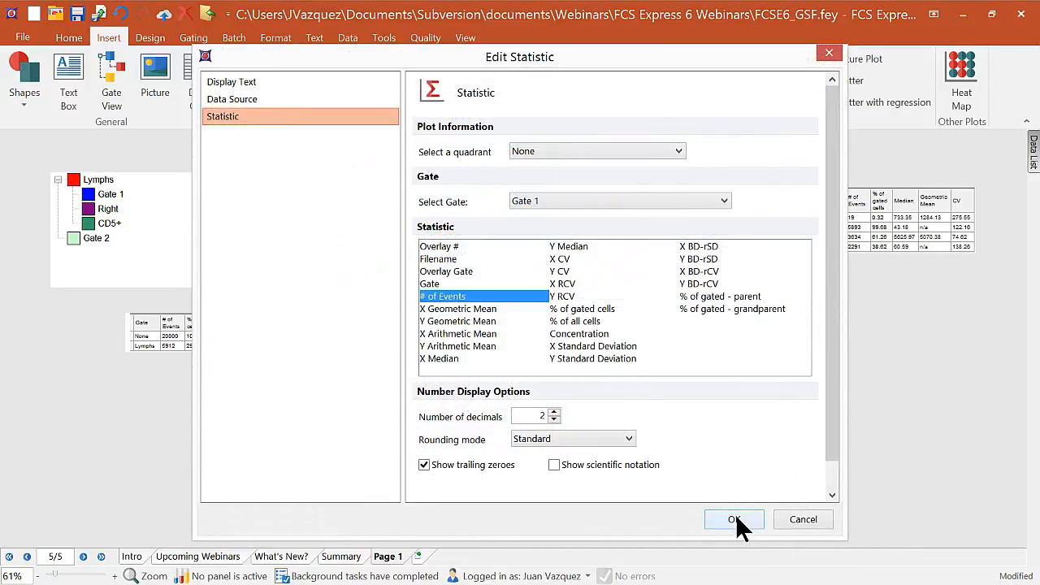
left_click(736, 519)
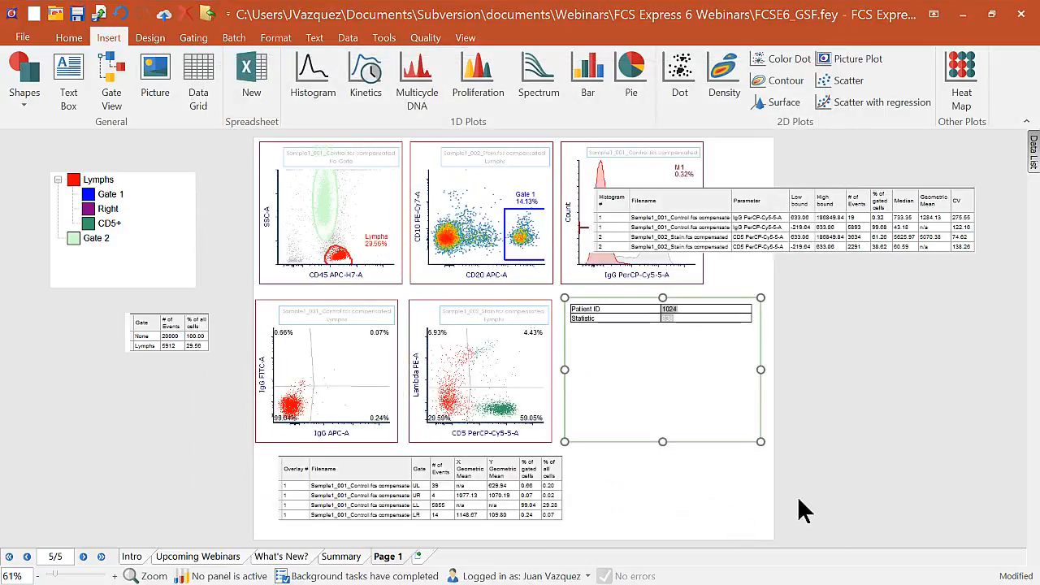
Shift Gate 1 slightly to the right on the CD20 plot to update the linked table statistic.
left_click(528, 259)
mouse_move(529, 259)
left_mouse_down()
mouse_move(491, 252)
mouse_move(528, 255)
left_mouse_up()
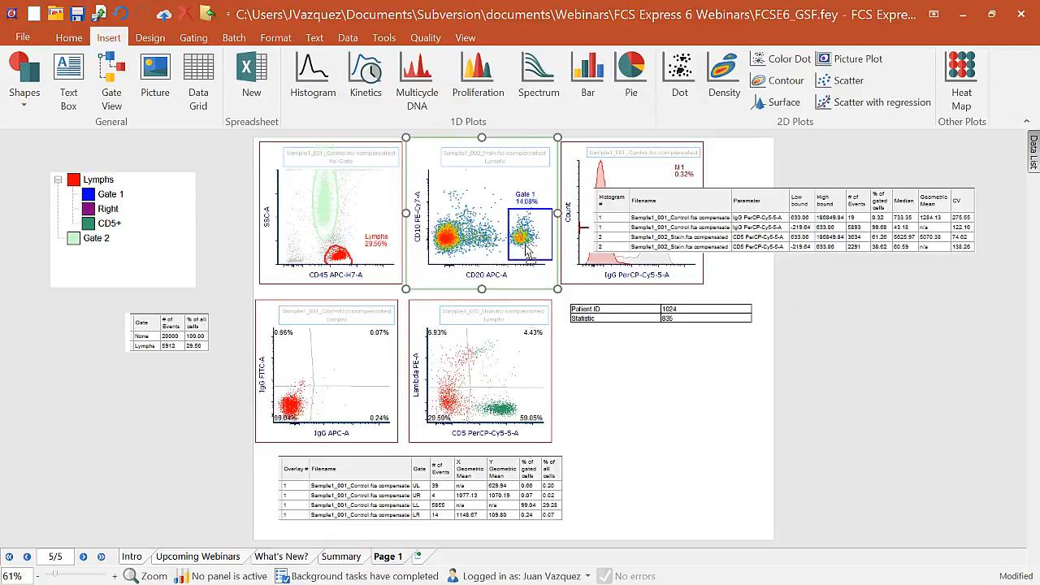
left_click(969, 448)
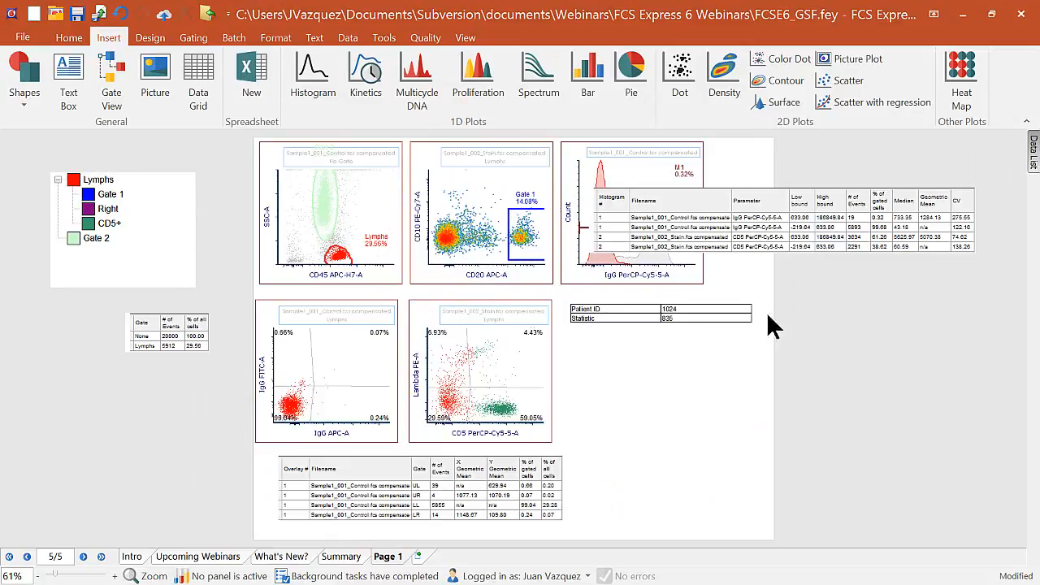
Add one row below the Statistic row in the text box table and label it Median.
left_click(639, 320)
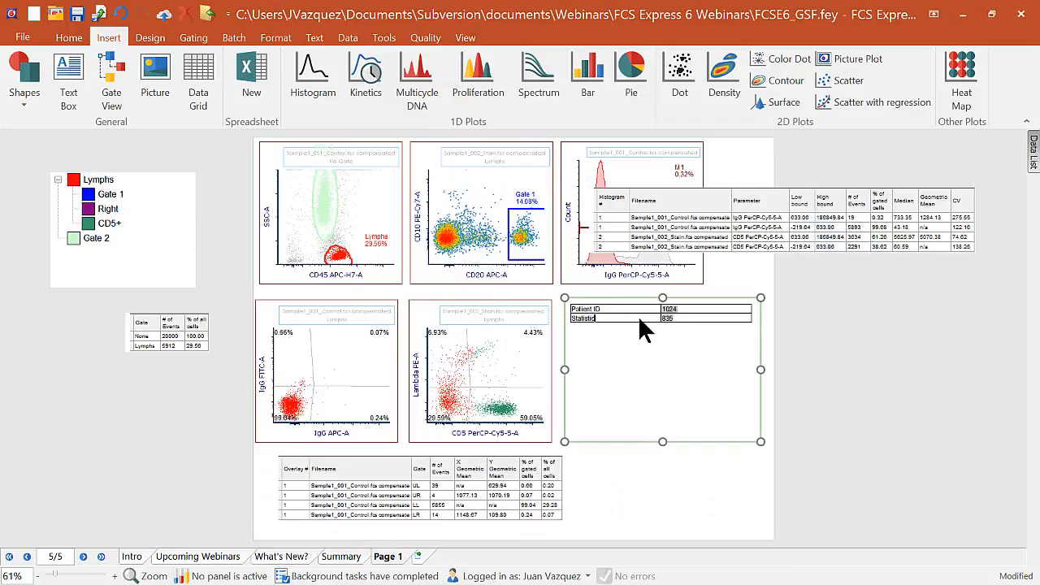
left_click(315, 37)
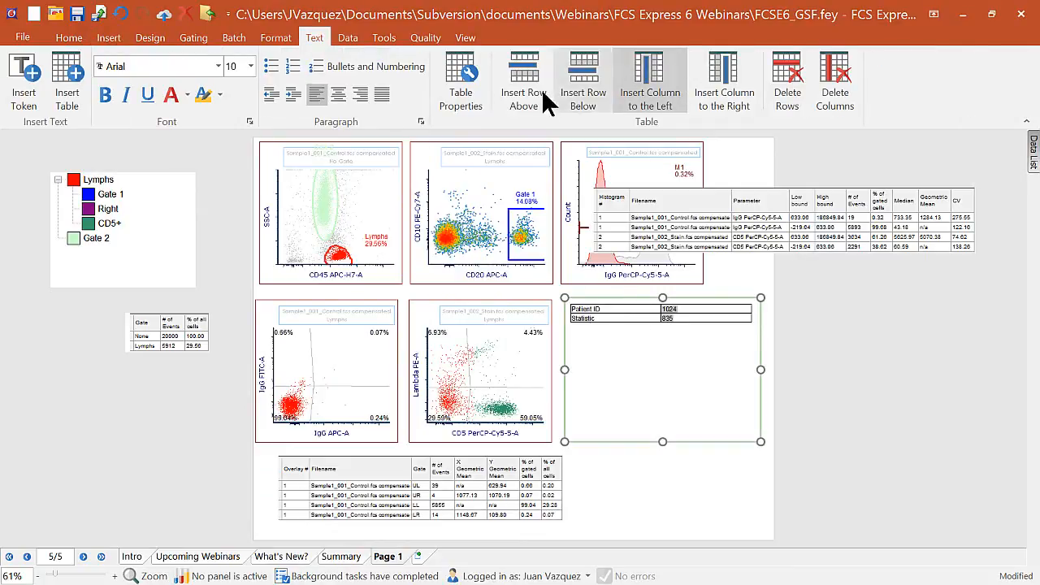
left_click(584, 83)
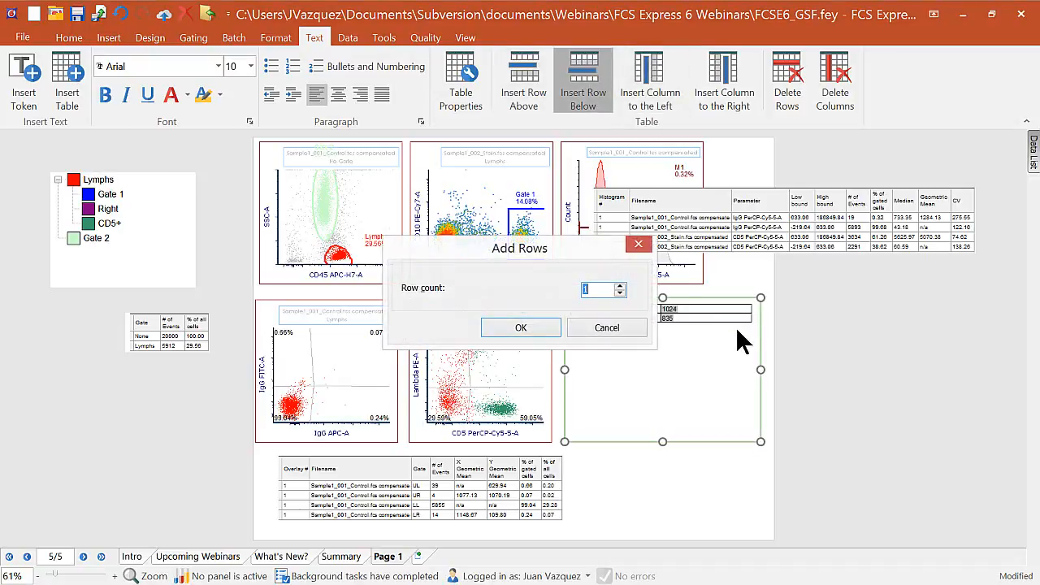
left_click(521, 328)
left_click(613, 327)
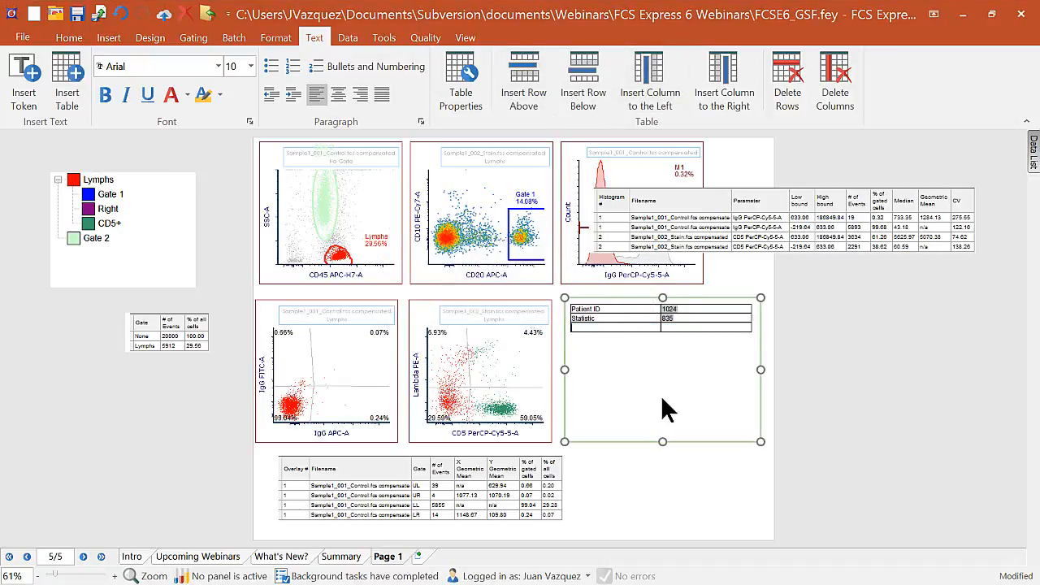
type("Median")
Move the histogram statistics table off the IgG PerCP-Cy5-5-A histogram to below the Patient ID table.
left_click(829, 257)
left_click_drag(856, 186, 857, 376)
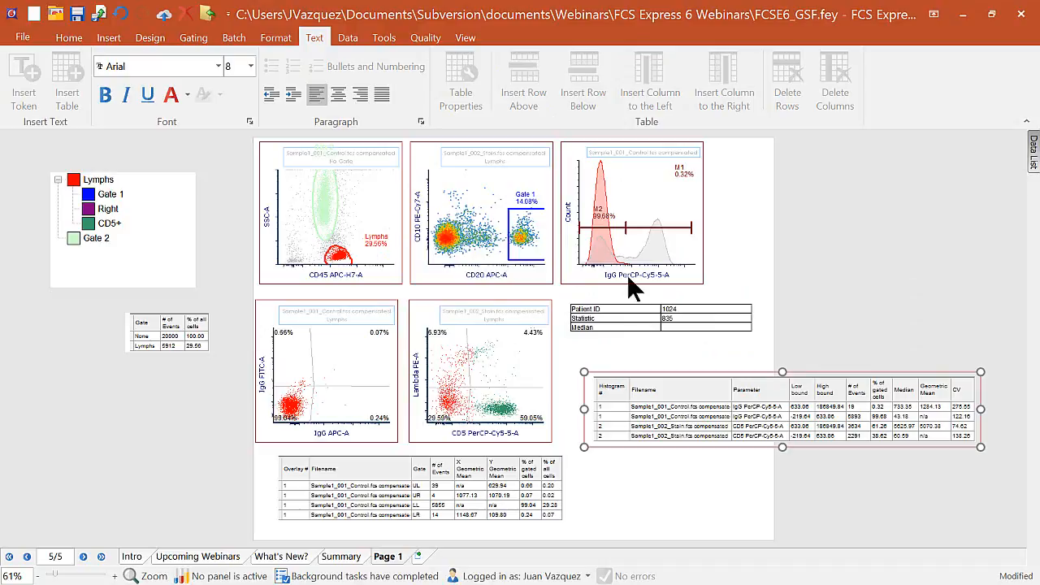
Insert a live Median token for marker M1 of the IgG PerCP-Cy5-5-A histogram into the cell beside Median.
left_click(664, 226)
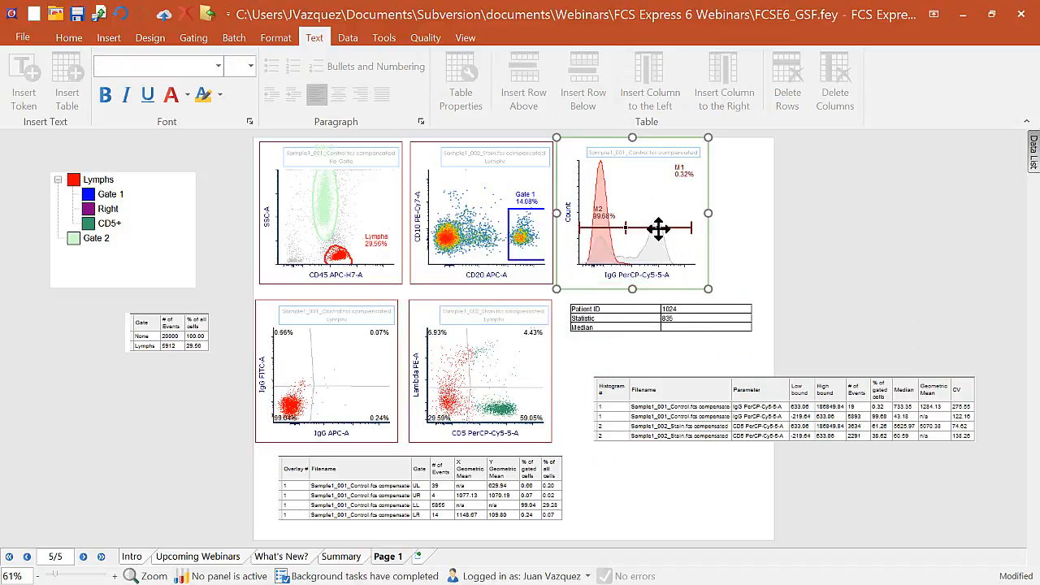
mouse_move(658, 229)
left_mouse_down()
mouse_move(706, 287)
mouse_move(697, 330)
left_mouse_up()
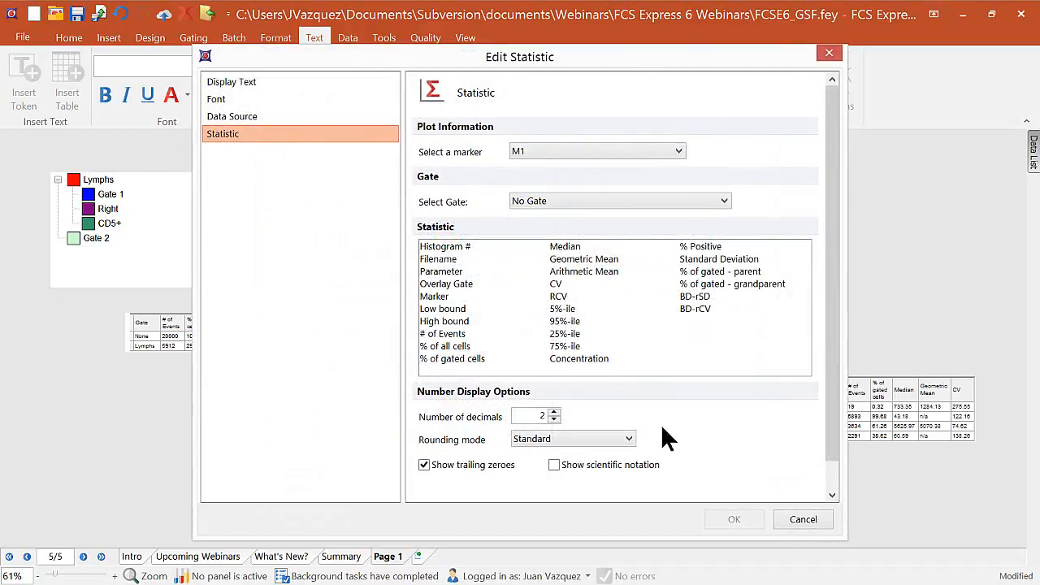
left_click(575, 247)
left_click(734, 520)
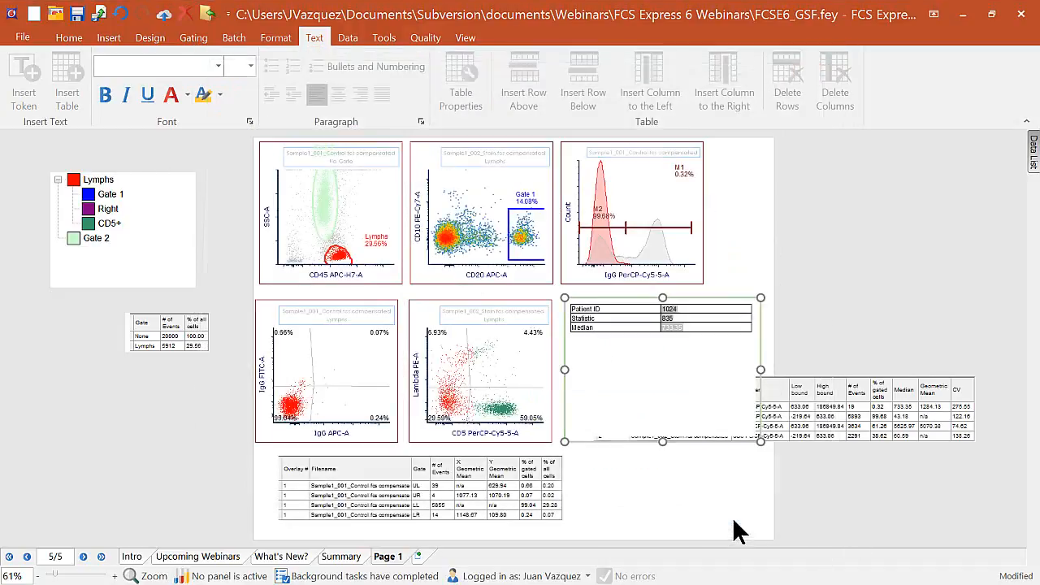
left_click(895, 144)
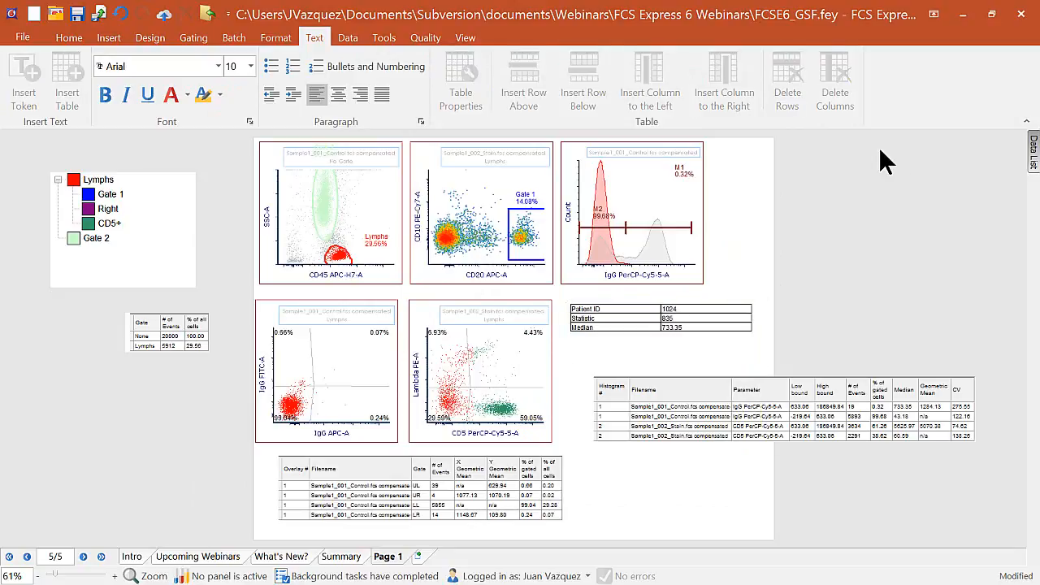
Shift the boundary between markers M1 and M2 slightly to the right on the IgG PerCP-Cy5-5-A histogram.
left_click(630, 231)
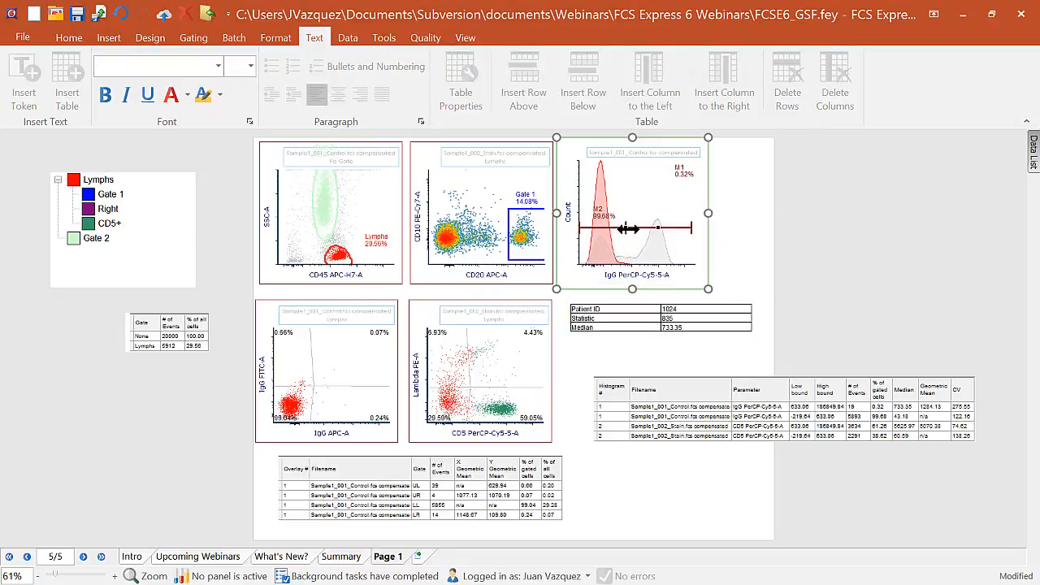
mouse_move(629, 230)
left_mouse_down()
mouse_move(675, 229)
mouse_move(611, 234)
mouse_move(635, 240)
left_mouse_up()
left_click(930, 269)
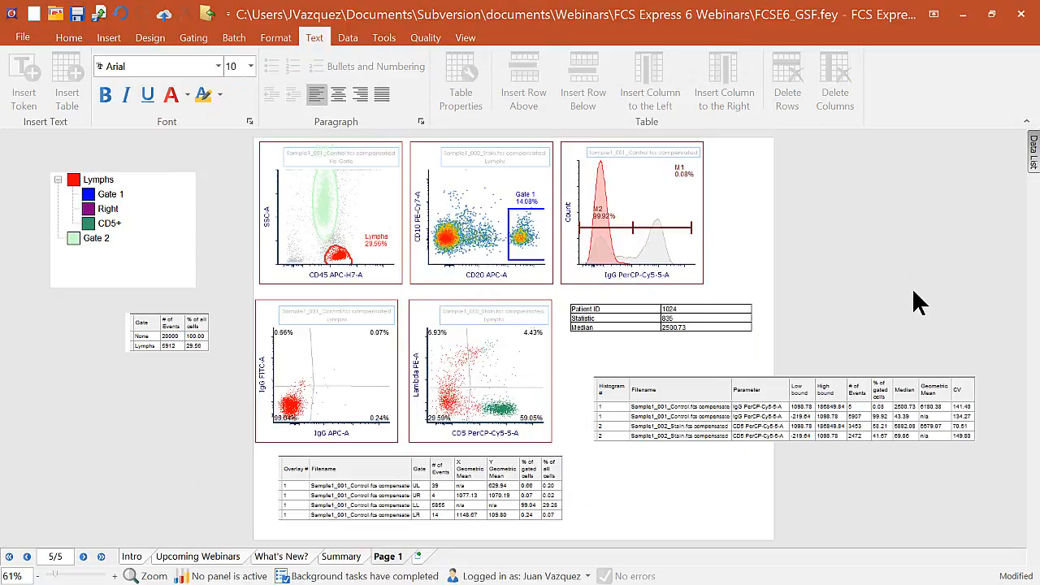
Hide the Histogram #, Filename and Parameter columns in the histogram statistics table.
left_click(767, 443)
right_click(675, 423)
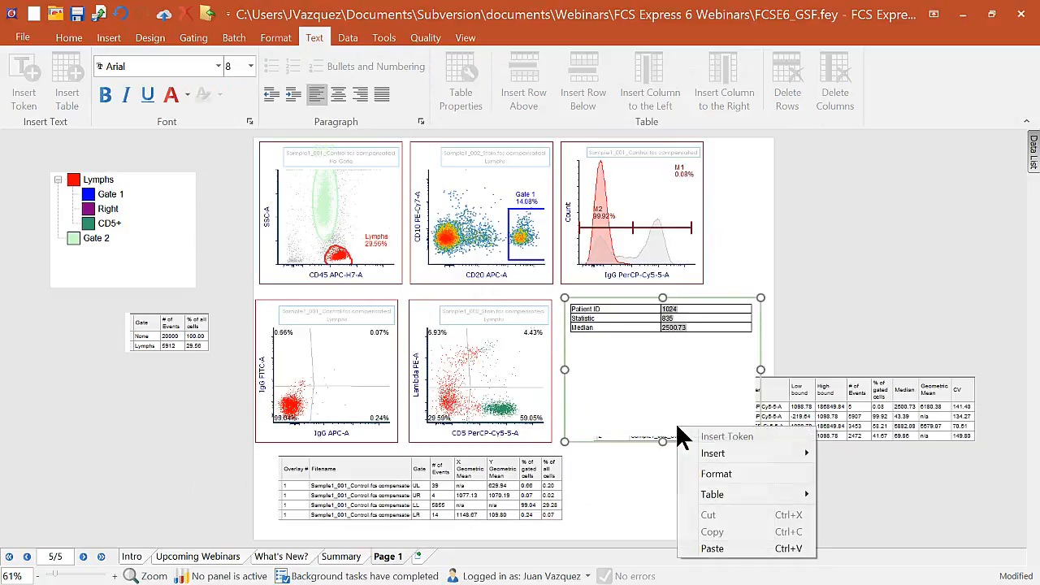
left_click(798, 407)
right_click(793, 405)
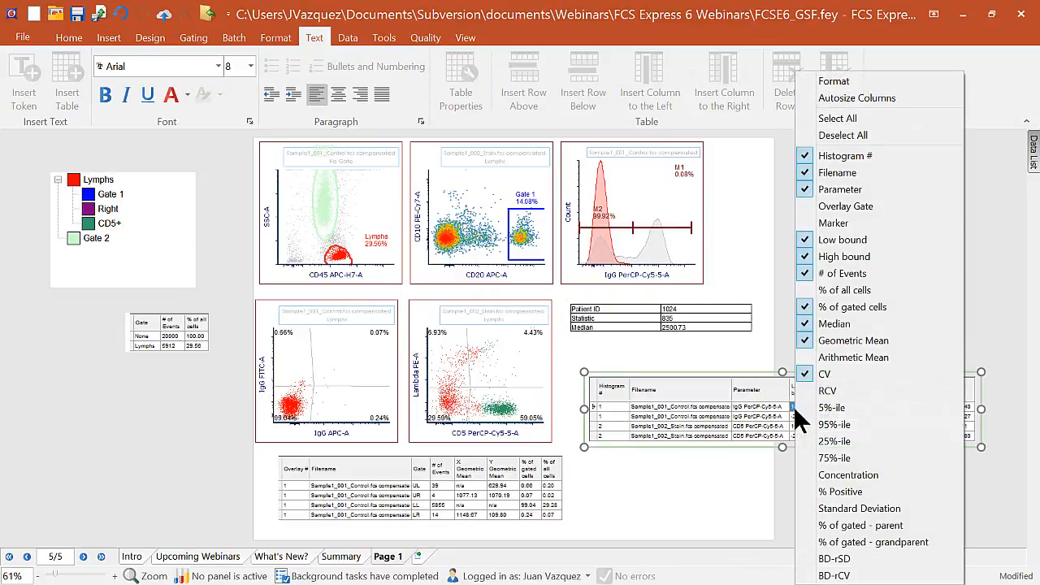
left_click(845, 155)
right_click(823, 387)
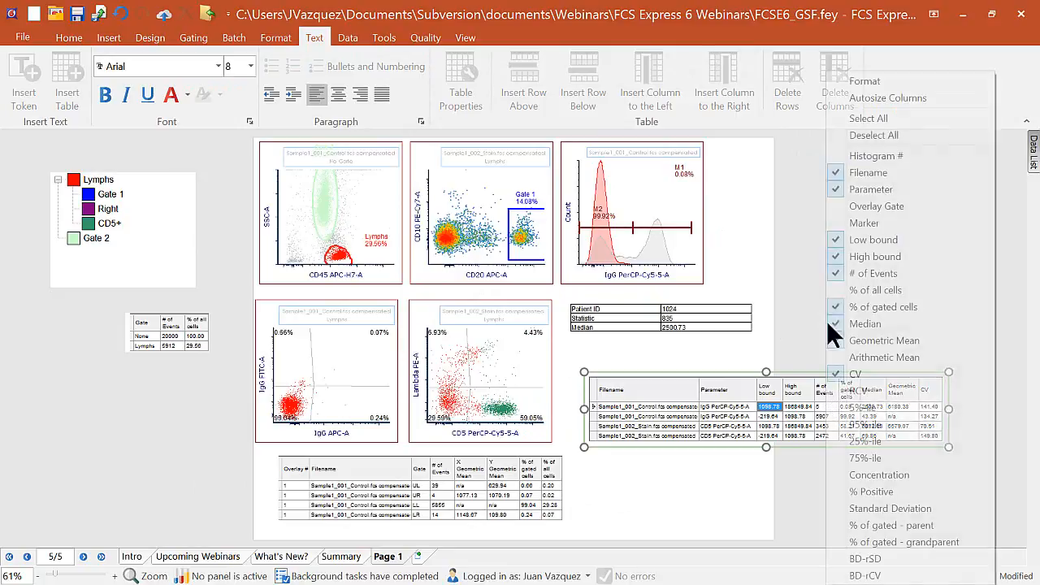
left_click(847, 174)
right_click(732, 422)
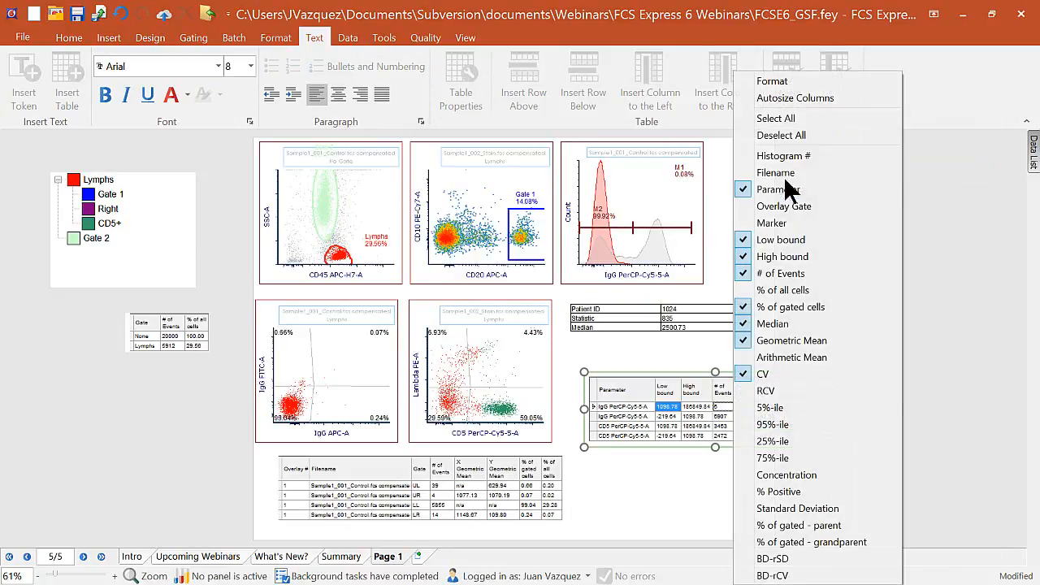
left_click(779, 189)
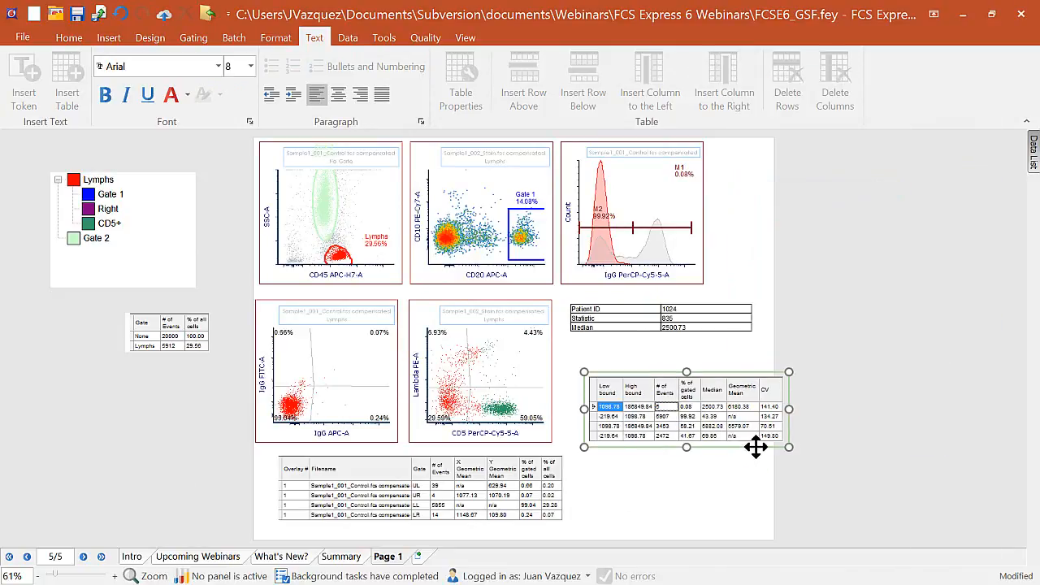
Move the histogram statistics table fully onto the page below the Patient ID table and shorten that text box to fit its rows.
left_click_drag(755, 441, 722, 465)
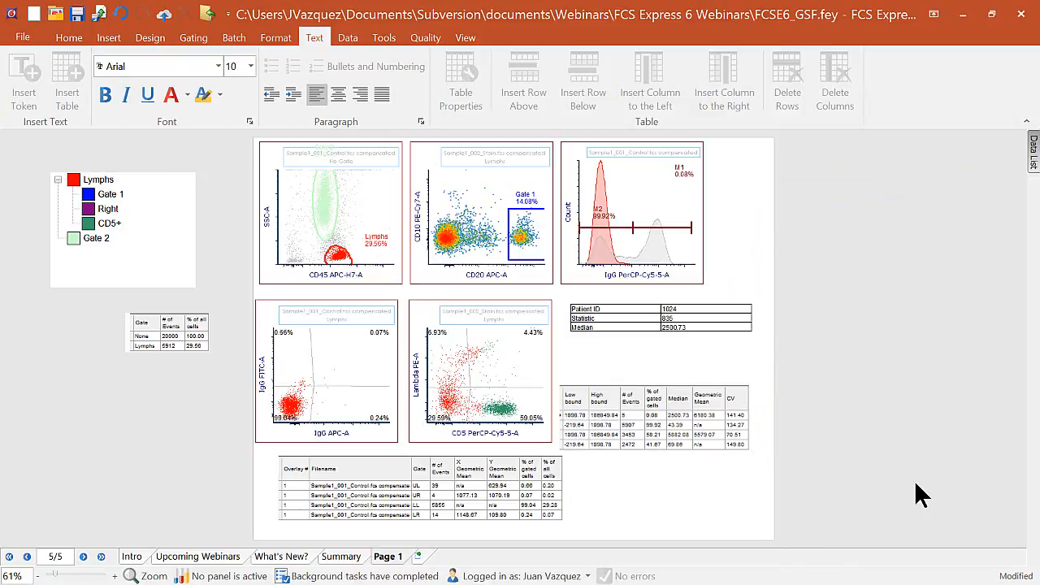
left_click(708, 353)
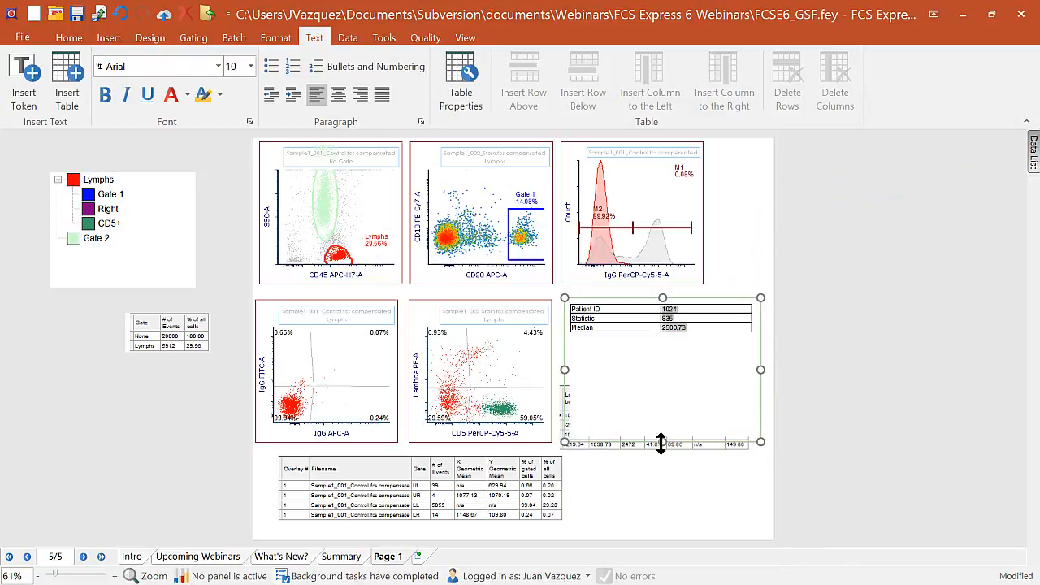
left_click_drag(663, 441, 659, 333)
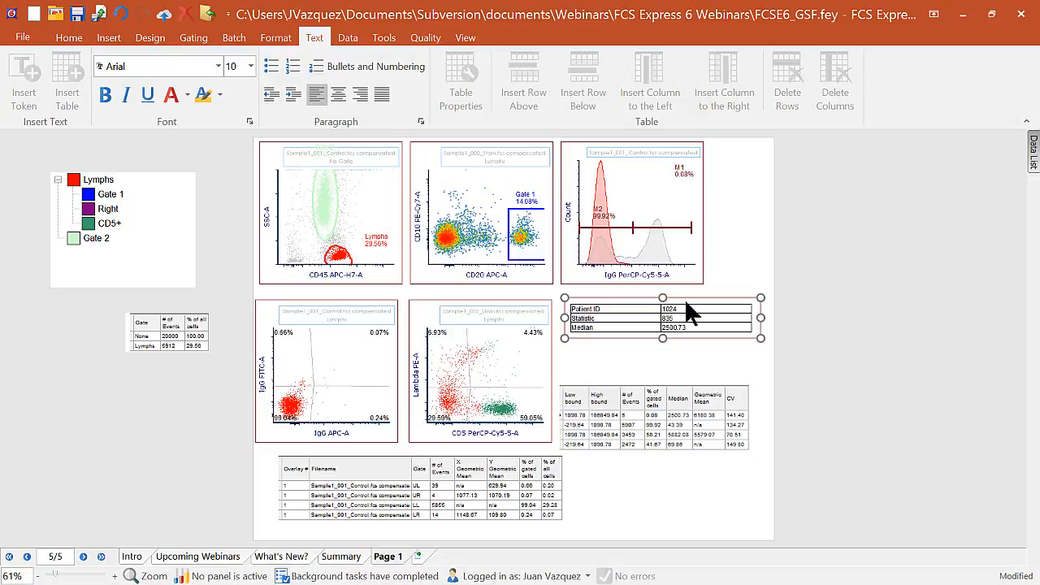
Insert a new spreadsheet named Statistics and place it beside the page, to the right of the histogram.
left_click(106, 38)
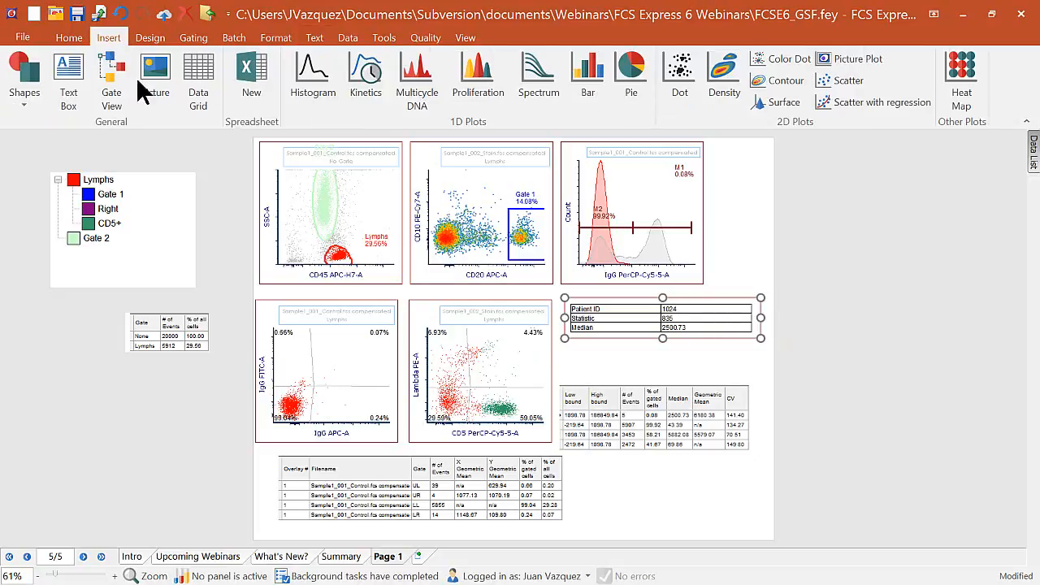
left_click(254, 75)
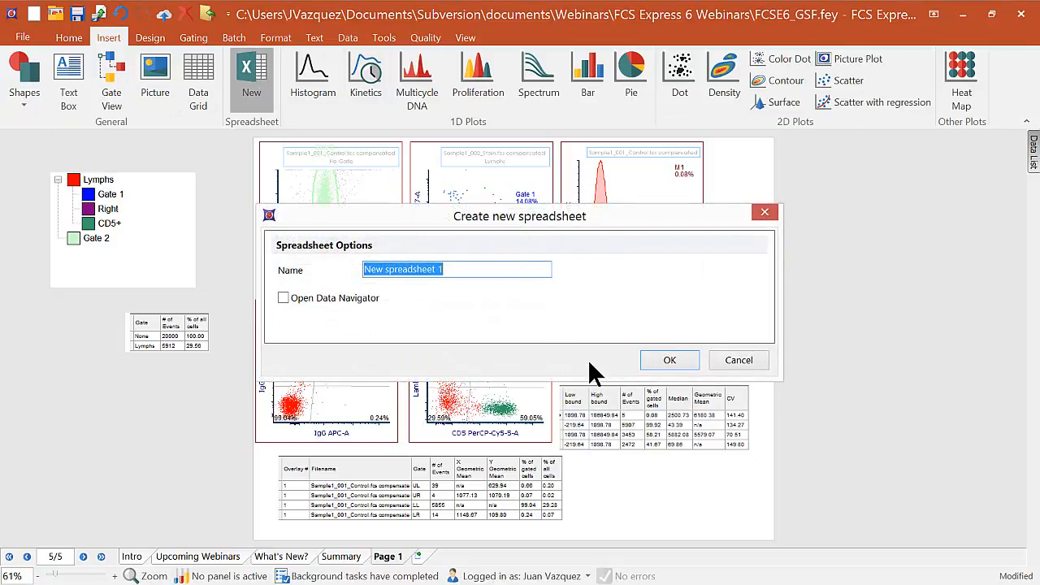
type("Statistics")
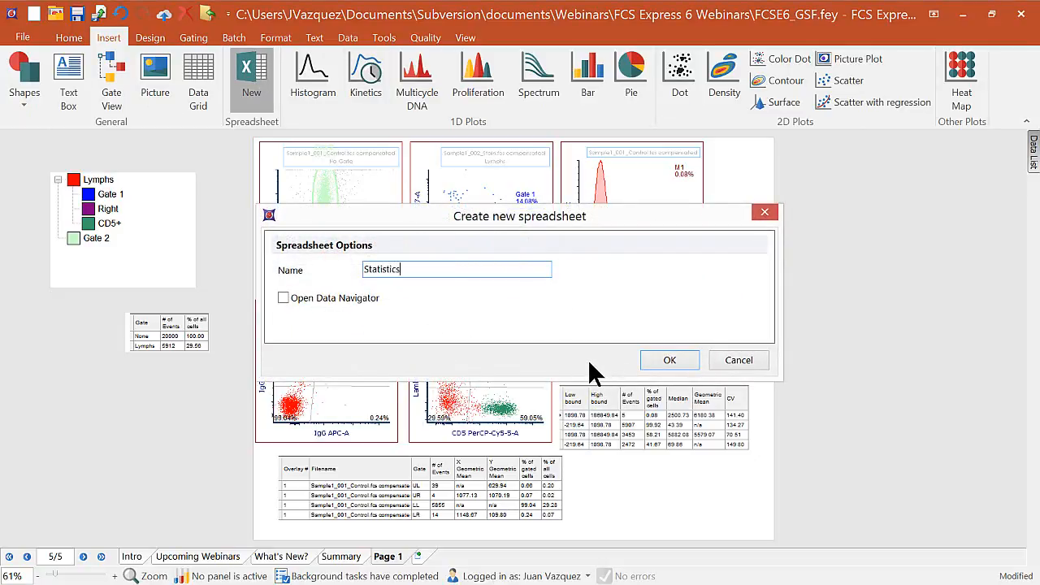
key("Return")
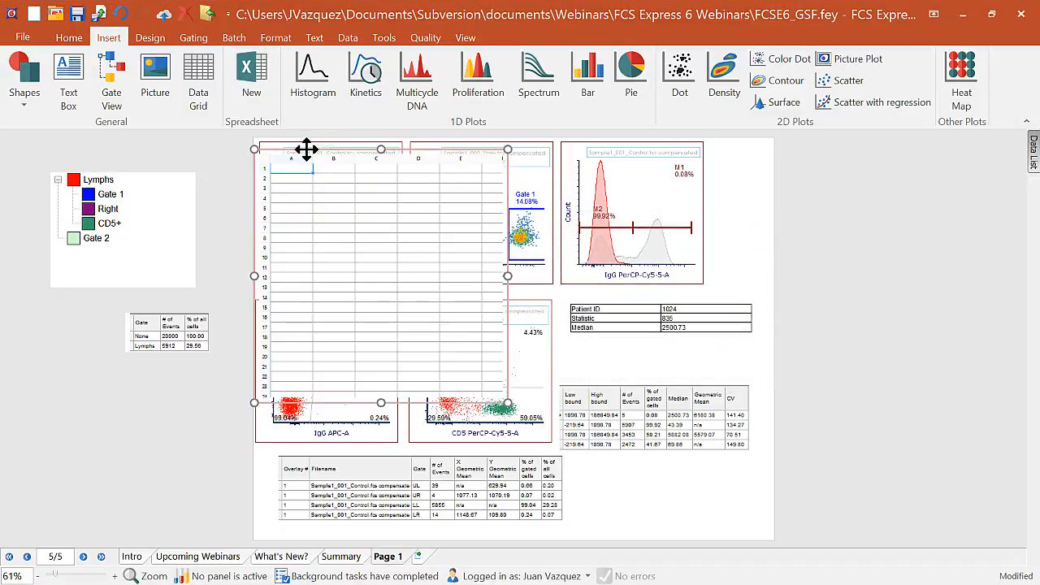
left_click_drag(307, 147, 822, 138)
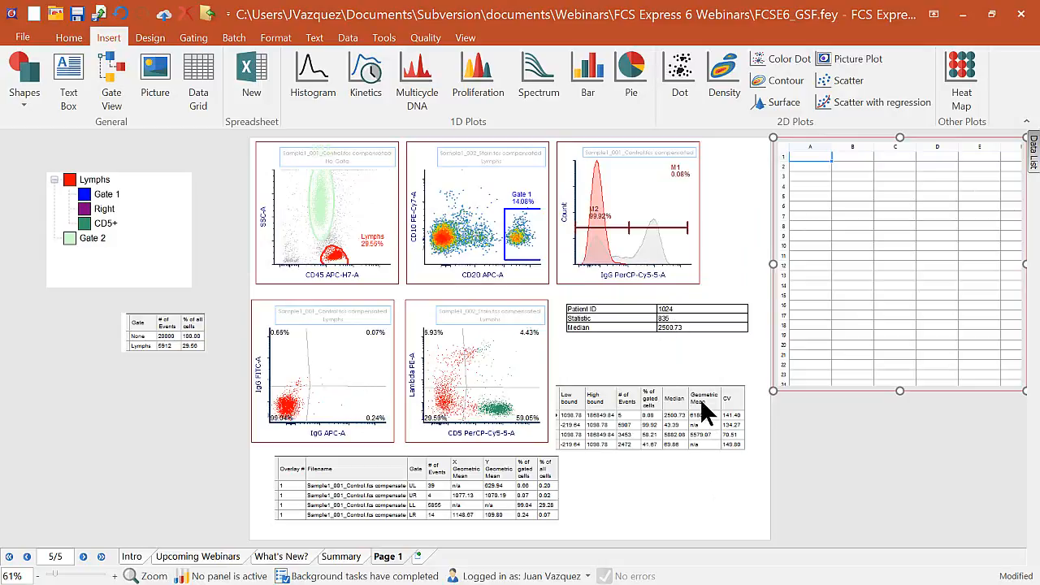
Add the data files Sample1_001_Control.fcs and Sample1_002_Stain.fcs to cell A1 of the Statistics spreadsheet.
mouse_move(1032, 157)
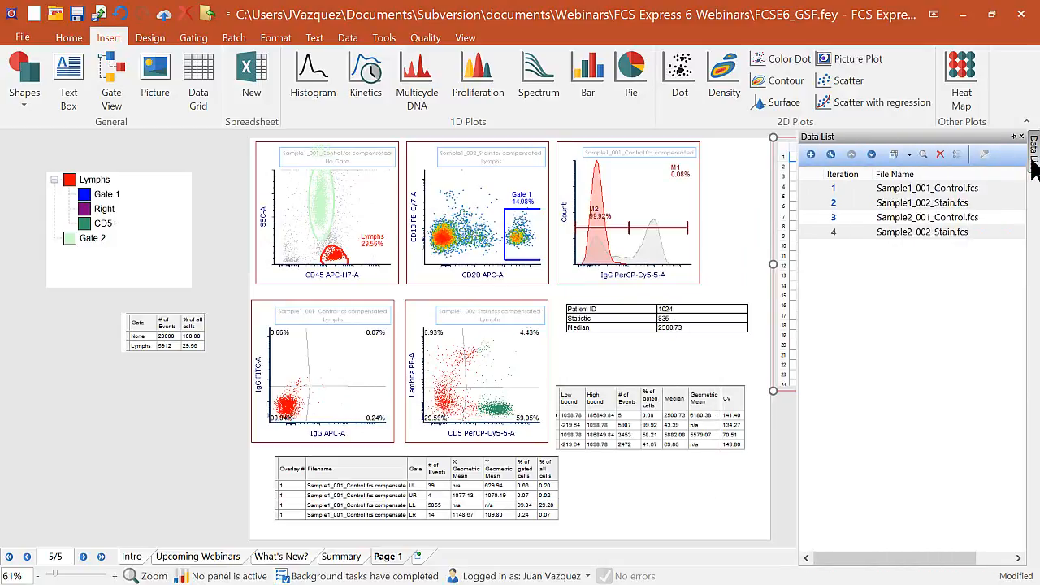
left_click(943, 188)
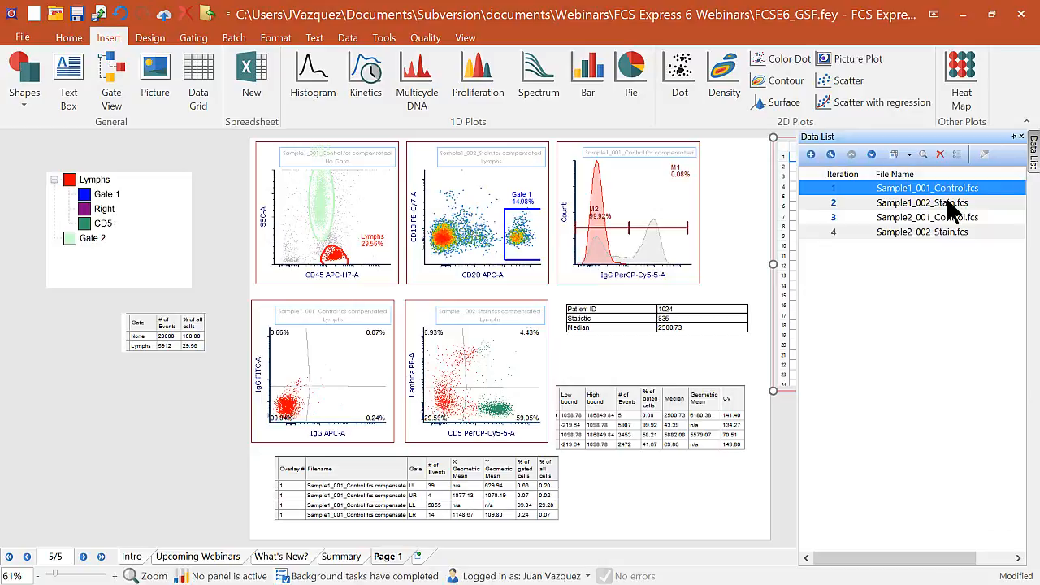
left_click(940, 203, "shift")
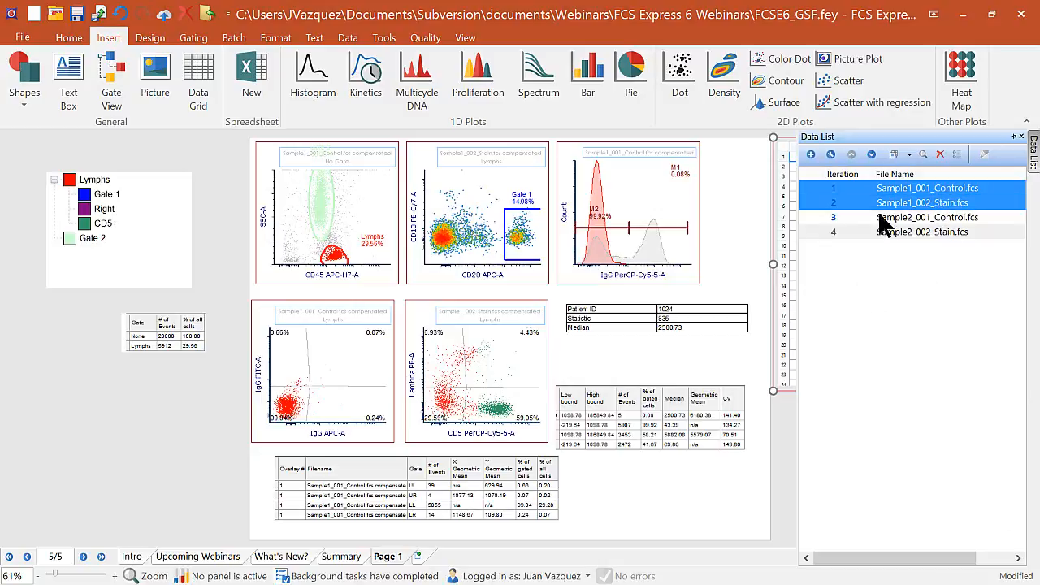
left_click_drag(902, 199, 796, 164)
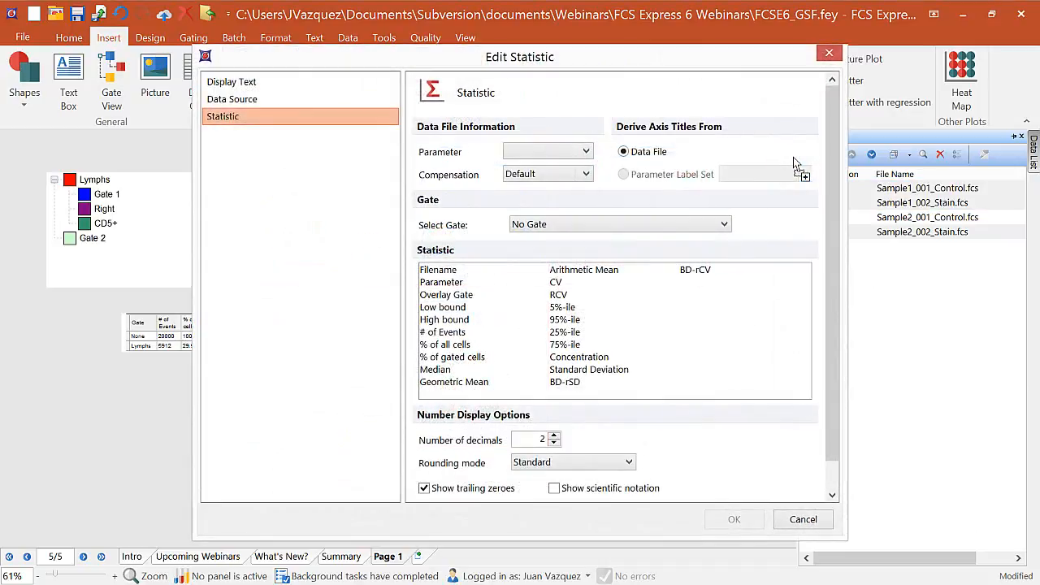
Report Filename, # of Events and % of gated cells for parameter CD45 APC-H7-A in gate Lymphs for both files.
left_click(552, 150)
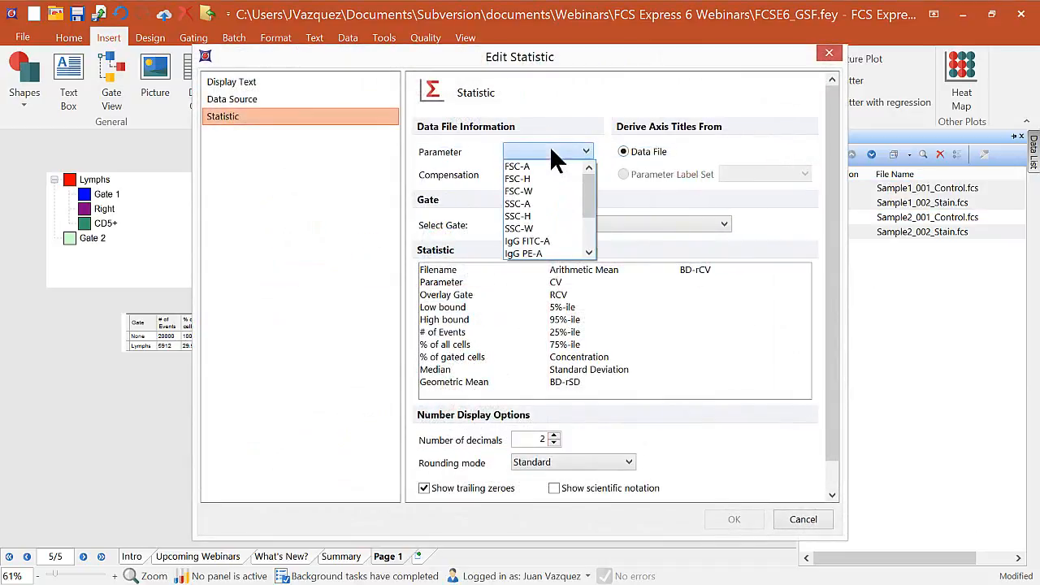
left_click_drag(590, 195, 569, 249)
left_click(558, 238)
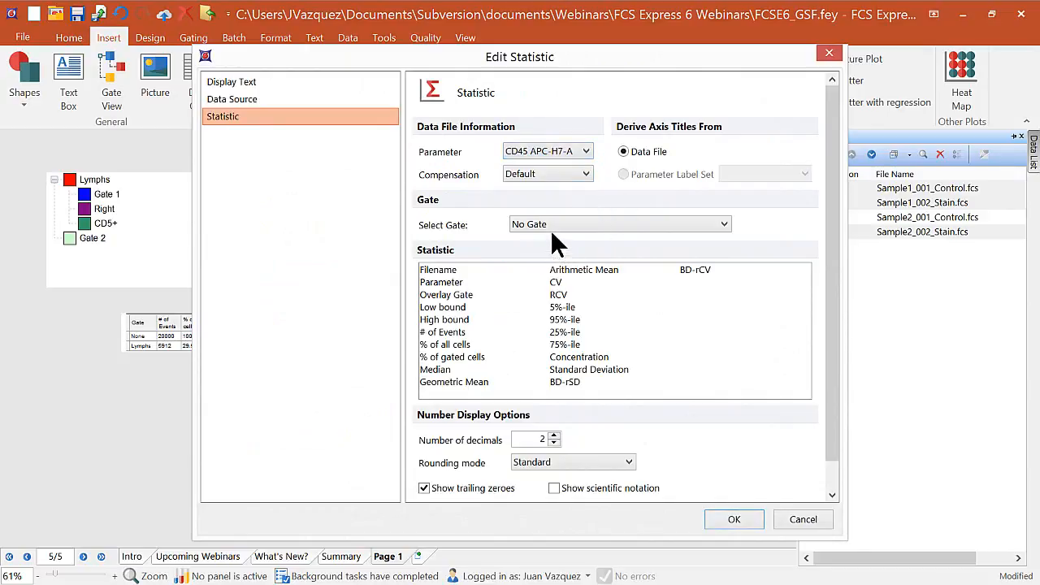
left_click(543, 223)
left_click(540, 286)
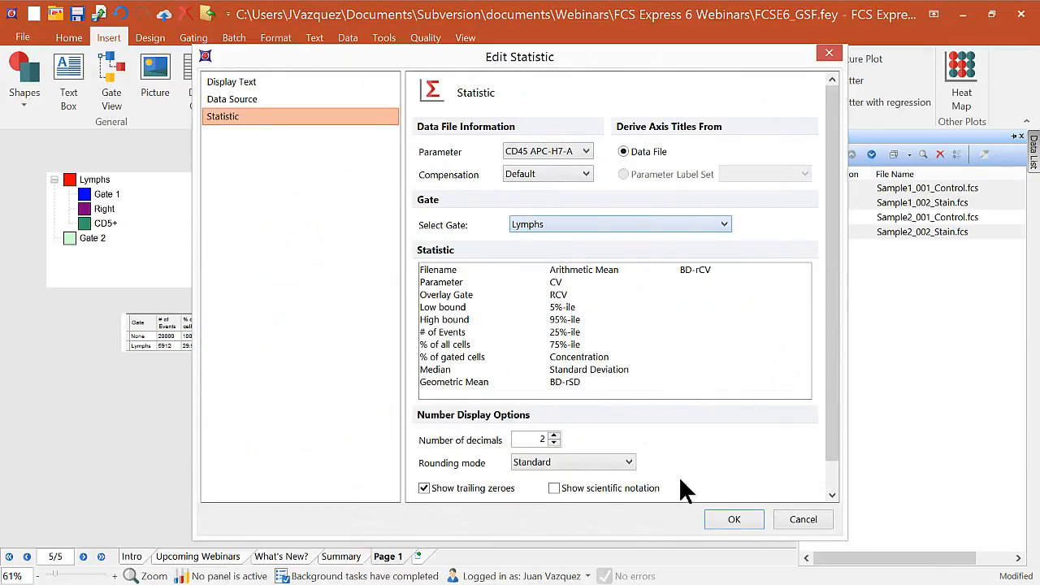
left_click(449, 272)
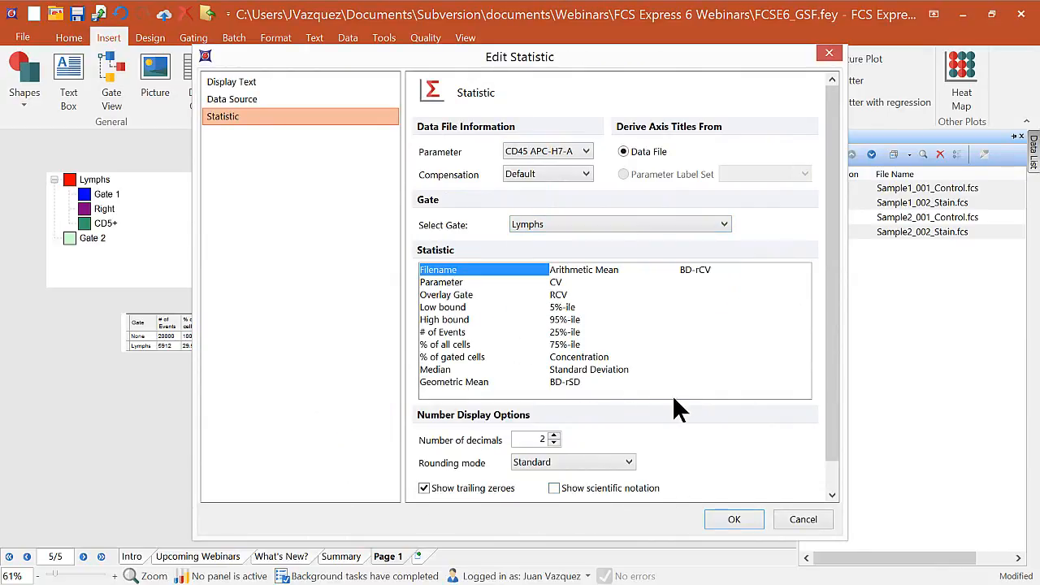
left_click(452, 332, "ctrl")
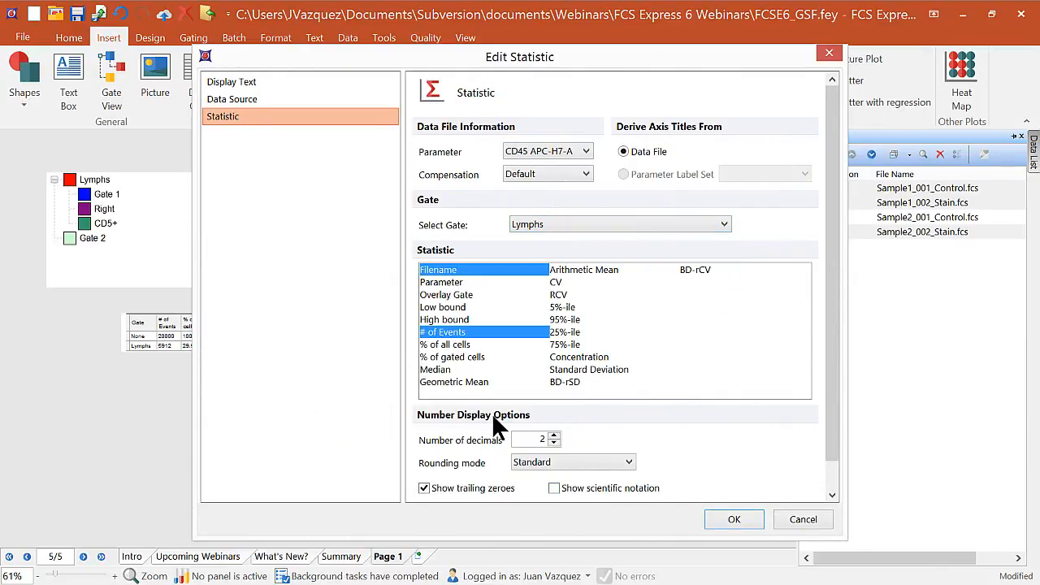
left_click(470, 359, "ctrl")
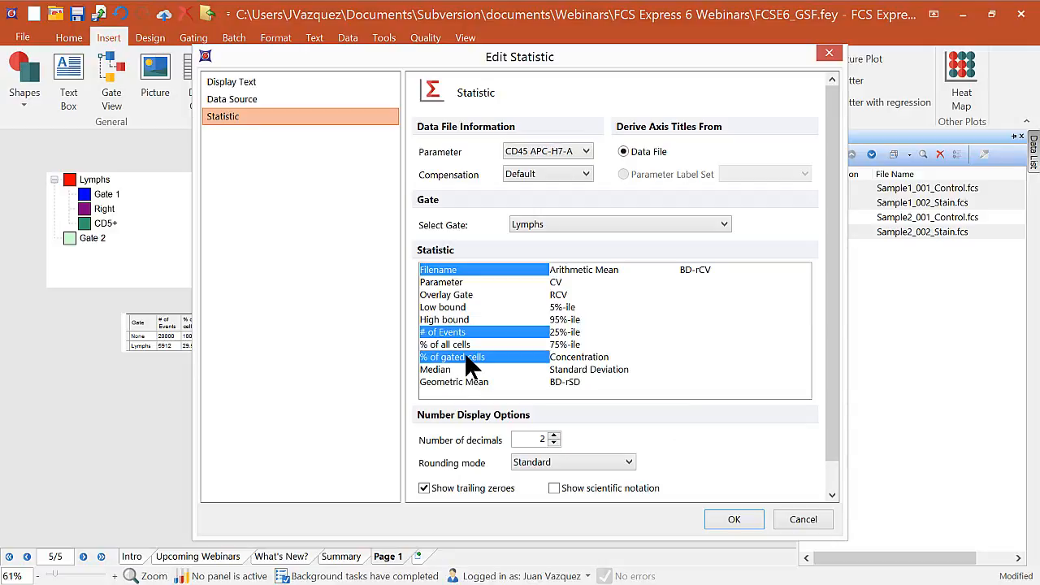
left_click(728, 518)
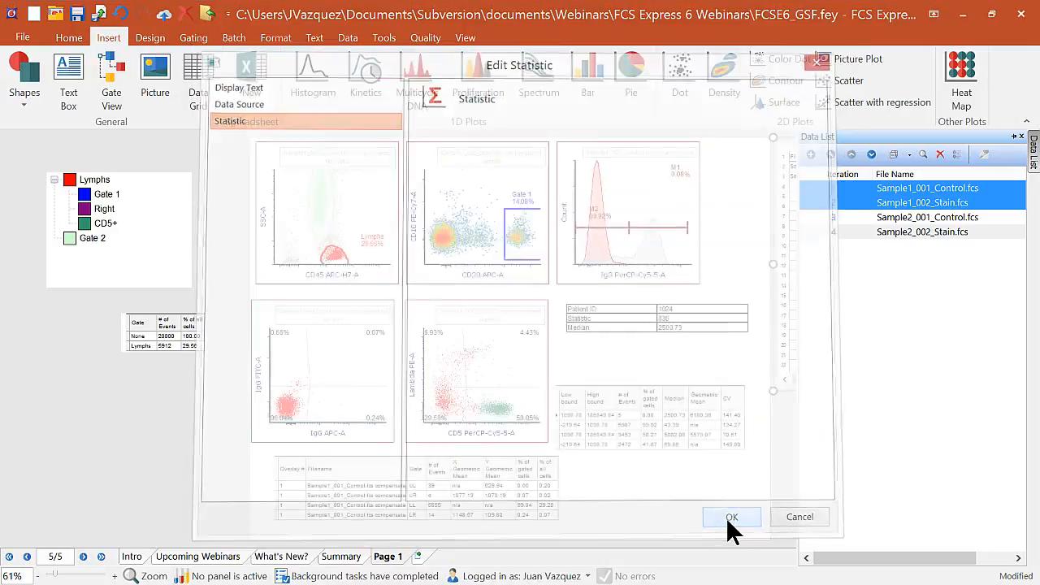
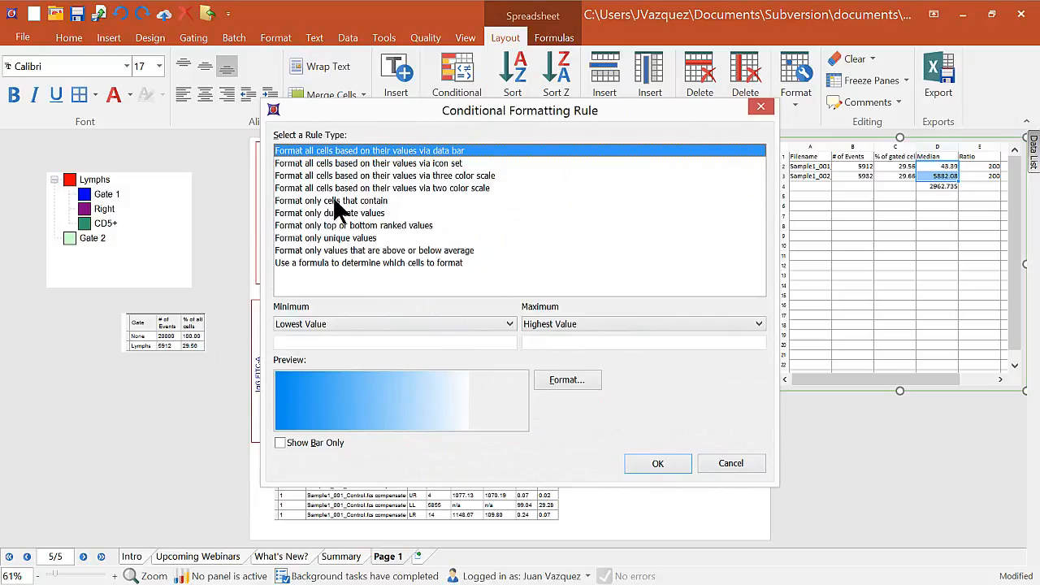
Apply a conditional formatting rule to Median cells D2:D3 that fills cells containing a value greater than 1000 with green.
left_click(353, 200)
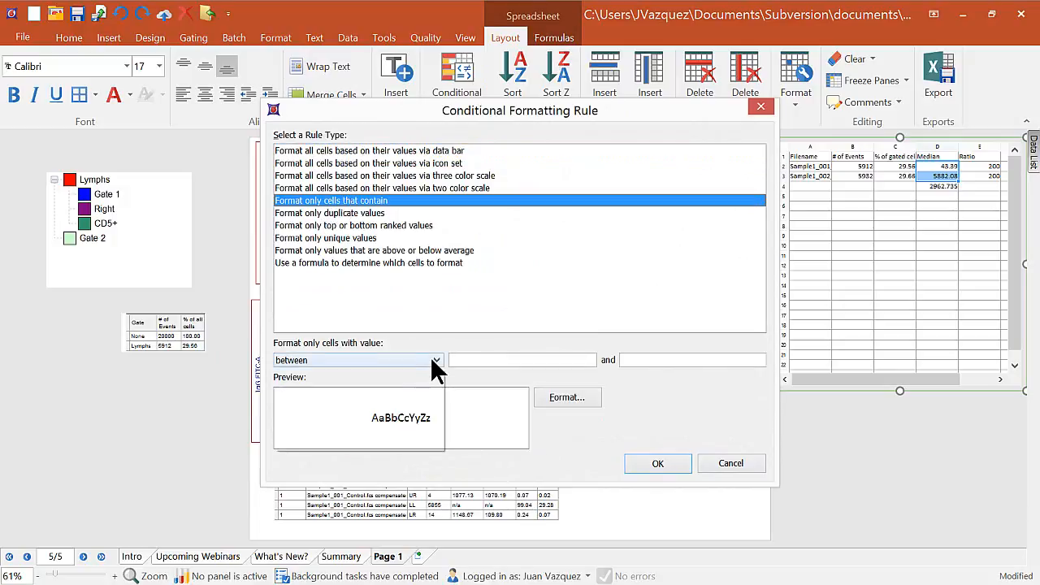
left_click(431, 360)
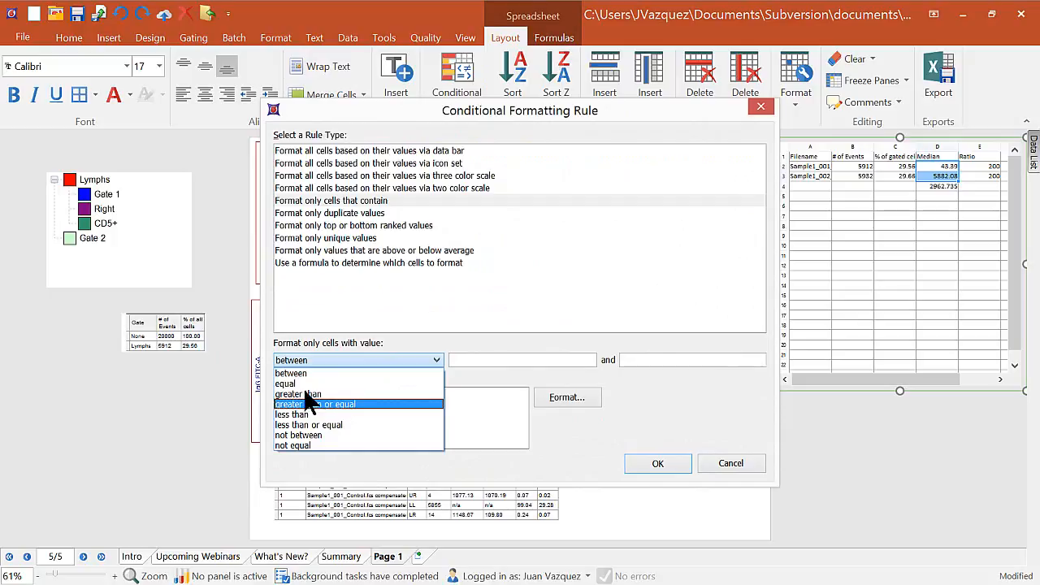
left_click(304, 393)
left_click(461, 362)
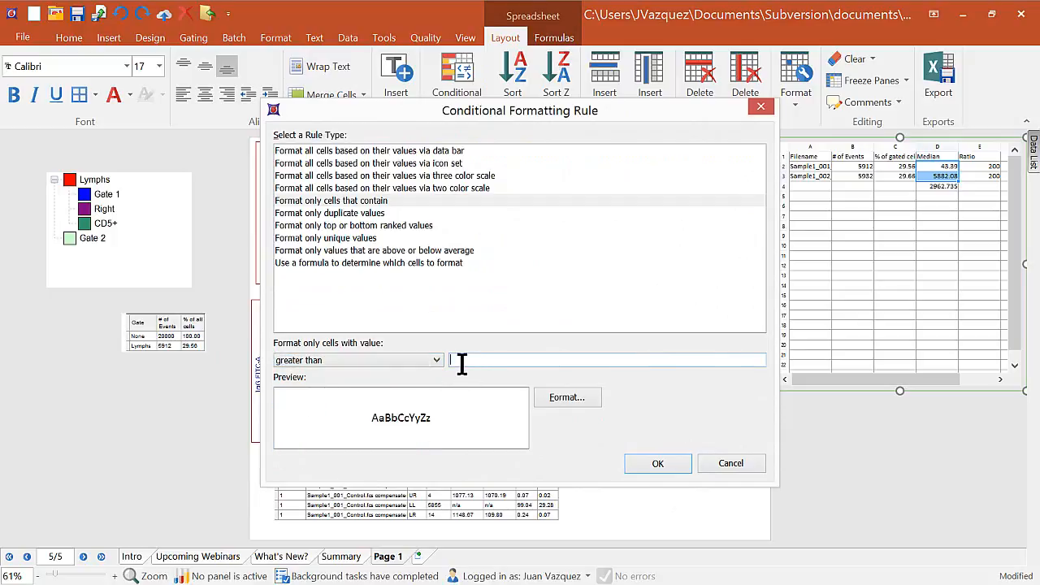
type("1000")
left_click(562, 397)
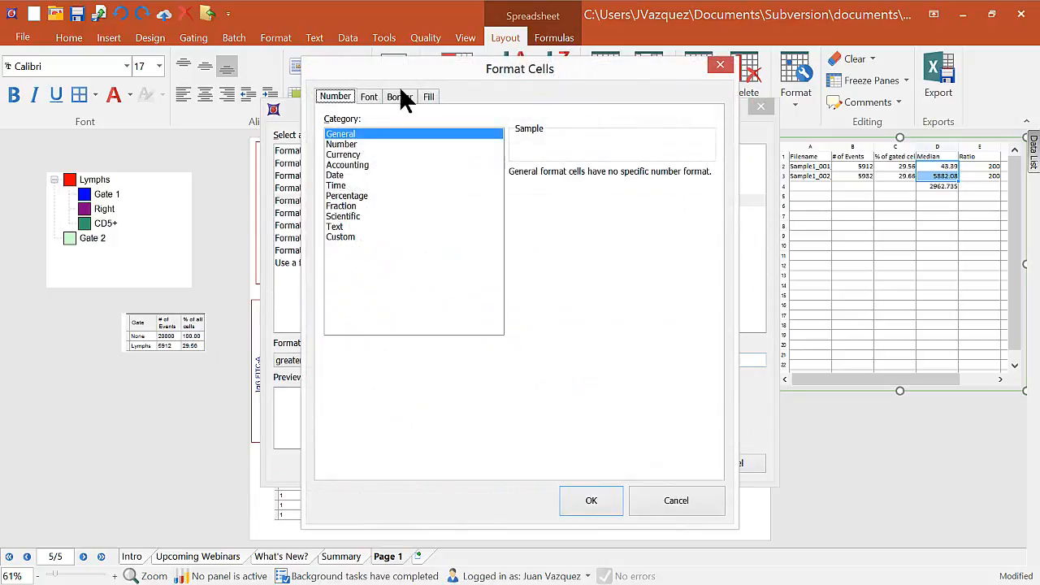
left_click(429, 97)
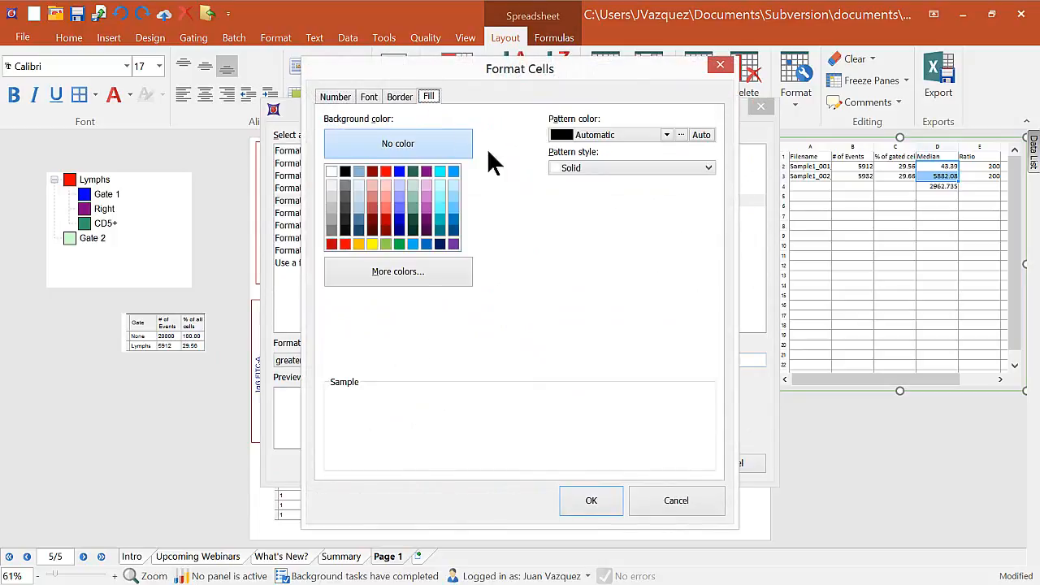
left_click(398, 244)
left_click(582, 499)
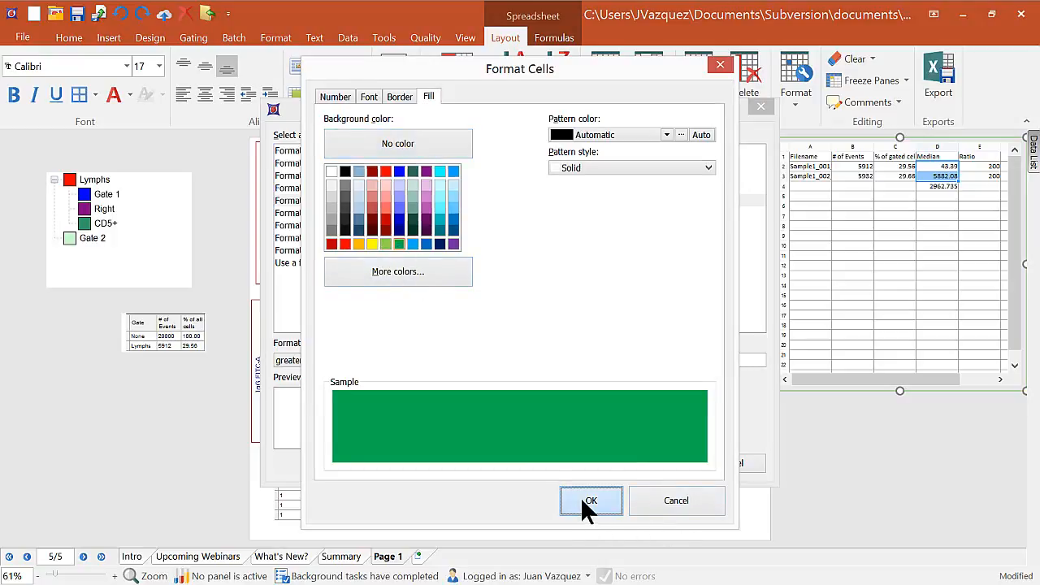
left_click(657, 463)
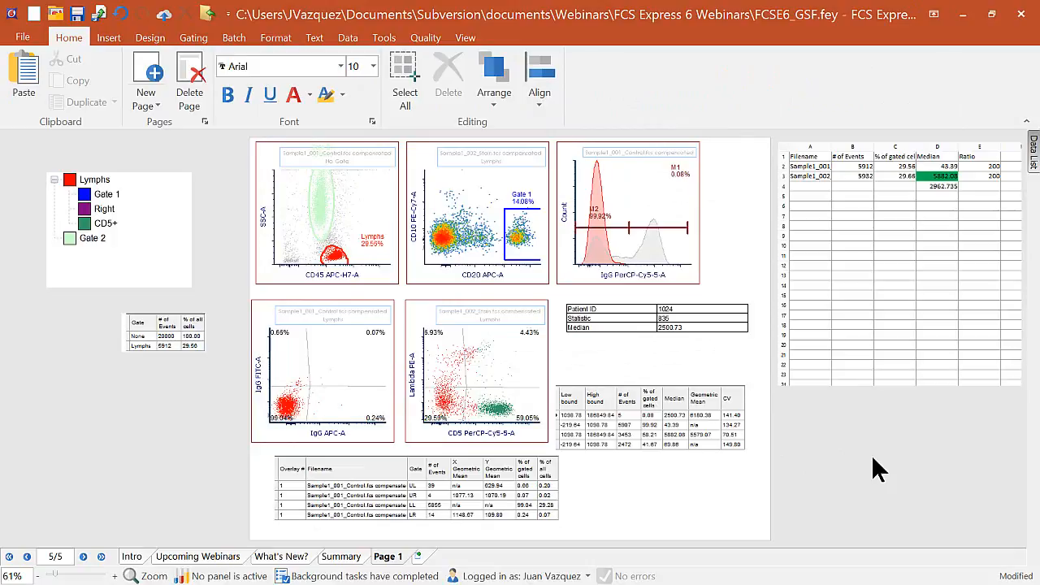
Shift the boundary between markers M1 and M2 on the IgG PerCP-Cy5-5-A histogram slightly higher, to about 1149.
left_click(657, 234)
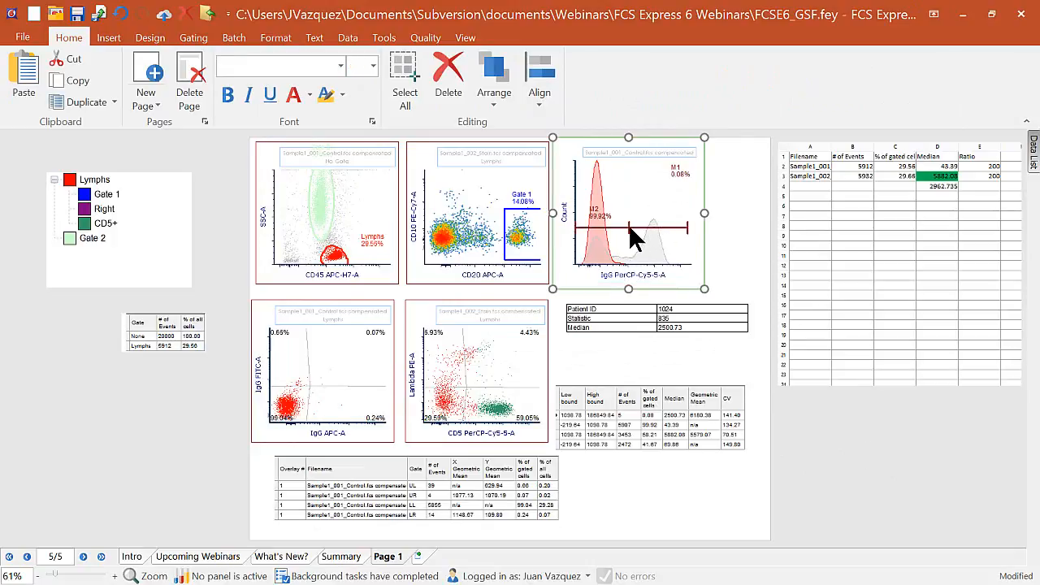
mouse_move(628, 228)
left_mouse_down()
mouse_move(678, 224)
mouse_move(590, 237)
mouse_move(643, 239)
mouse_move(630, 238)
left_mouse_up()
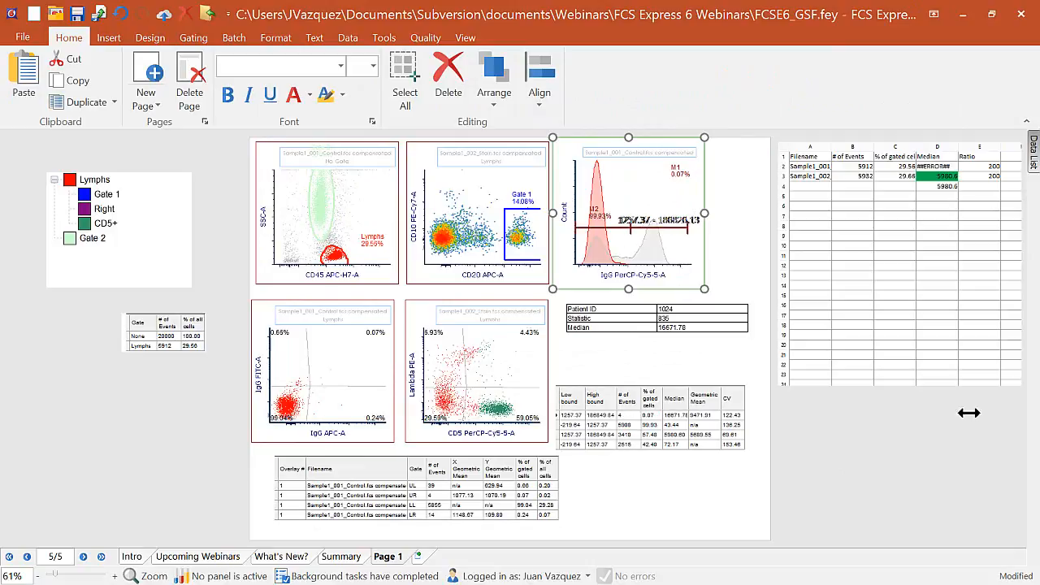
left_click(945, 420)
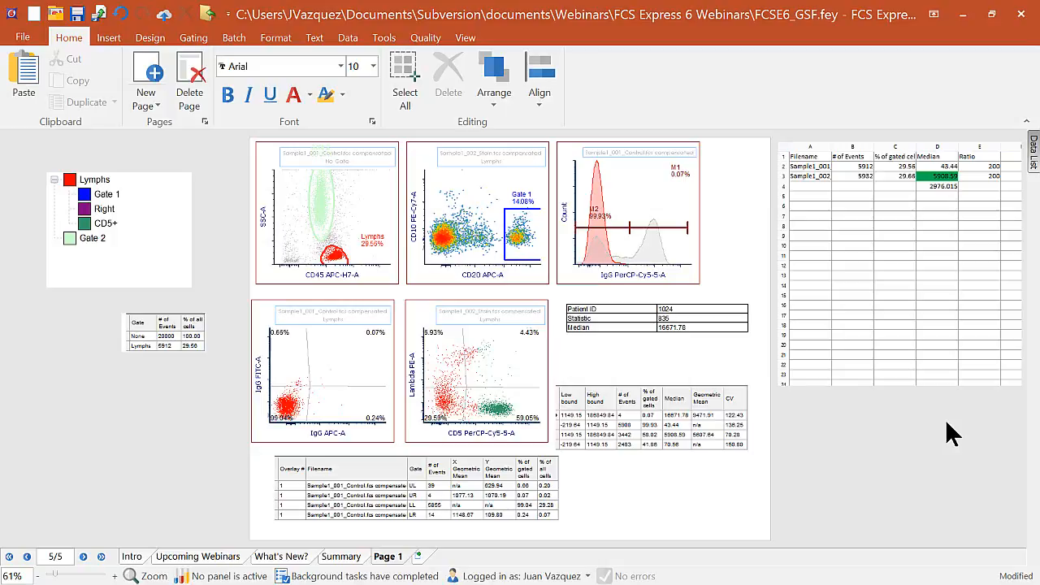
Examine which file types the Statistics spreadsheet can be exported to, without exporting it.
left_click(884, 315)
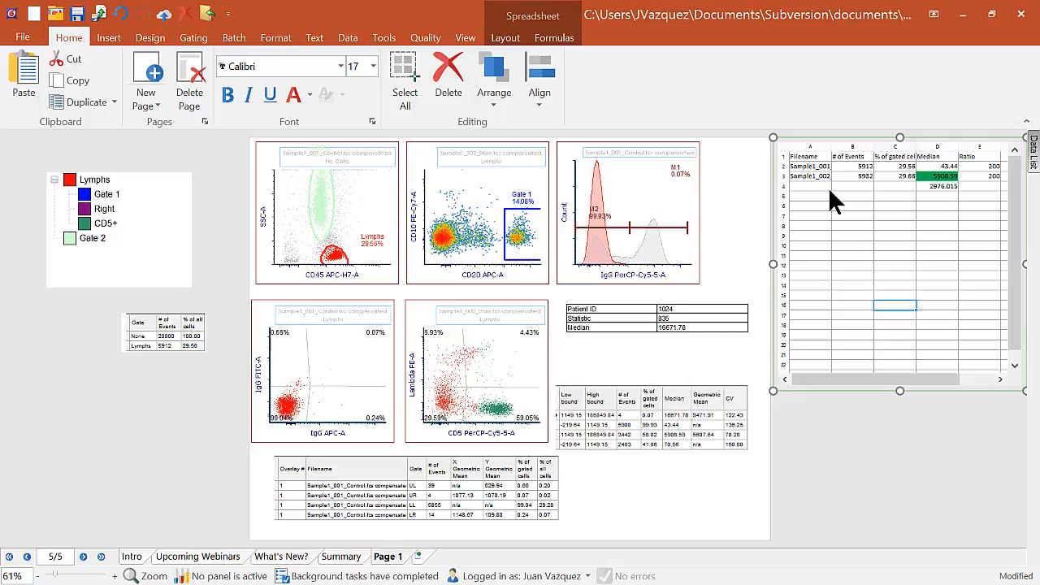
left_click(891, 458)
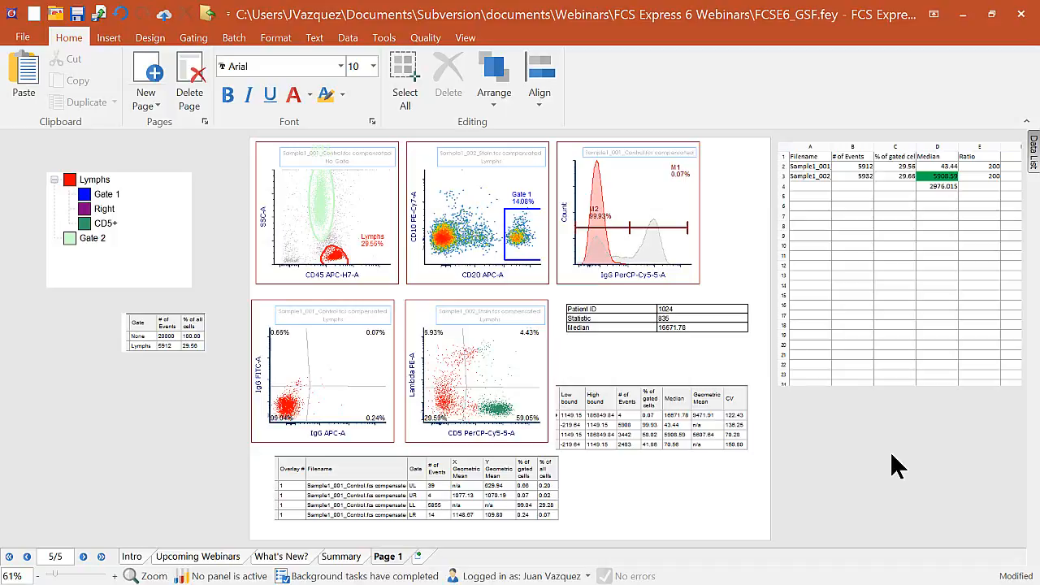
left_click(852, 391)
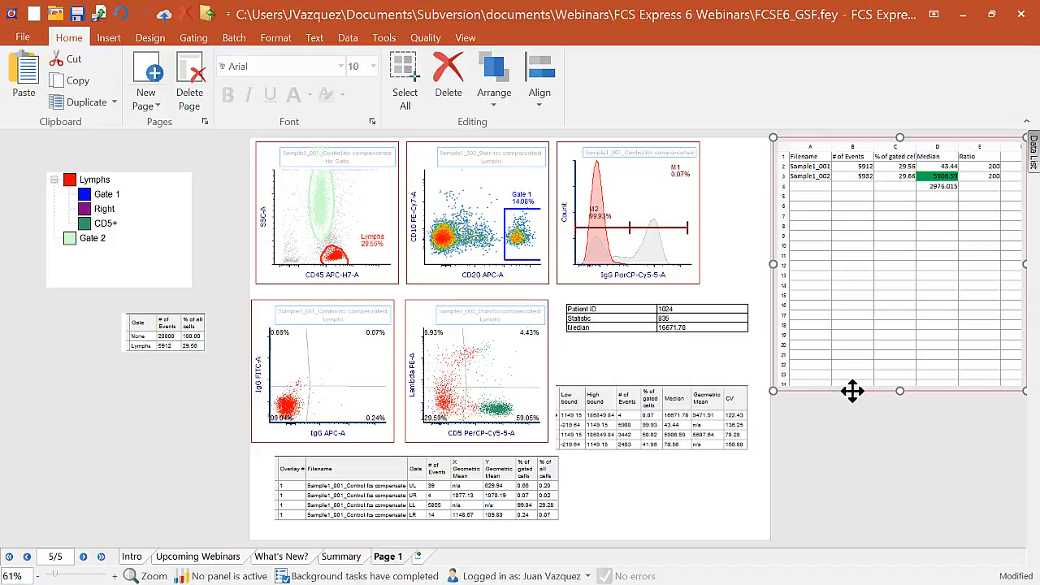
double_click(808, 302)
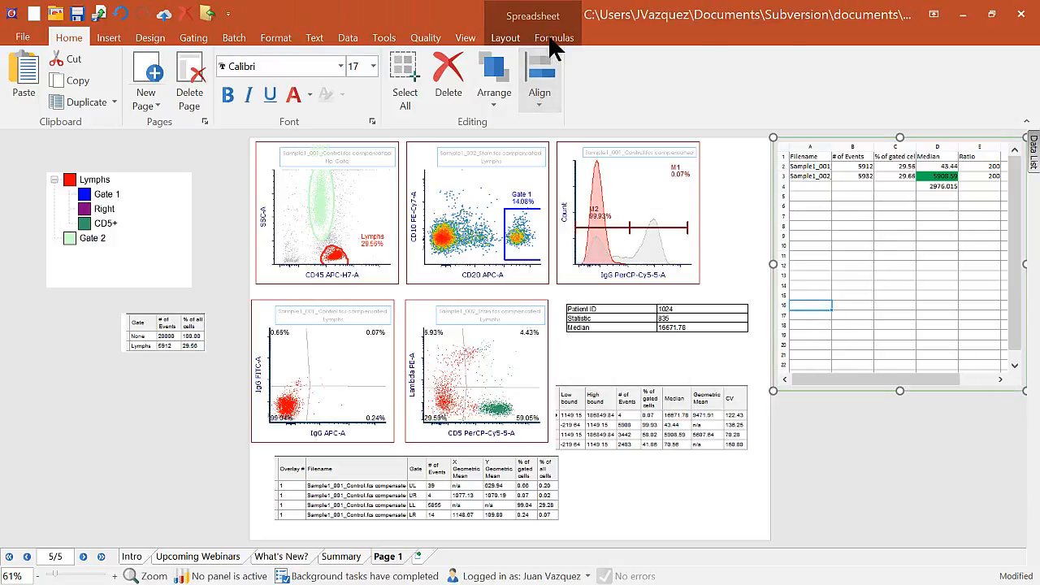
left_click(497, 47)
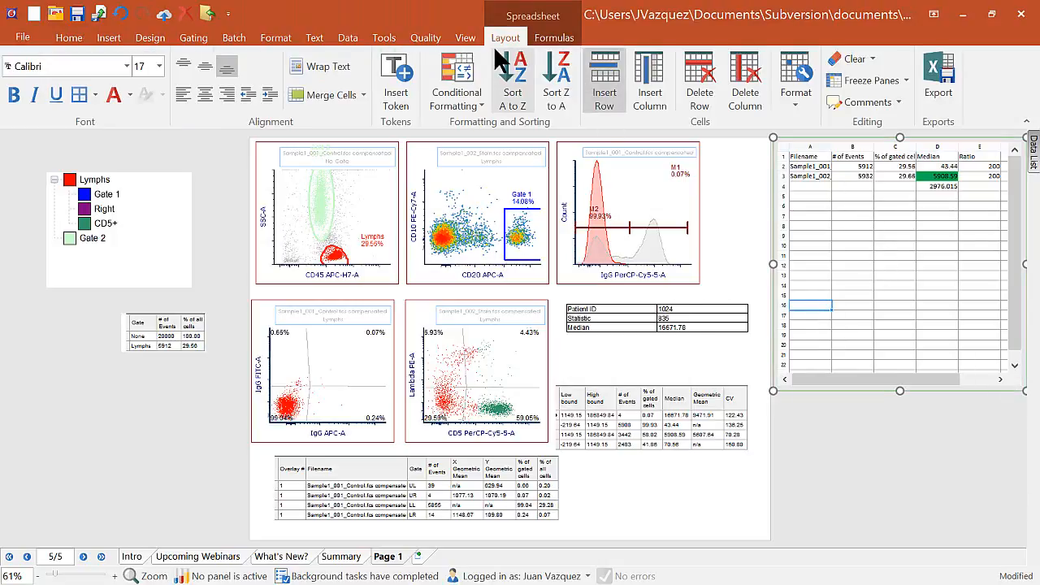
left_click(949, 89)
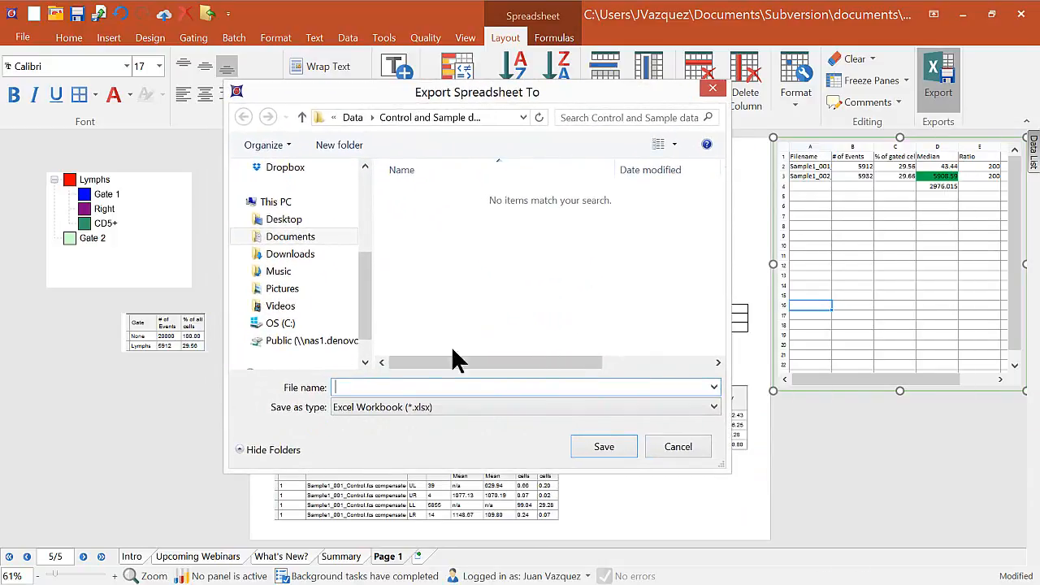
left_click(411, 409)
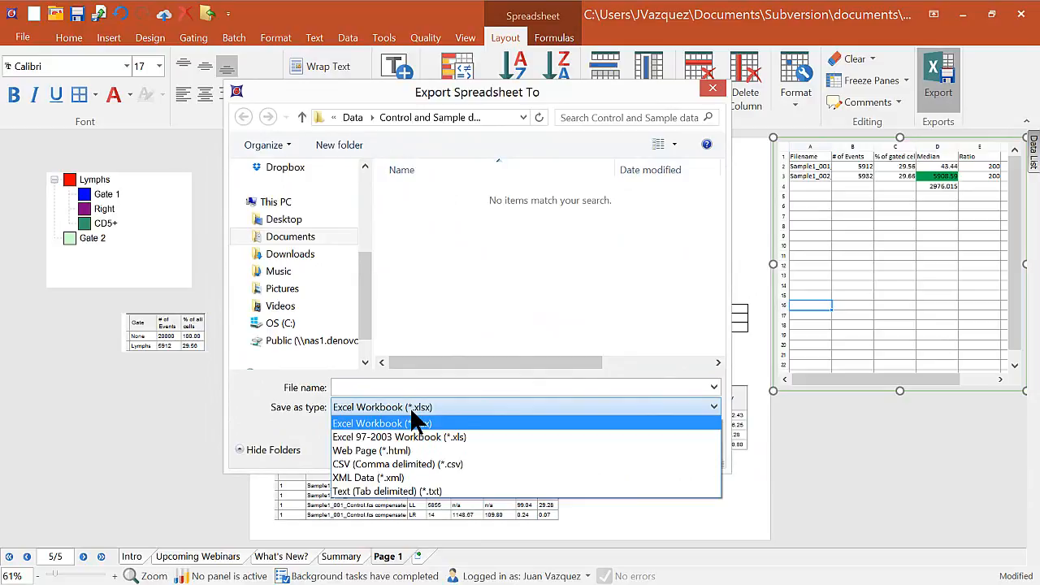
left_click(264, 398)
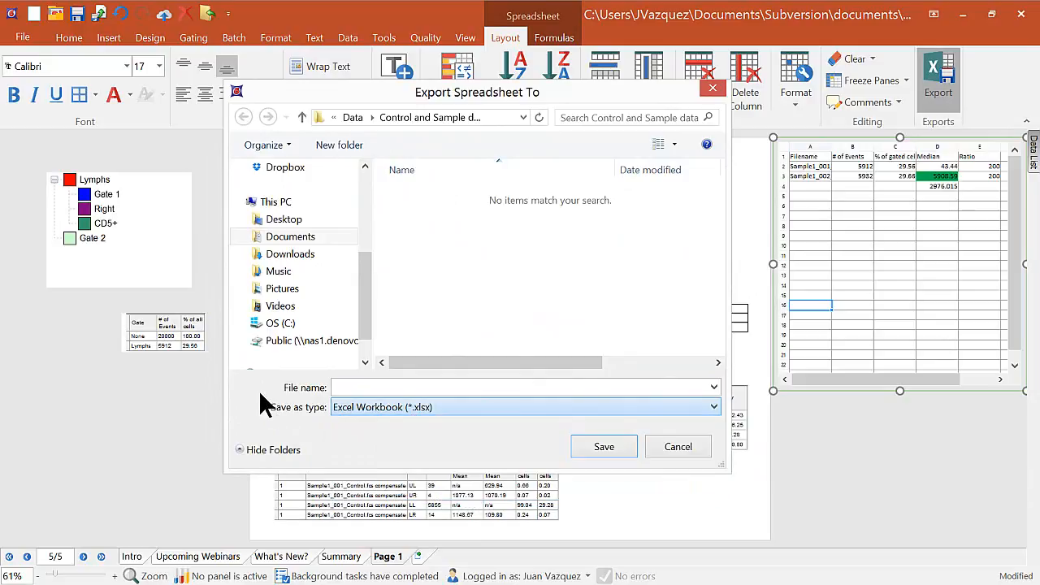
left_click(673, 446)
left_click(884, 476)
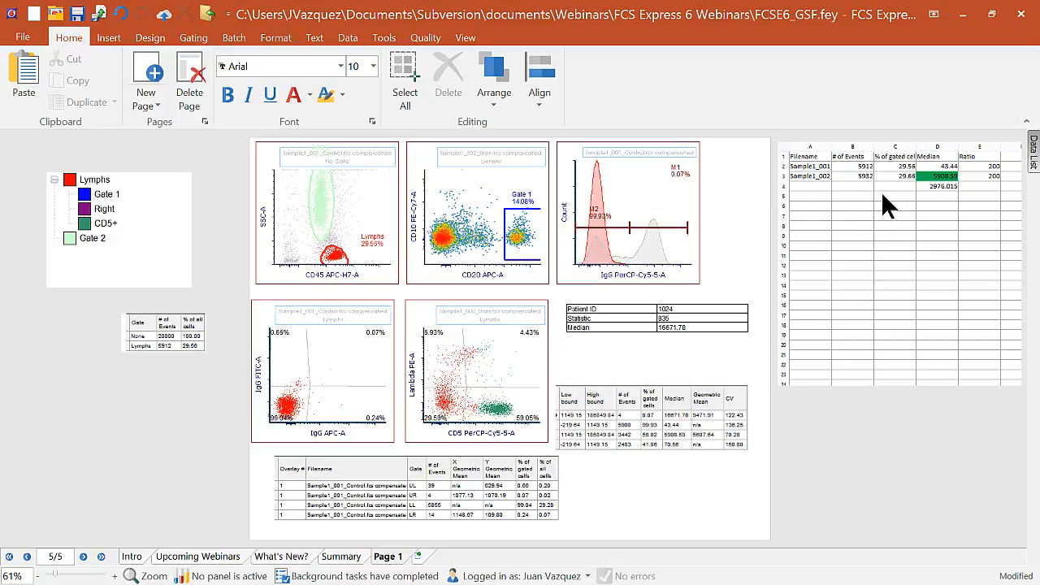
Add a Print batch action covering all pages with one copy.
left_click(233, 38)
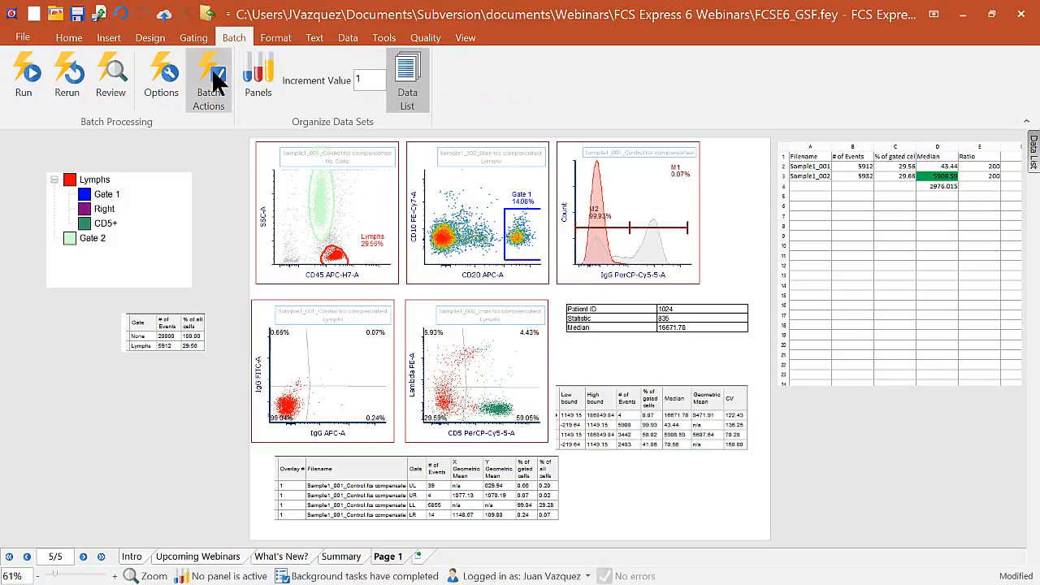
left_click(217, 73)
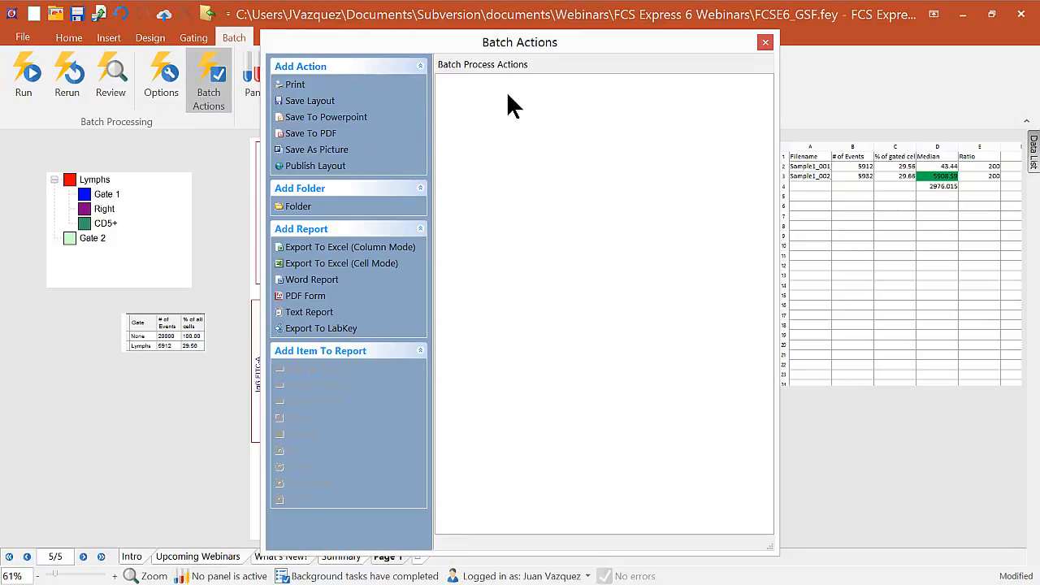
double_click(293, 88)
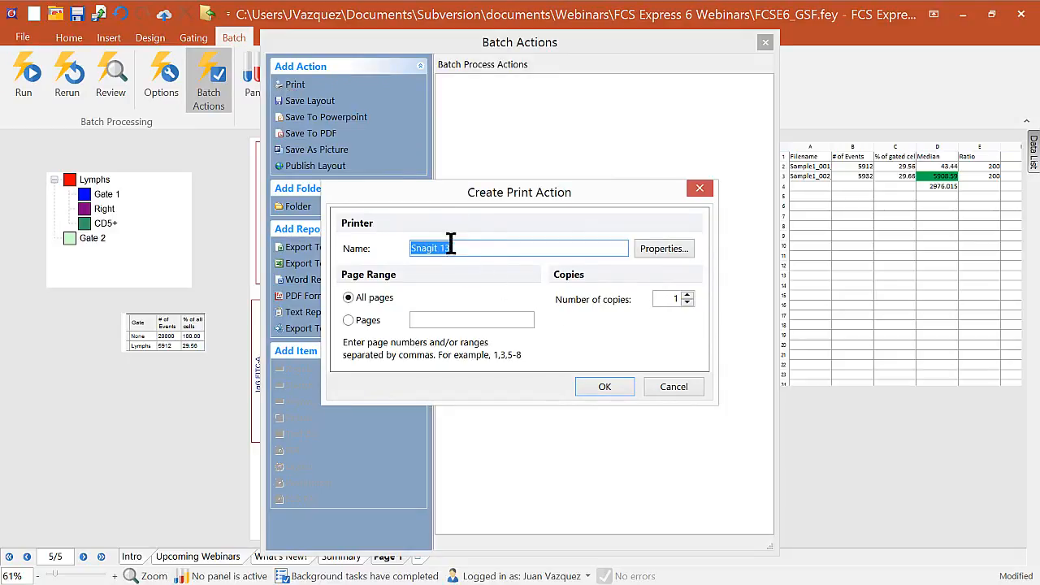
left_click(606, 387)
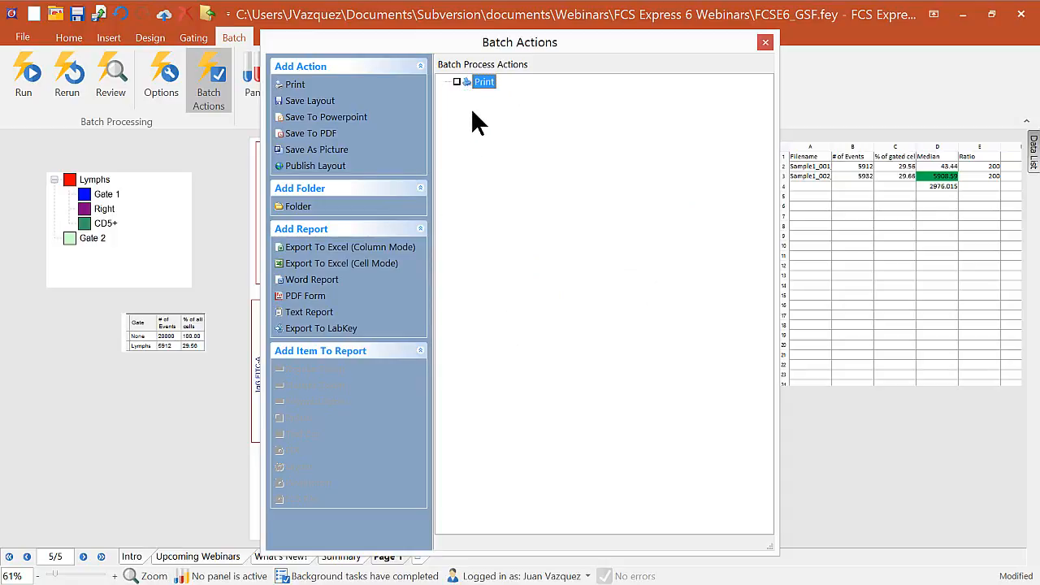
Add a PowerPoint batch action that exports the current page to a new file named my ppt and opens the presentation after saving.
left_click(346, 122)
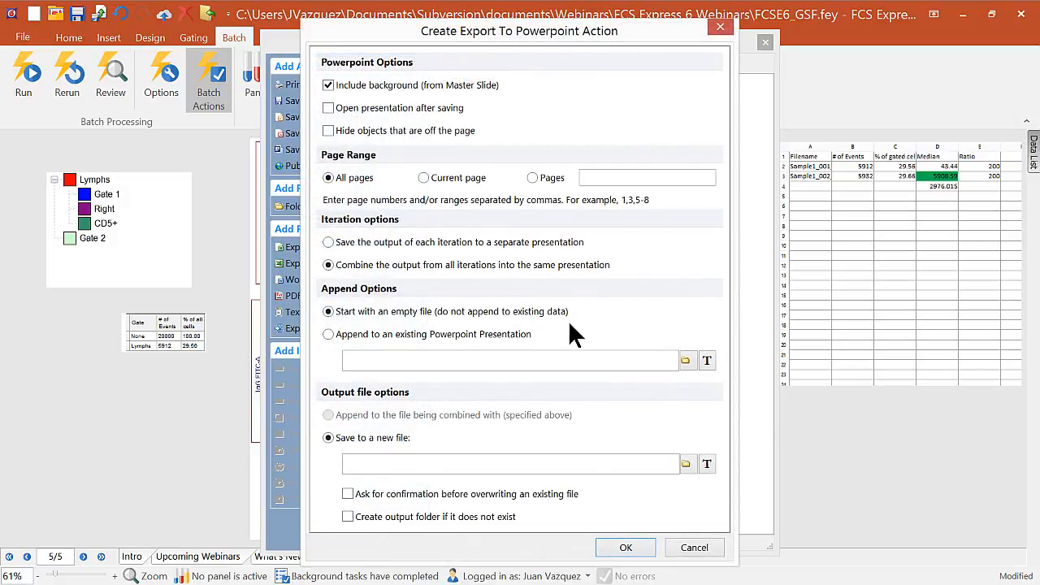
left_click(329, 109)
left_click(424, 177)
left_click(687, 465)
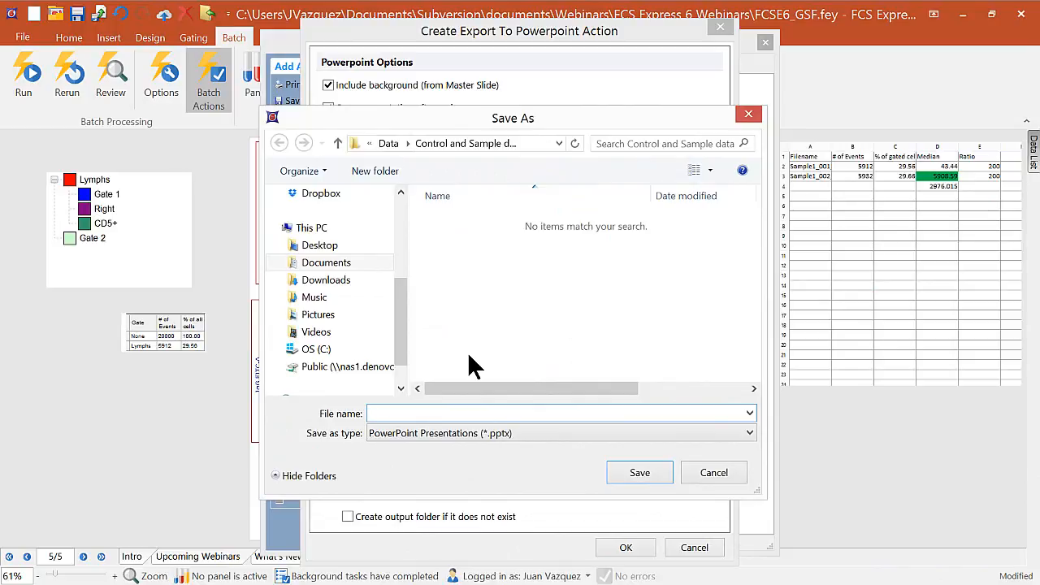
type("my ppt")
left_click(640, 475)
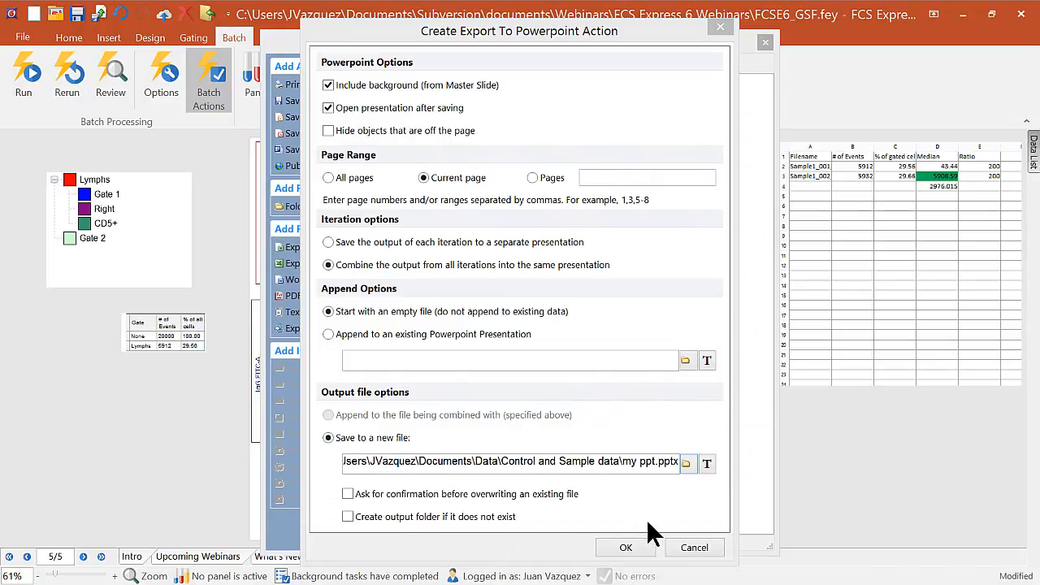
left_click(625, 551)
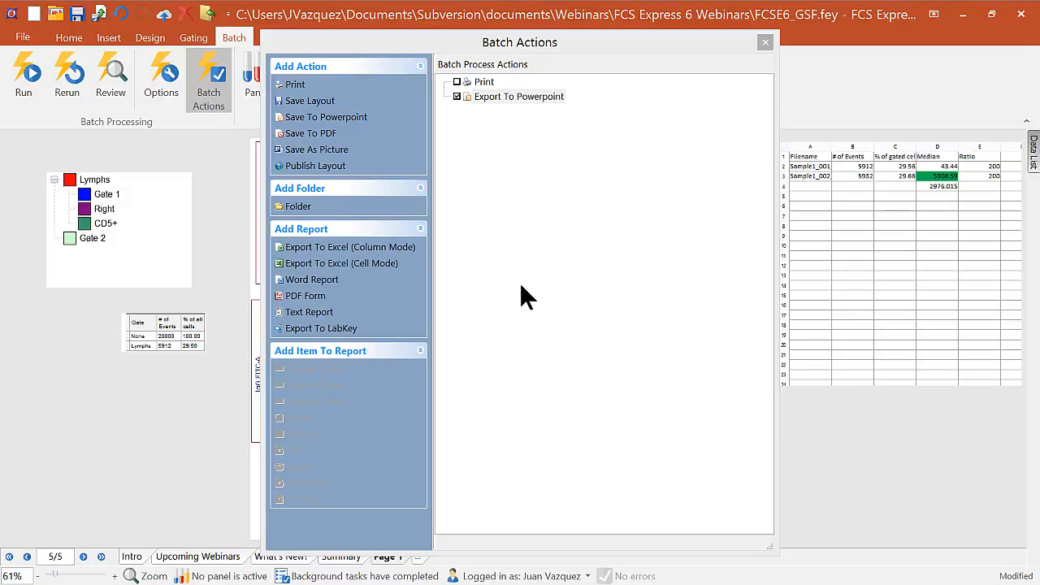
Create a PDF export batch action for the current page with a new output file named analysis.
double_click(324, 133)
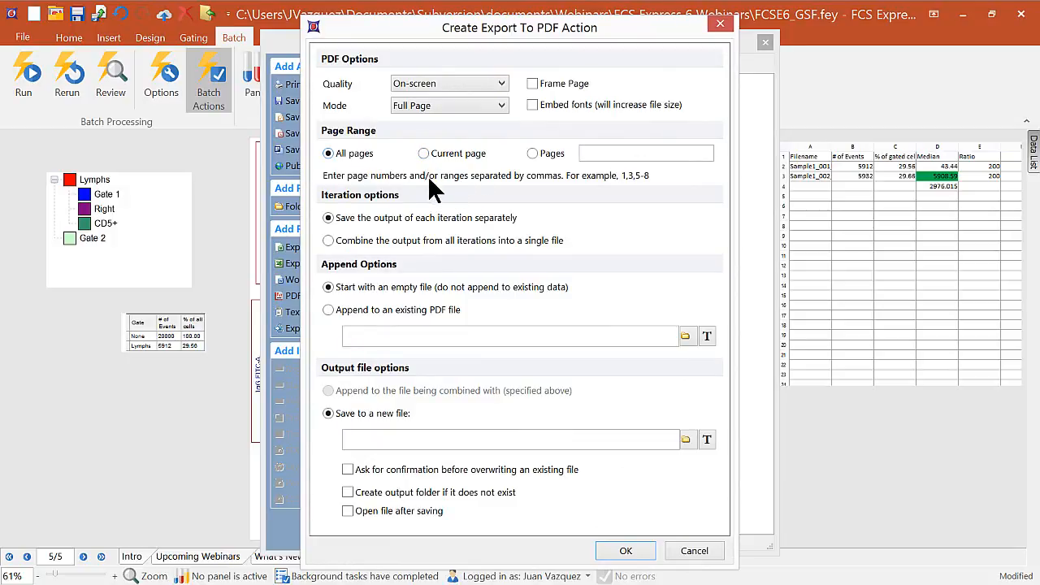
left_click(428, 151)
left_click(687, 439)
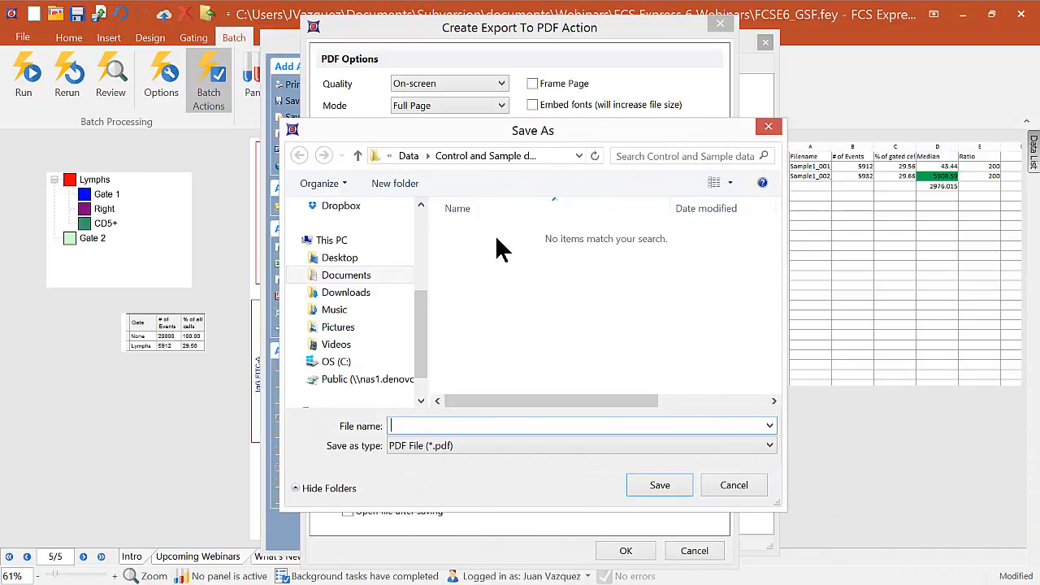
type("analysis")
key("Return")
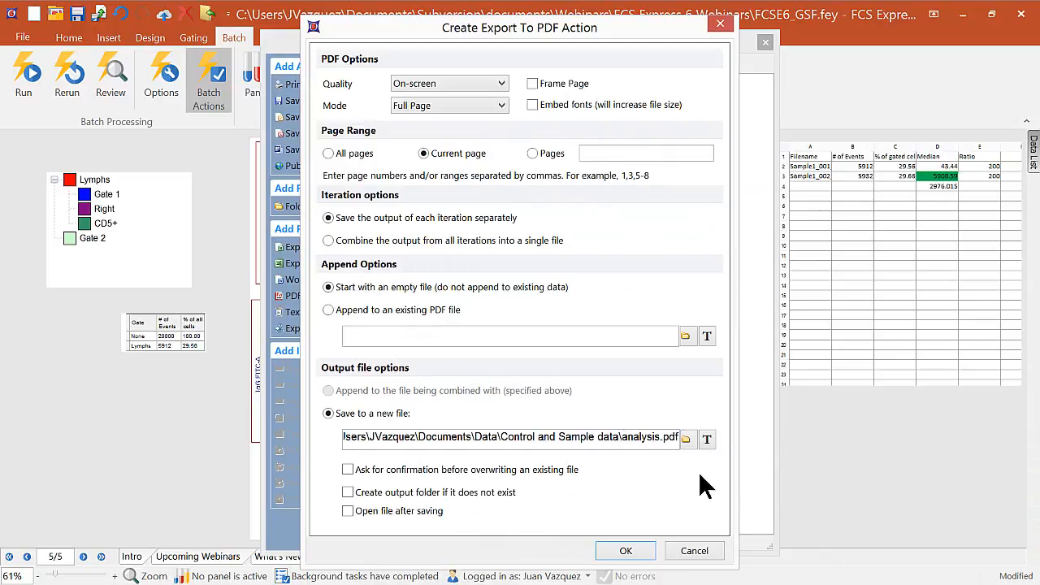
Insert a $SRC keyword token from the CD45 APC-H7-A dot plot in front of analysis.pdf in the PDF output path.
left_click(622, 436)
left_click(707, 439)
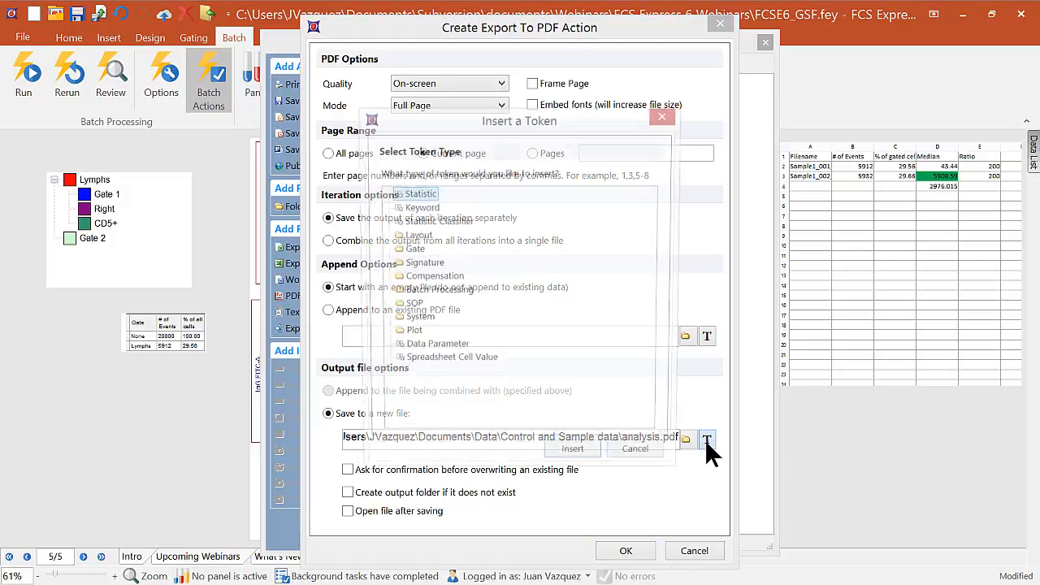
left_click(421, 208)
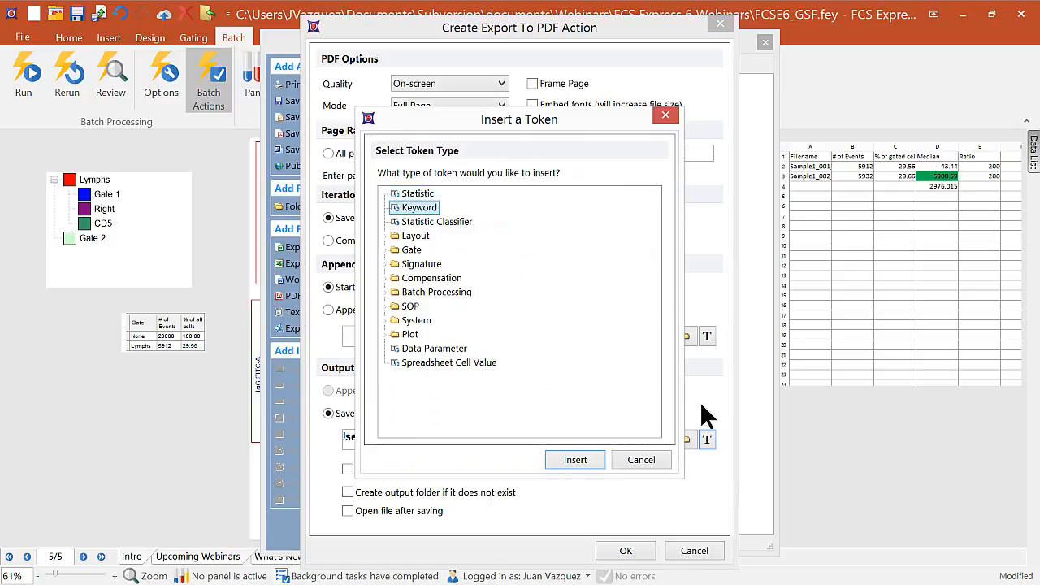
left_click(572, 458)
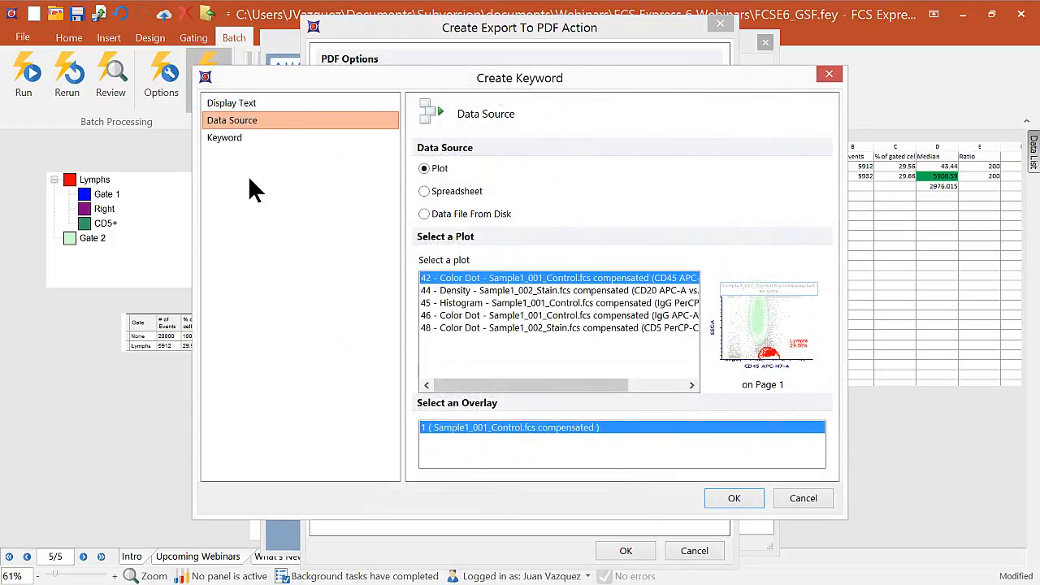
left_click(227, 138)
left_click(515, 172)
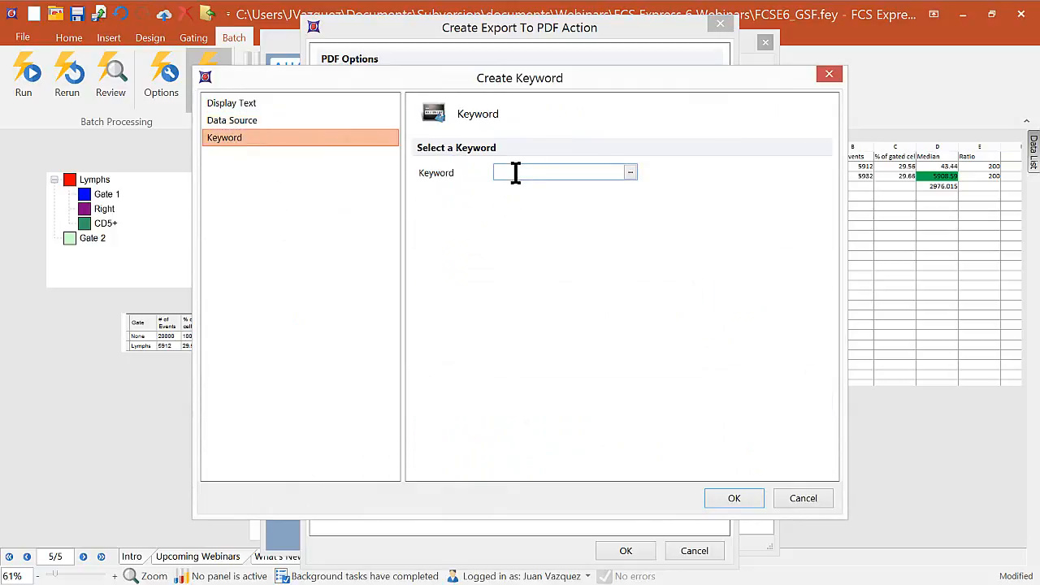
type("$SRC")
key("Return")
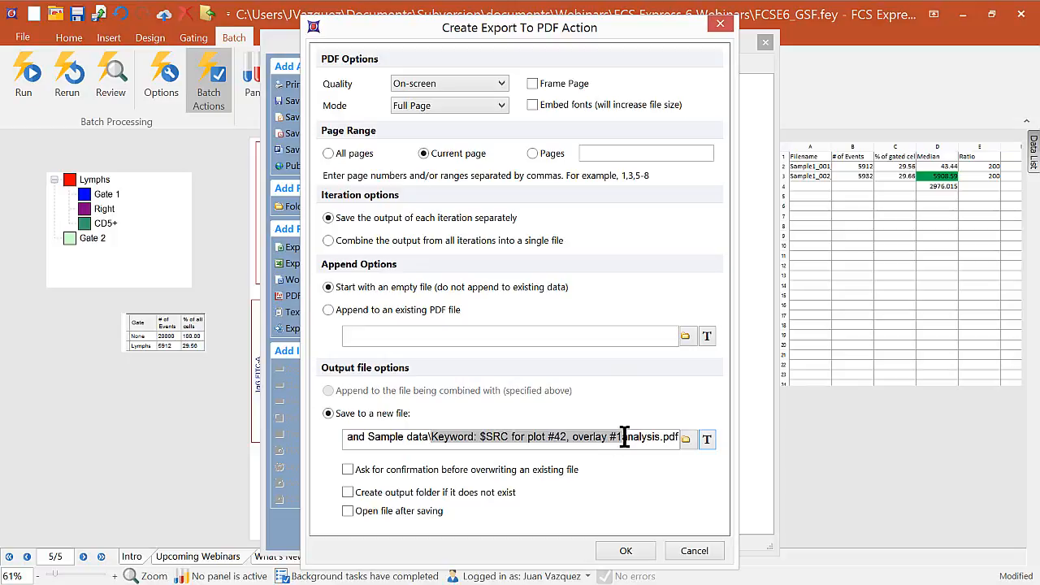
Accept the PDF export action and start a Save As Picture batch action with a TIF output file named image.
left_click(627, 554)
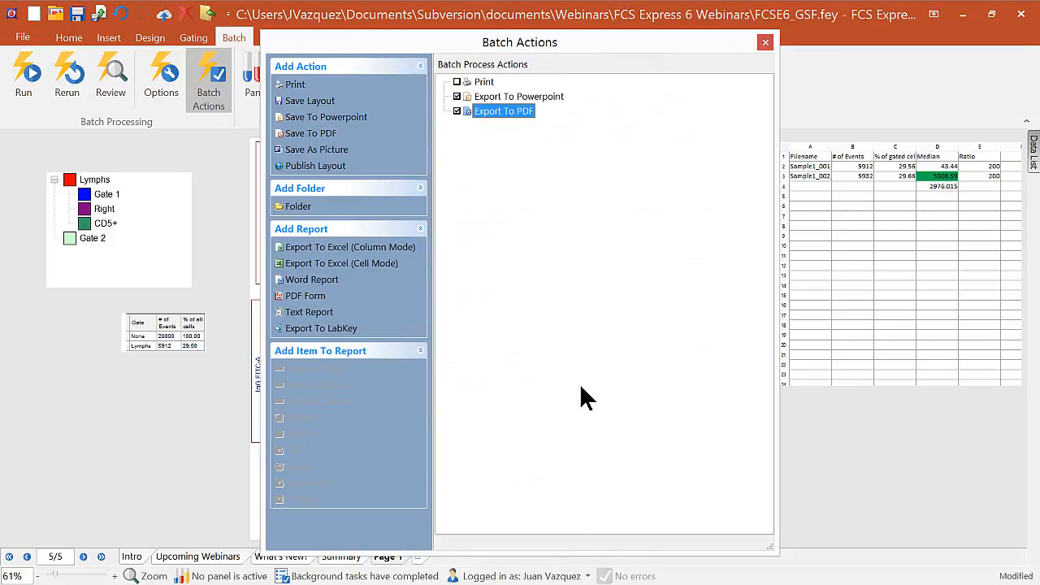
left_click(571, 230)
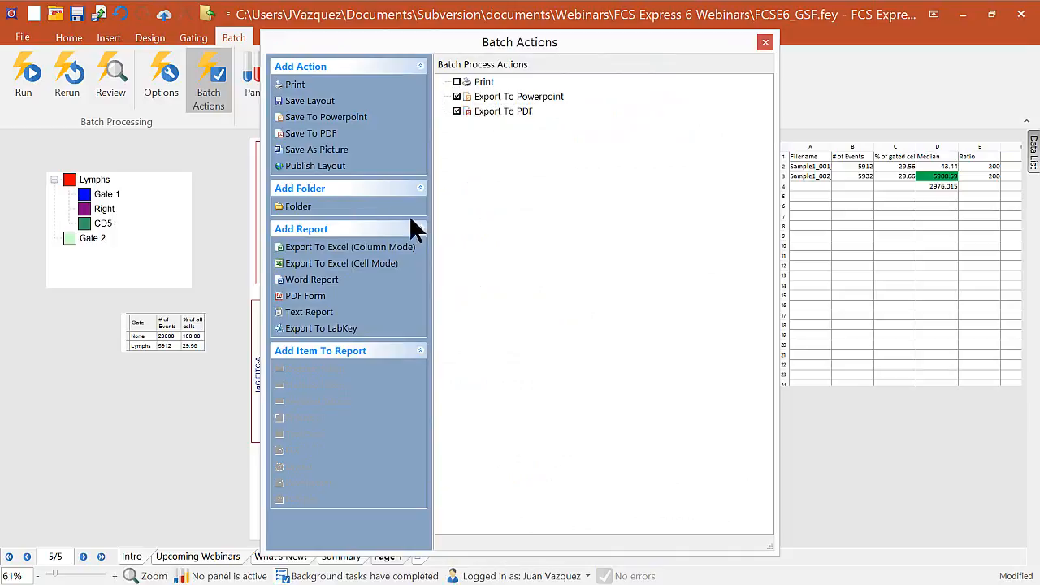
double_click(332, 150)
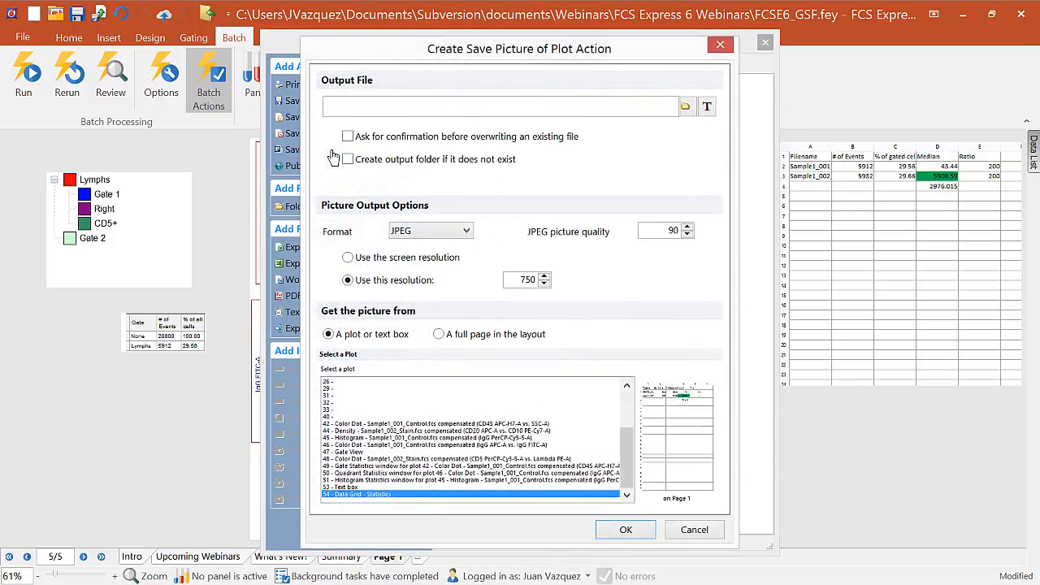
left_click(686, 109)
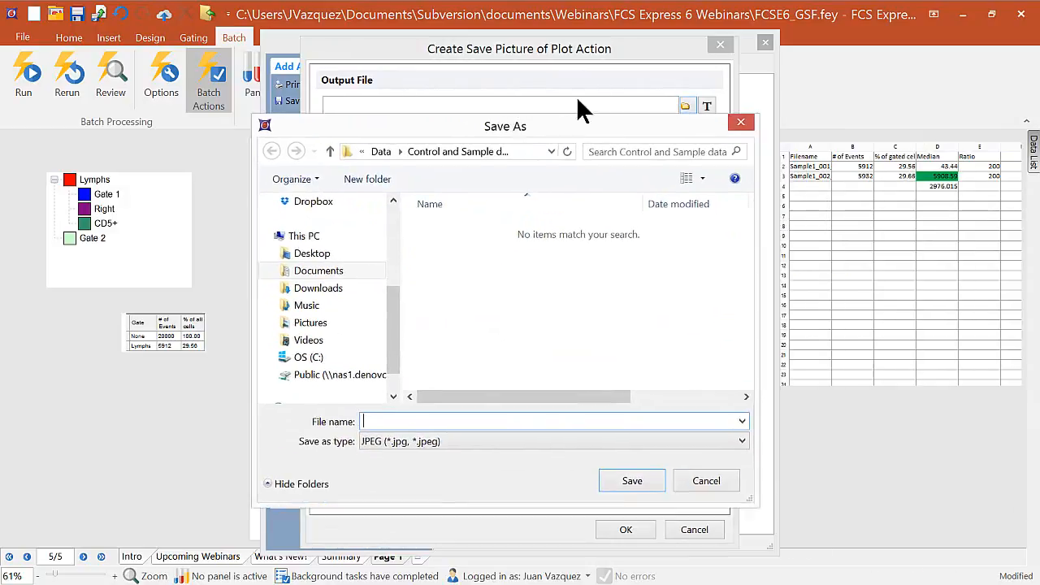
type("image")
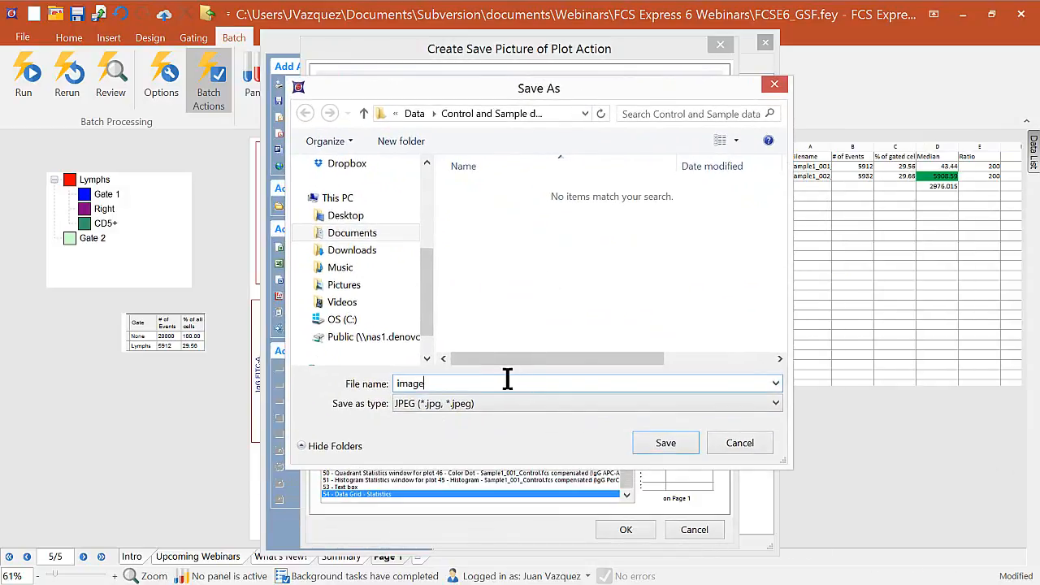
left_click(458, 404)
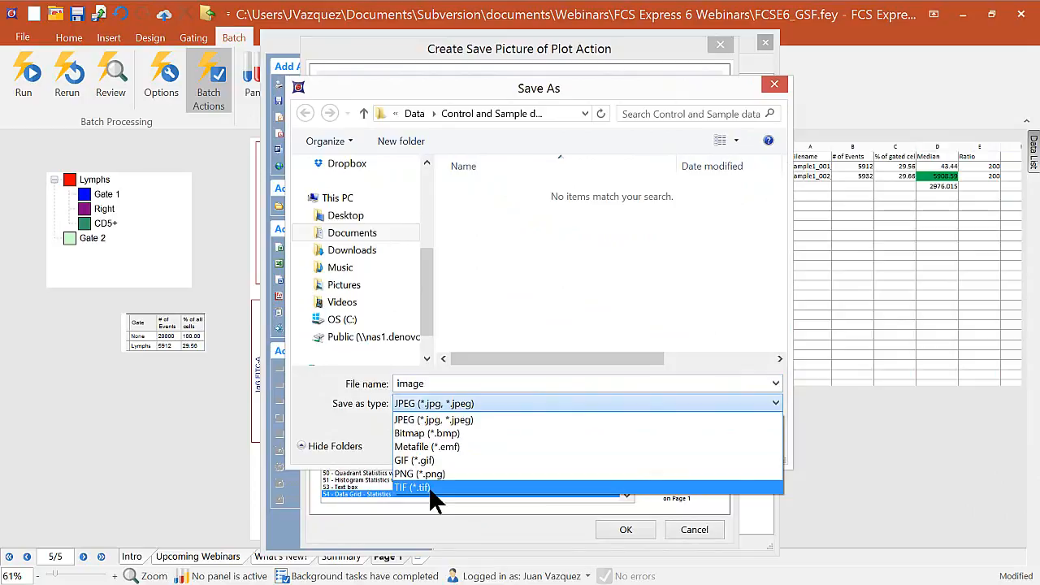
left_click(428, 487)
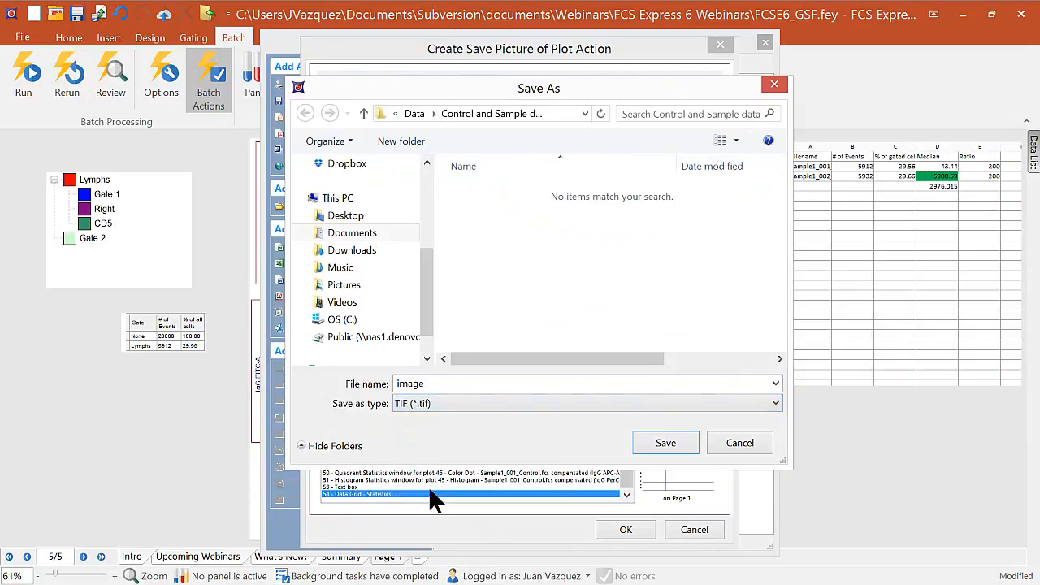
left_click(690, 447)
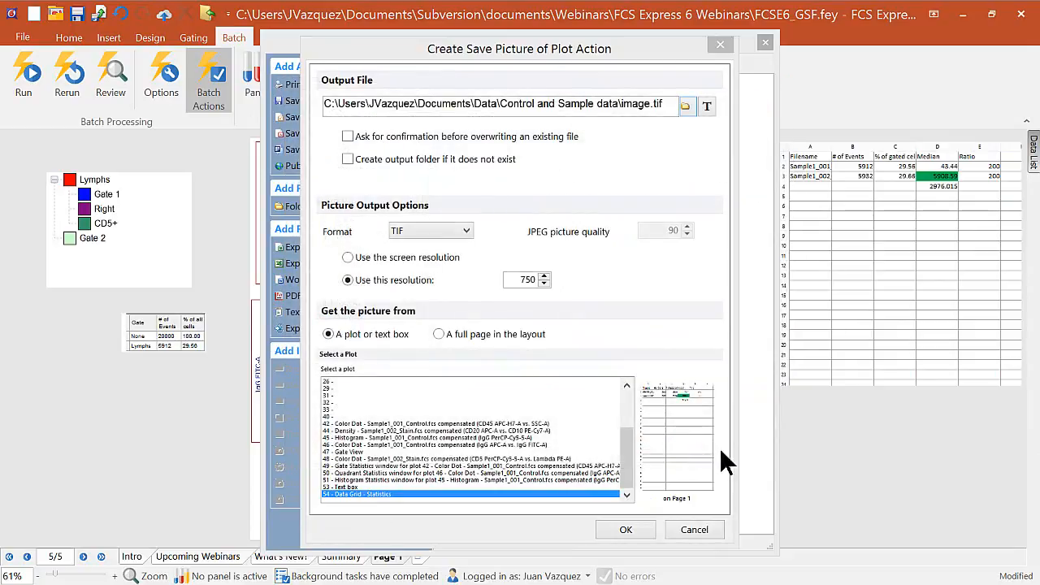
Insert a $SRC keyword token from the CD45 APC-H7-A dot plot, followed by a space, in front of image.tif in the output path.
left_click(622, 101)
left_click(708, 104)
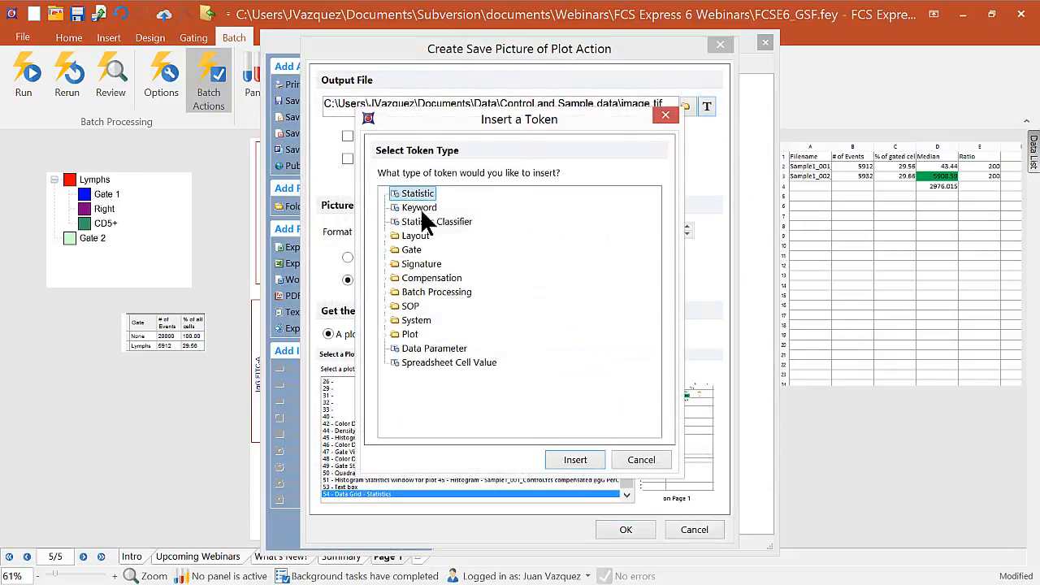
left_click(573, 463)
left_click(236, 138)
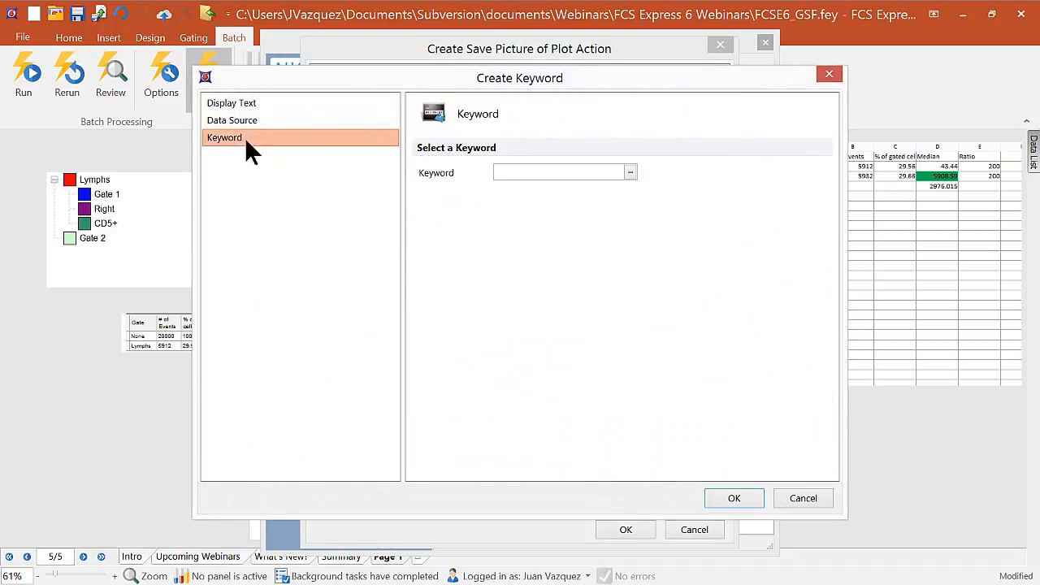
left_click(532, 177)
type("$SRC")
key("Return")
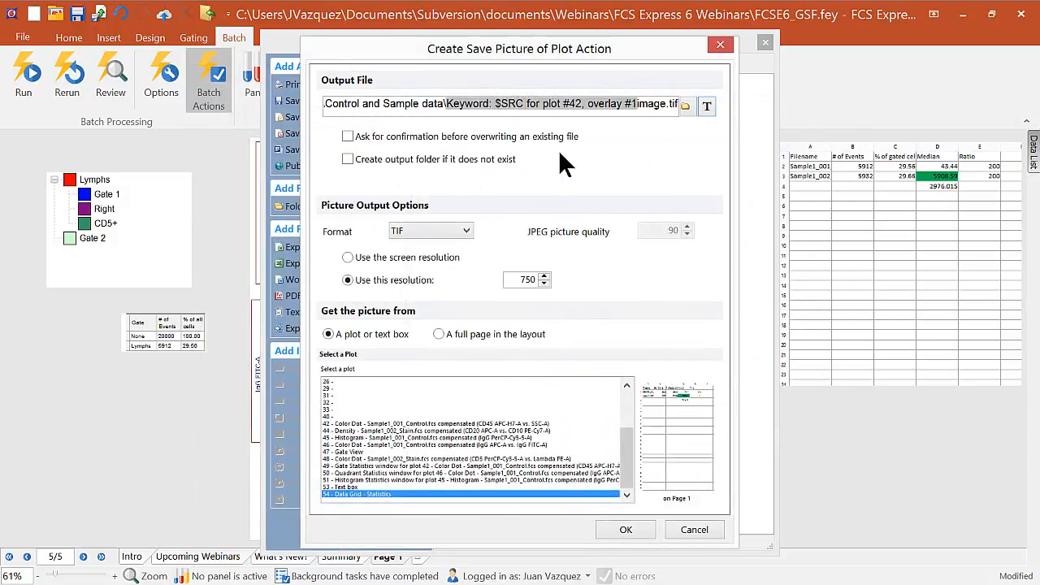
left_click(639, 106)
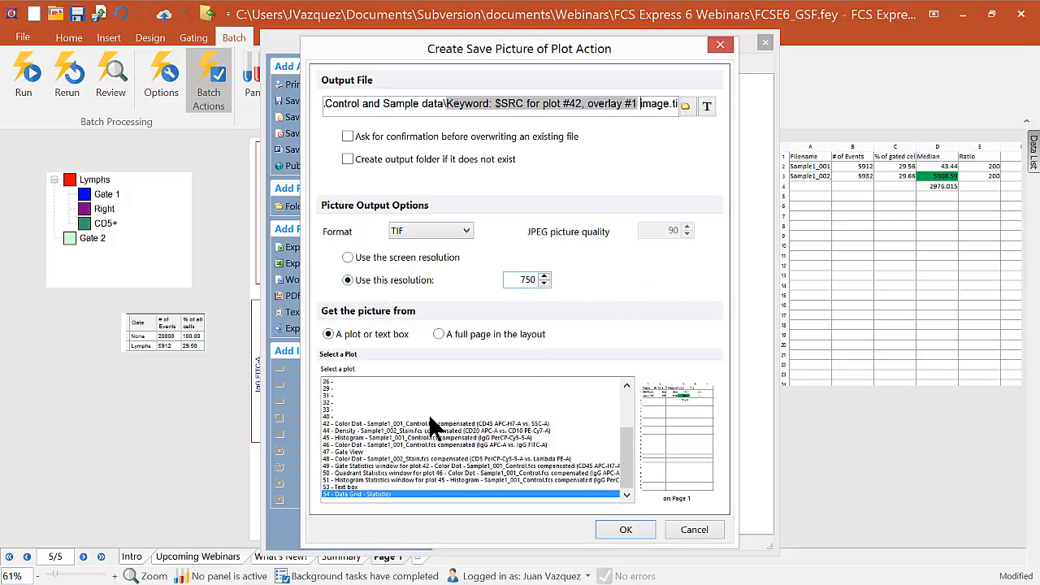
Choose the IgG PerCP-Cy5-5-A histogram (plot 45) as the picture source and accept the action.
left_click(406, 431)
left_click(408, 438)
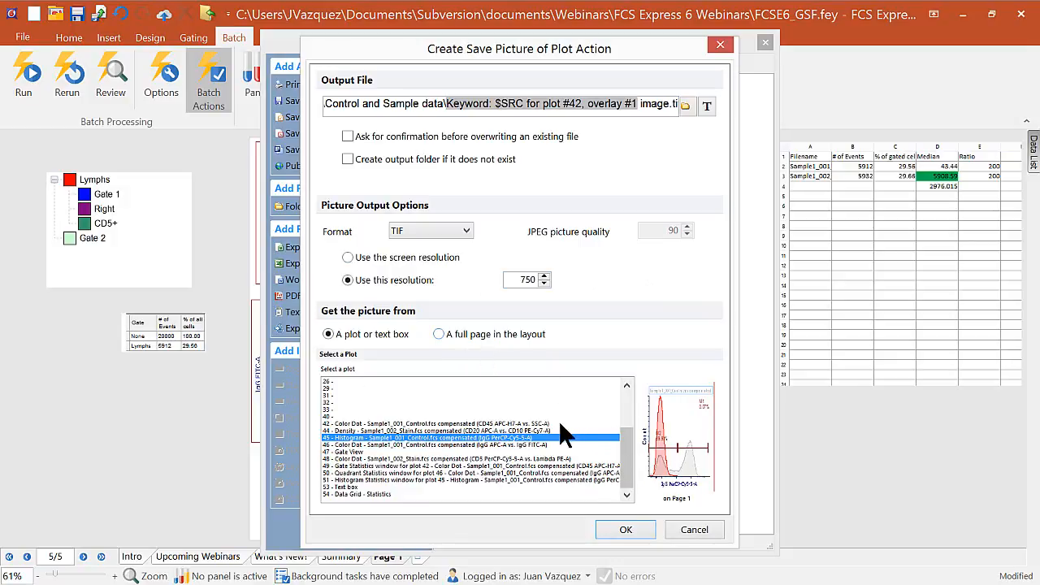
left_click(620, 526)
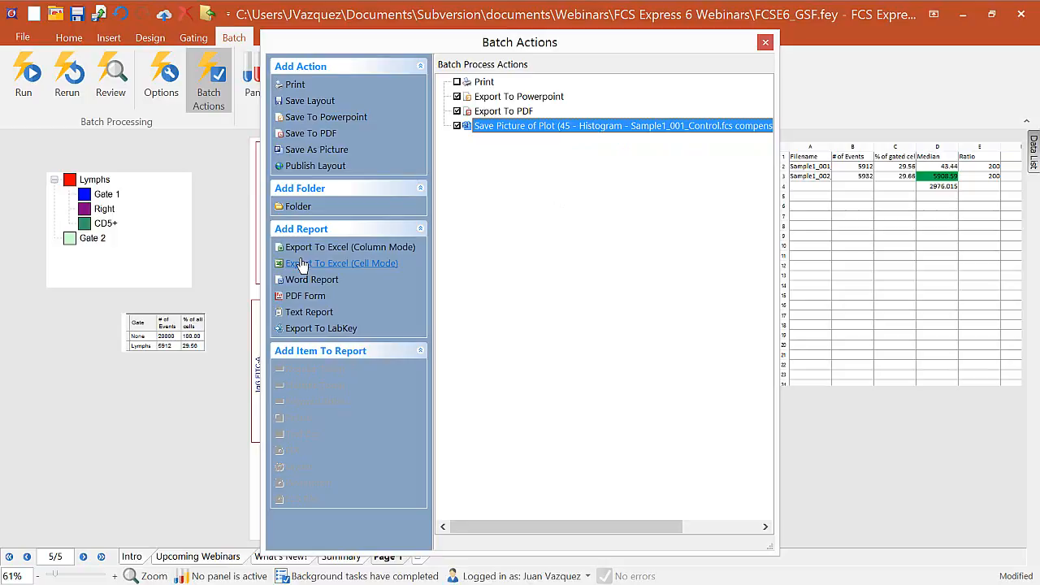
Add an Export To Excel (Column Mode) batch action that saves to a new file named my stats.xlsx.
double_click(386, 256)
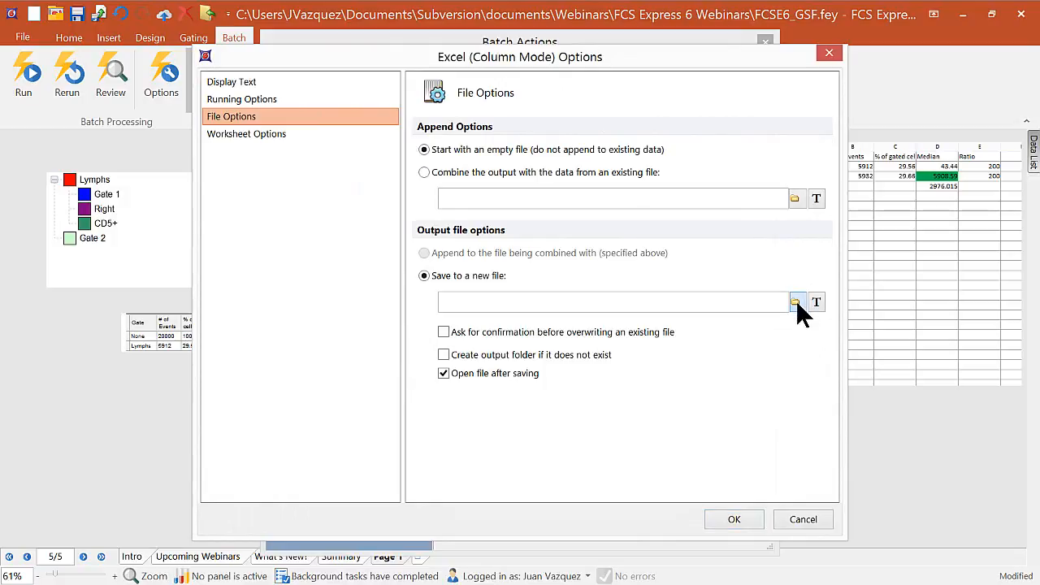
left_click(796, 302)
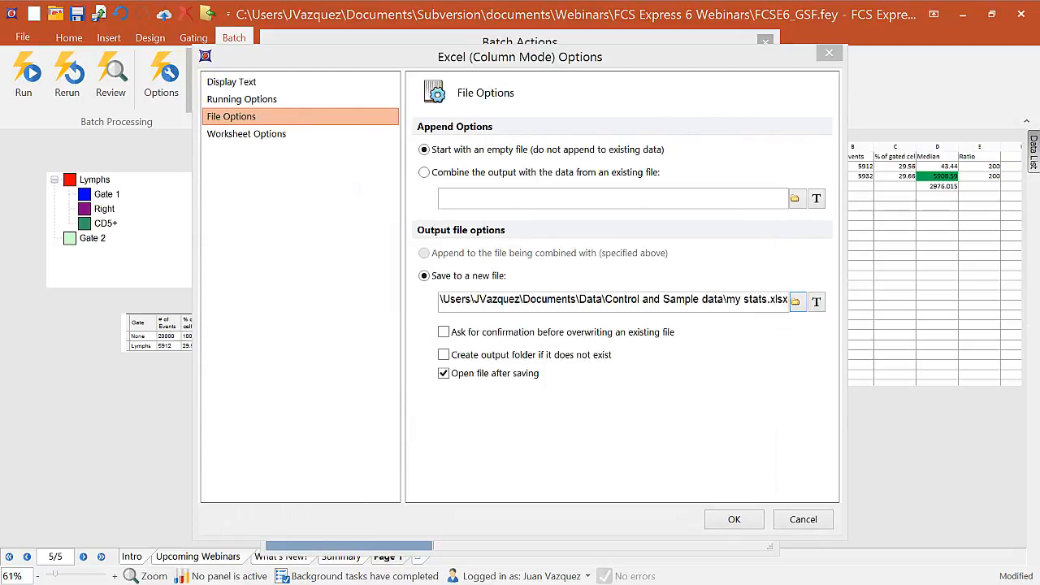
left_click(734, 519)
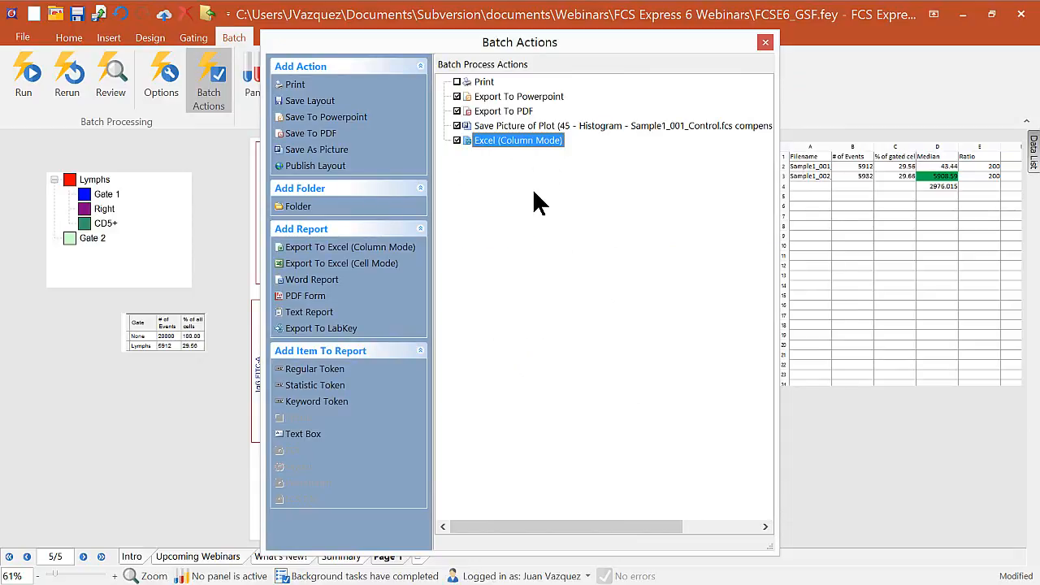
Add the Patient ID text box's tokens and the histogram statistics table's Median column to the Excel (Column Mode) report.
left_click_drag(460, 48, 647, 41)
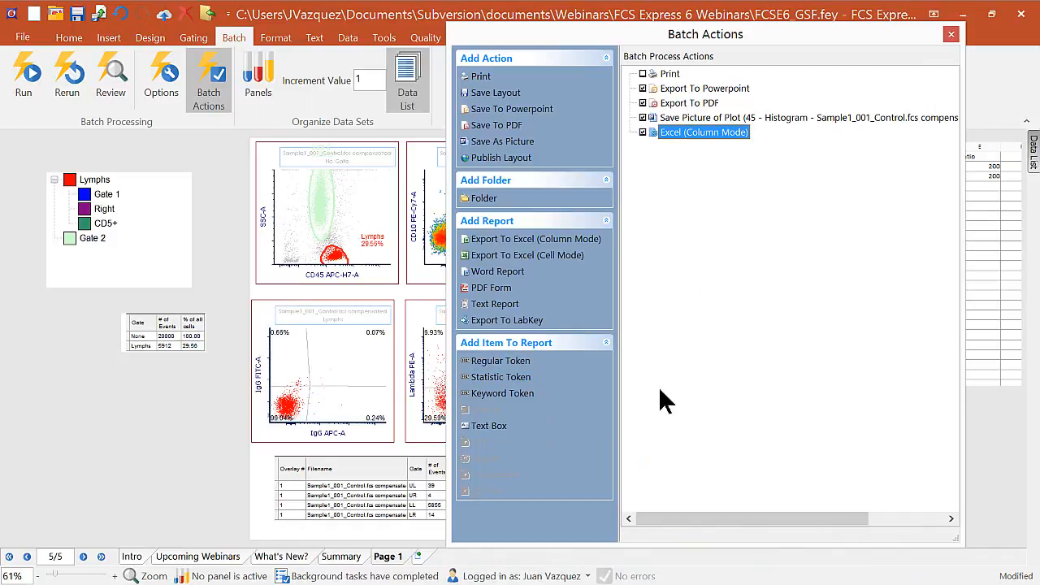
left_click_drag(682, 62, 360, 46)
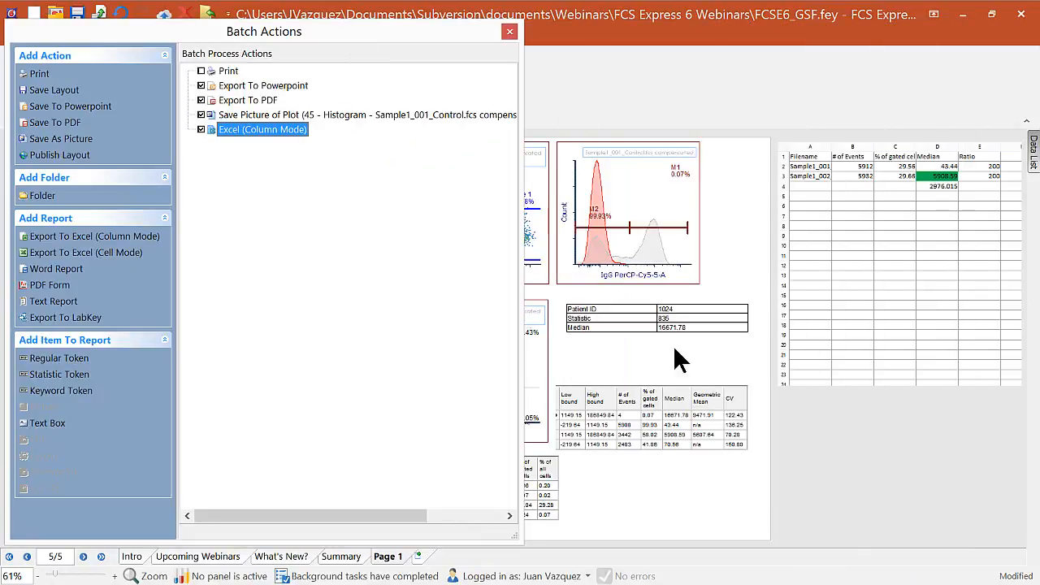
left_click(671, 329)
left_click_drag(715, 301, 294, 139)
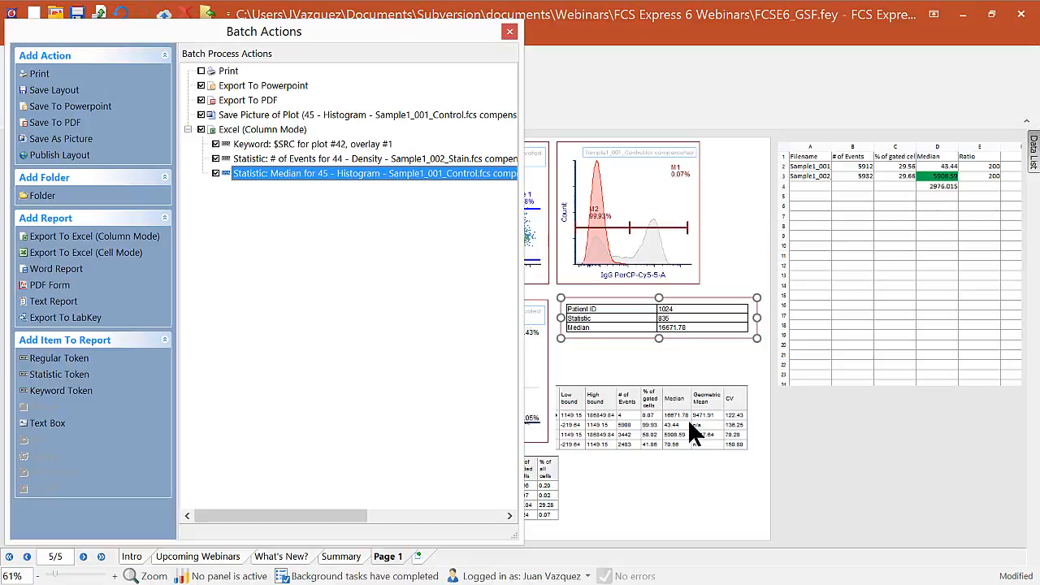
left_click(671, 398)
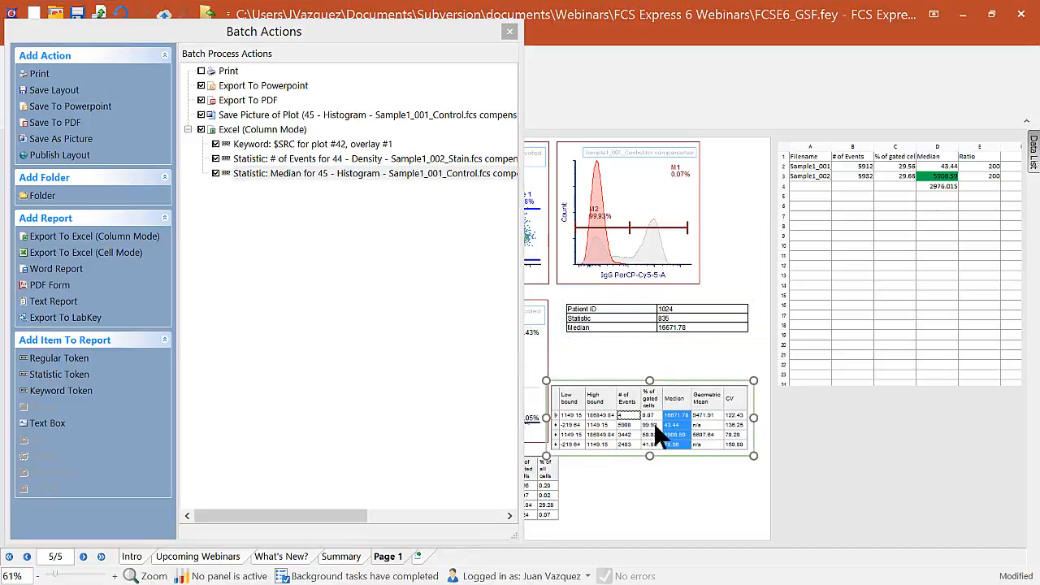
left_click_drag(674, 411, 276, 138)
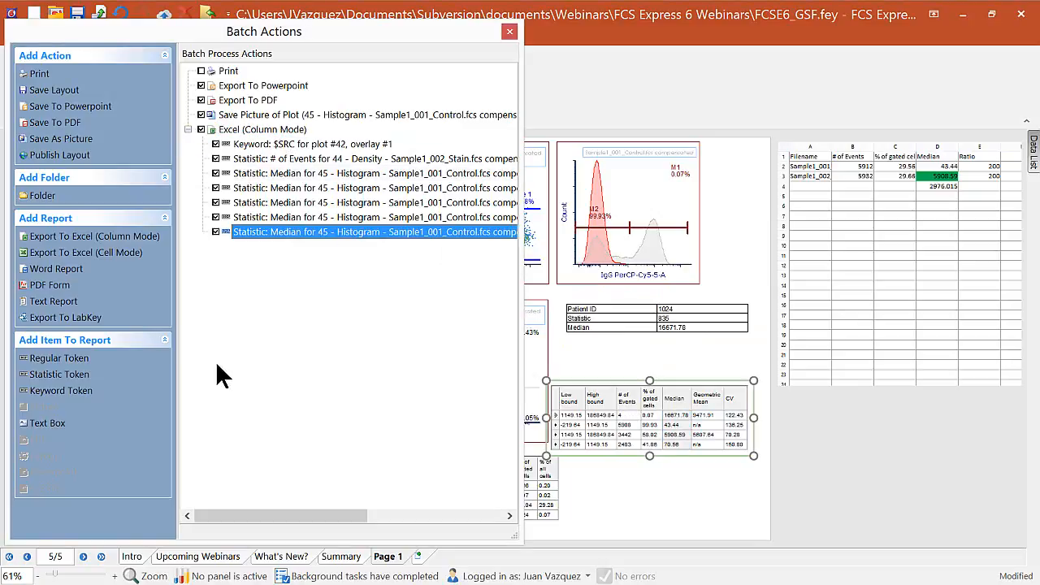
Add a Spreadsheet Cell Value token for cell D4 of the Statistics spreadsheet to the Excel report and close the batch actions.
left_click(262, 131)
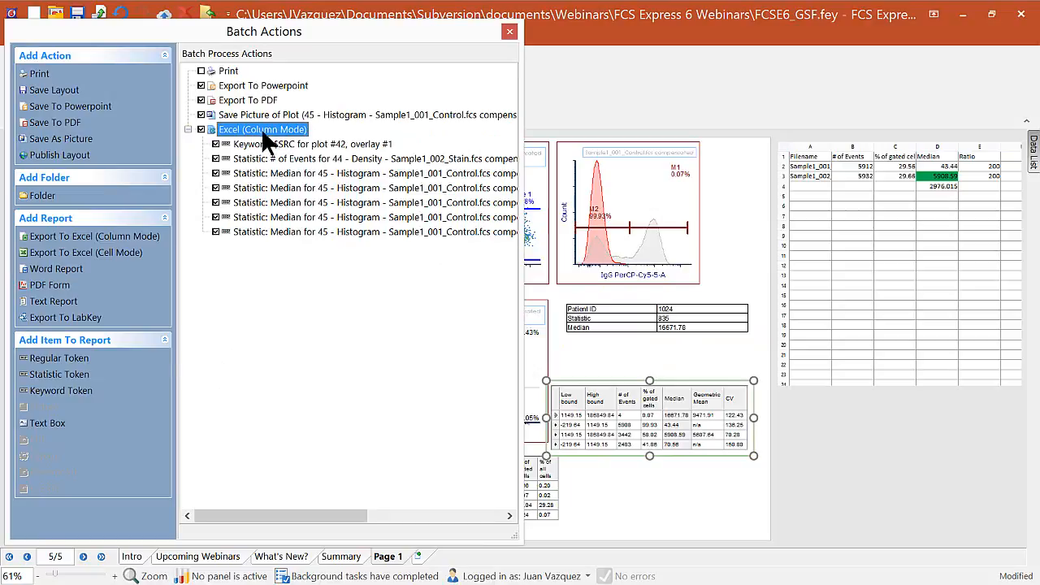
left_click(49, 359)
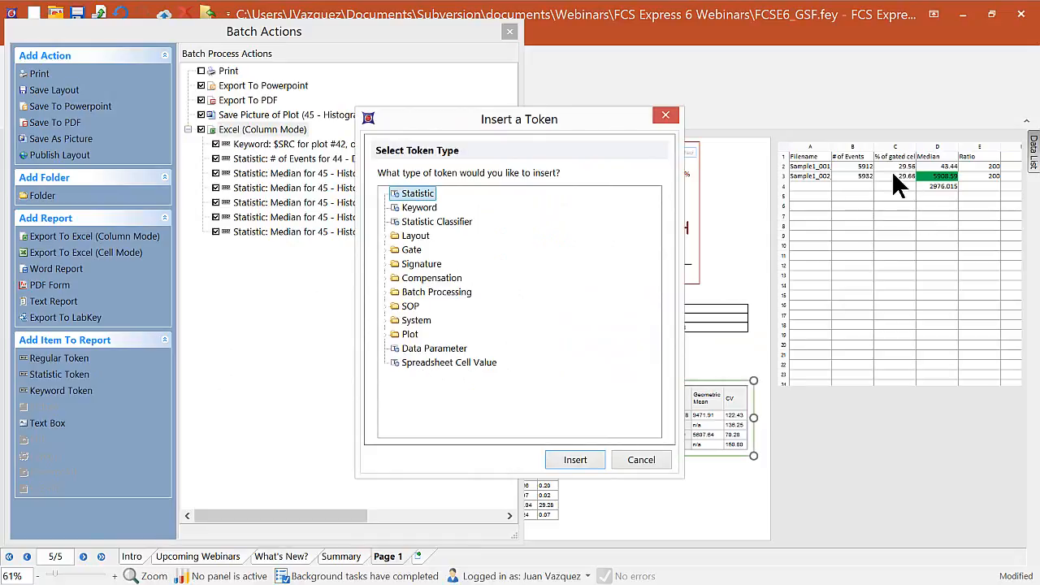
left_click(459, 362)
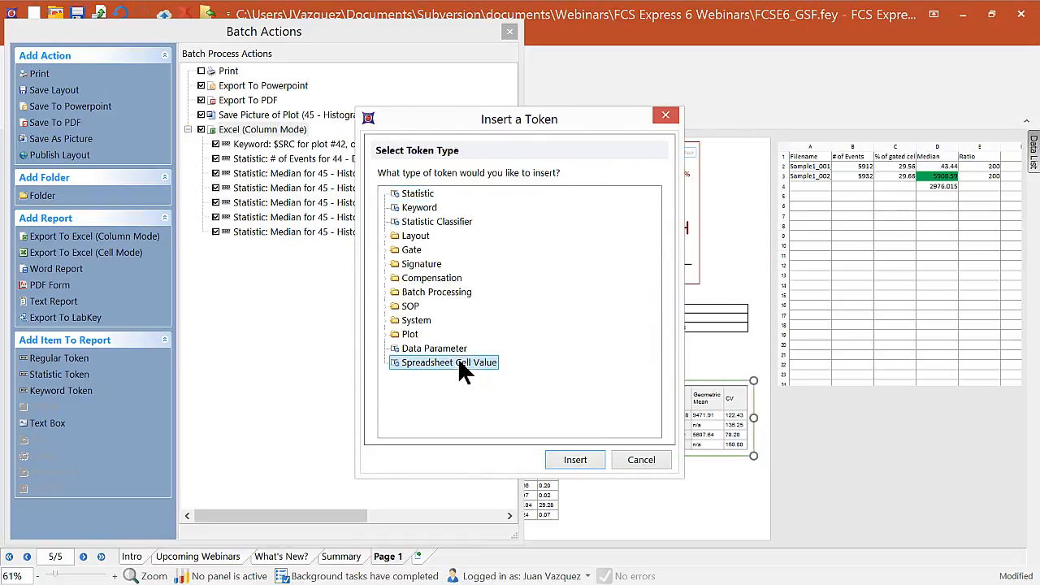
left_click(587, 460)
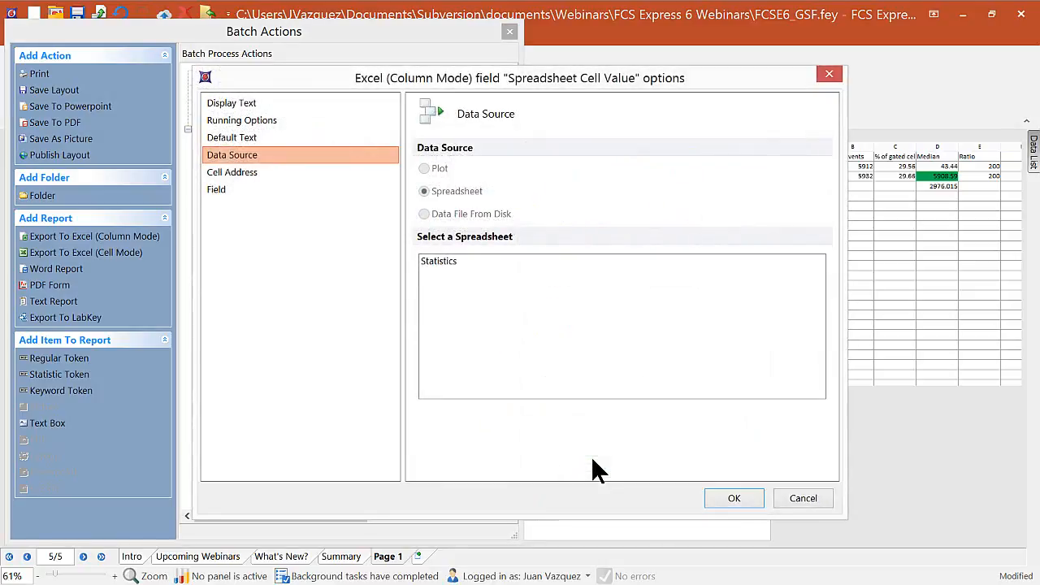
left_click(451, 264)
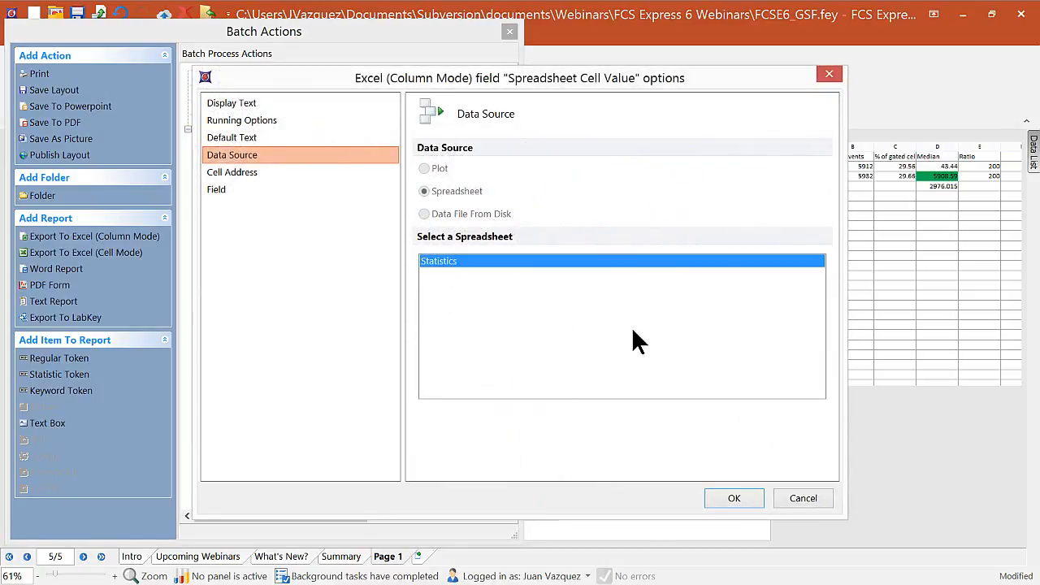
left_click(234, 171)
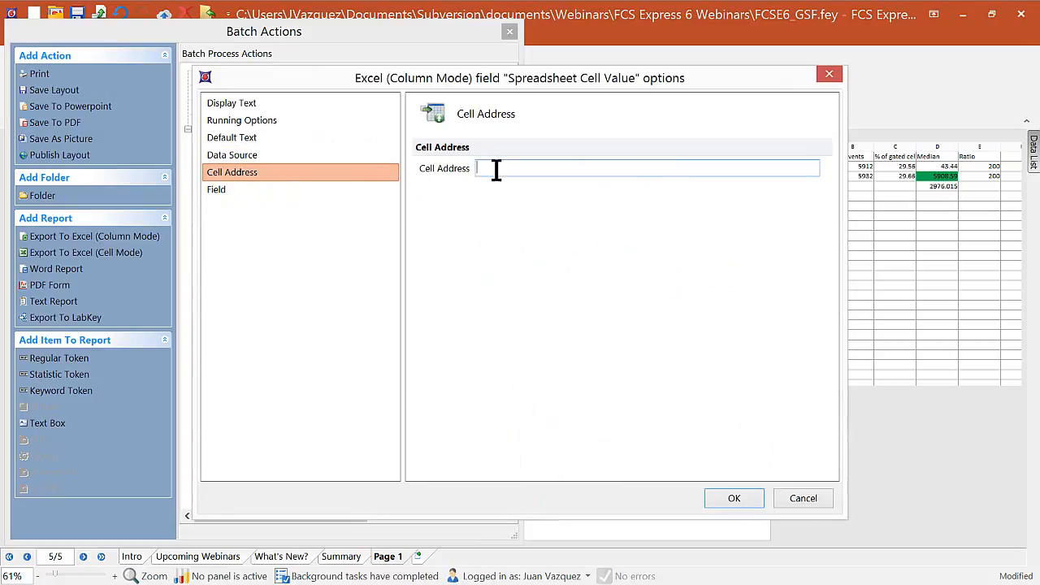
left_click(497, 169)
left_click_drag(739, 76, 632, 49)
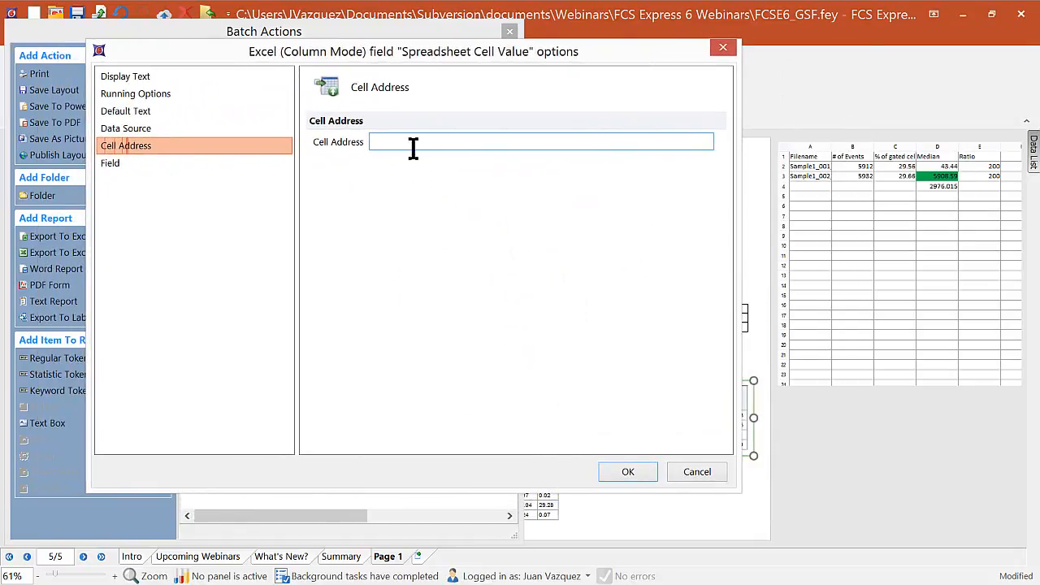
type("D4")
left_click(633, 472)
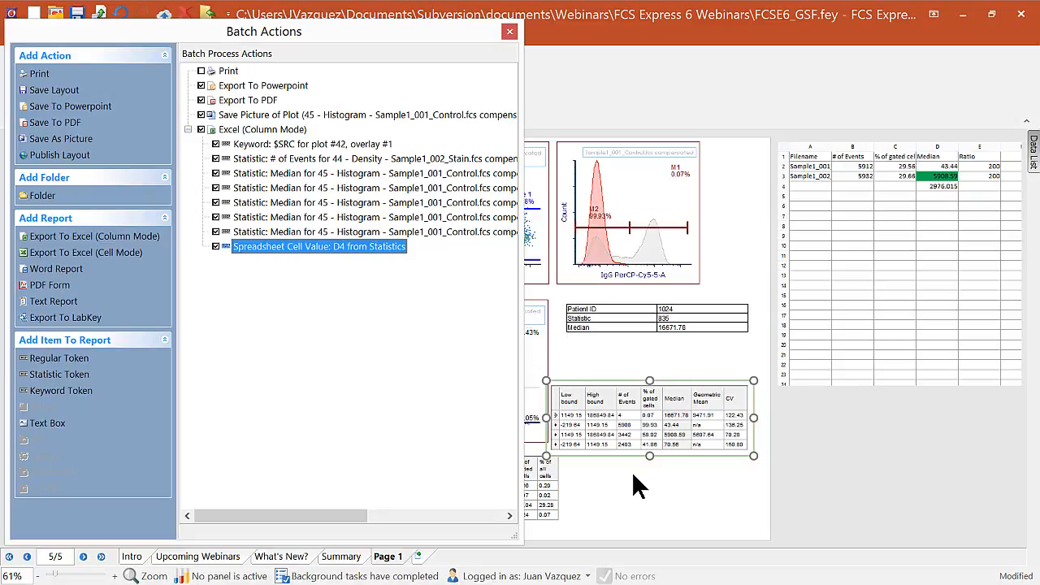
left_click(509, 33)
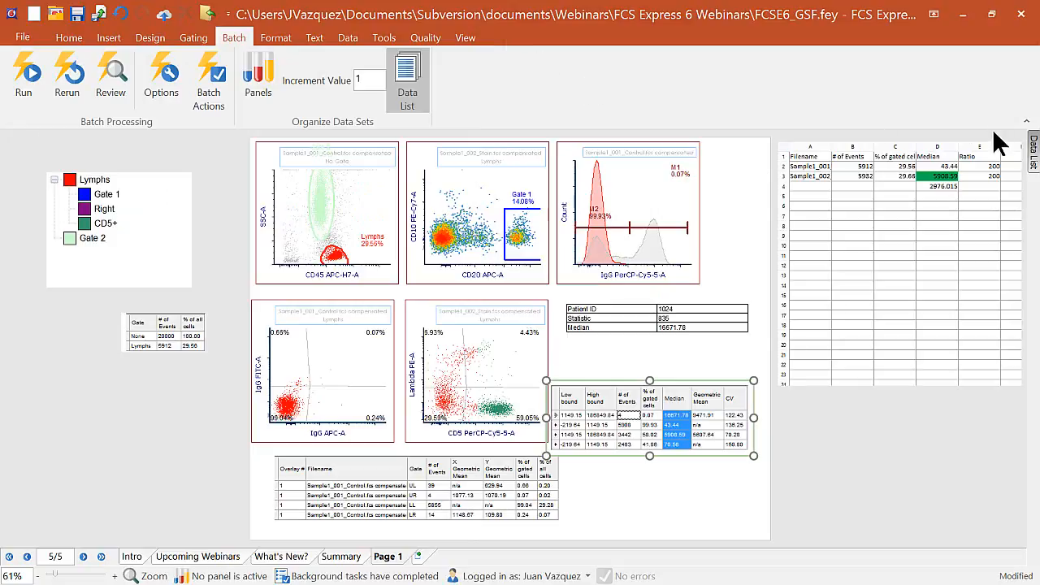
Set the data list's increment value to 2 and load the second iteration, starting with Sample2_001_Control.fcs.
left_click(1032, 157)
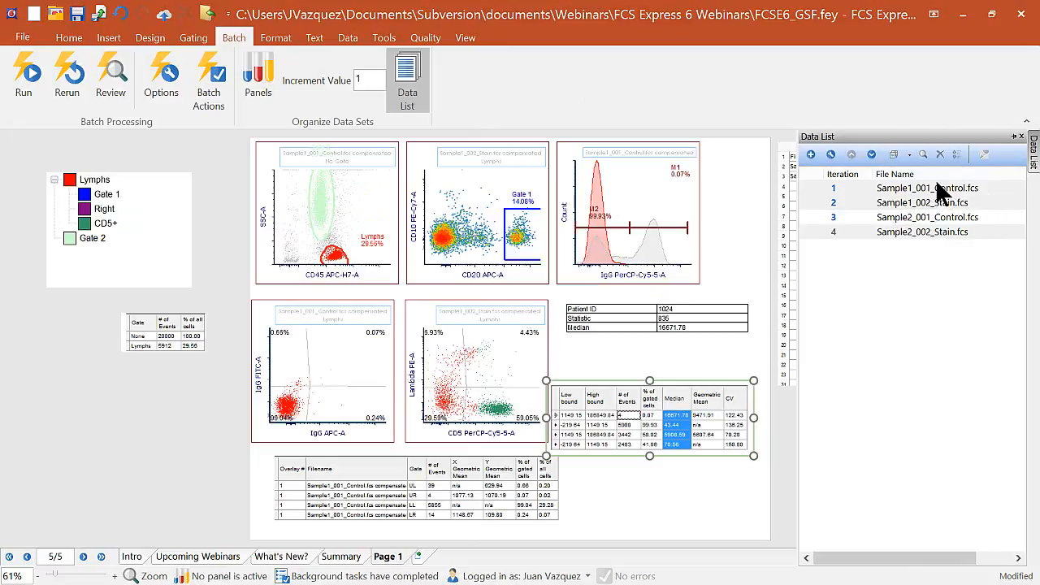
left_click(838, 301)
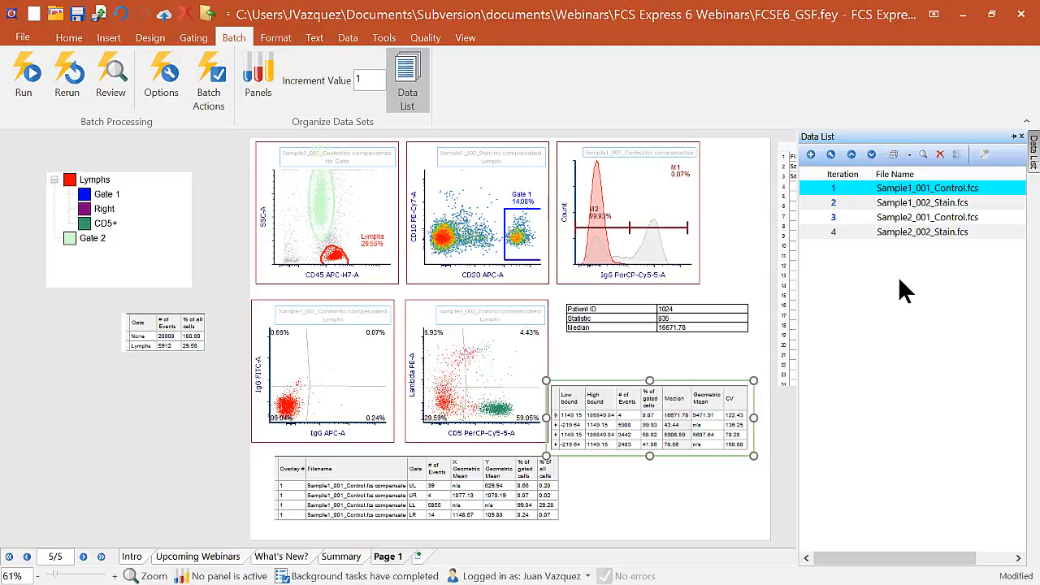
double_click(368, 79)
type("2")
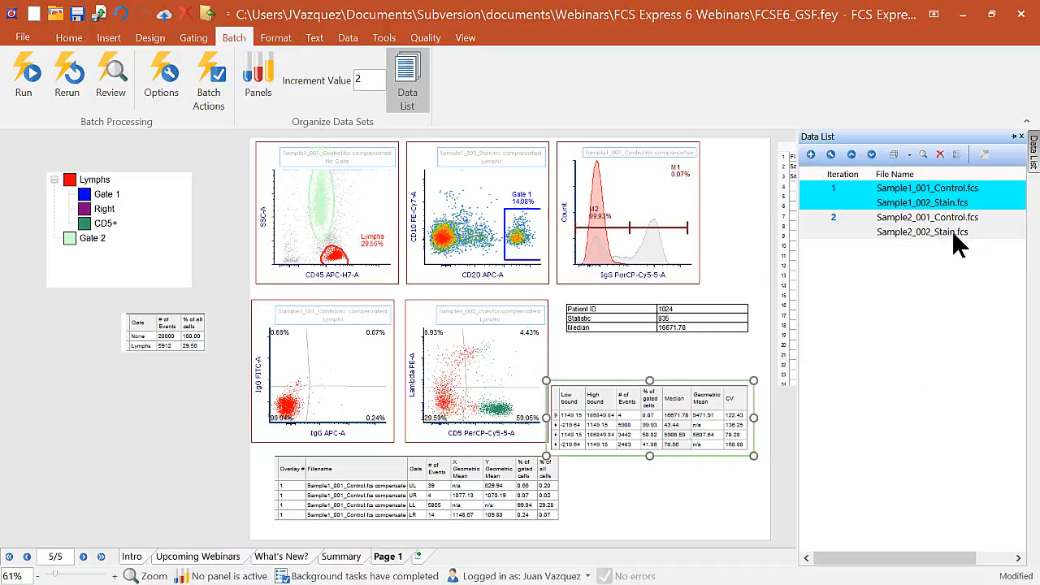
left_click(832, 218)
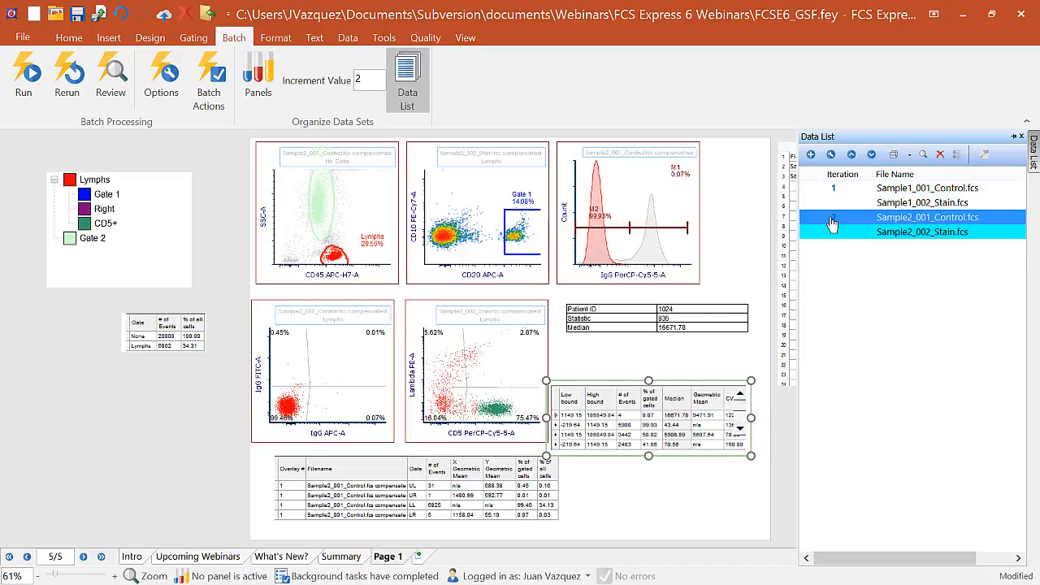
Load the data list's first iteration, starting with Sample1_001_Control.fcs, into the layout's plots.
left_click(834, 190)
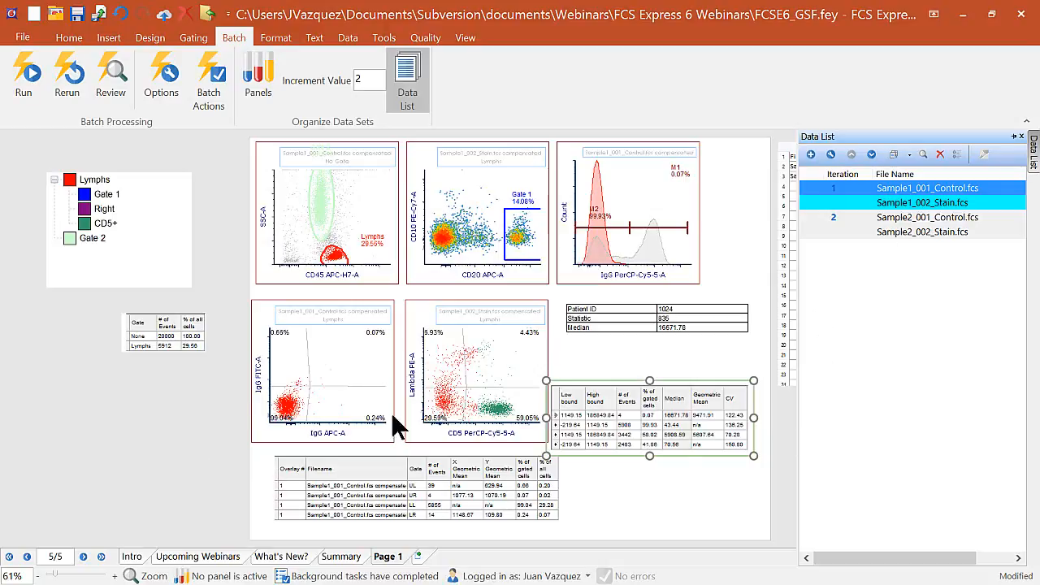
left_click(173, 437)
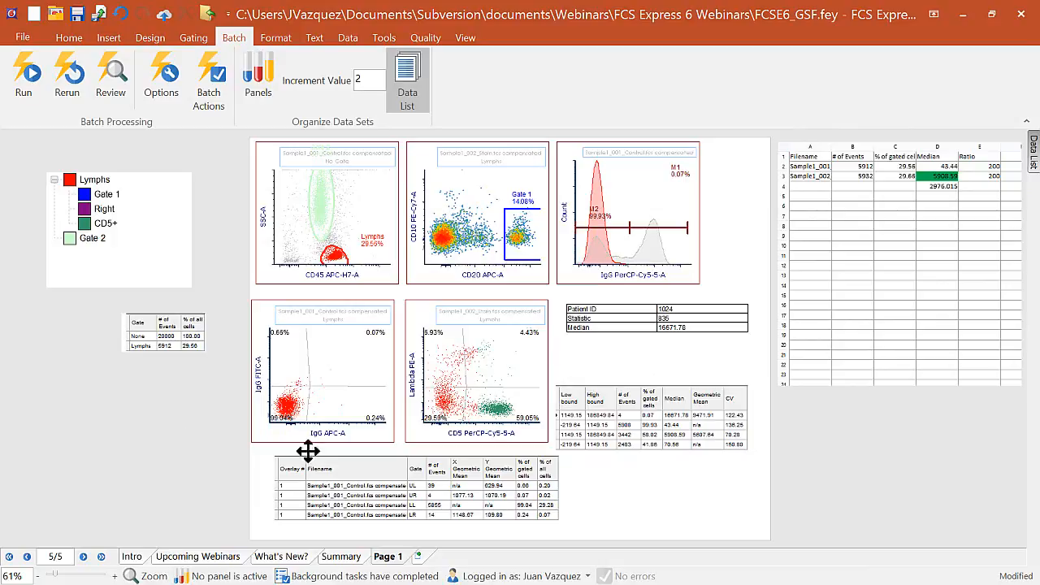
mouse_move(1034, 159)
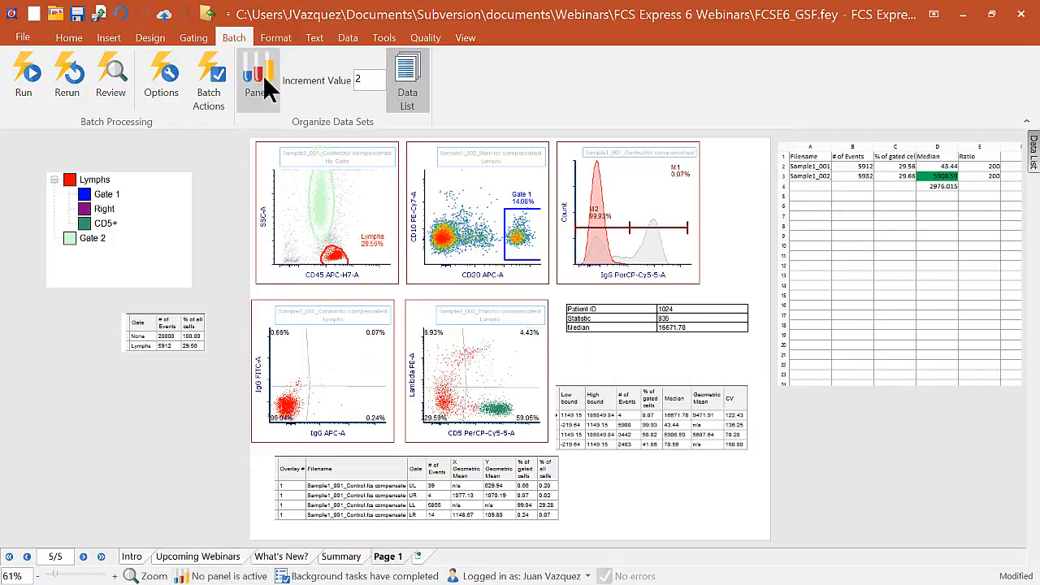
Add a new panel named Experiment with two tubes.
left_click(260, 76)
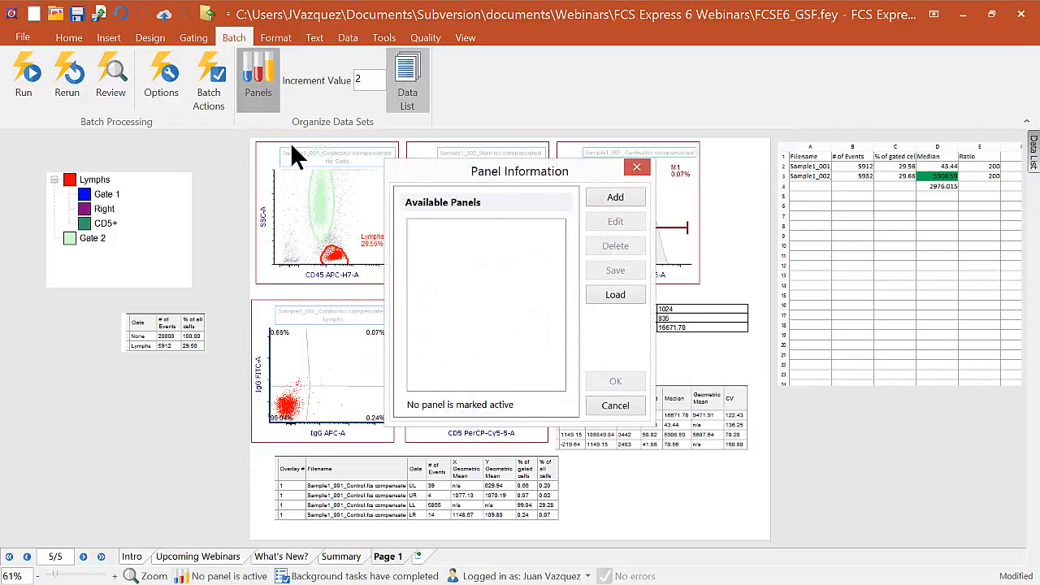
left_click(615, 198)
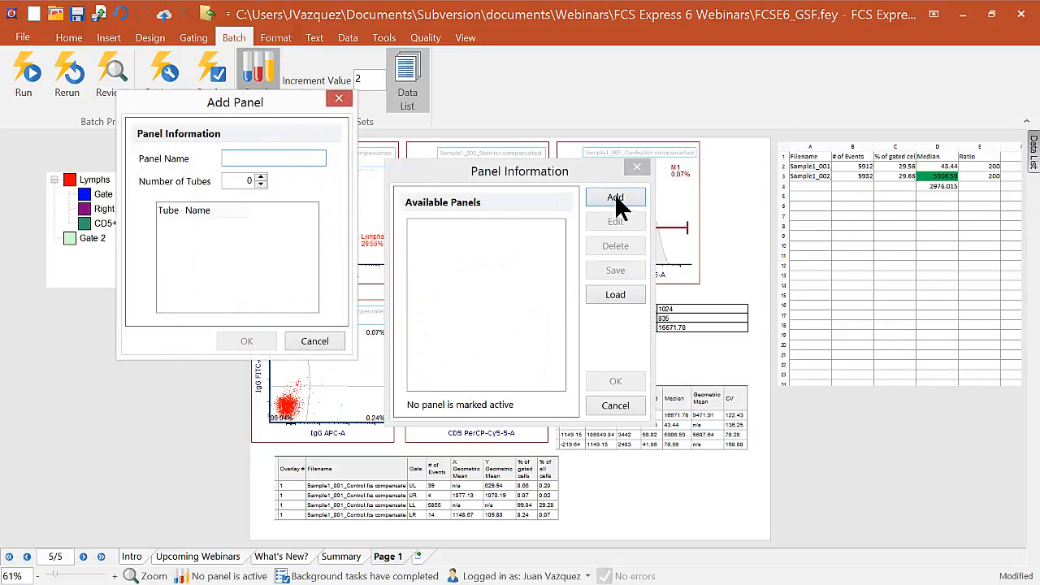
type("Experiment")
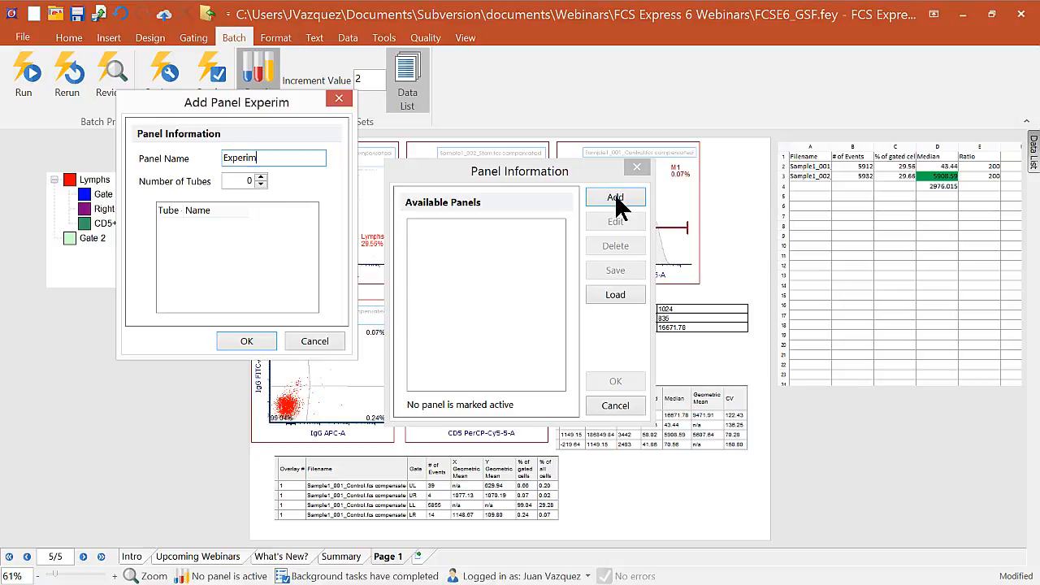
left_click(261, 177)
left_click(260, 177)
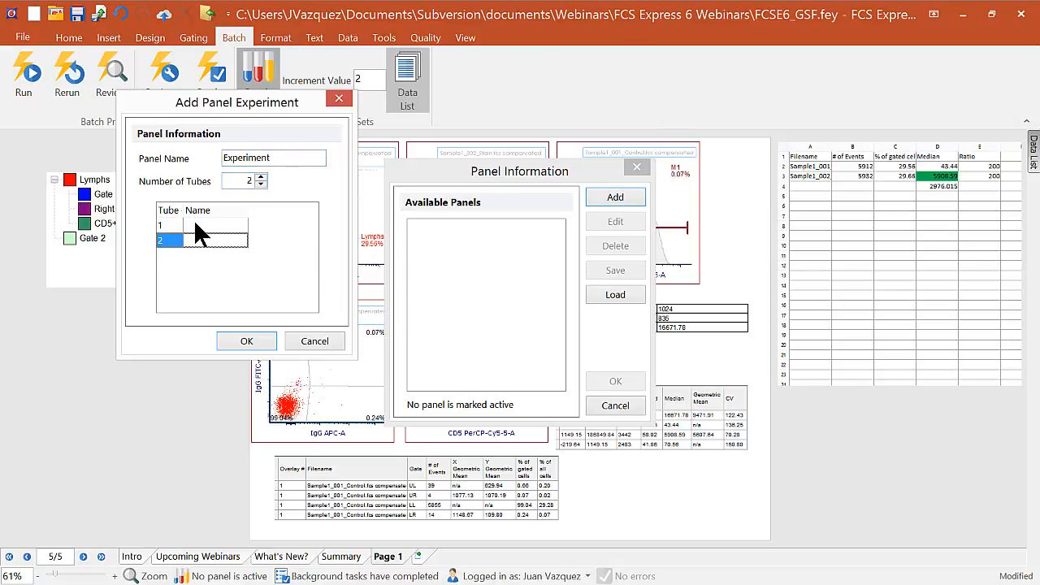
Name tube 1 Control and tube 2 Sample, apply the panel, and widen the data list.
left_click(195, 224)
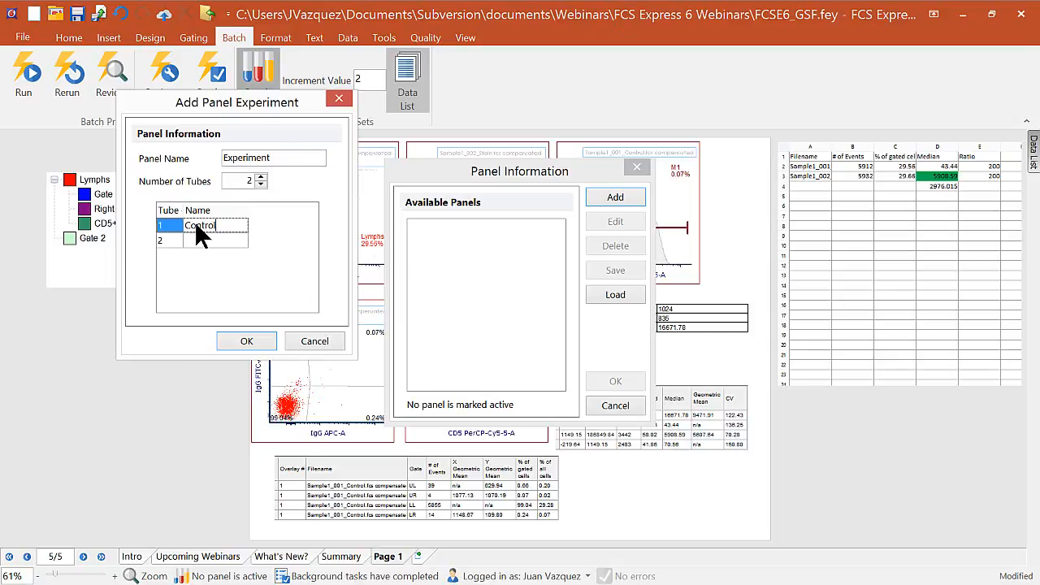
left_click(202, 241)
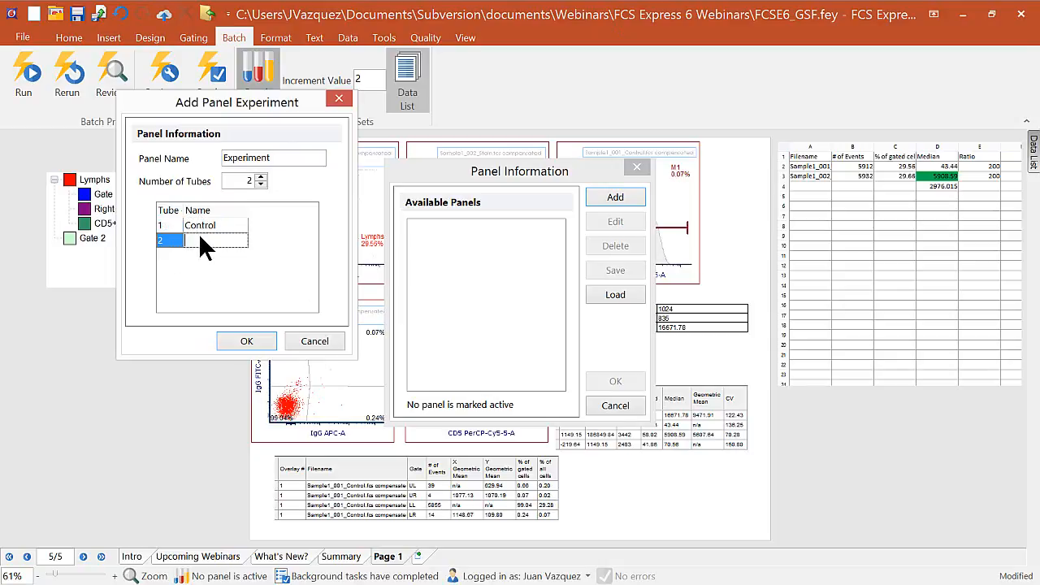
type("Sample")
left_click(247, 346)
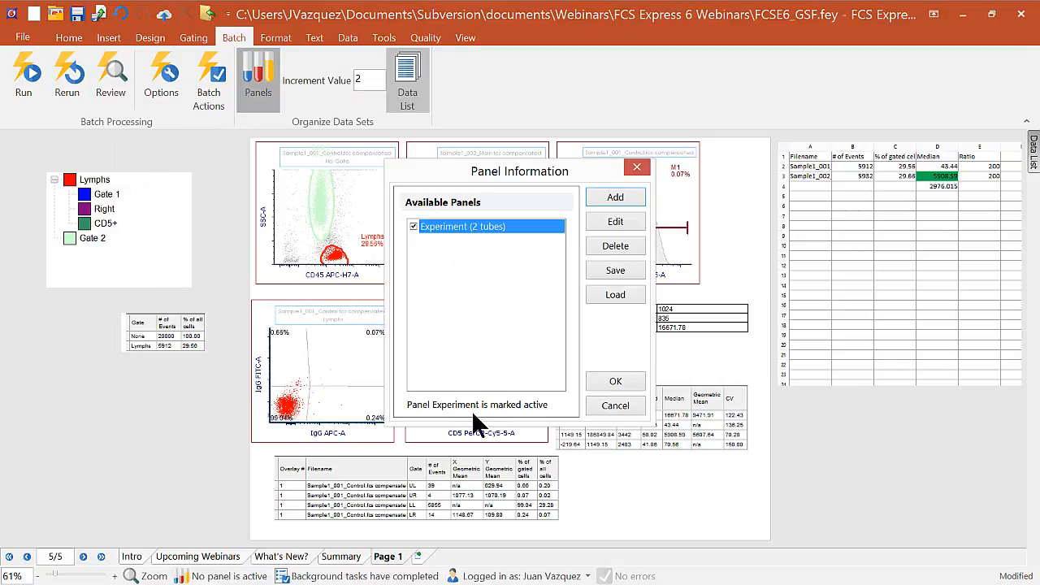
left_click(615, 382)
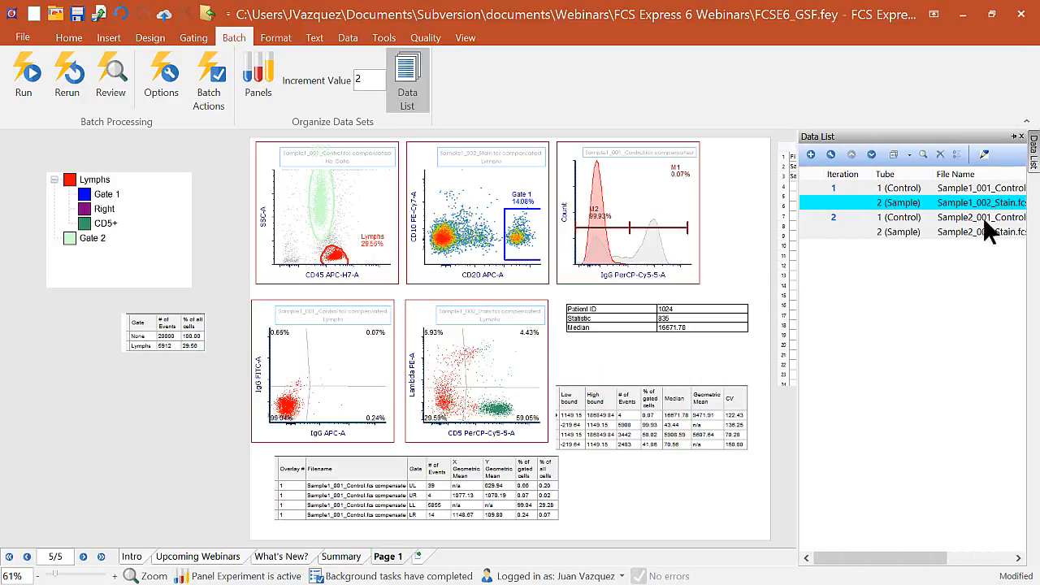
left_click_drag(797, 347, 471, 322)
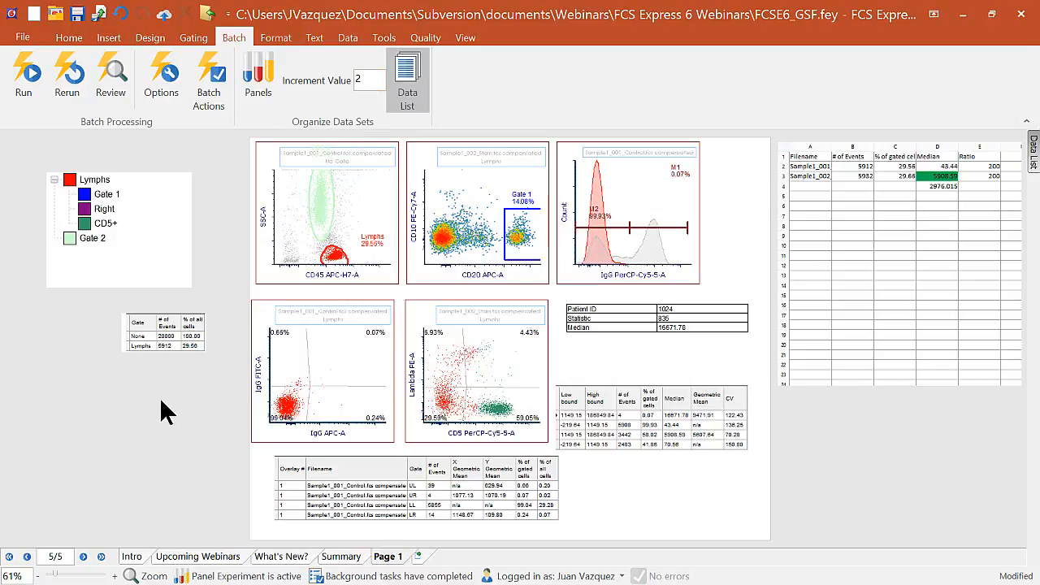
Save the layout as basic template in the Exports folder, using the Layout Files (with unlinked data) type.
left_click(23, 38)
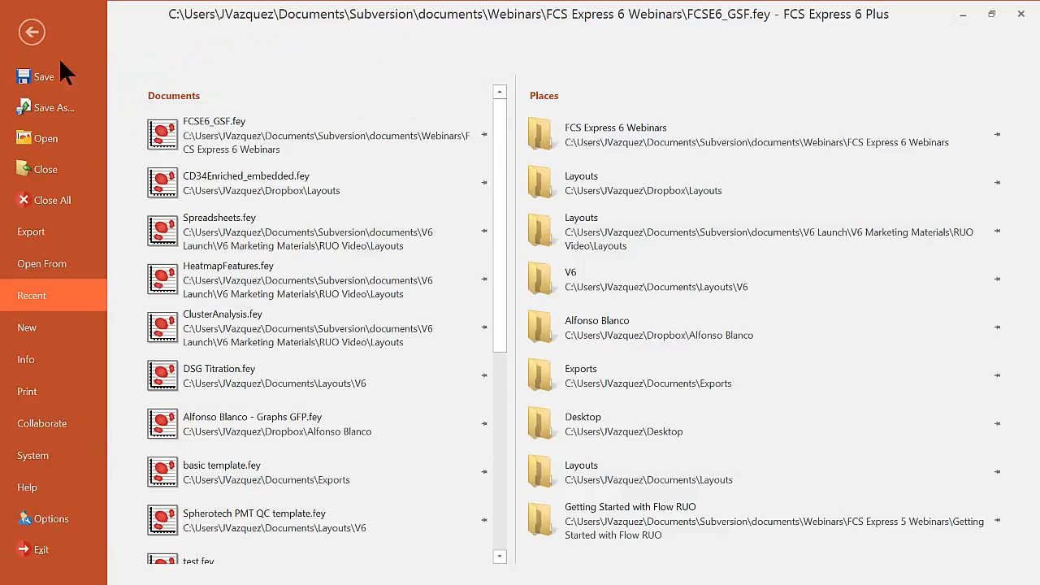
left_click(53, 104)
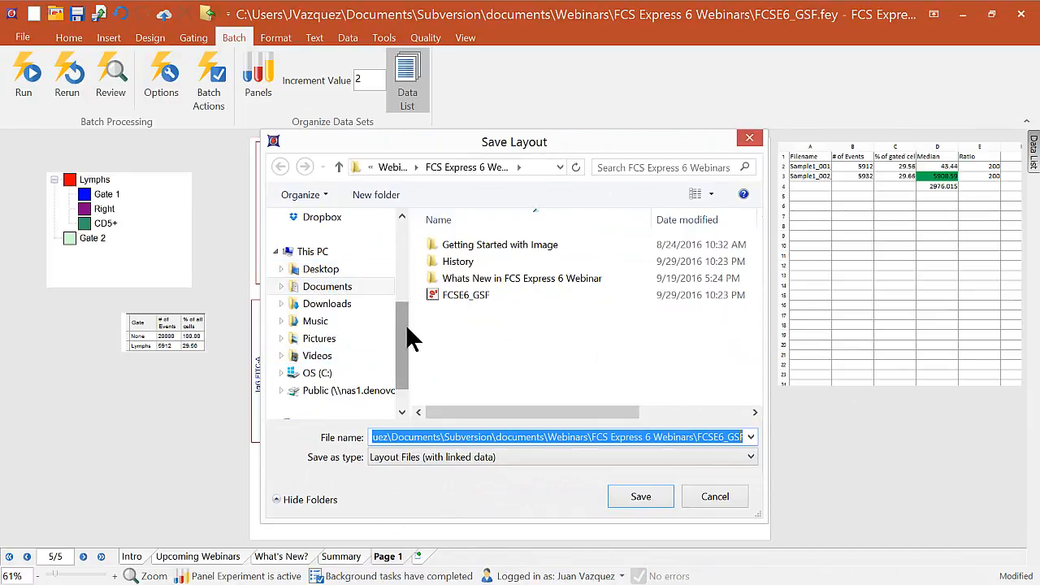
left_click_drag(411, 337, 413, 291)
left_click(341, 270)
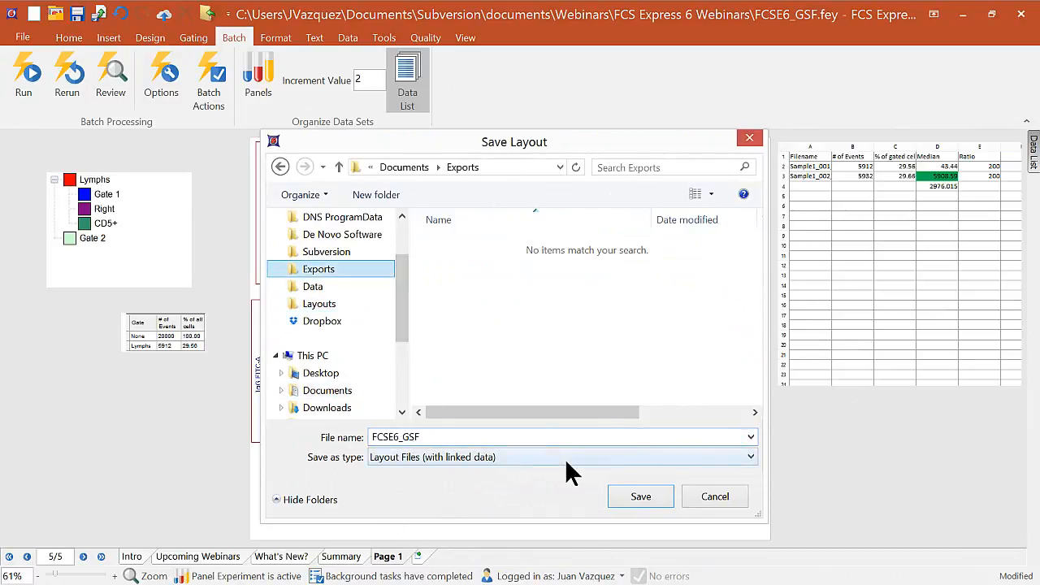
left_click(435, 441)
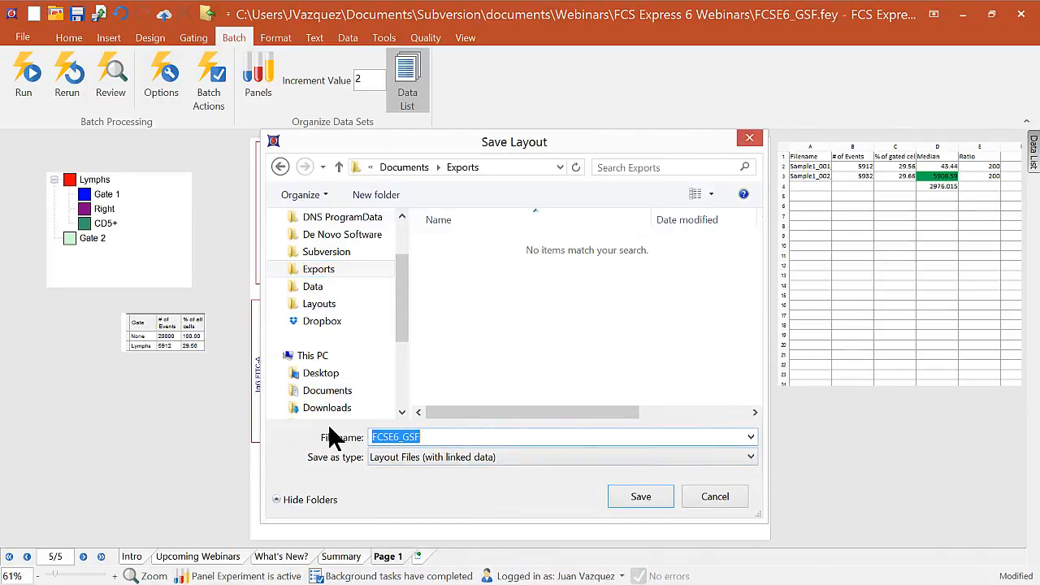
type("basic template")
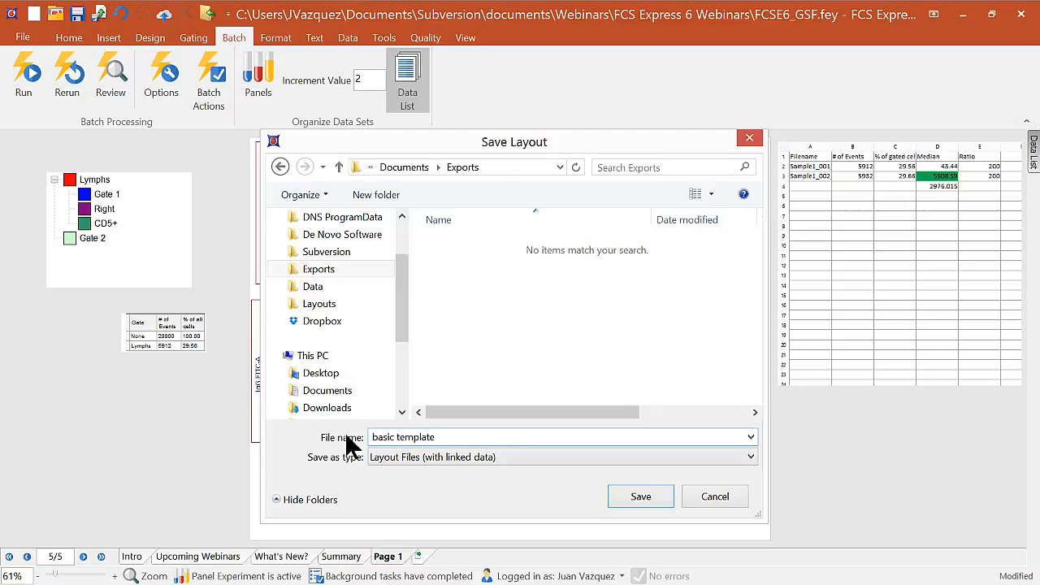
left_click(433, 456)
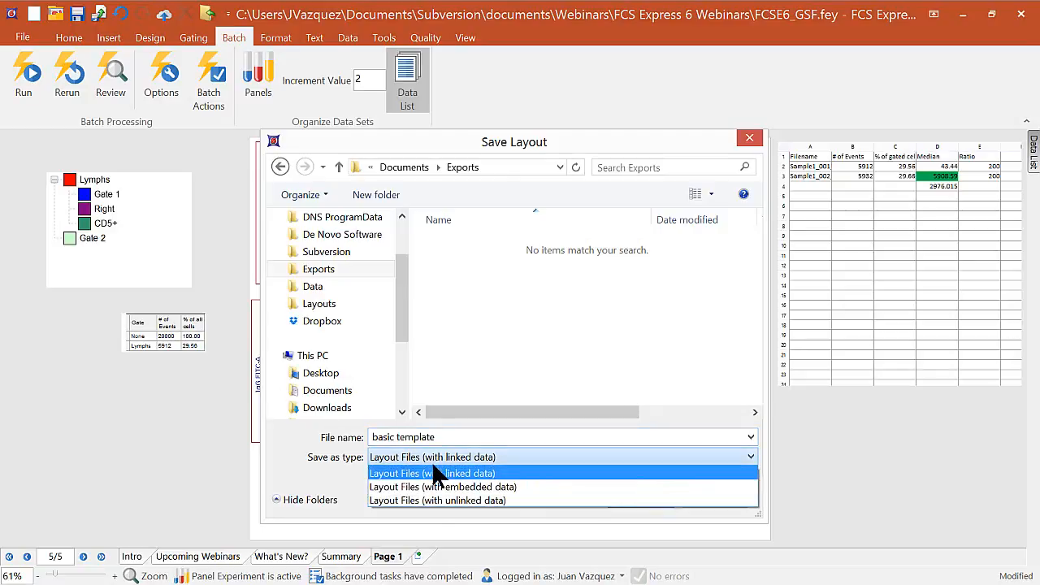
left_click(521, 501)
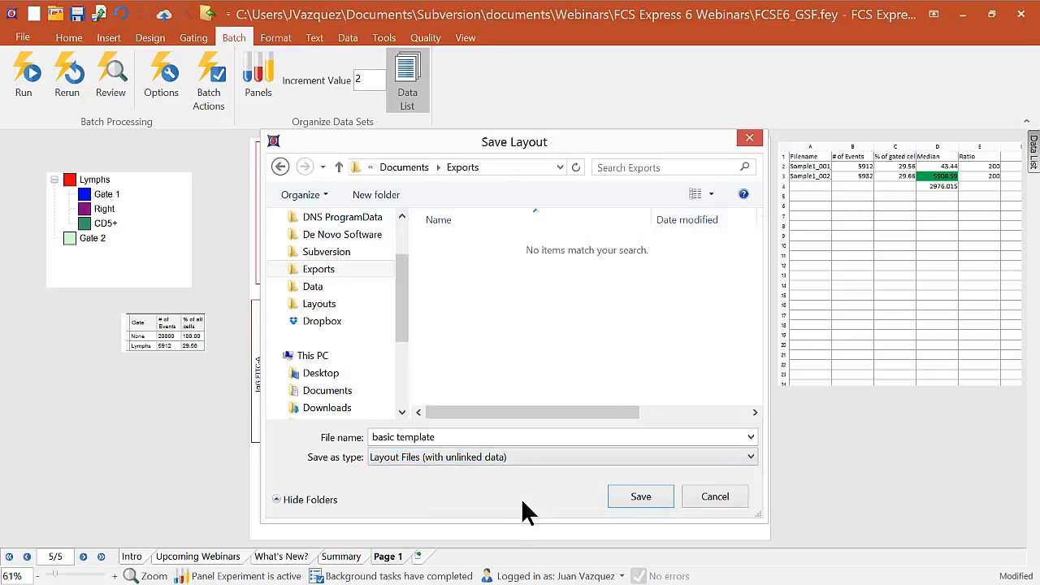
left_click(638, 494)
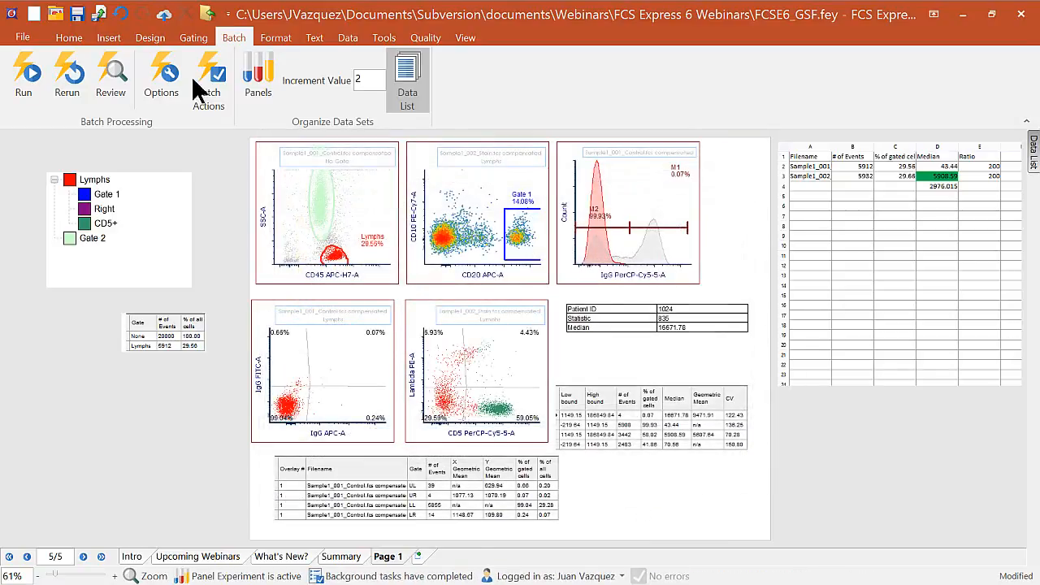
Close the current layout and open the recent document basic template.fey at Page 1.
left_click(207, 15)
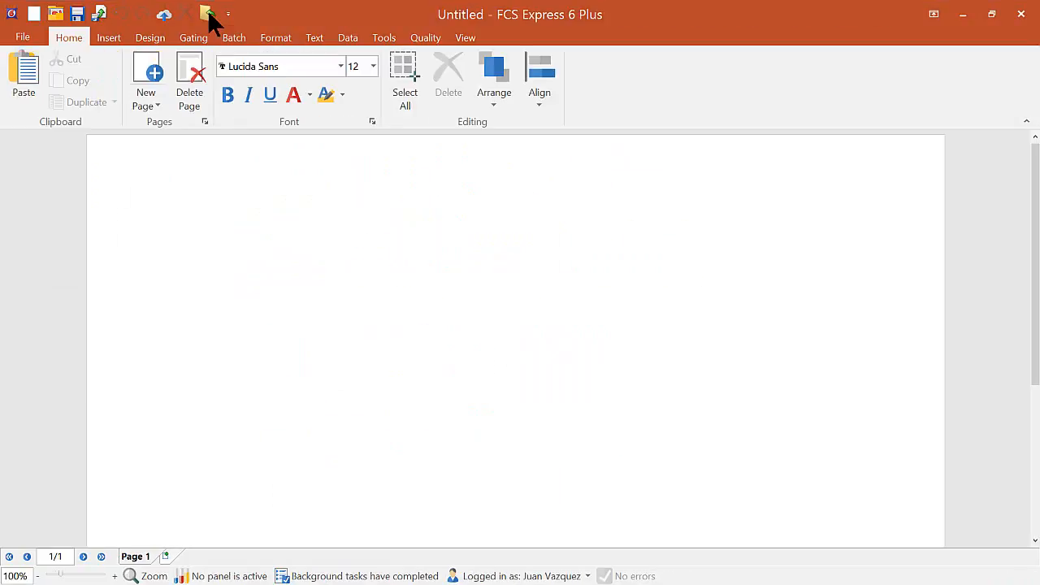
left_click(24, 39)
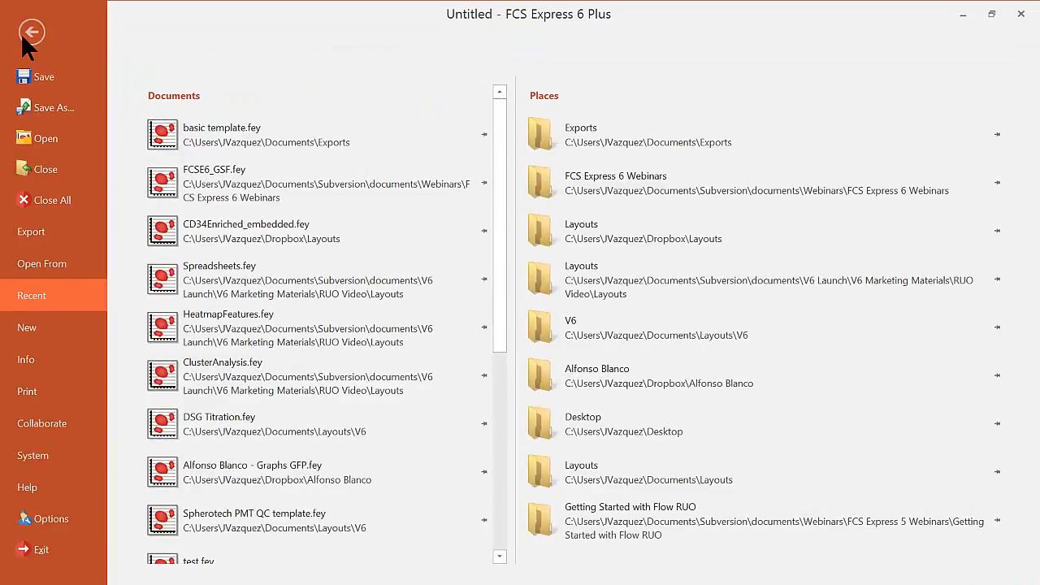
left_click(267, 132)
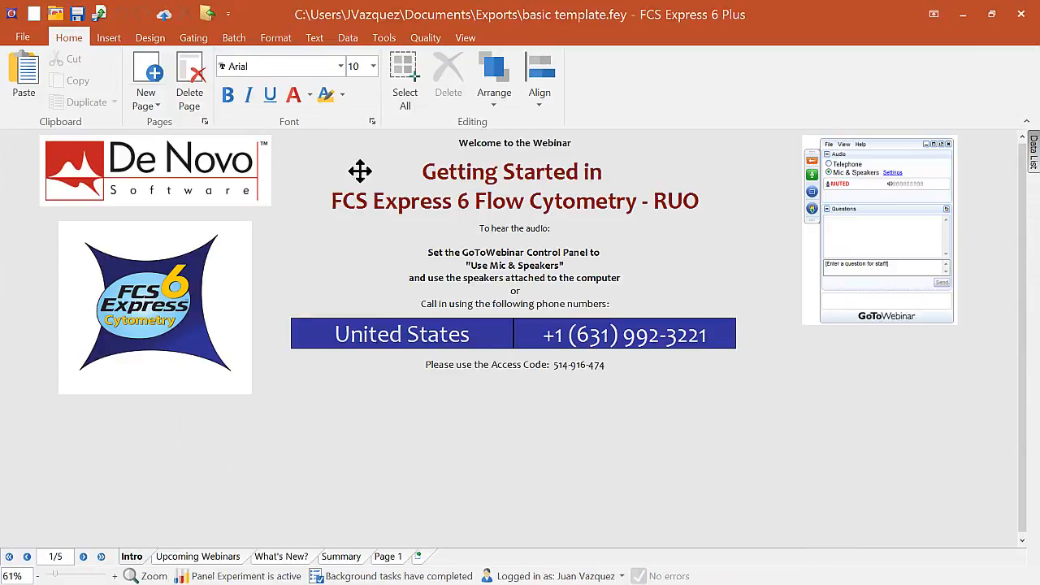
left_click(387, 558)
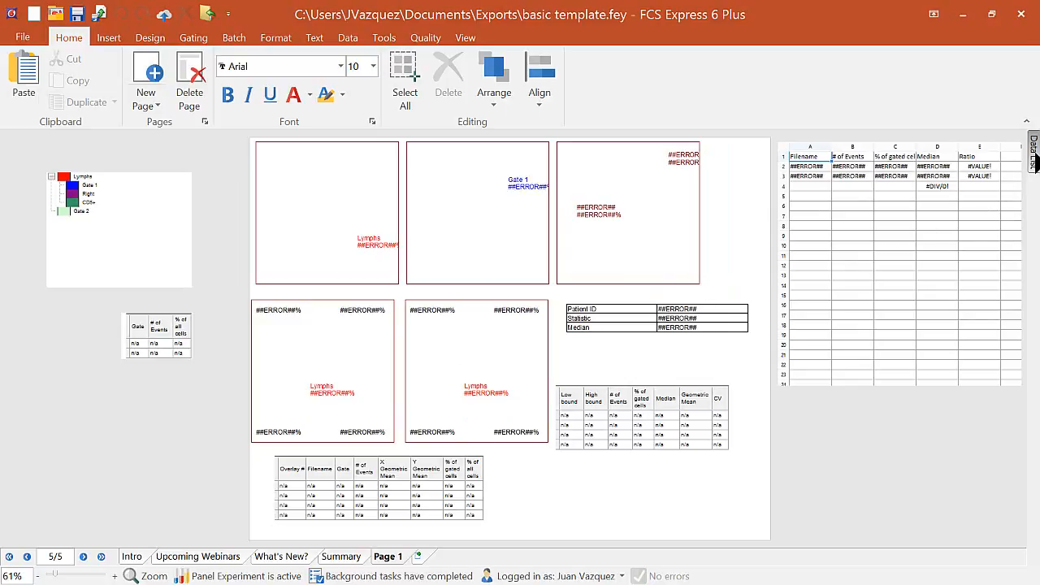
Add Sample1_001_Control from the Control and Sample data folder to the data list, letting the next data file be added automatically.
mouse_move(1034, 159)
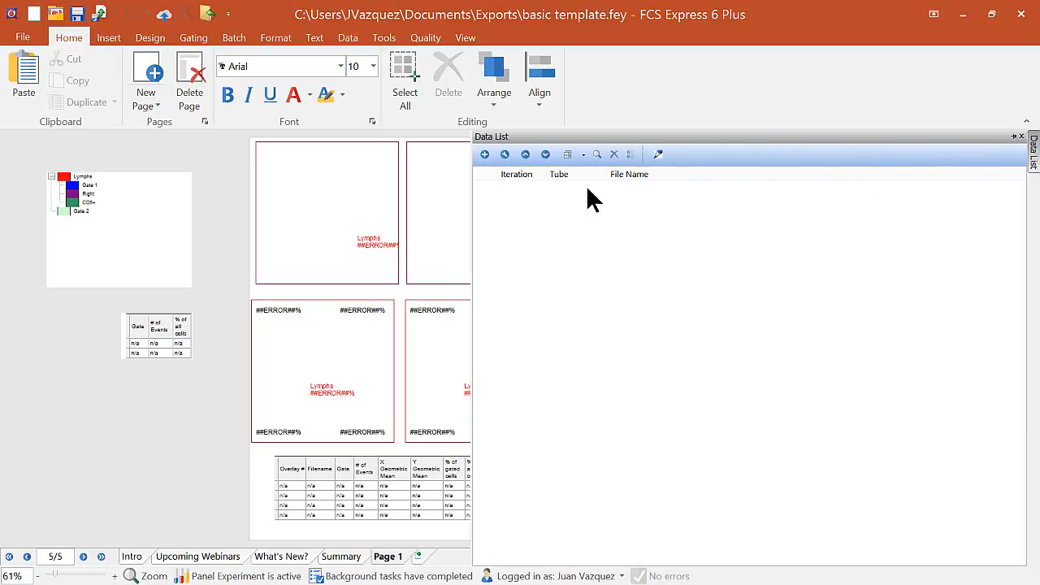
left_click(484, 153)
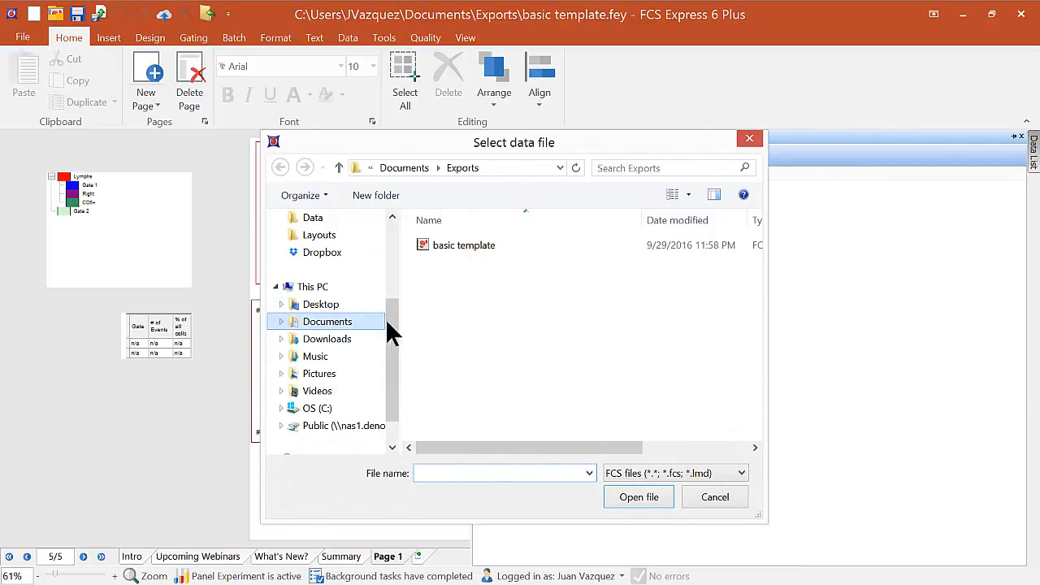
left_click(309, 218)
scroll(547, 380, "down", 4)
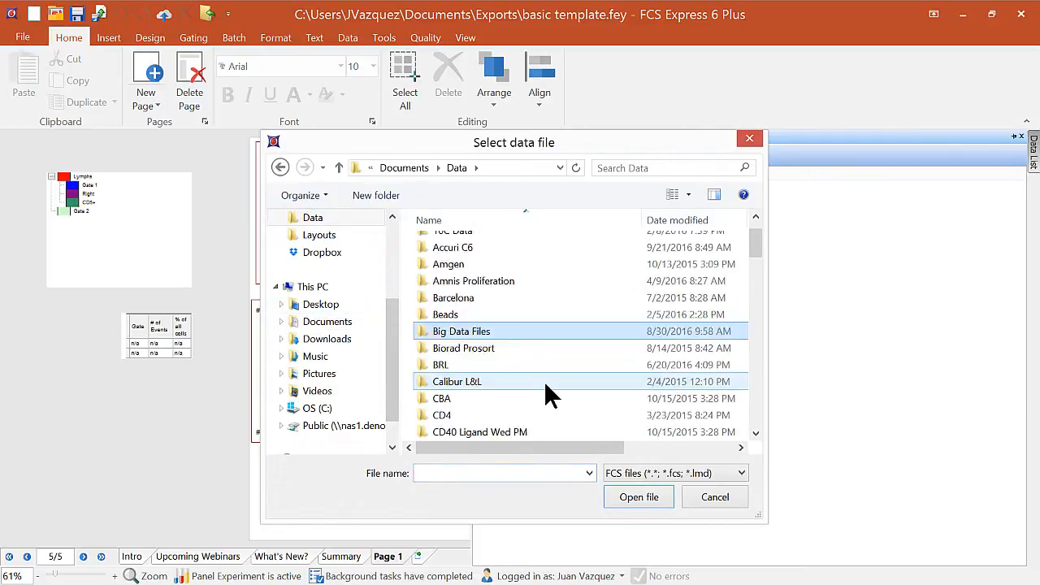
double_click(512, 366)
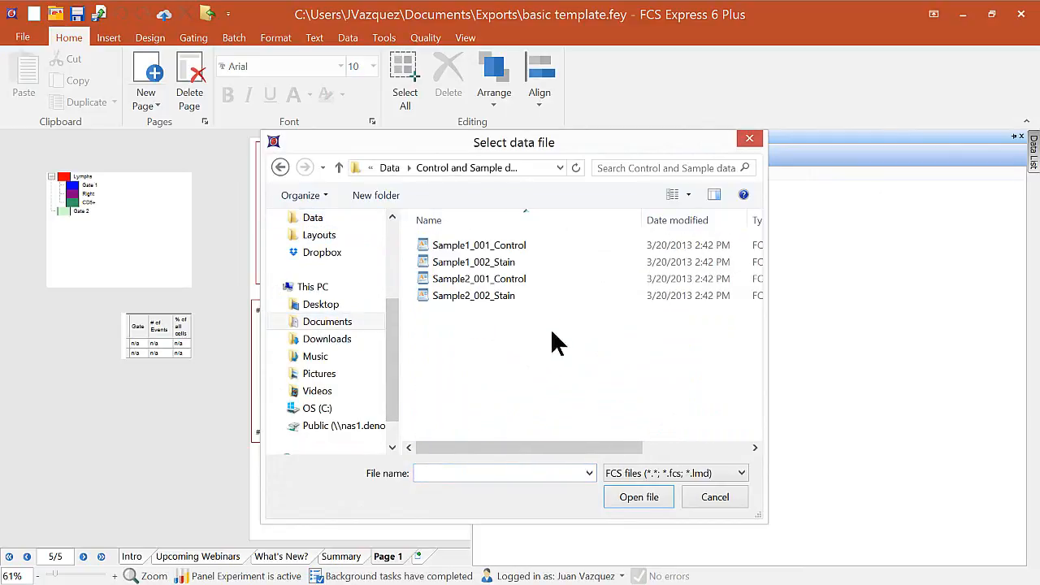
left_click(505, 247)
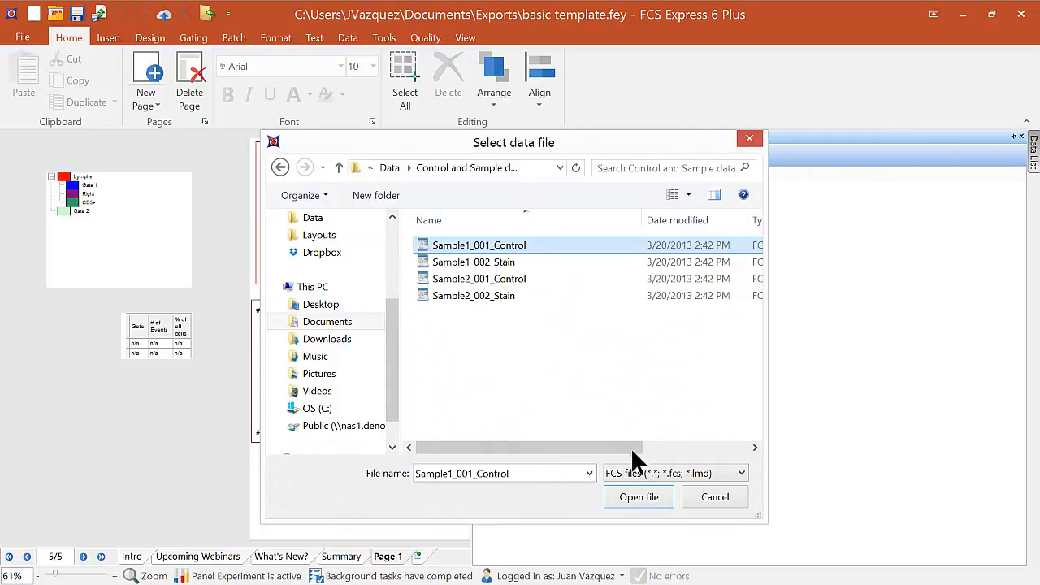
left_click(643, 499)
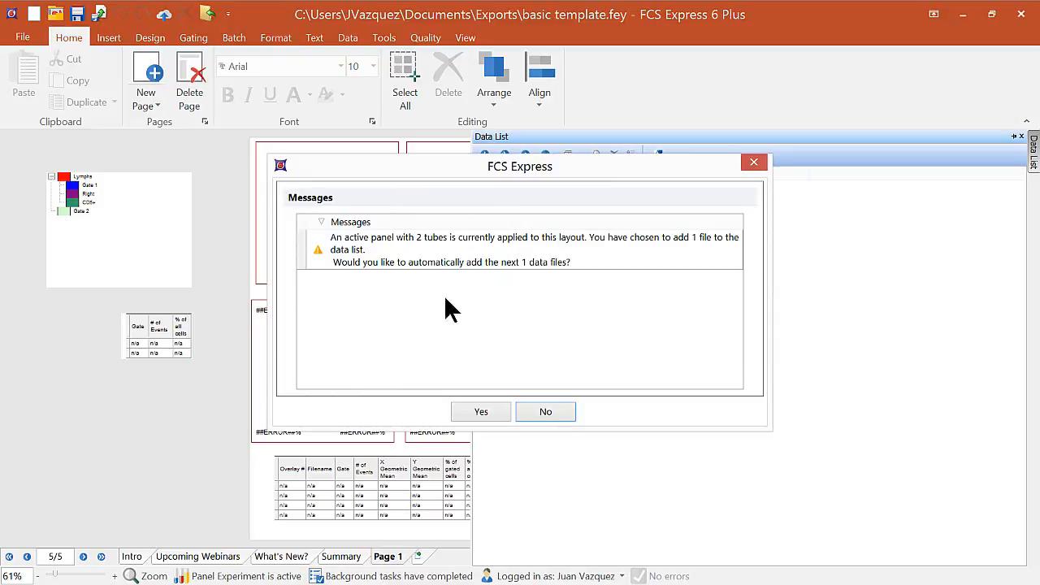
left_click(481, 413)
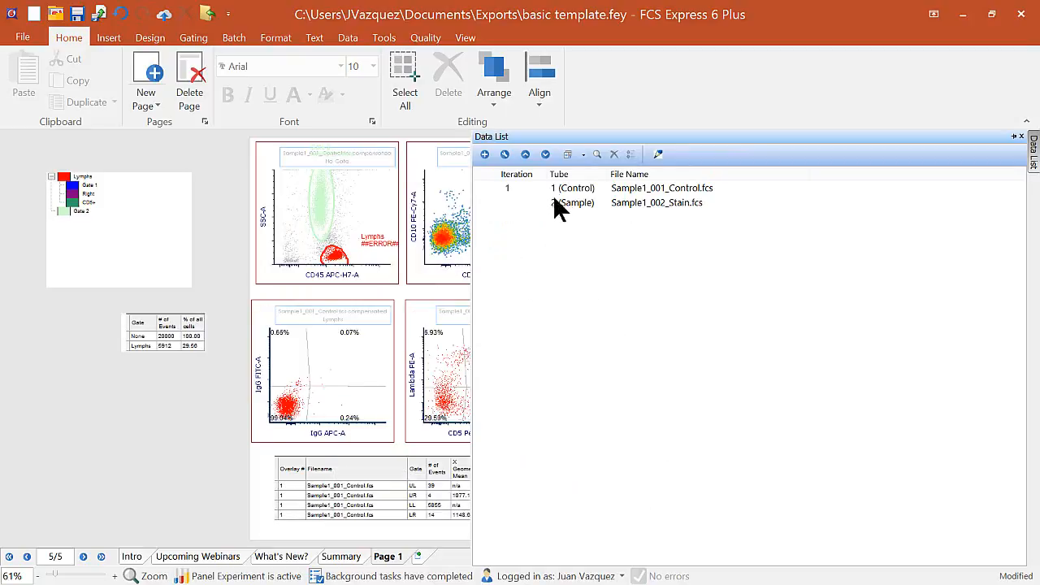
left_click(177, 455)
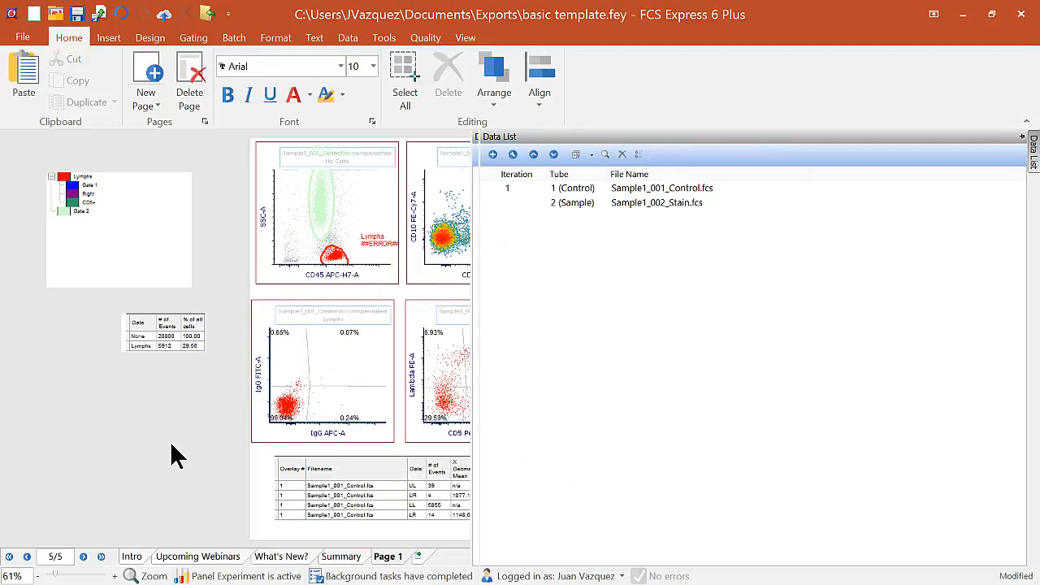
Select the Lymphs gate on the CD45 plot, and add Sample2_001_Control and Sample2_002_Stain together to the data list.
left_click(332, 260)
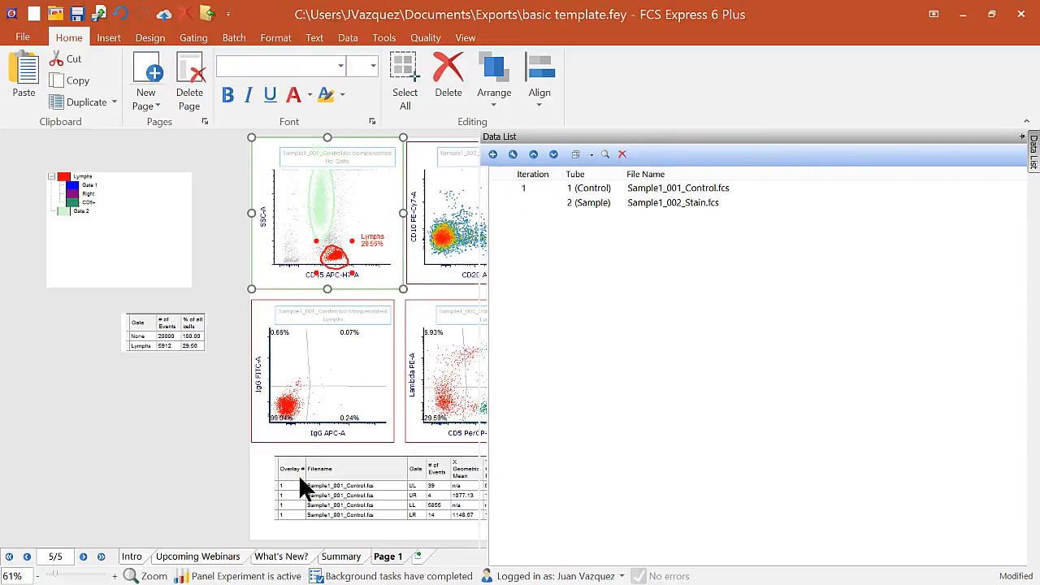
left_click(484, 155)
left_click(488, 279)
left_click(500, 297, "shift")
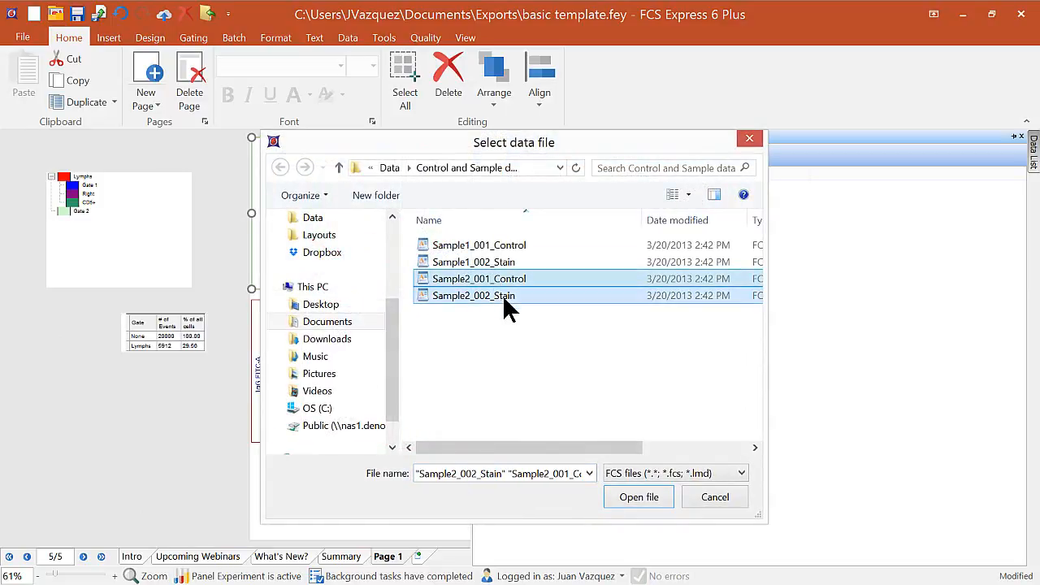
left_click(637, 500)
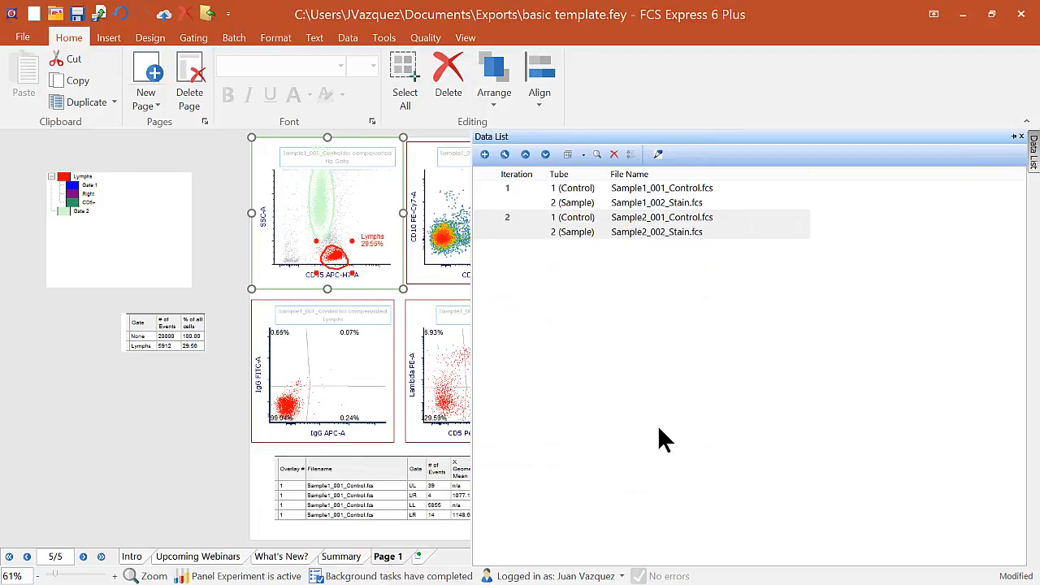
Examine both control and stain iterations in the data list, and the Filename to Ratio columns of the spreadsheet.
left_click(511, 186)
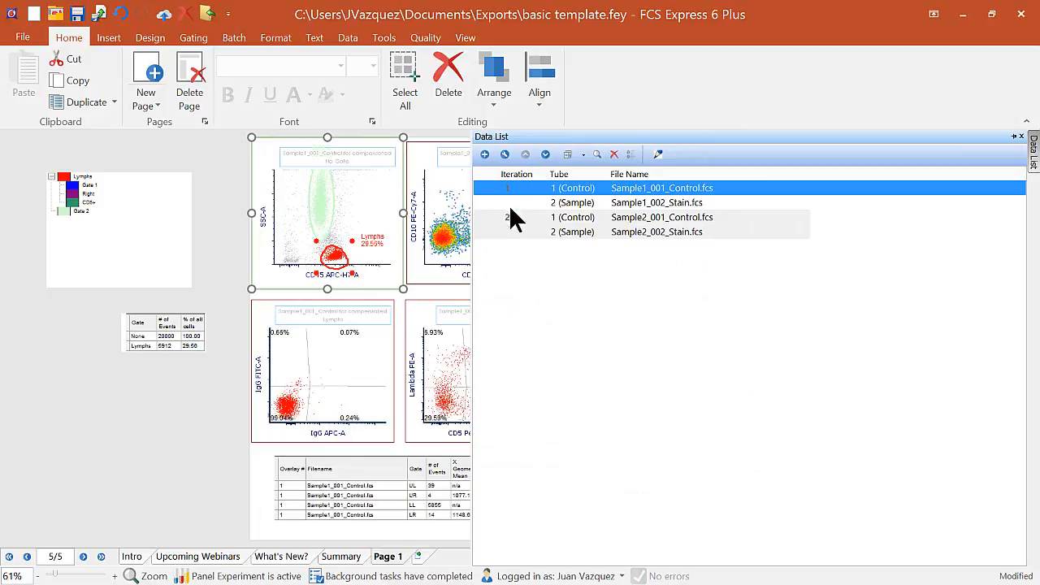
left_click(508, 219)
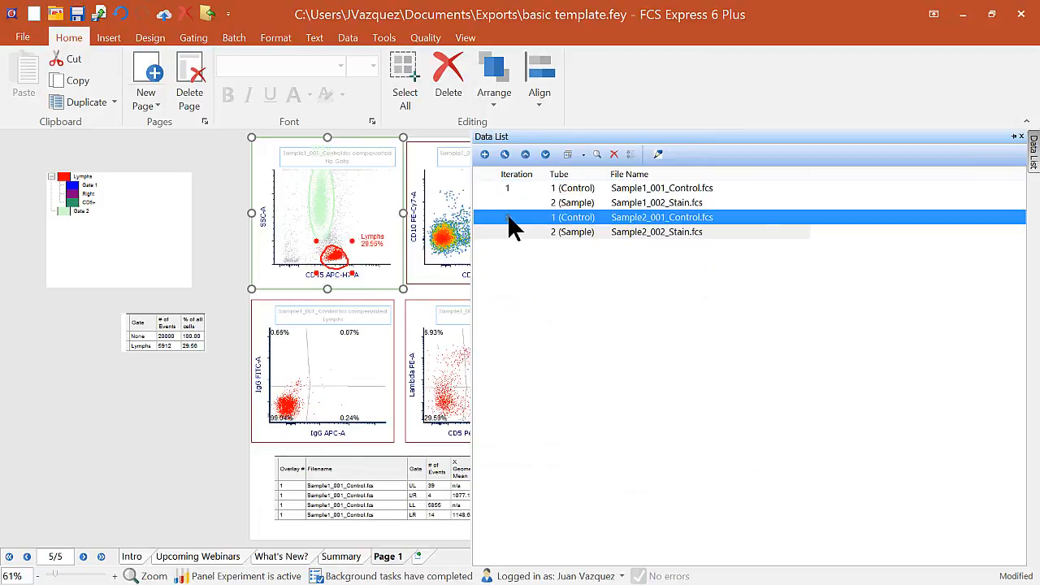
left_click(508, 192)
left_click(187, 439)
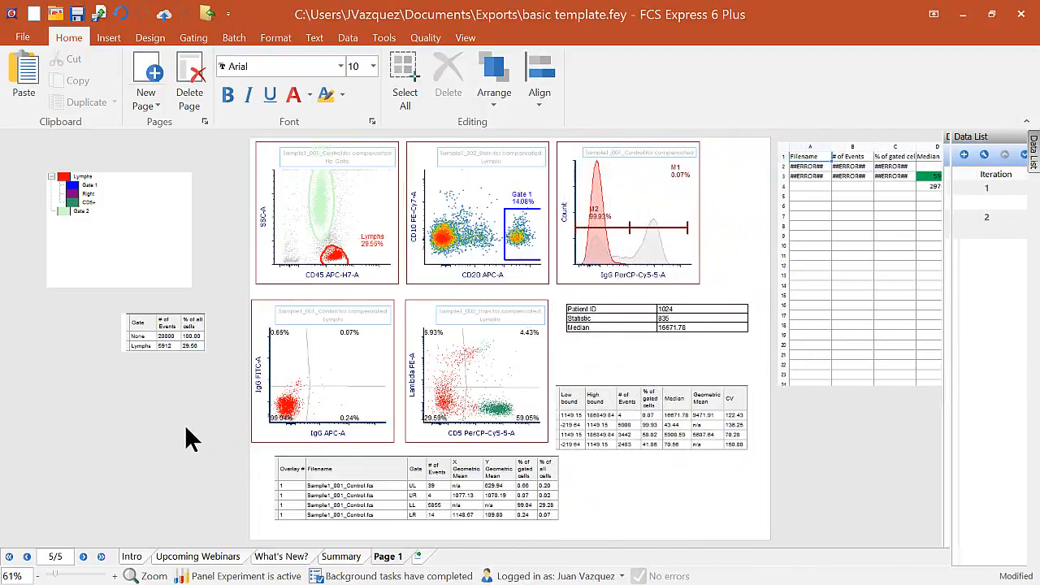
left_click(857, 203)
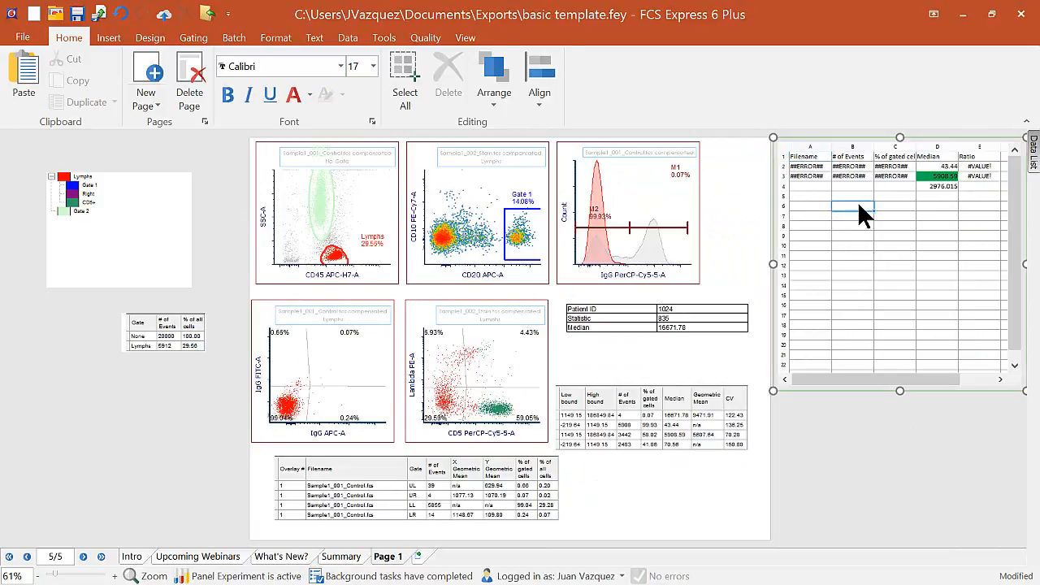
left_click(880, 286)
left_click(967, 273)
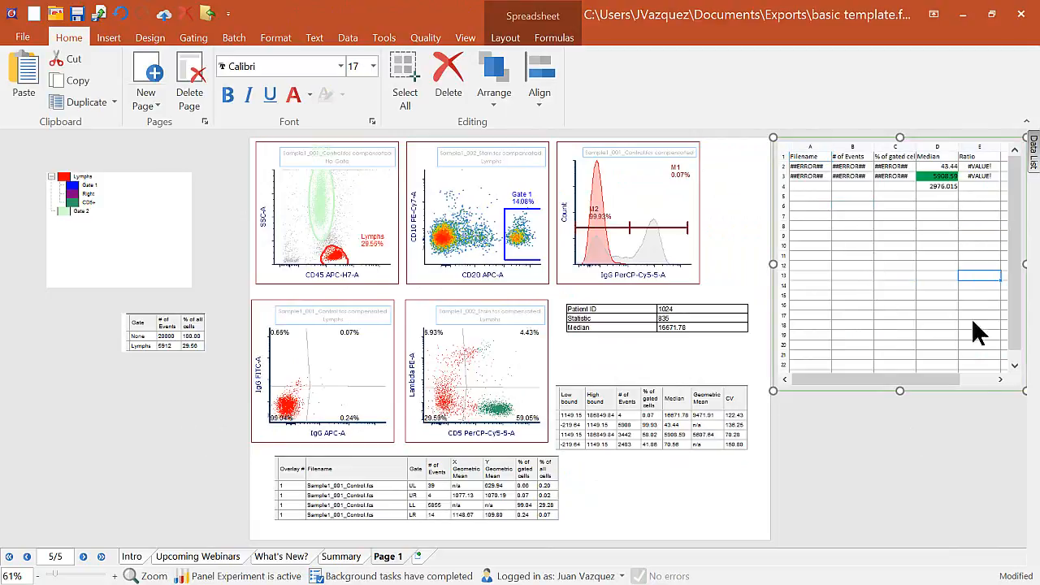
left_click(953, 482)
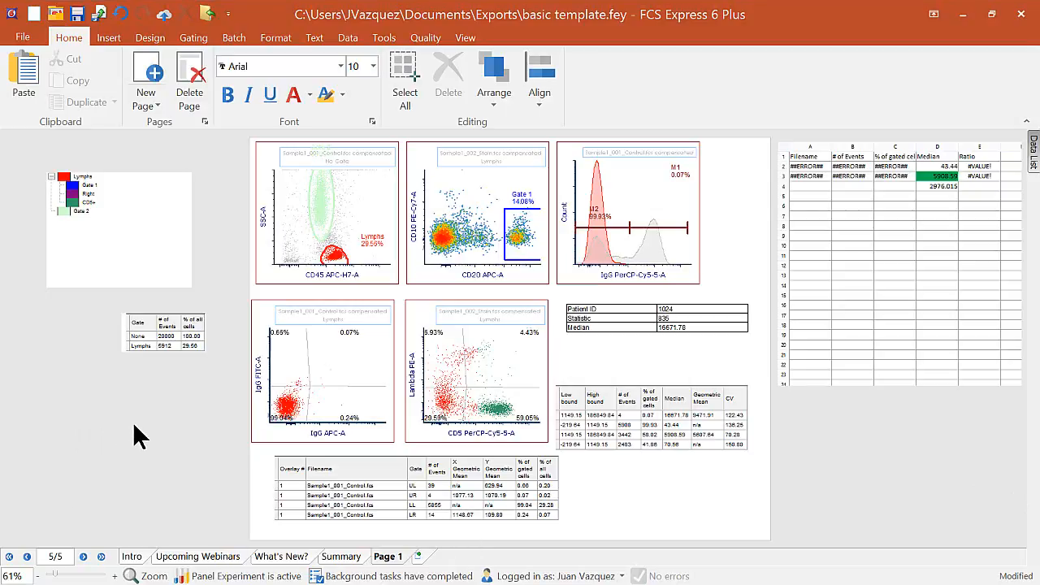
Review the configured batch actions, including the PowerPoint, PDF, plot picture and Excel (Column Mode) exports.
left_click(238, 36)
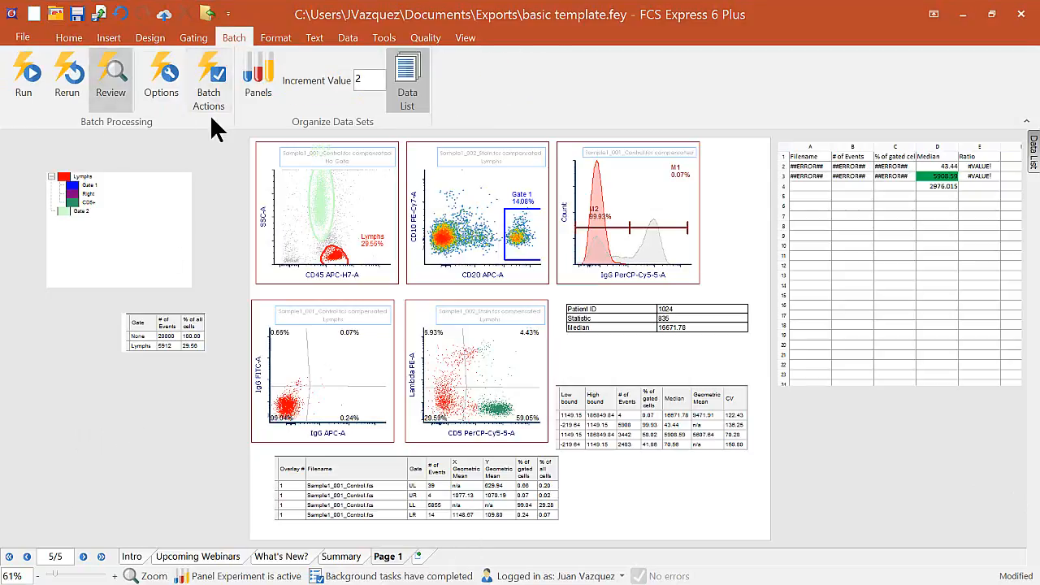
left_click(211, 91)
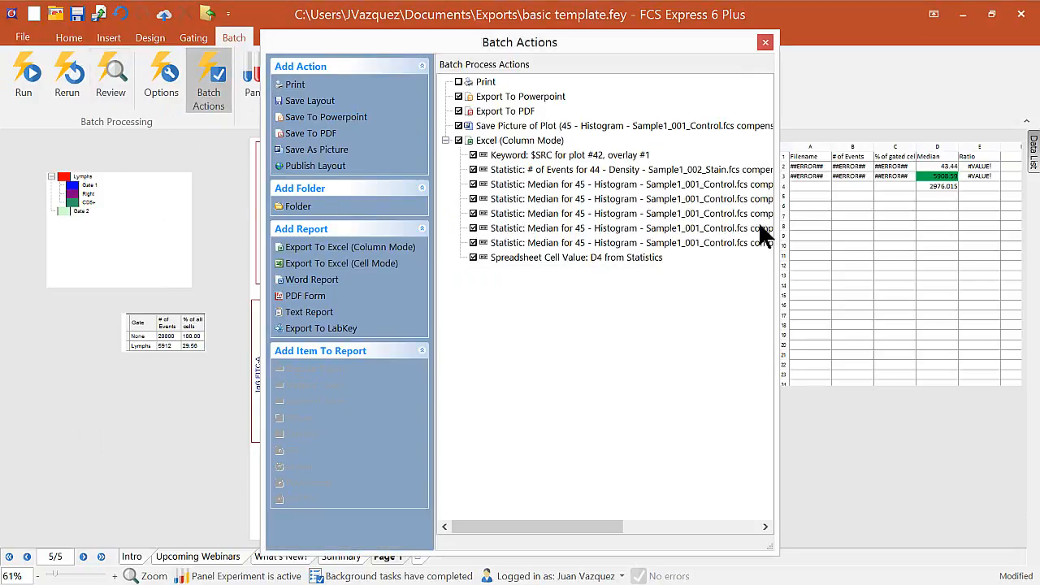
left_click(765, 43)
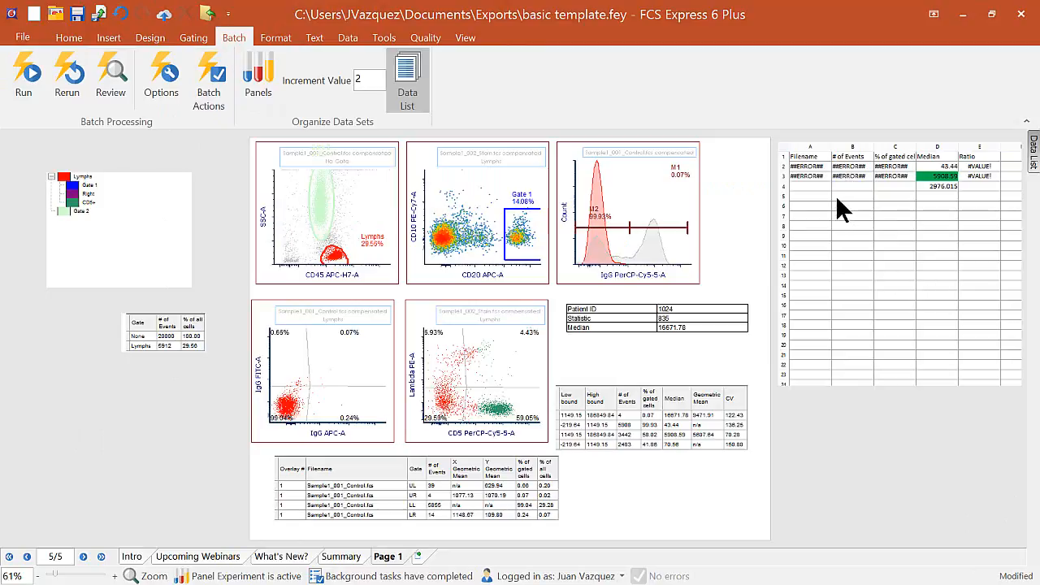
Clear the contents of cells A1:C4 in the spreadsheet, covering Filename, # of Events and % of gated cells.
left_click(813, 197)
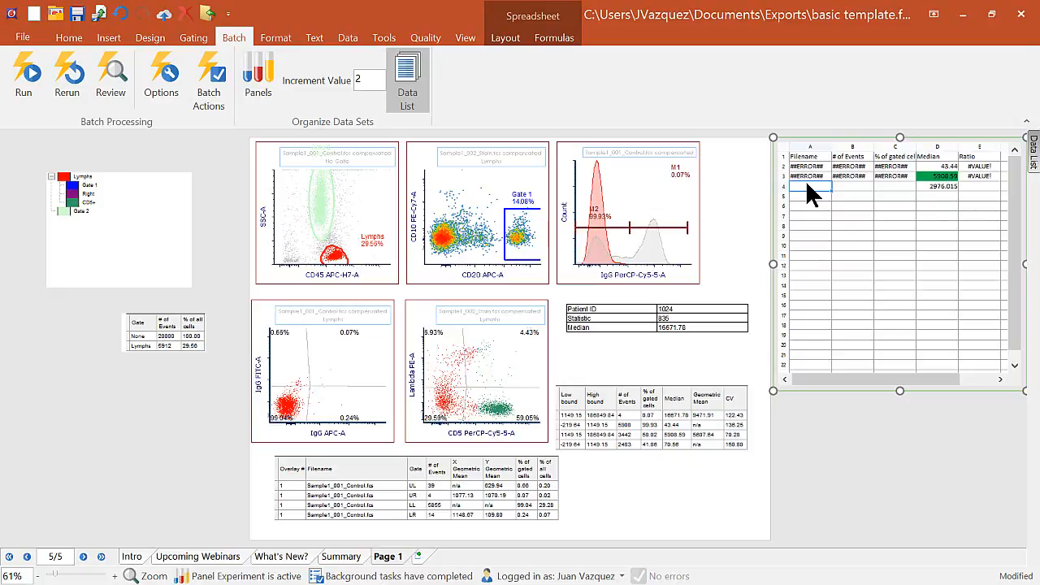
left_click_drag(808, 183, 888, 159)
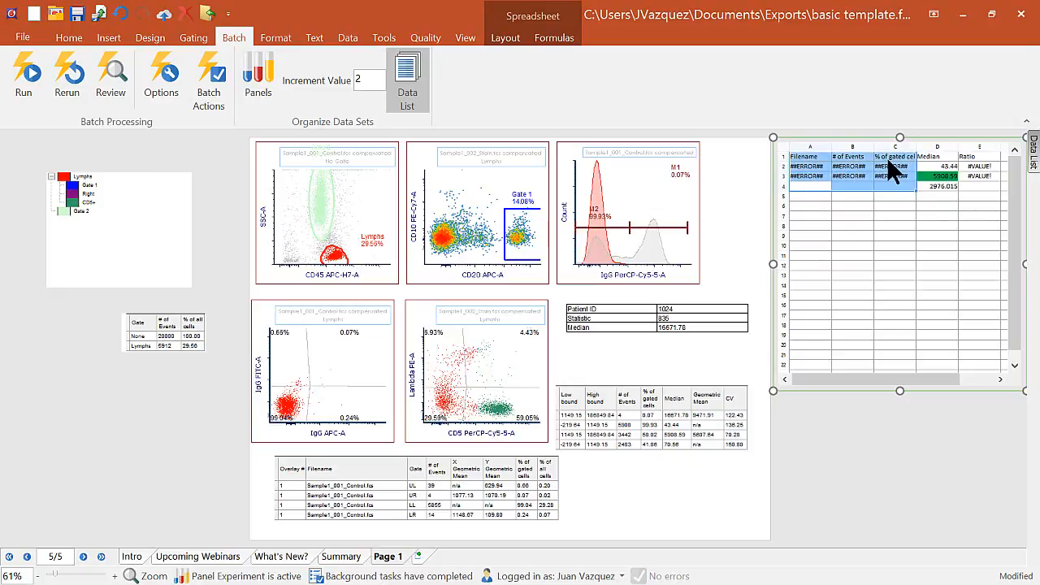
left_click(504, 37)
left_click(860, 57)
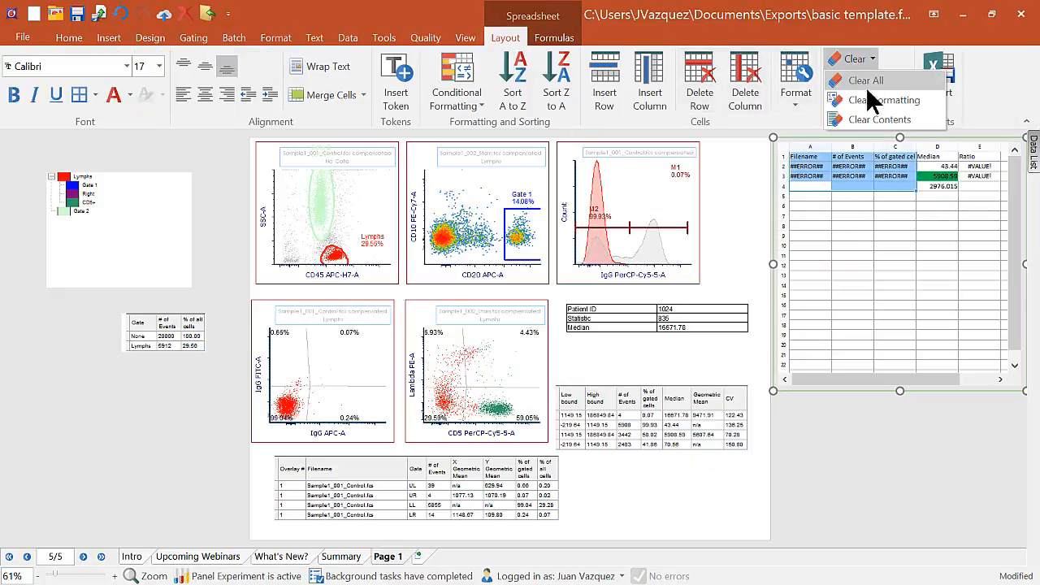
left_click(867, 112)
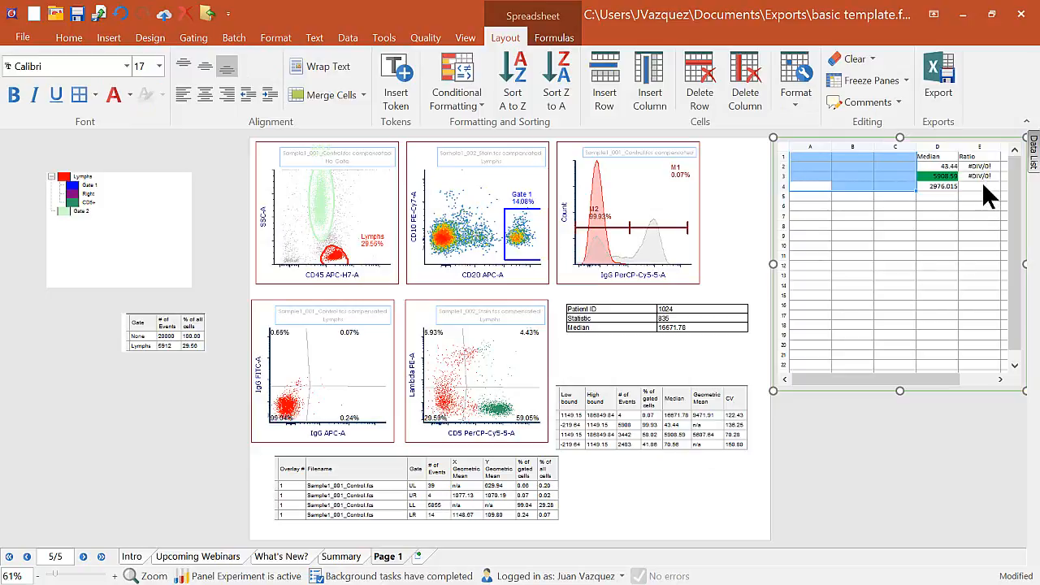
Clear the contents of the Ratio cells E1:E4 in the spreadsheet and leave the spreadsheet.
left_click_drag(982, 185, 967, 159)
left_click(851, 59)
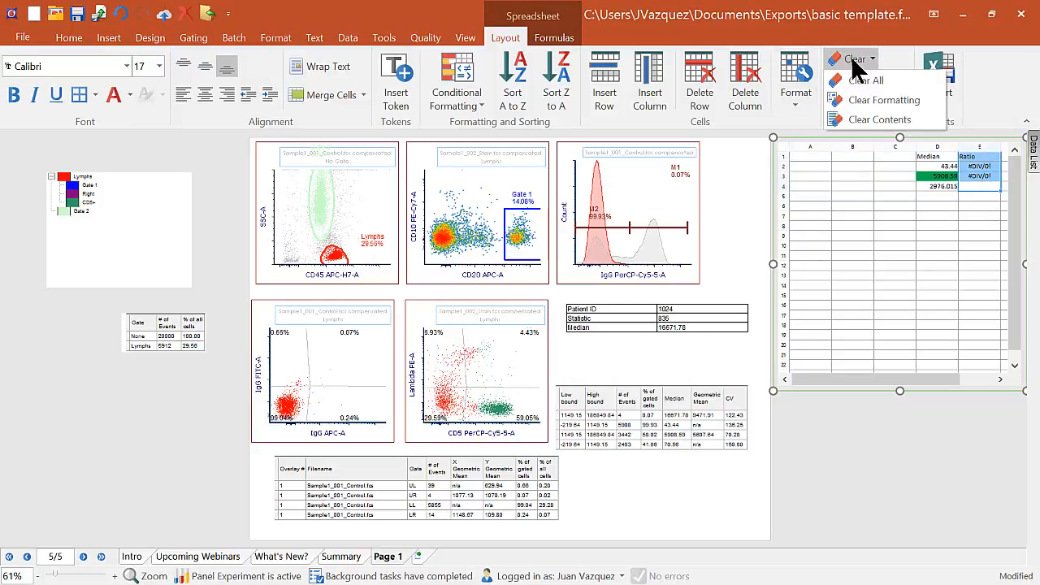
left_click(867, 111)
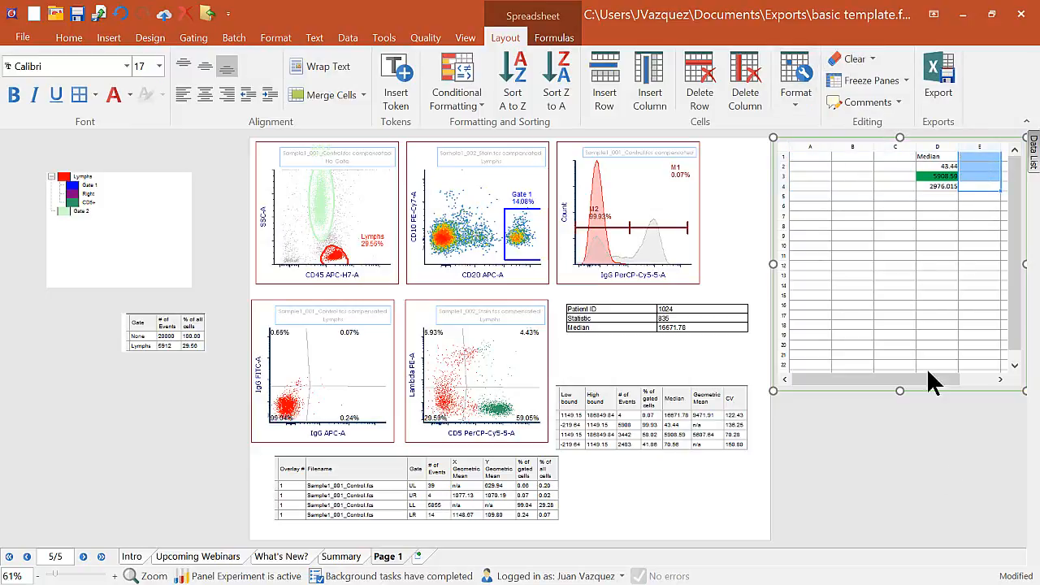
left_click(947, 481)
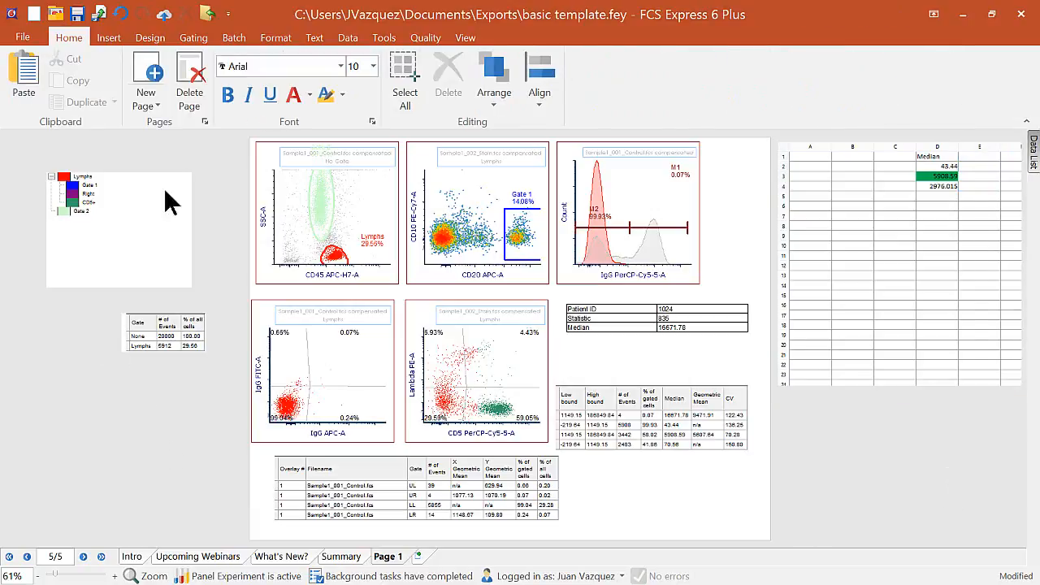
Set the batch processing options to unconditionally pause between iterations.
left_click(233, 37)
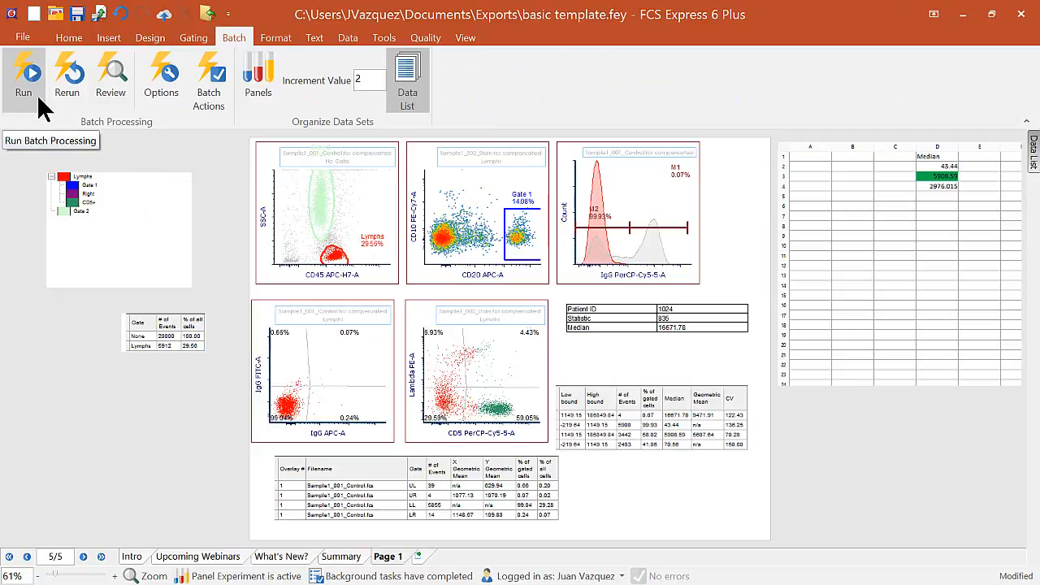
left_click(168, 72)
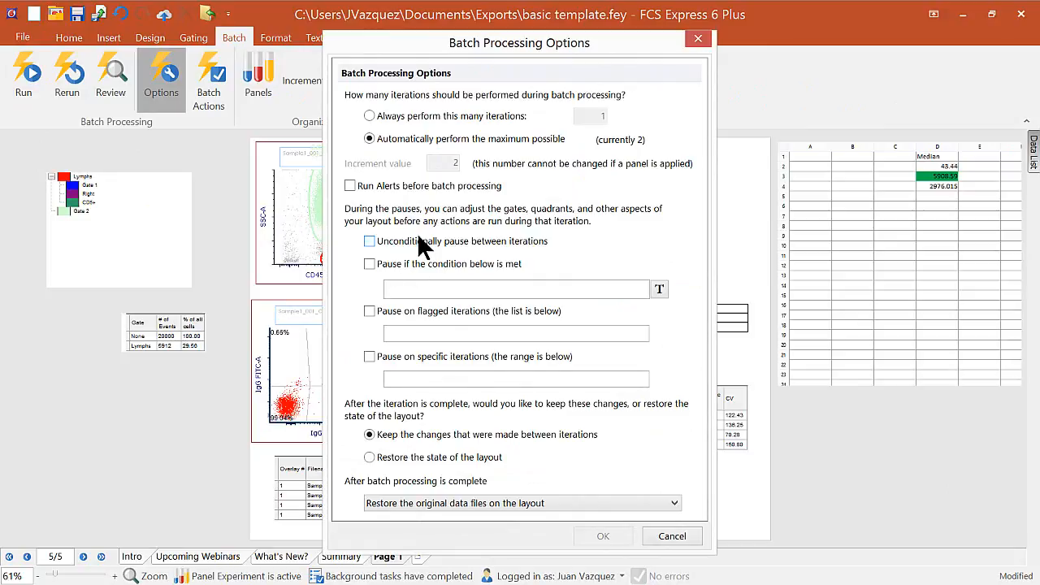
left_click(370, 242)
left_click(608, 538)
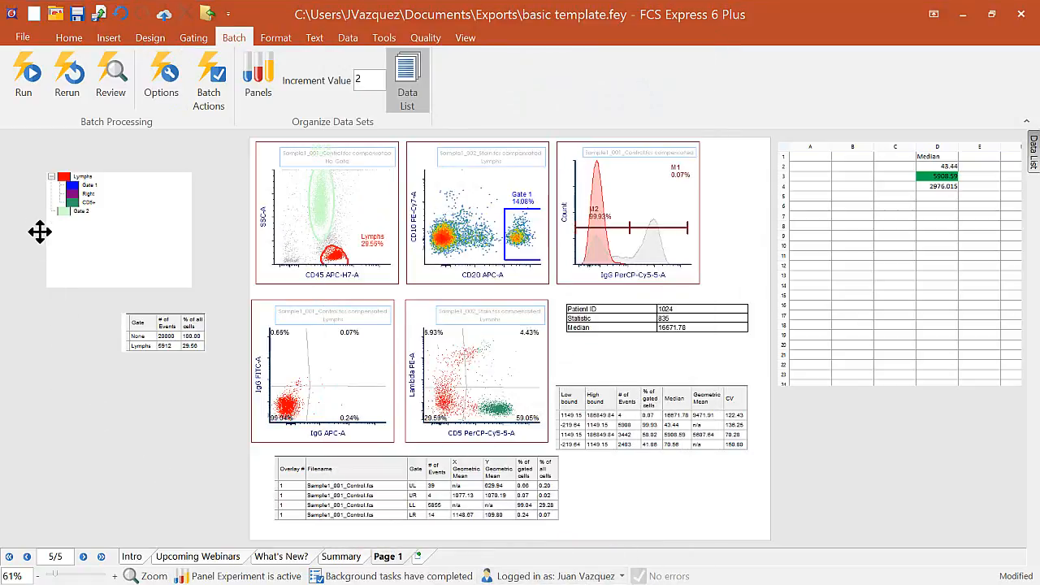
Run the batch process up to its pause and move the progress dialog clear of the plots.
left_click(24, 75)
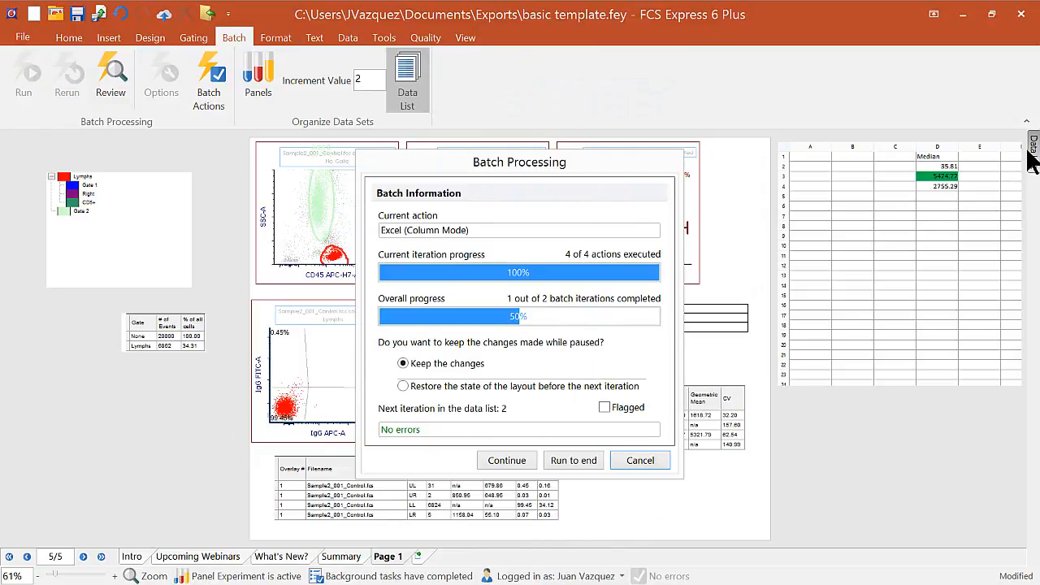
mouse_move(1033, 159)
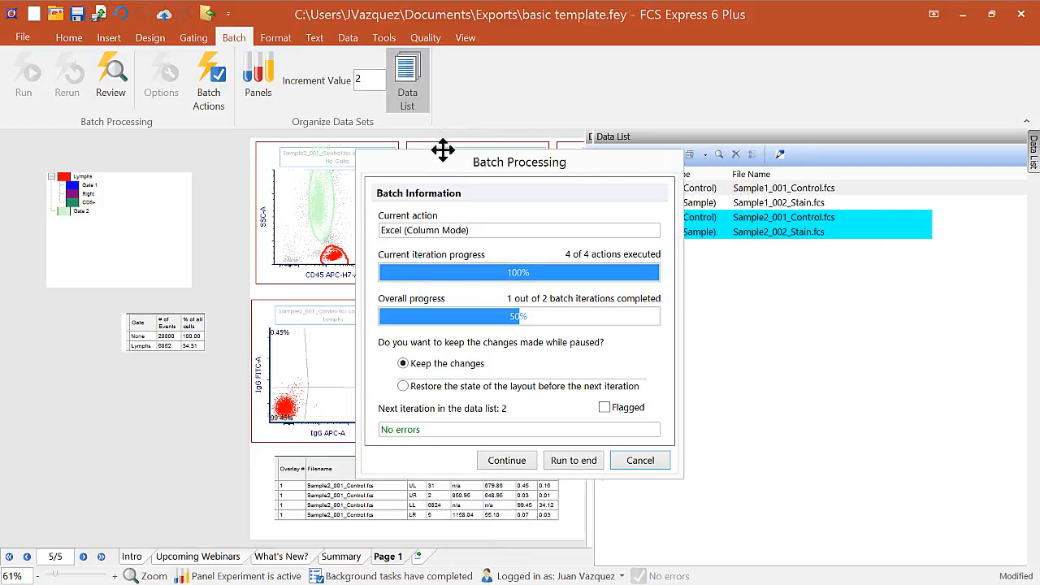
left_click_drag(441, 162, 735, 103)
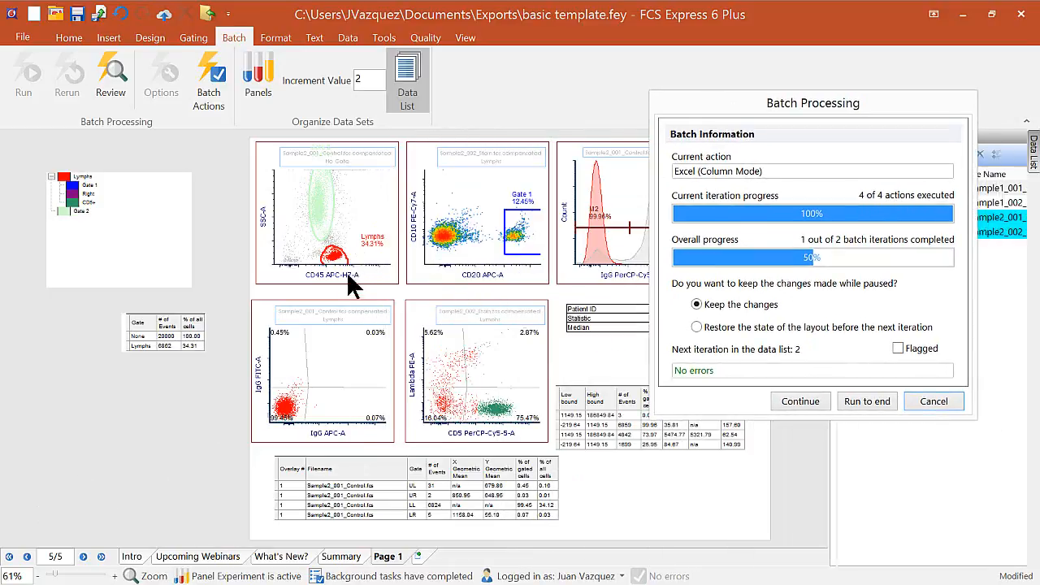
Shift the Lymphs gate slightly on the CD45 plot and Gate 1 on the CD20 plot, and run the batch to the end.
mouse_move(334, 258)
left_mouse_down()
mouse_move(347, 249)
mouse_move(337, 258)
left_mouse_up()
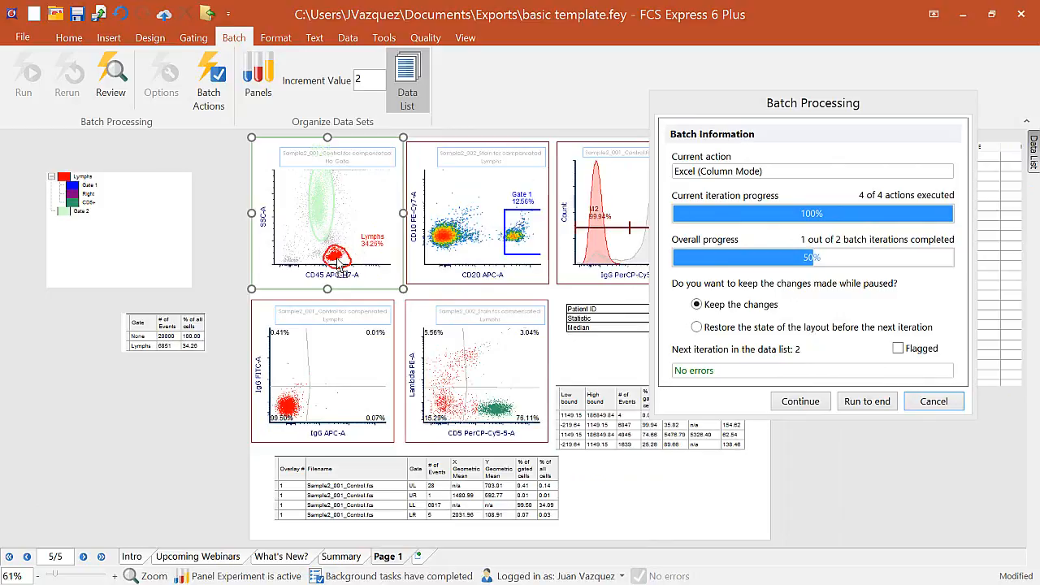
left_click(510, 232)
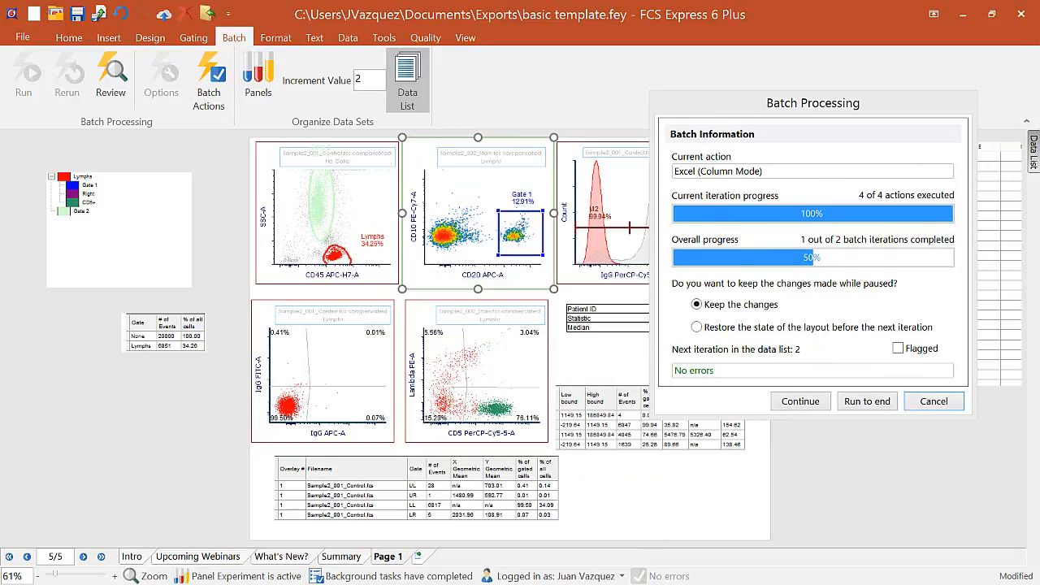
left_click(874, 406)
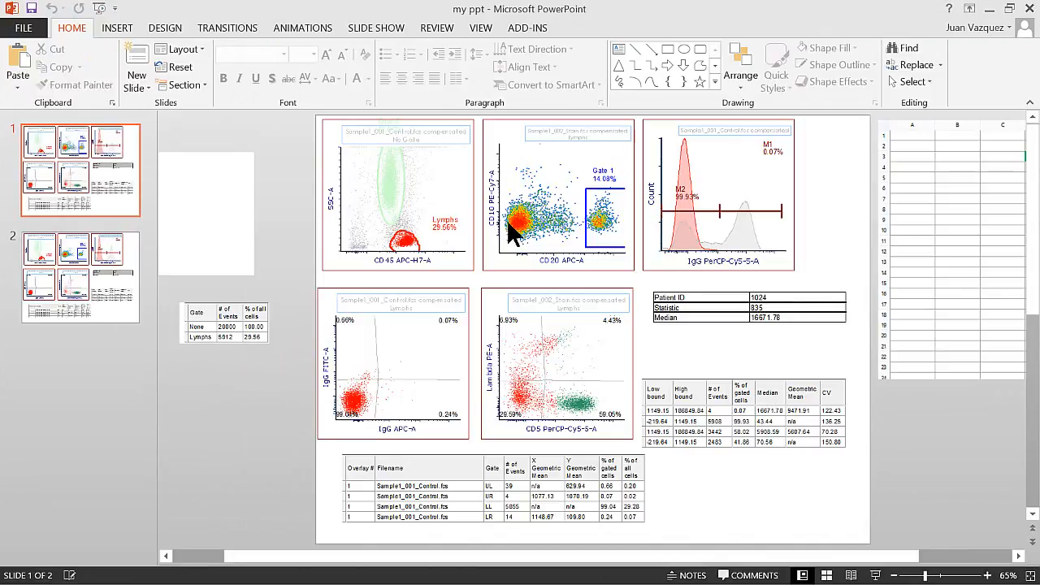
Switch to PowerPoint and compare slides 1 and 2 of the exported my ppt presentation.
left_click(76, 174)
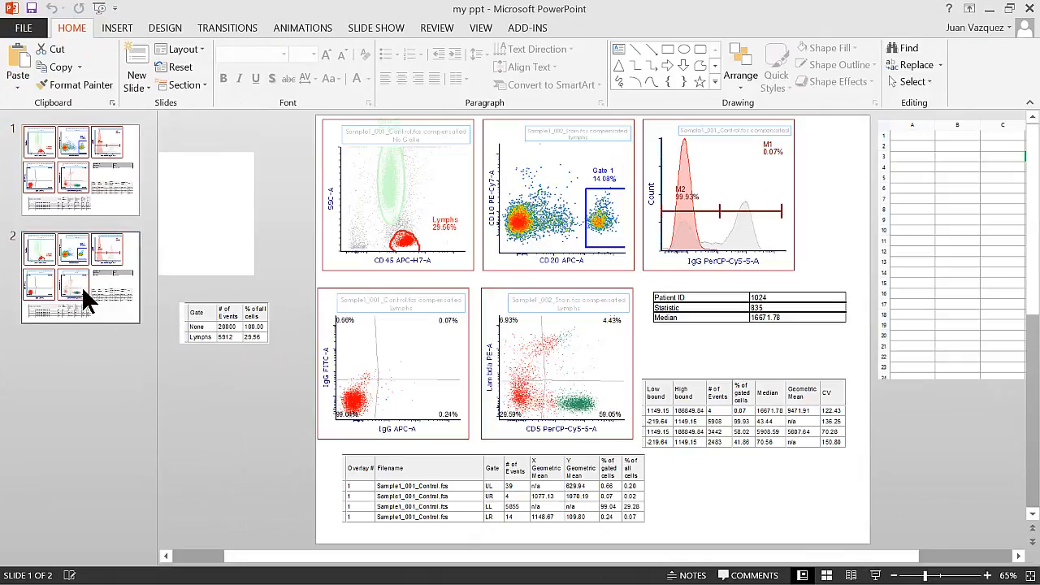
left_click(81, 286)
left_click_drag(268, 564, 207, 564)
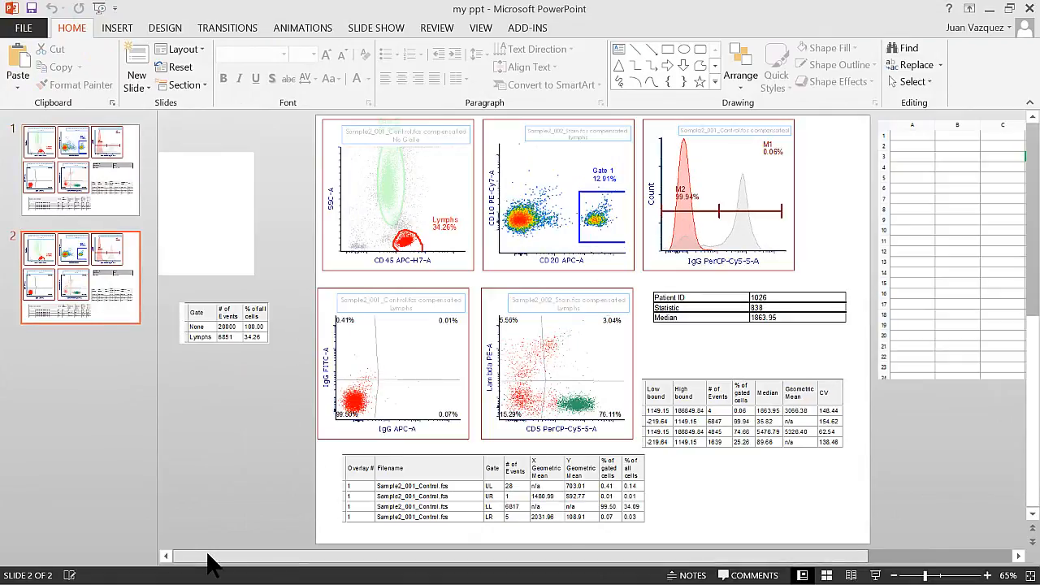
Move the gate hierarchy picture beside slide 2 upward and closer to the slide, and inspect it enlarged.
left_click(238, 207)
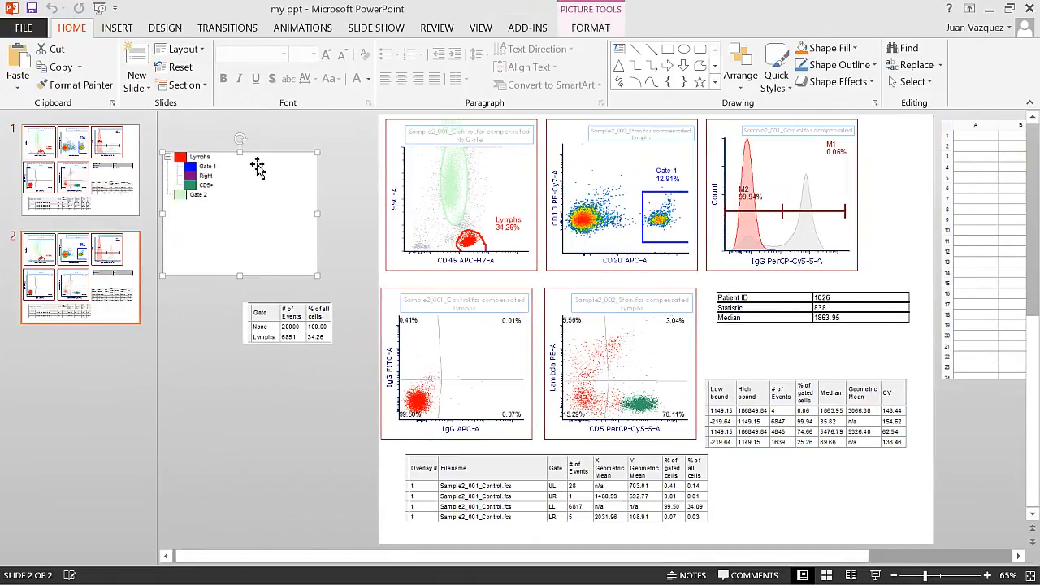
left_click_drag(260, 159, 301, 125)
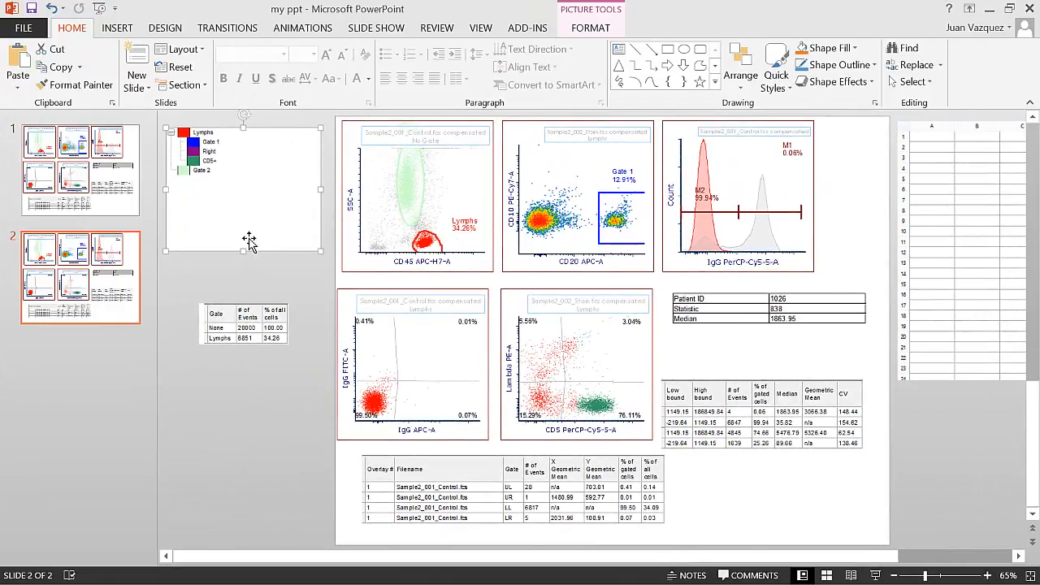
left_click(987, 575)
left_click(987, 576)
left_click(987, 576)
left_click(987, 575)
left_click(987, 576)
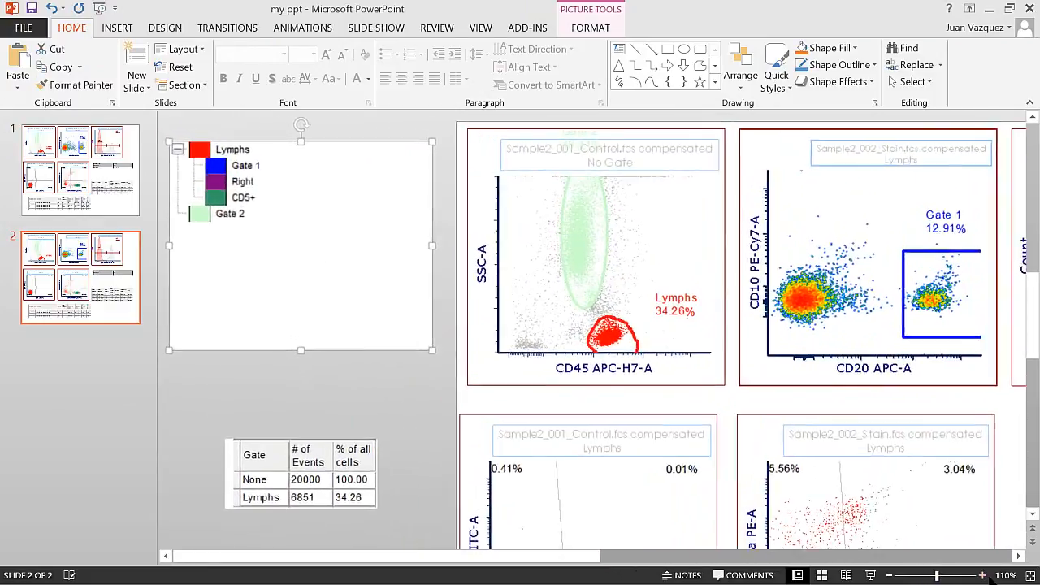